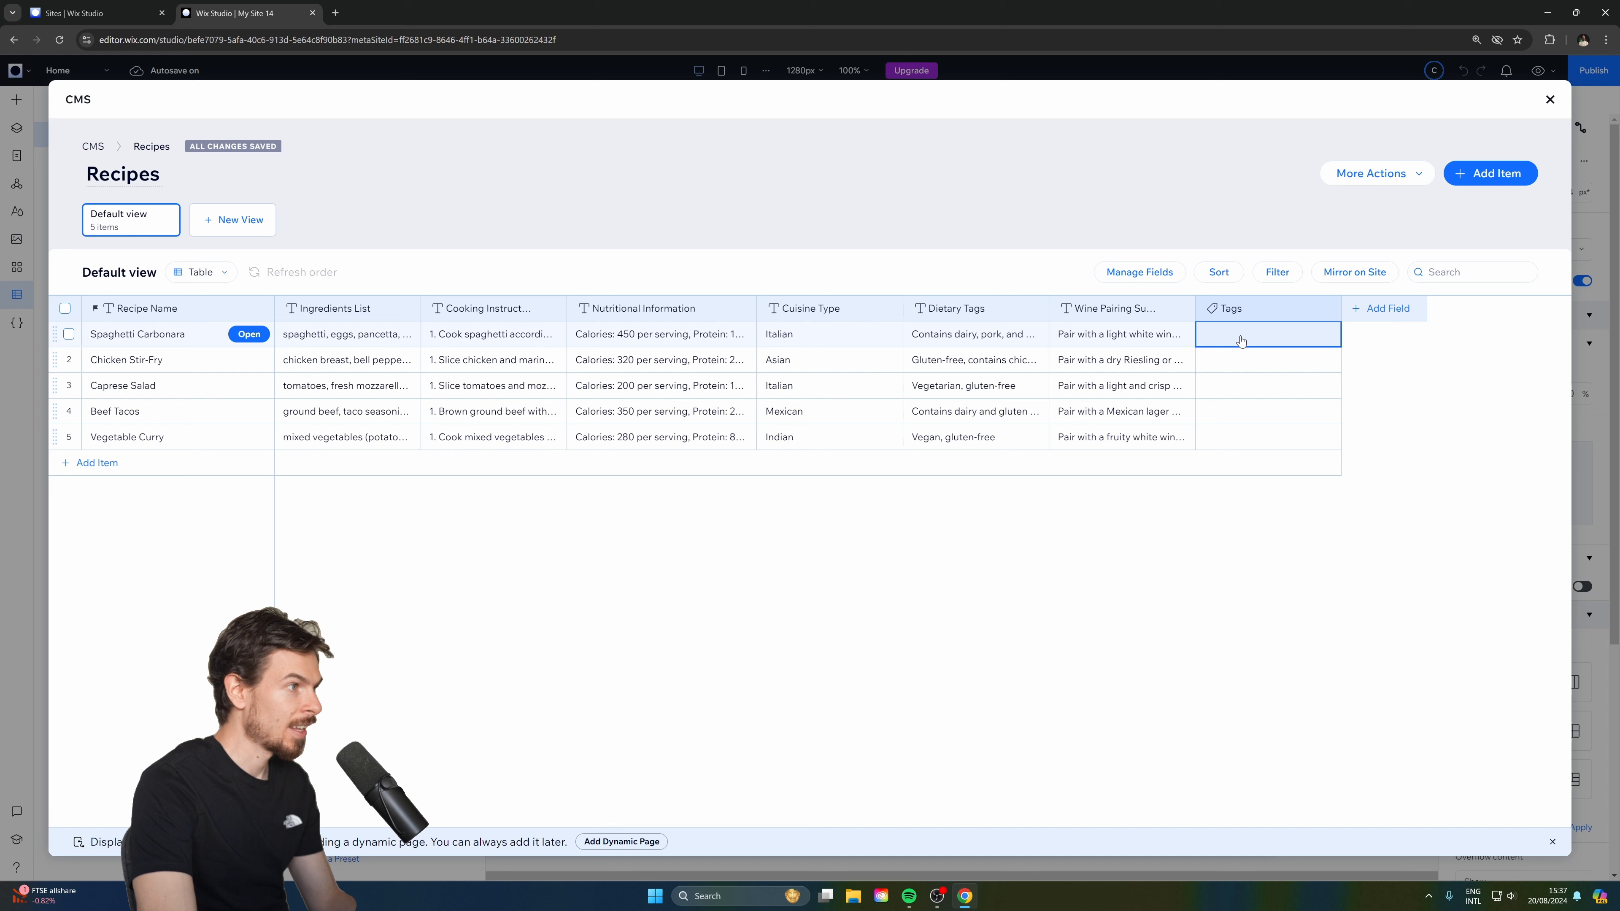
Tag Spaghetti Carbonara as italian and Chicken Stir-Fry as asian.
type("italian")
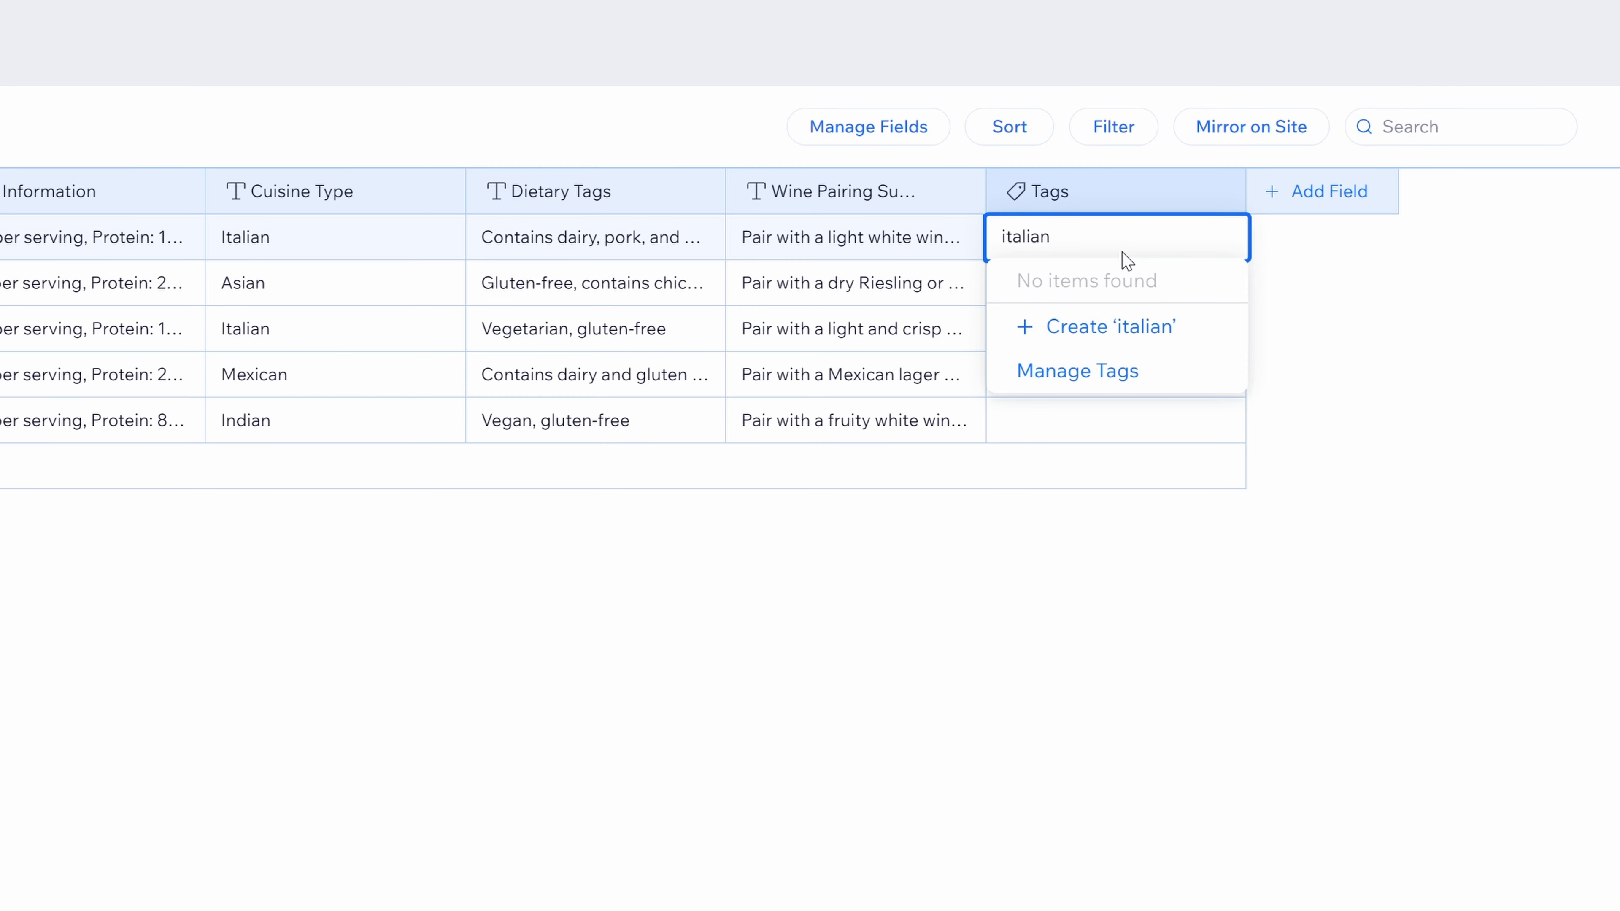
key("Return")
type("vega")
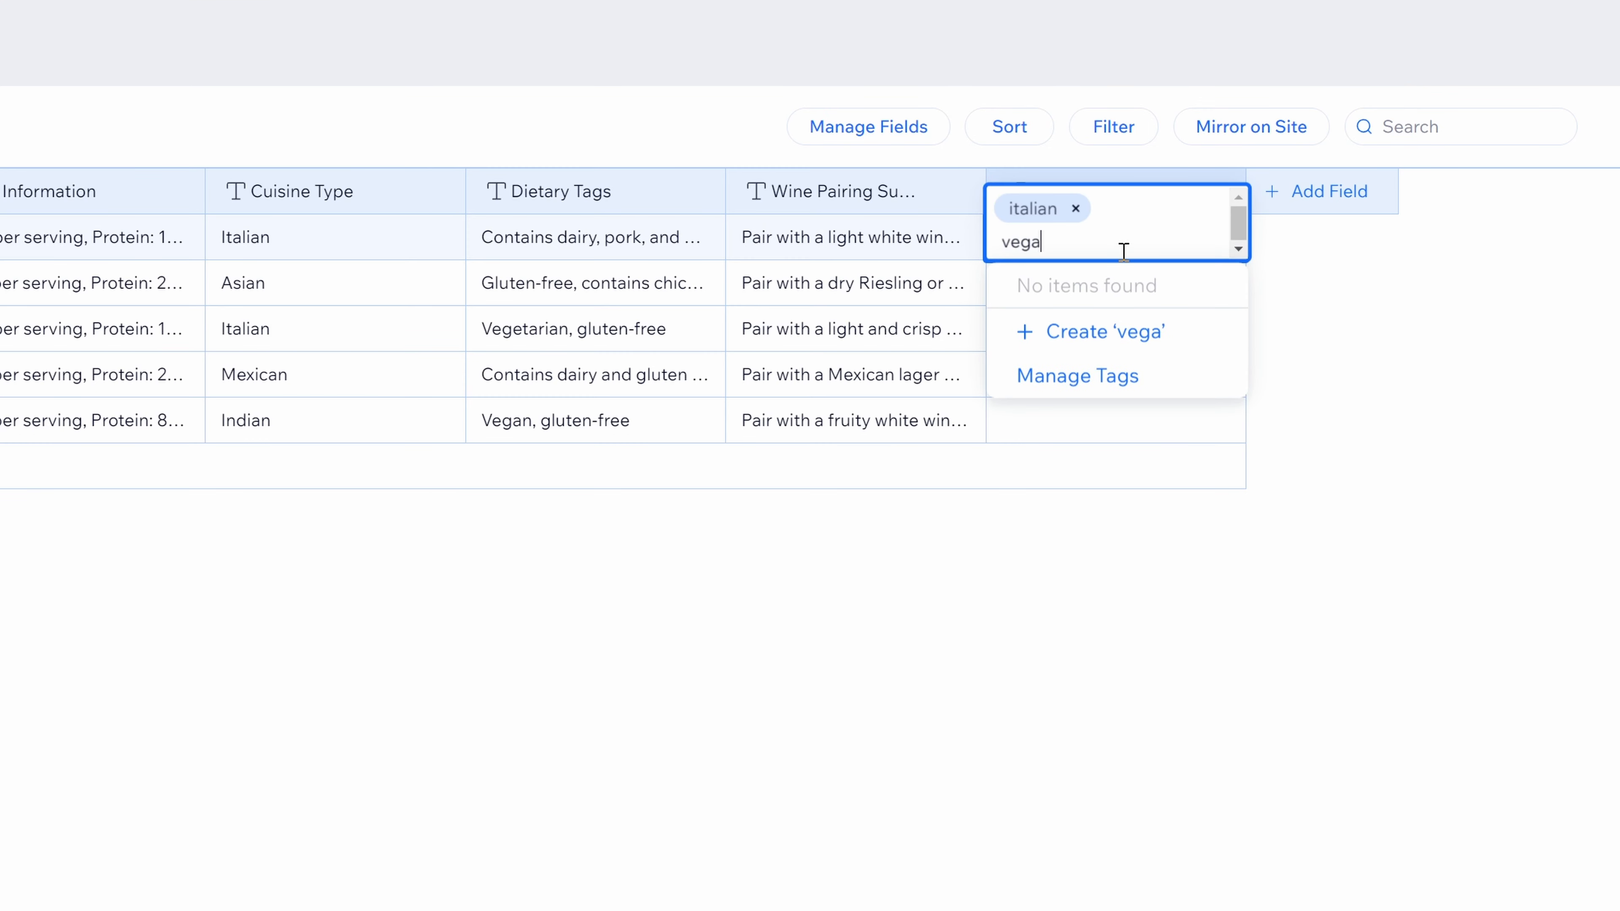
key("BackSpace")
key("Escape")
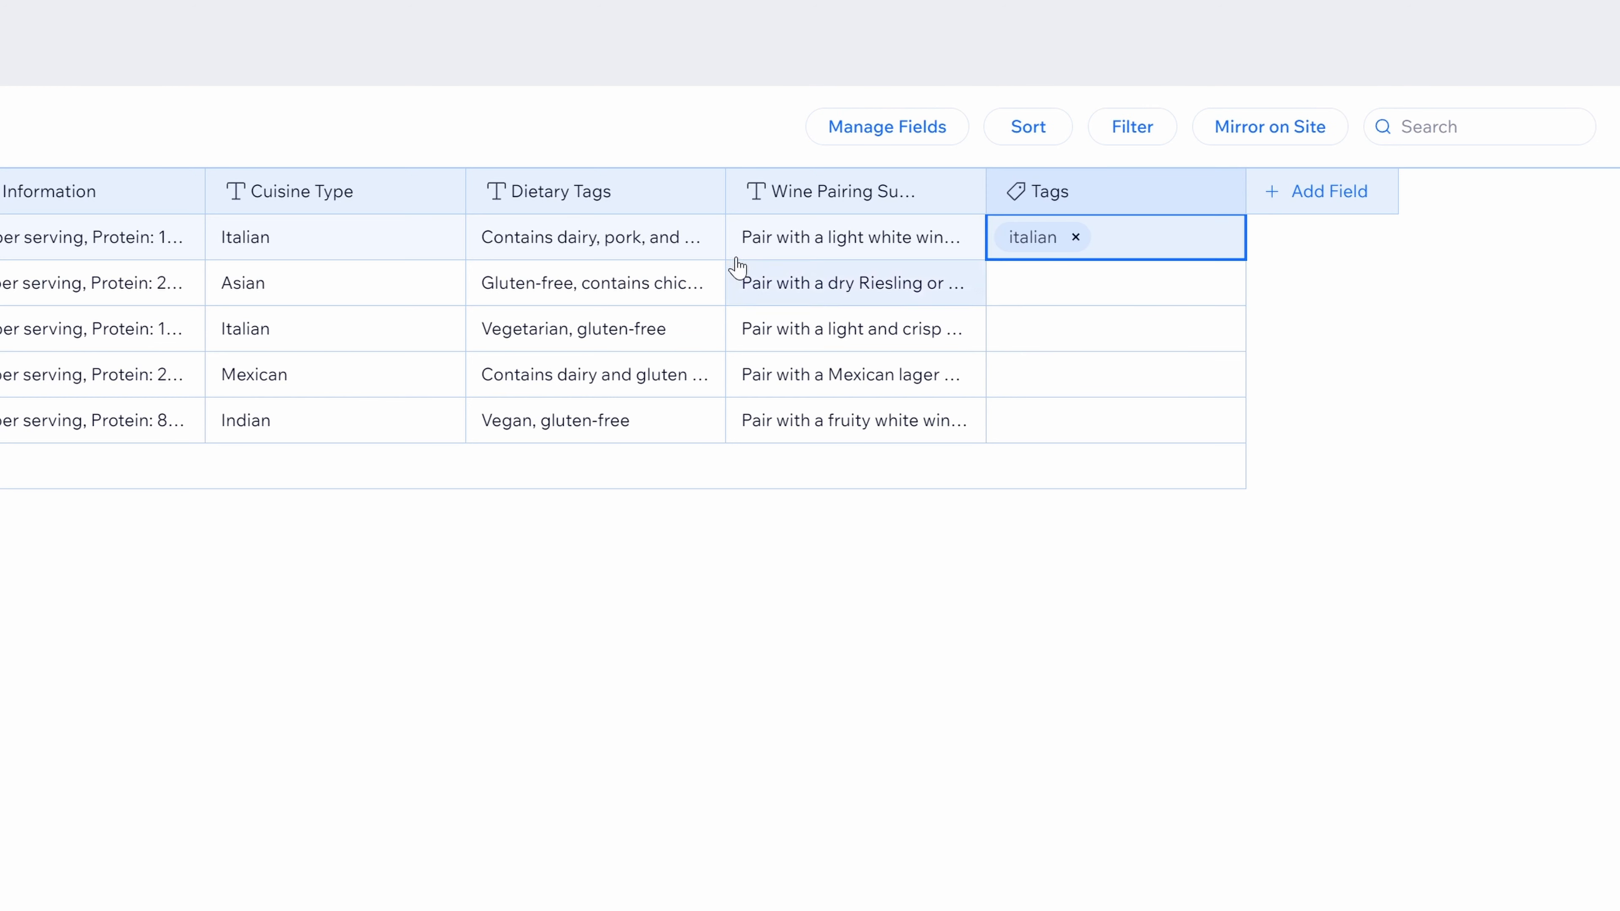
left_click(1061, 300)
left_click(1111, 276)
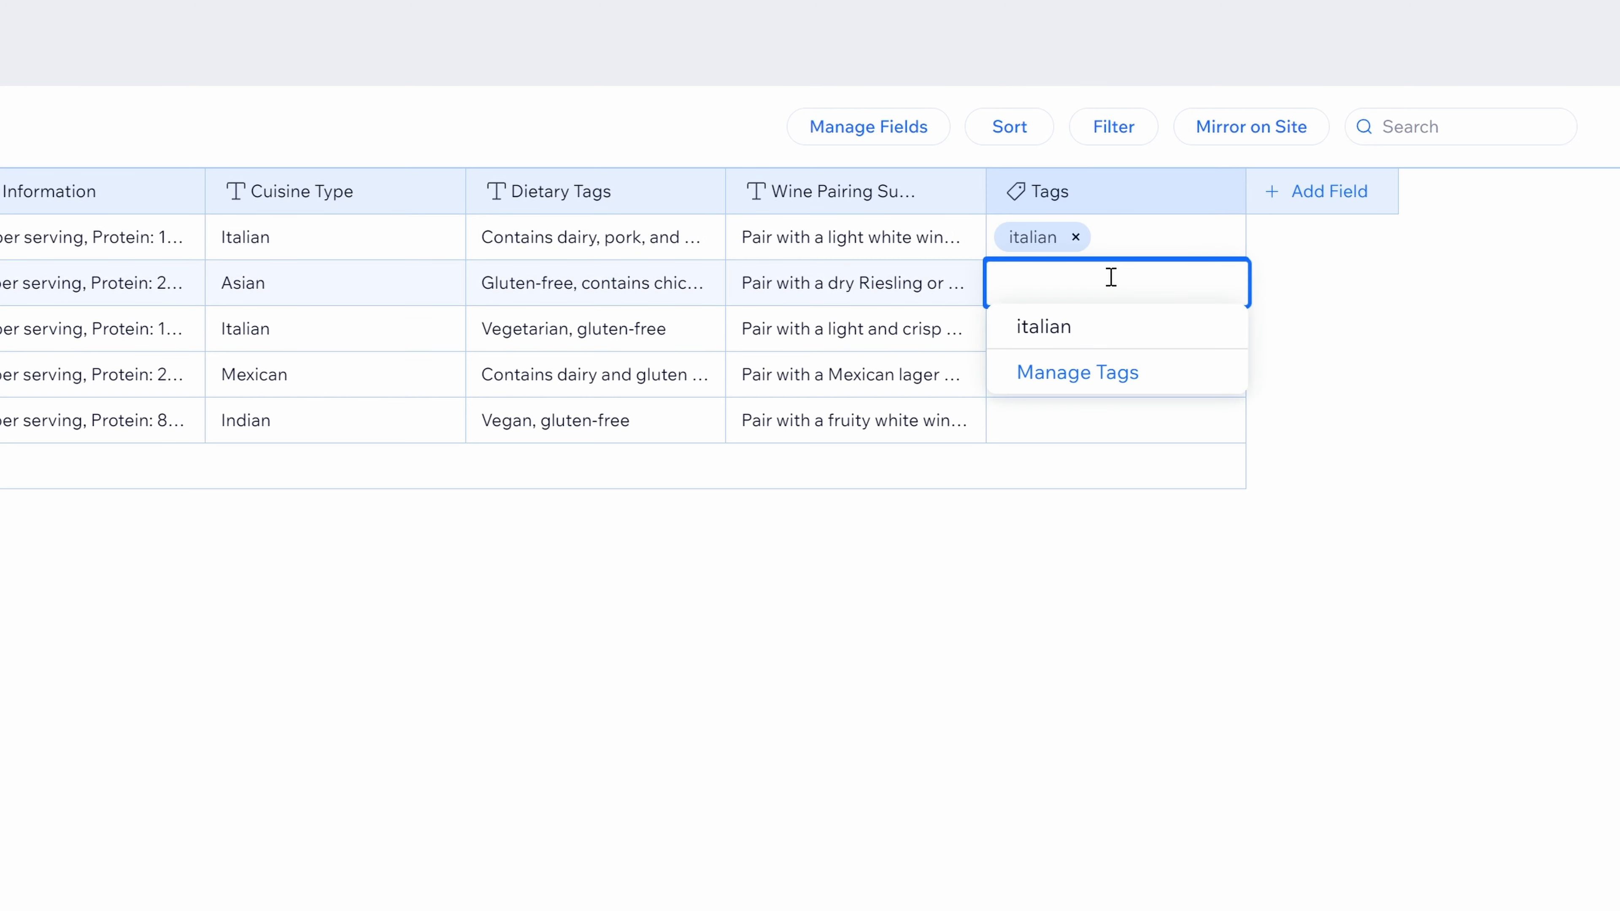
type("asian")
key("Return")
key("Escape")
Tag Caprese Salad as vegetarian and italian, then start tagging Beef Tacos as mexican.
left_click(1066, 318)
left_click(1071, 337)
type("vegetarian")
key("Return")
type("italian")
key("Return")
left_click(1150, 724)
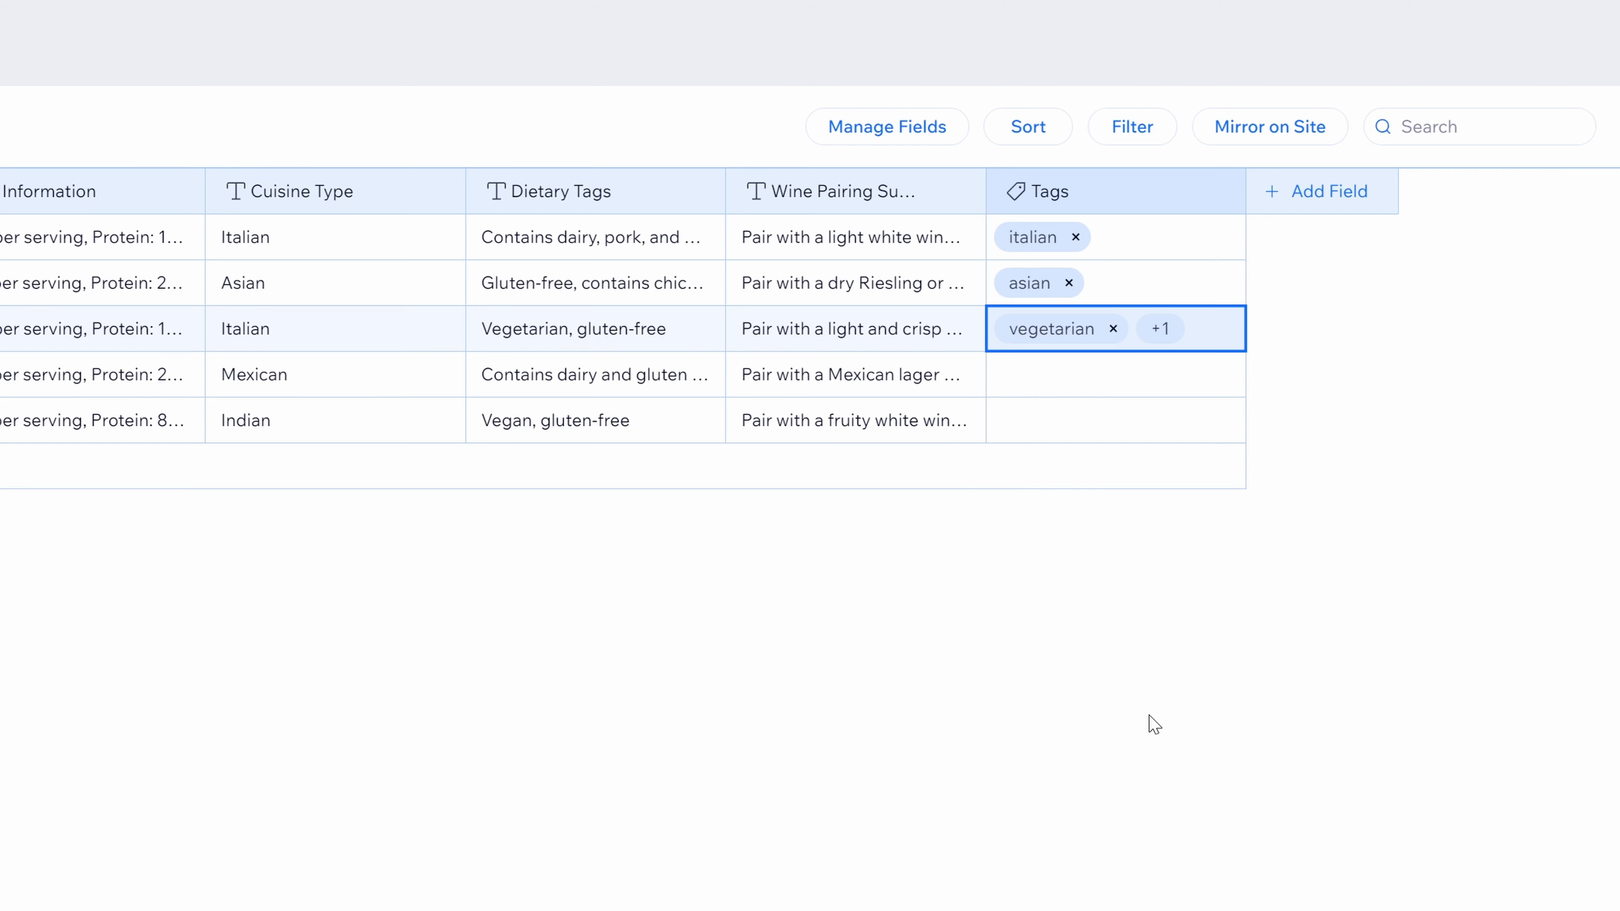
left_click(1086, 396)
left_click(1073, 369)
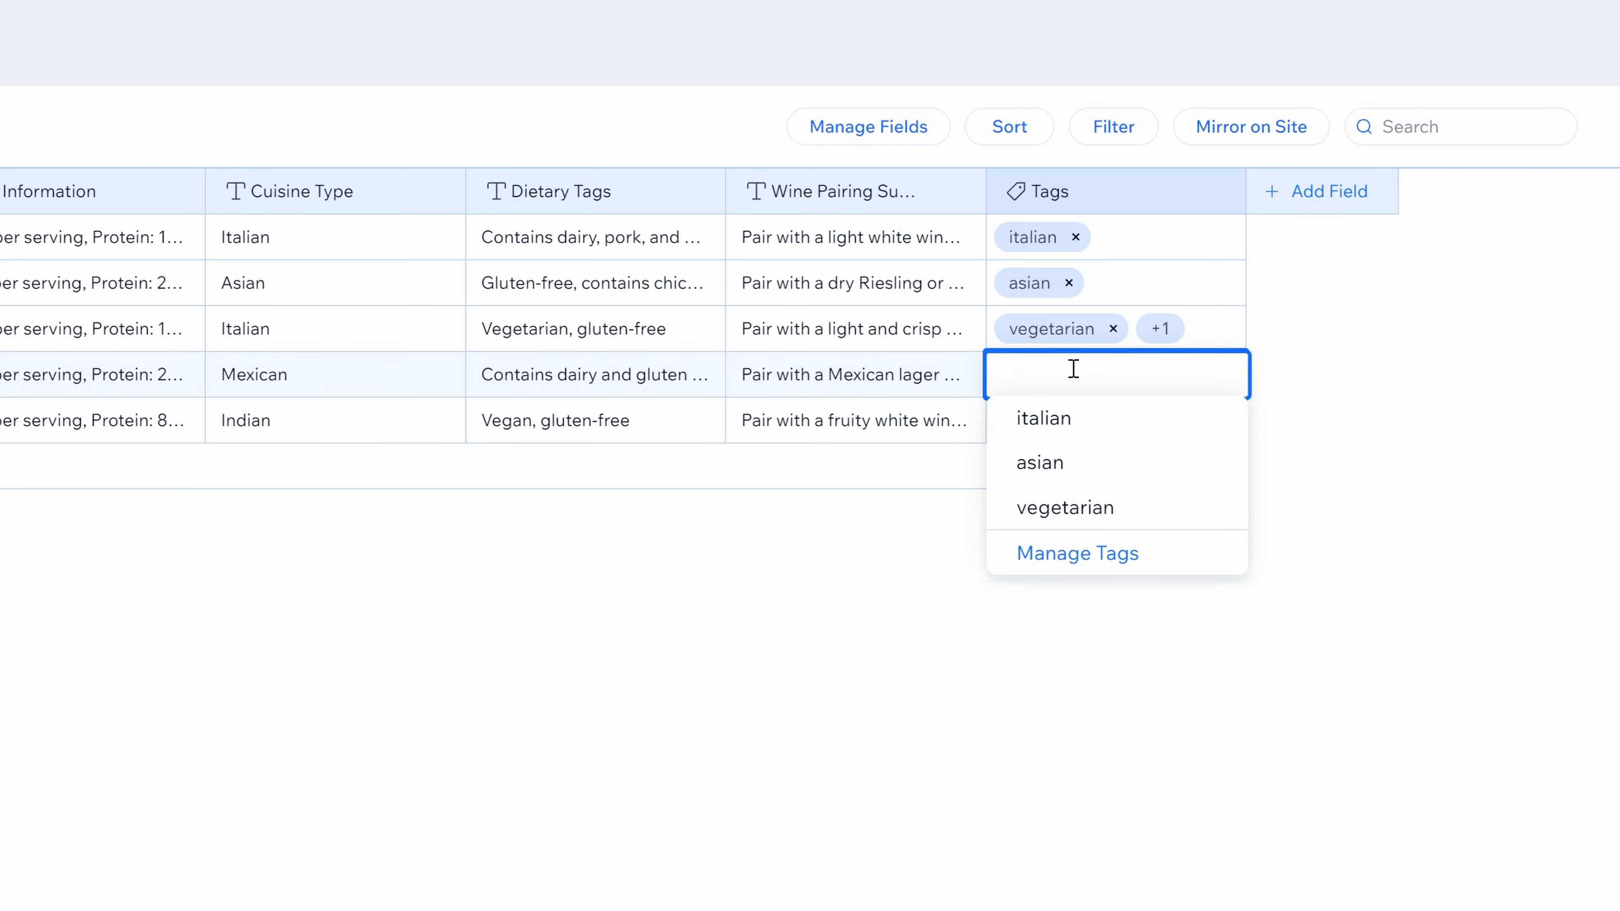
type("mexican")
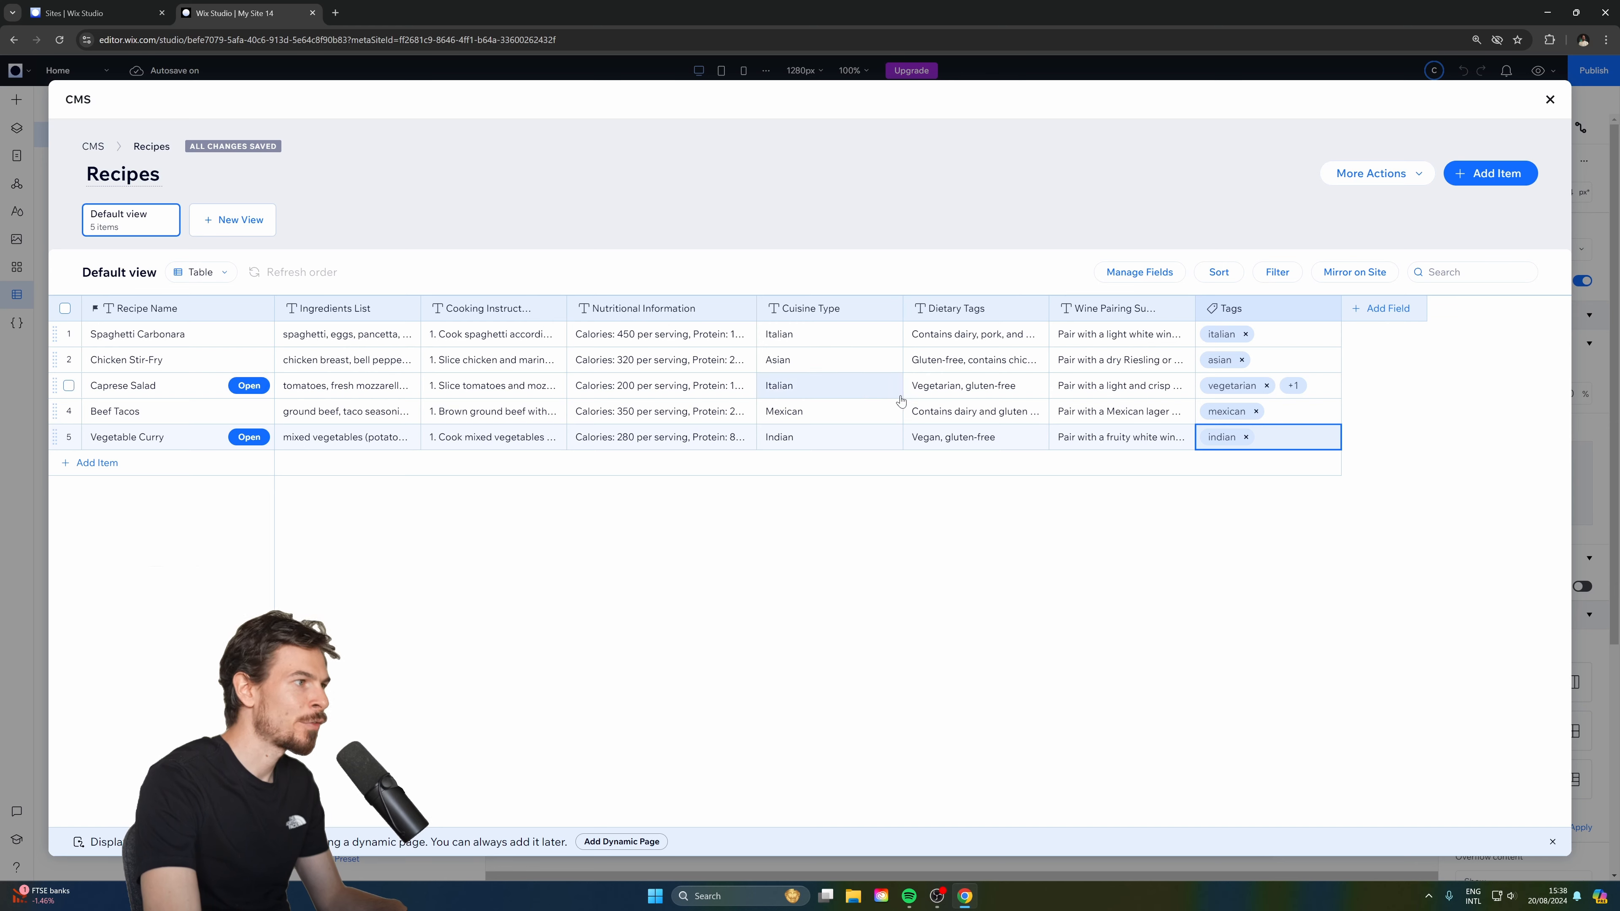
left_click(1379, 311)
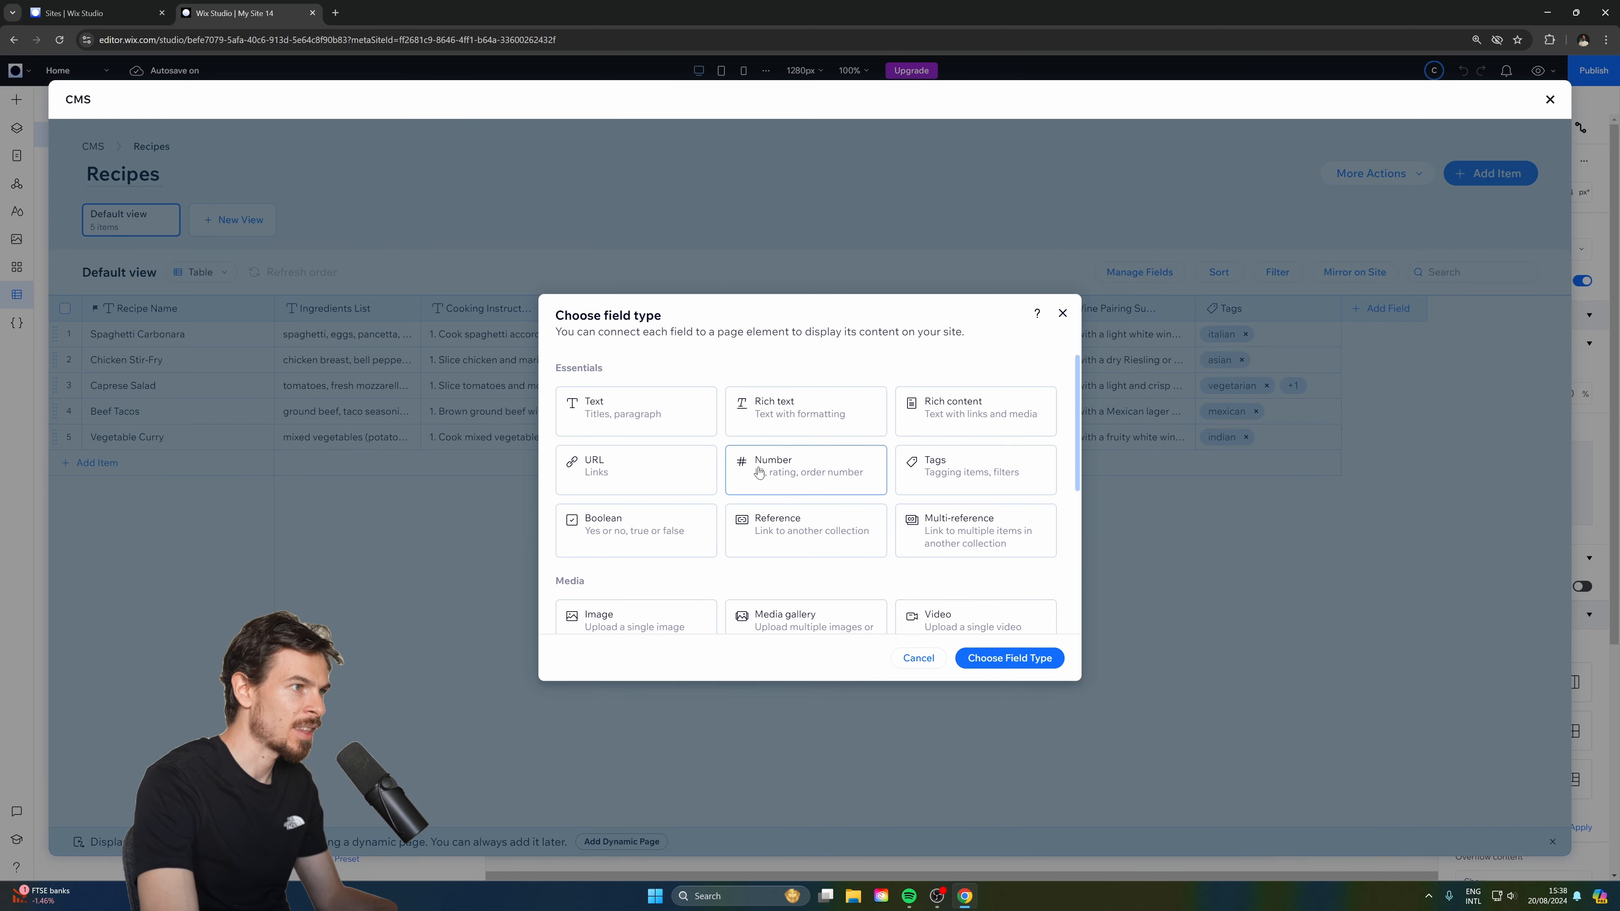
Add an Image field to the Recipes collection, add the recipe photos, and close the CMS.
scroll(906, 473, "down", 4)
scroll(720, 463, "up", 1)
left_click(631, 401)
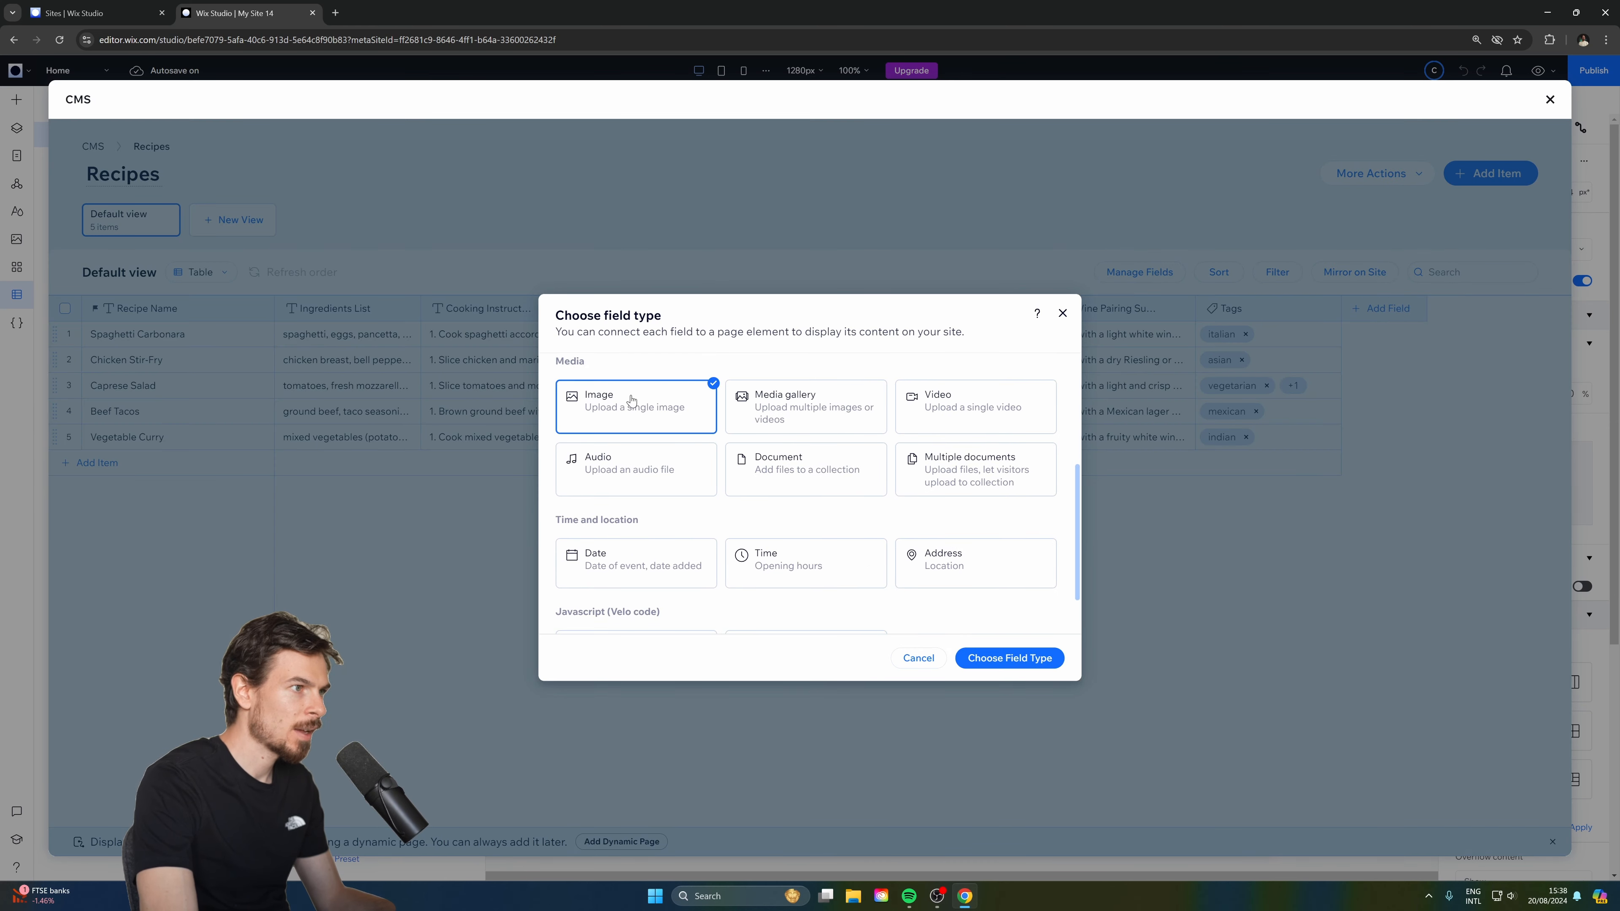
left_click(1009, 657)
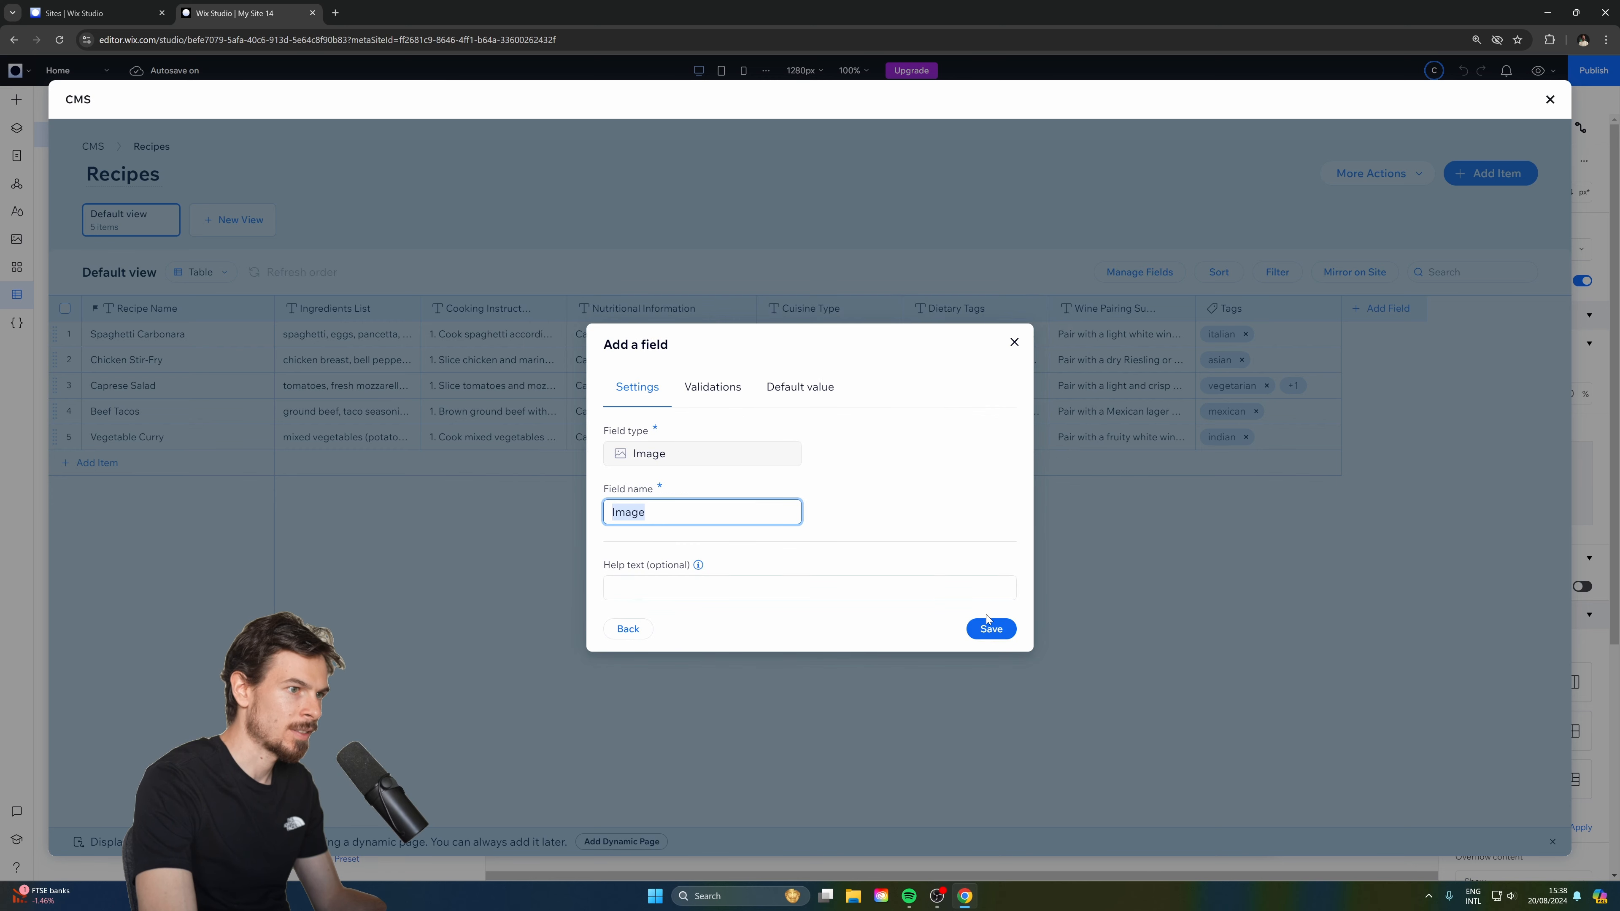
left_click(987, 625)
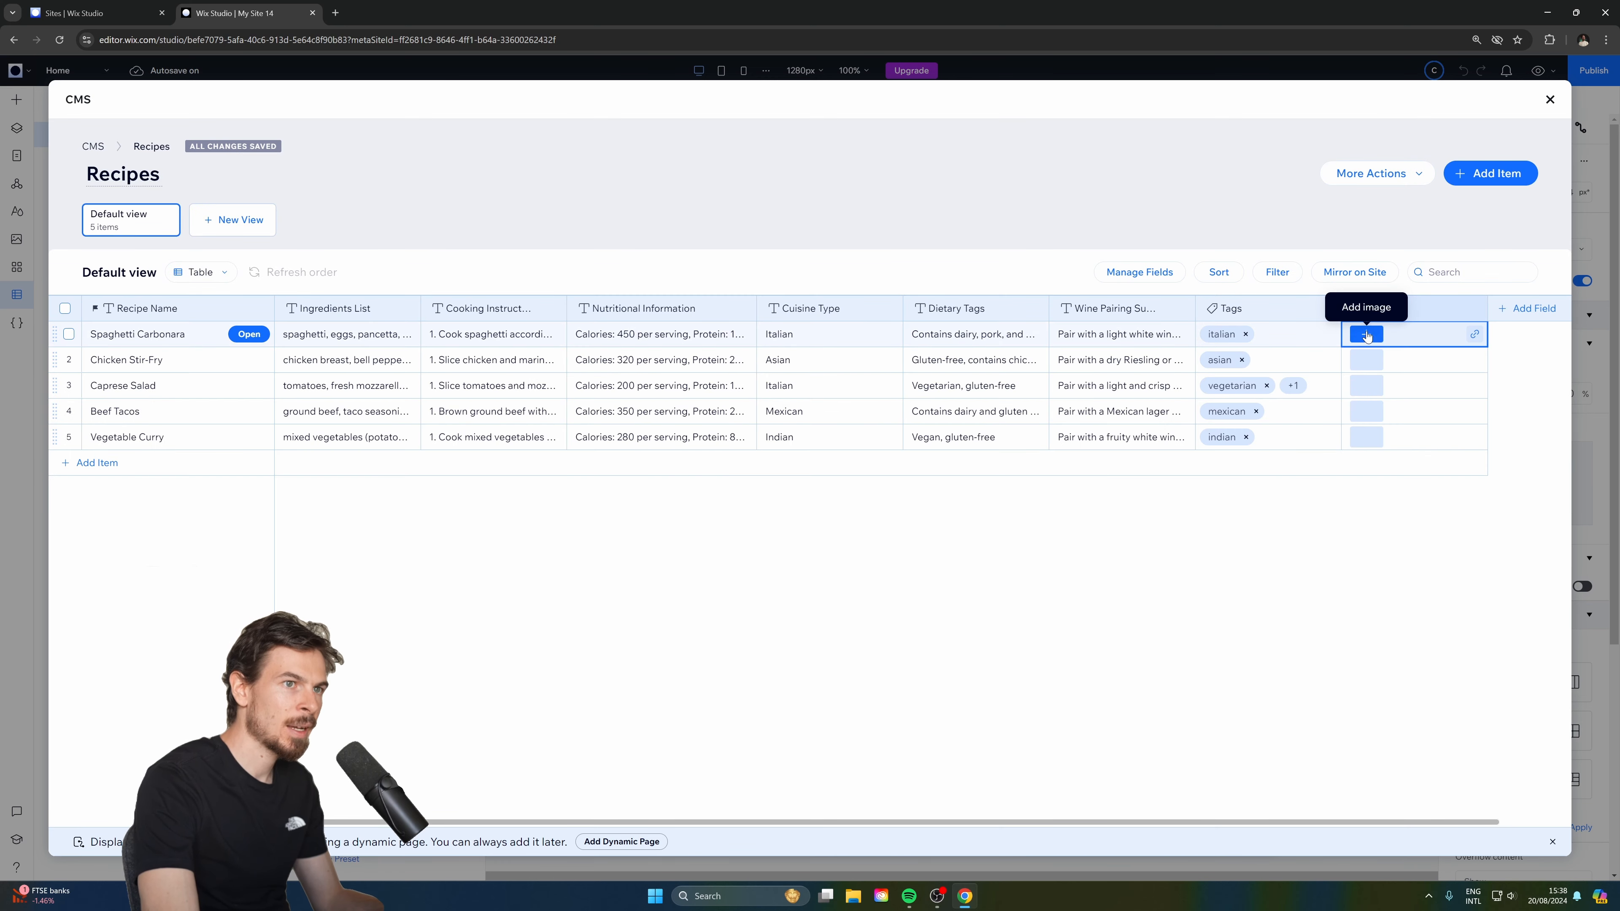
left_click(1366, 335)
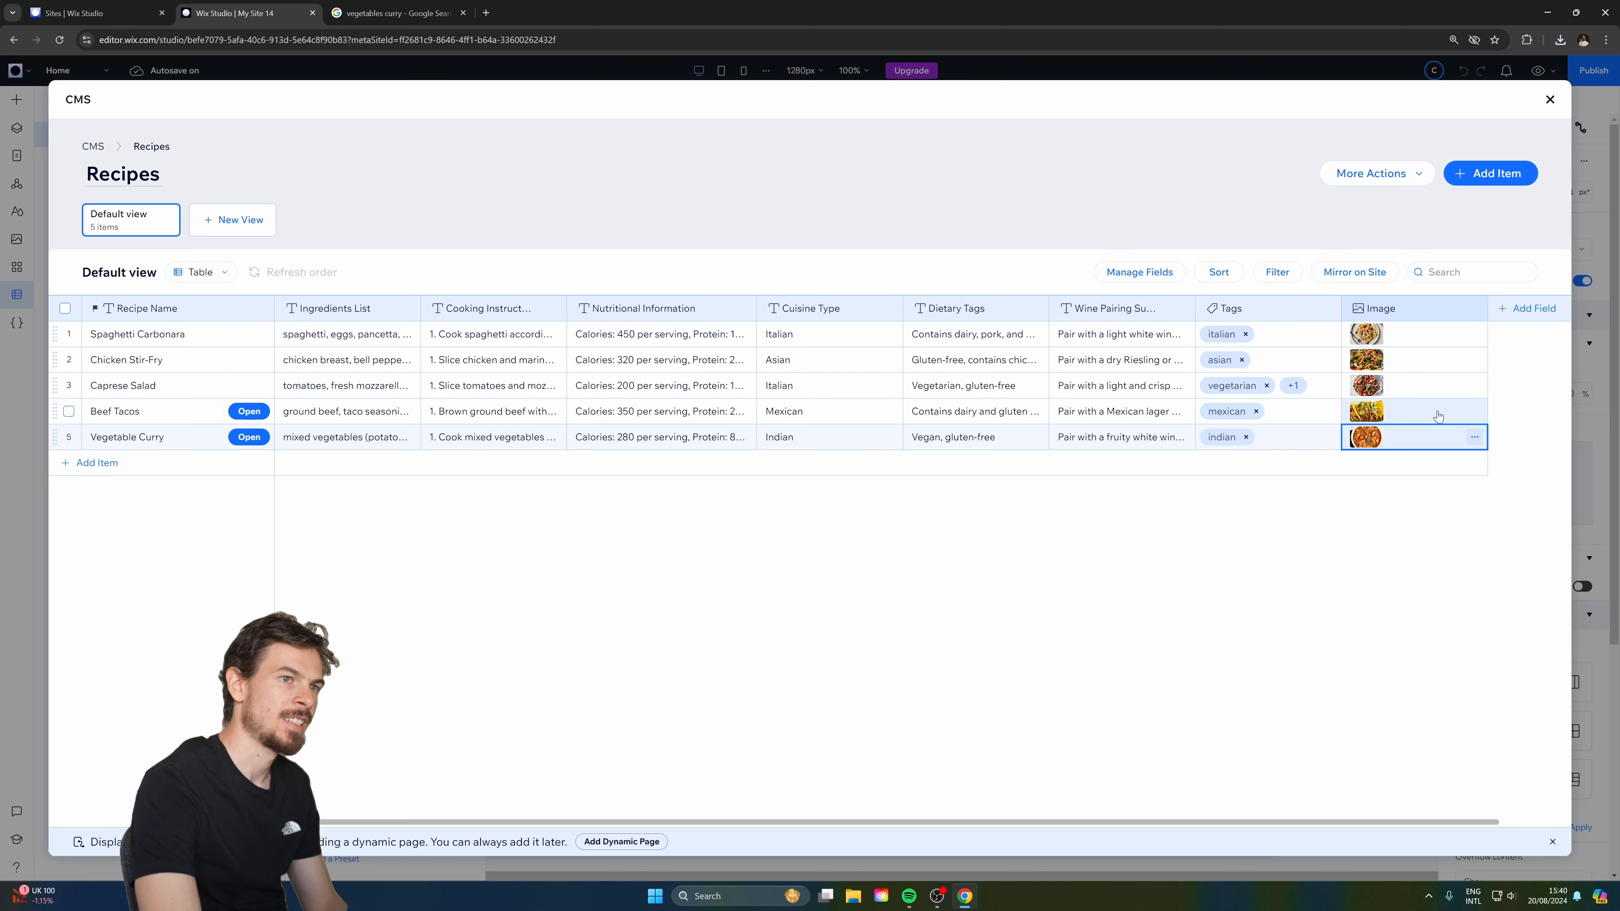
left_click(1550, 99)
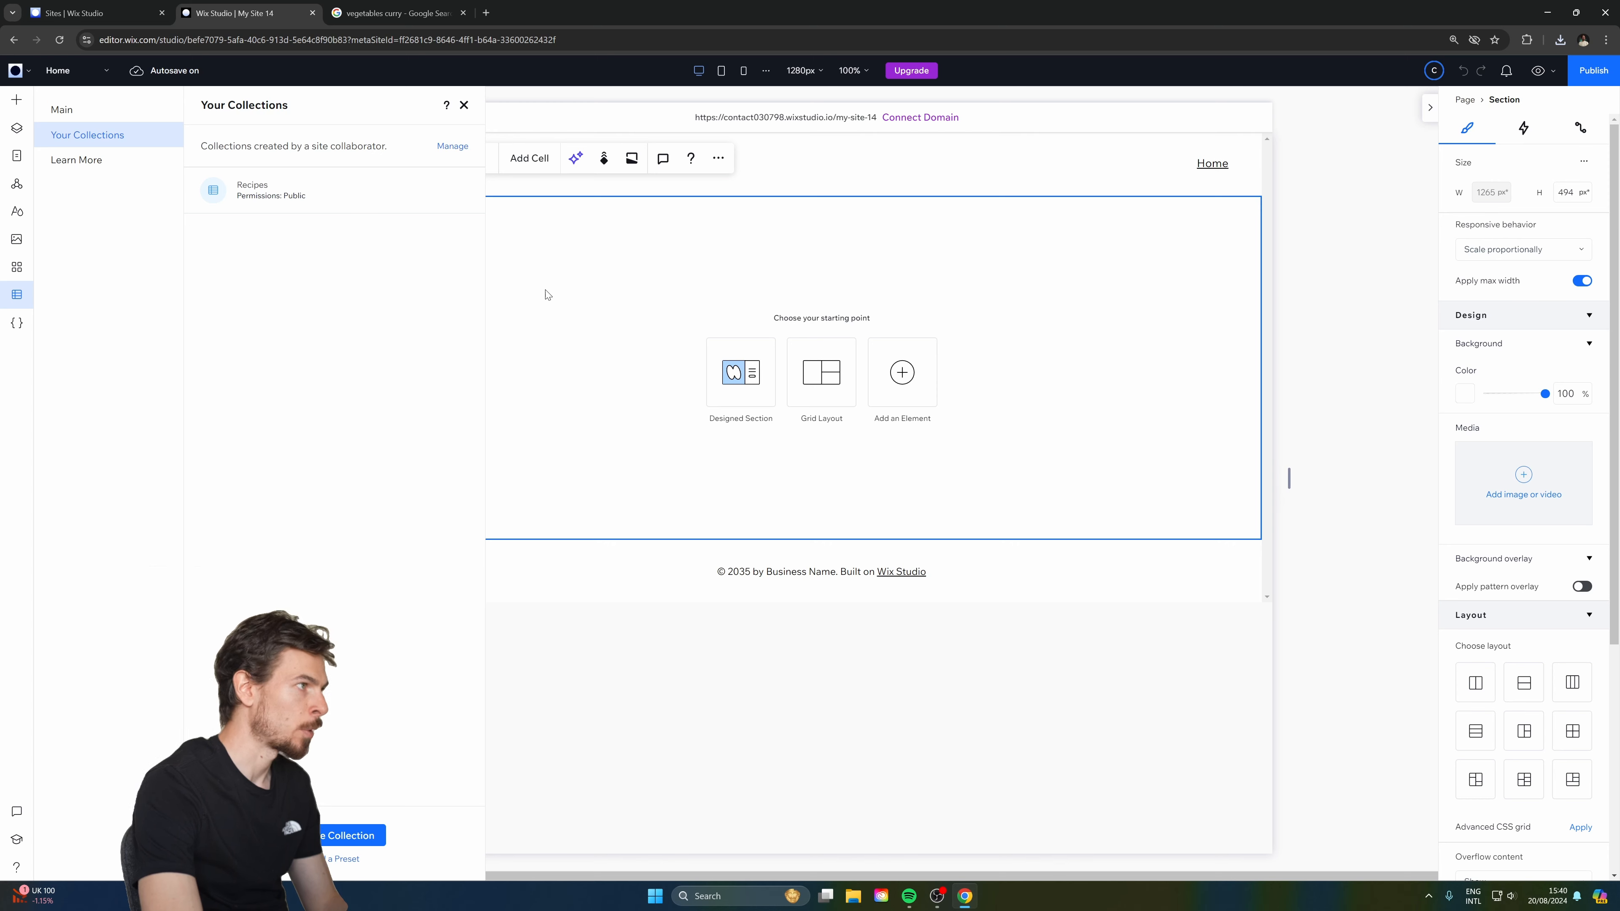
Turn on advanced sizing for the page section and set its minimum height to 90vh.
left_click(808, 528)
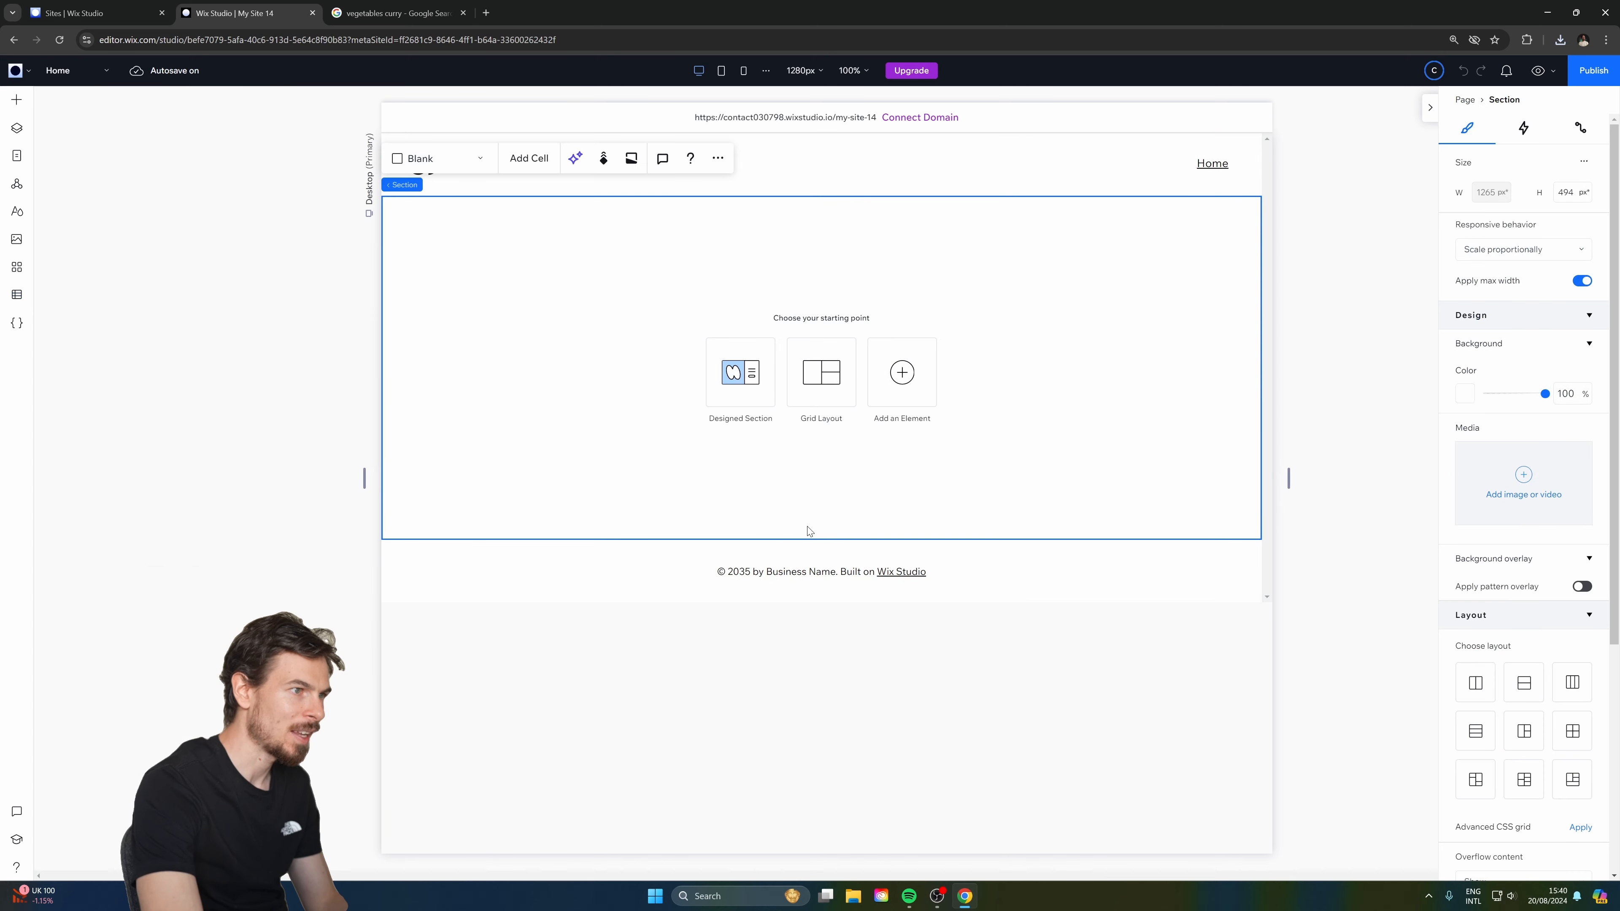
left_click(1584, 163)
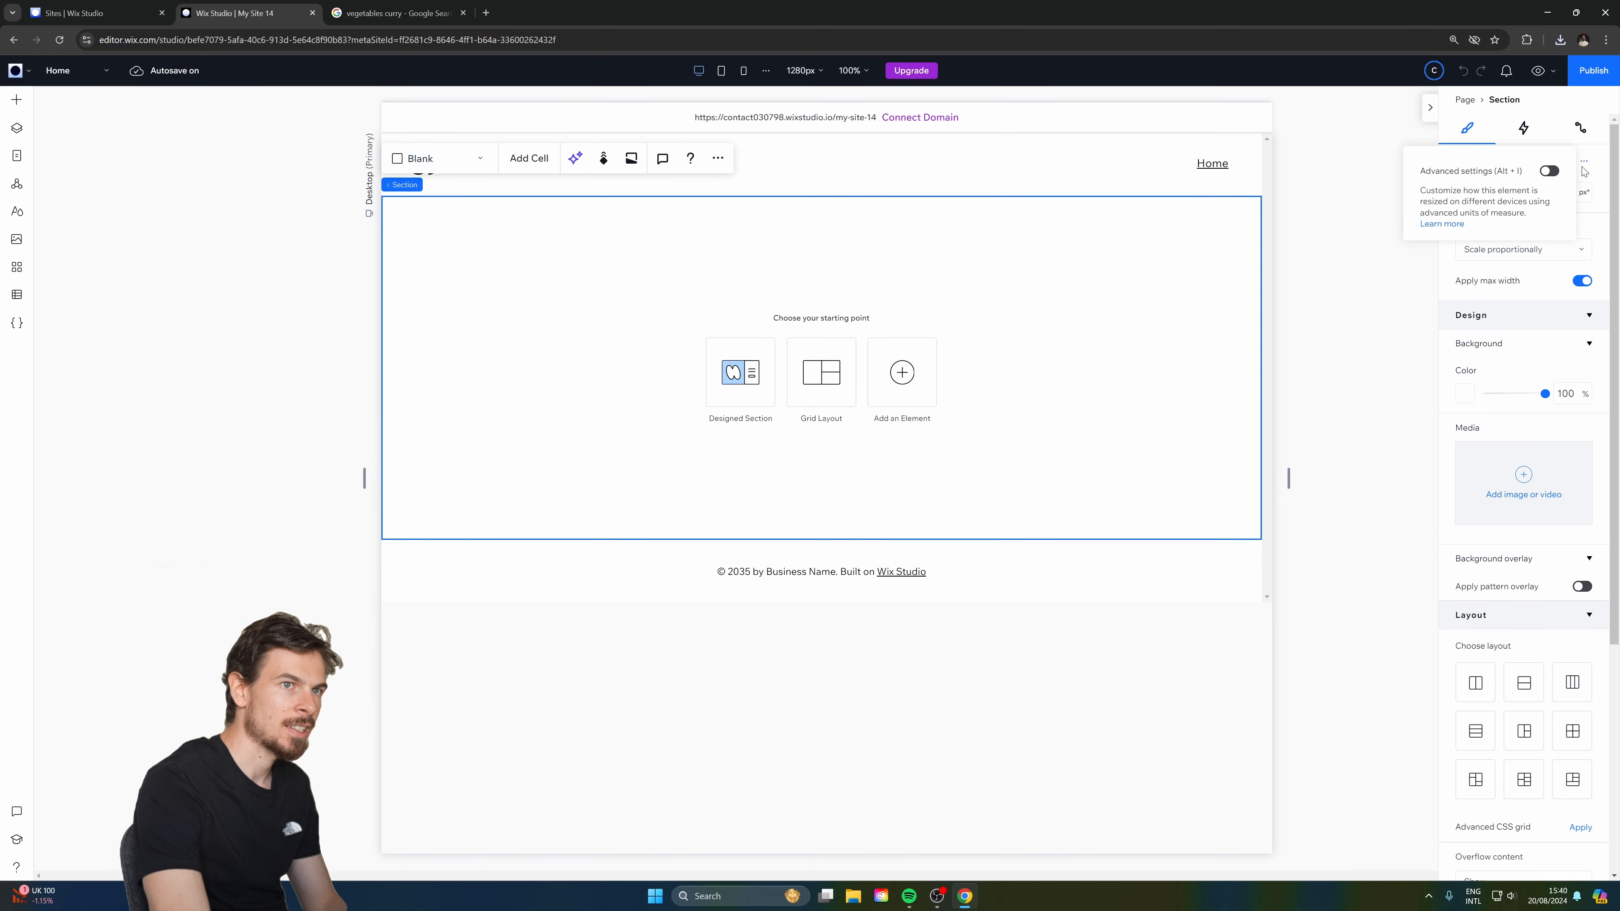
left_click(1550, 171)
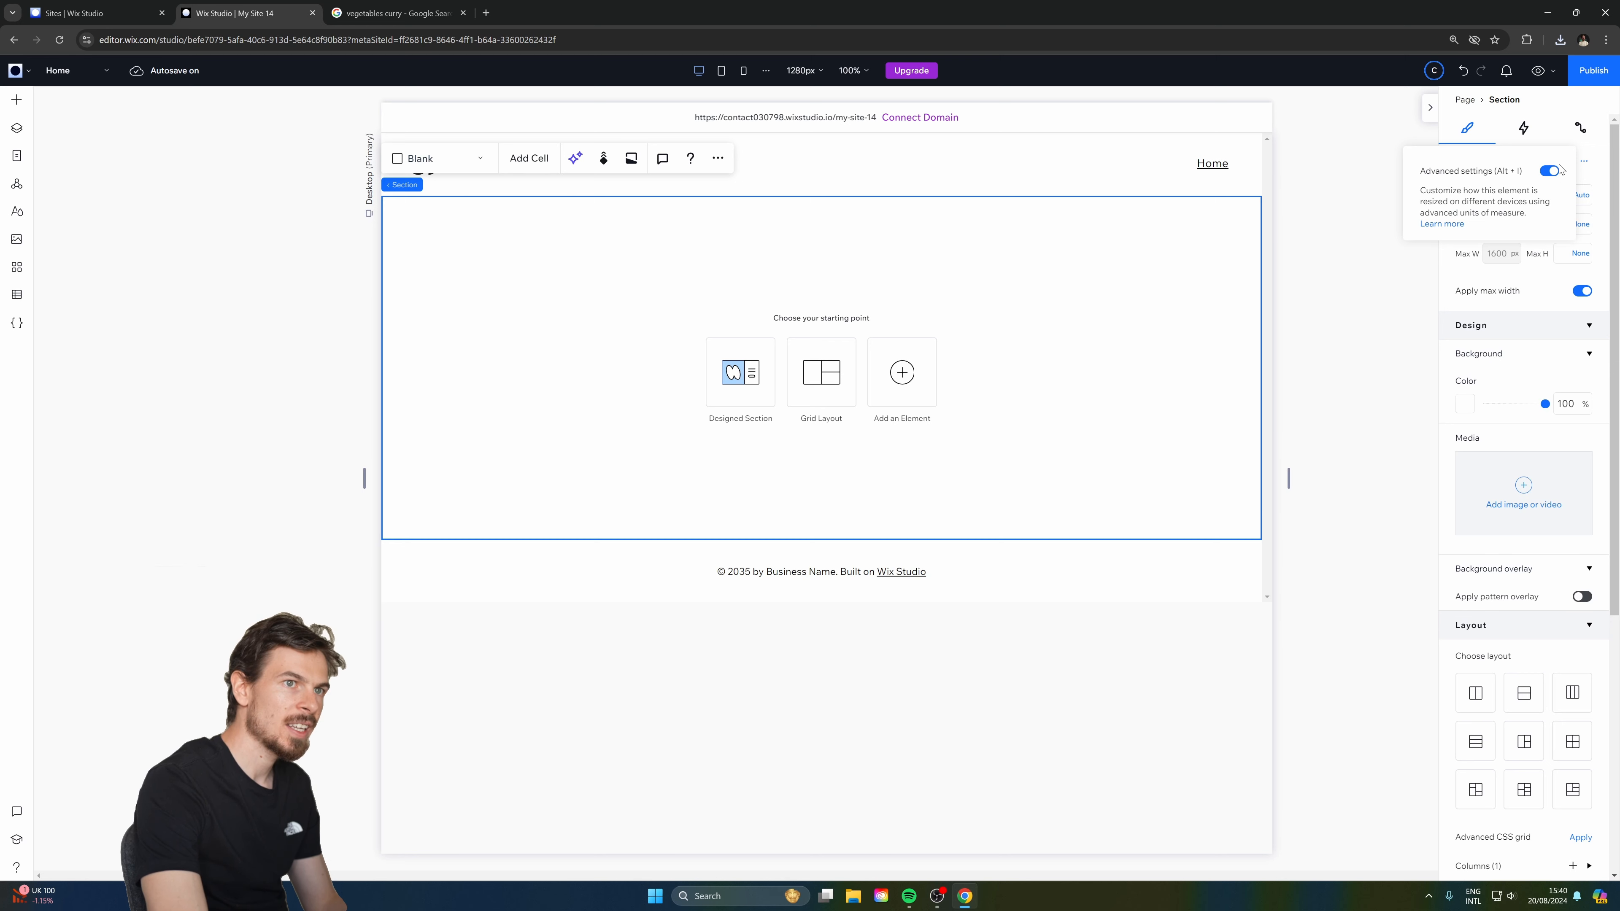
left_click(1588, 164)
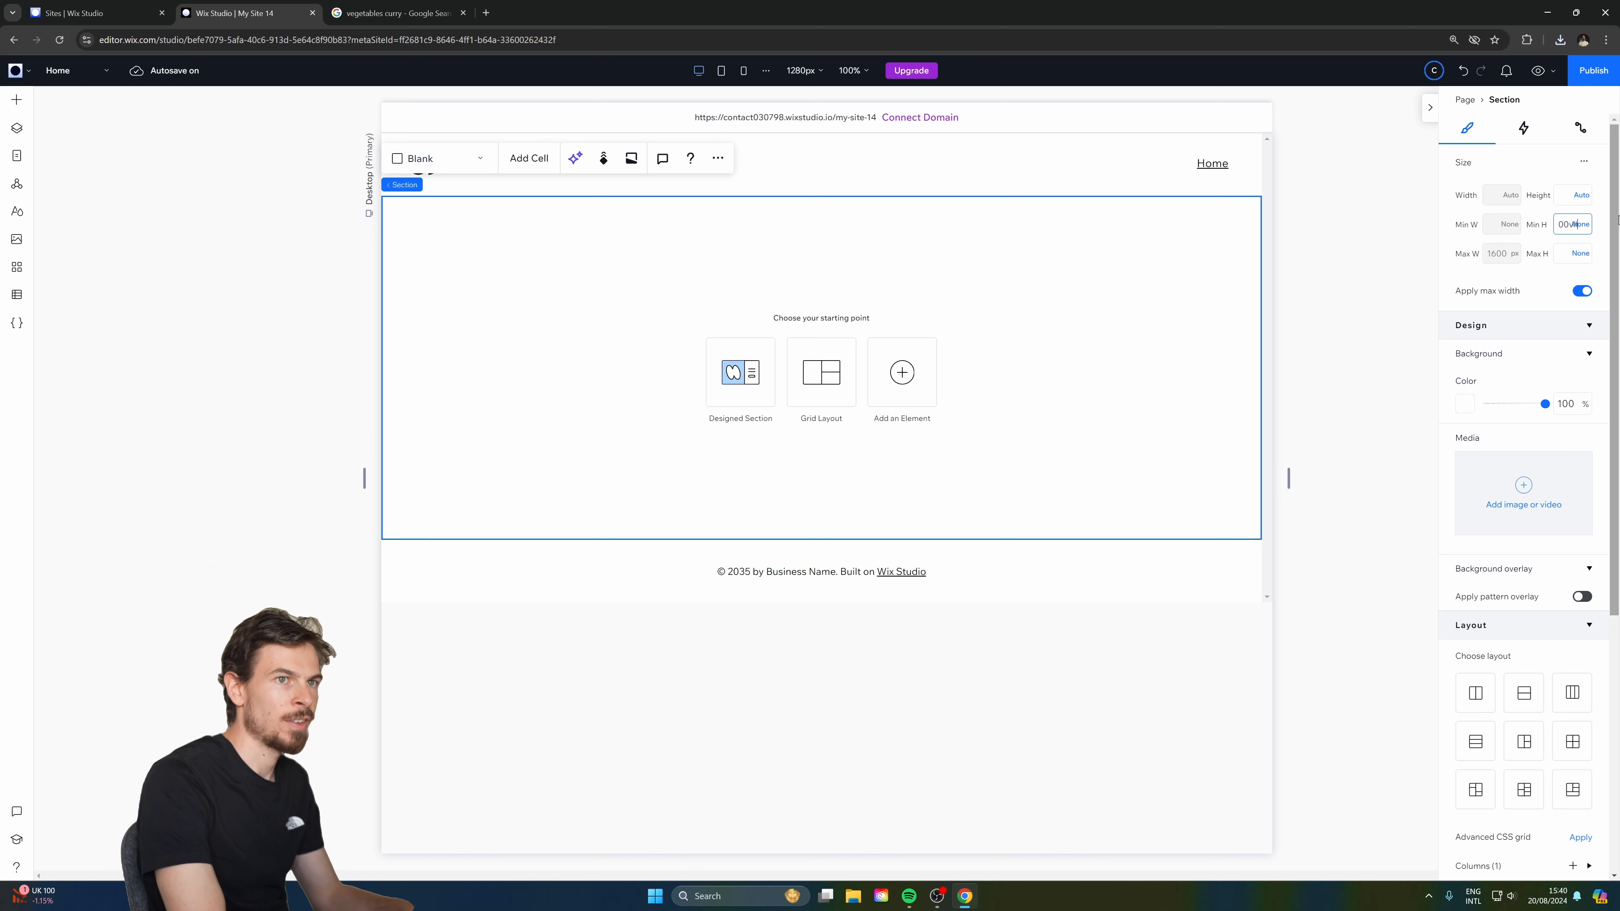
key("Return")
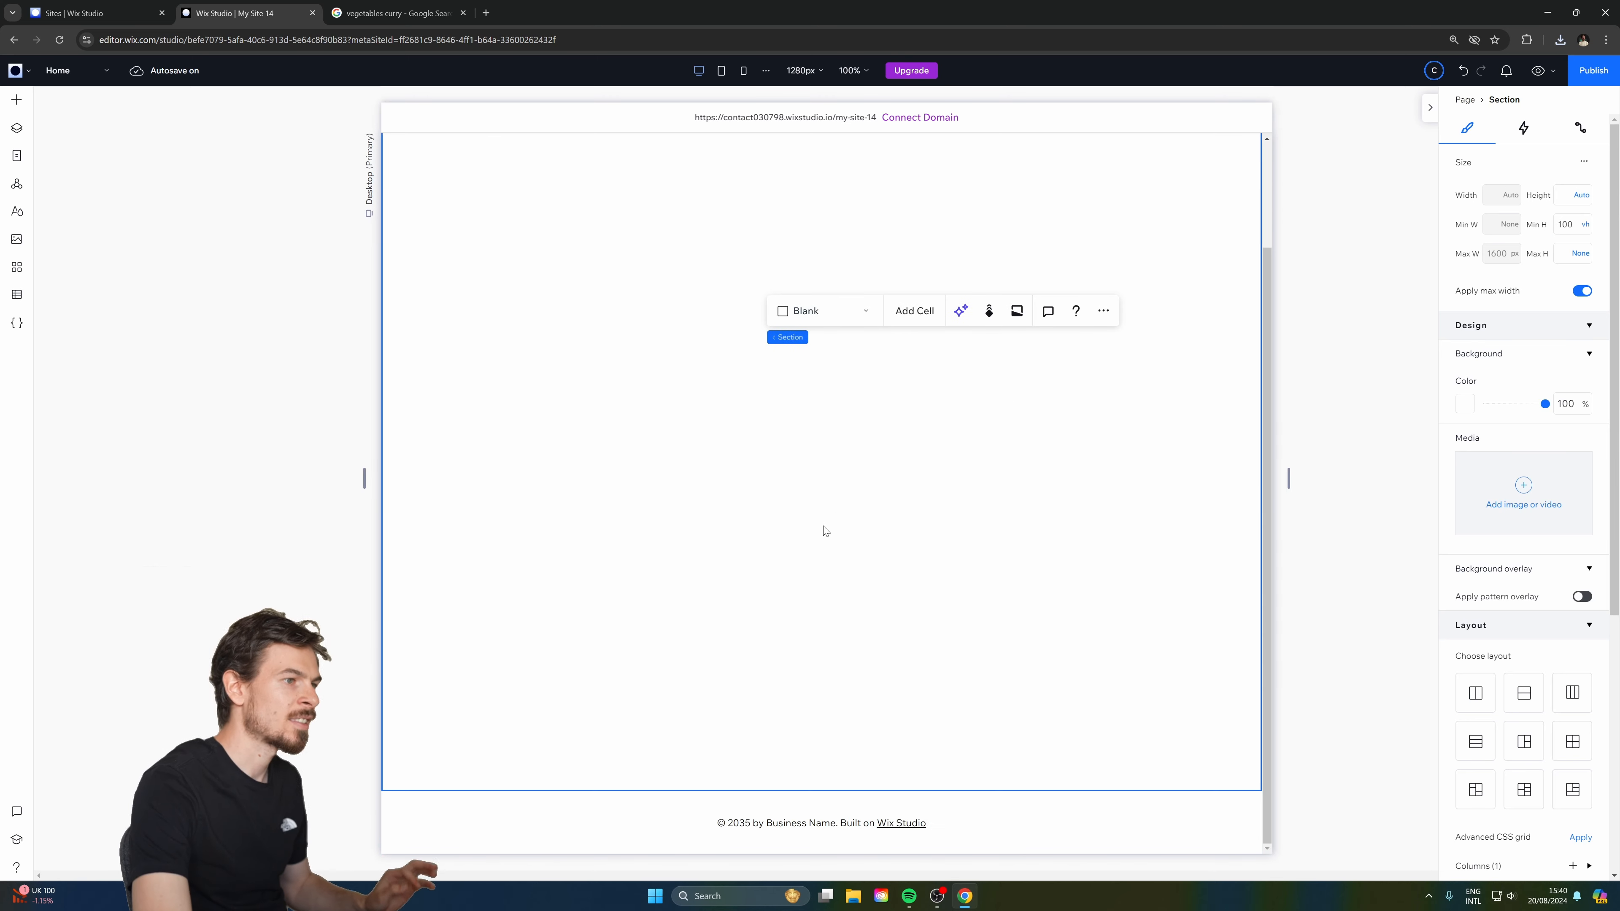
left_click(1571, 224)
type("90vh")
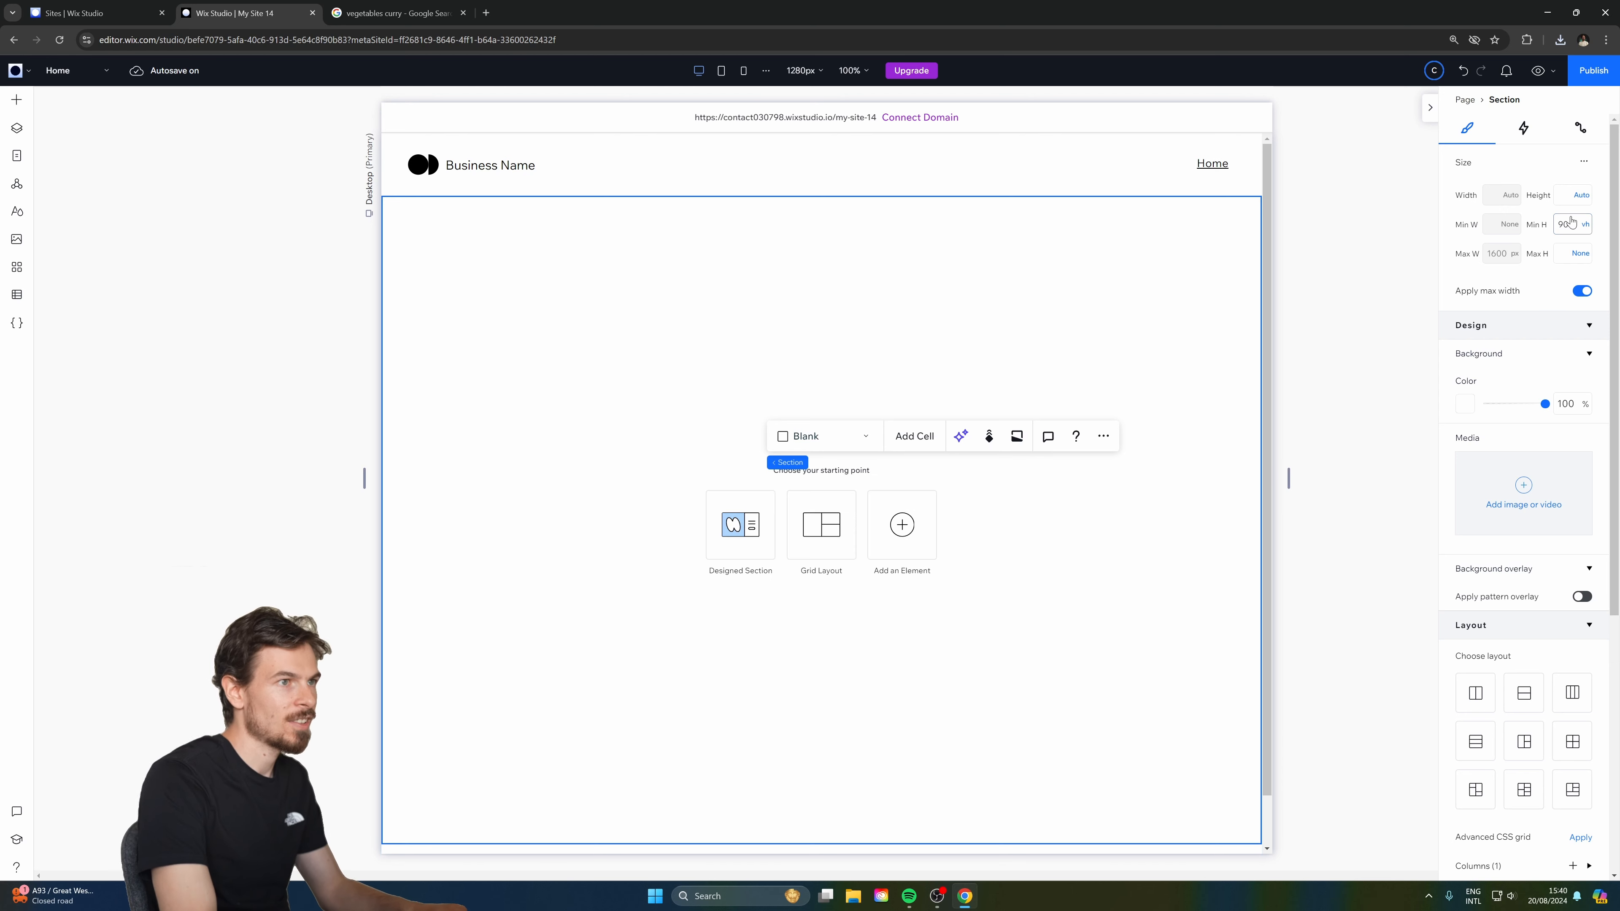
Turn on advanced sizing for the site header and set its minimum height to 10vh.
left_click(1051, 137)
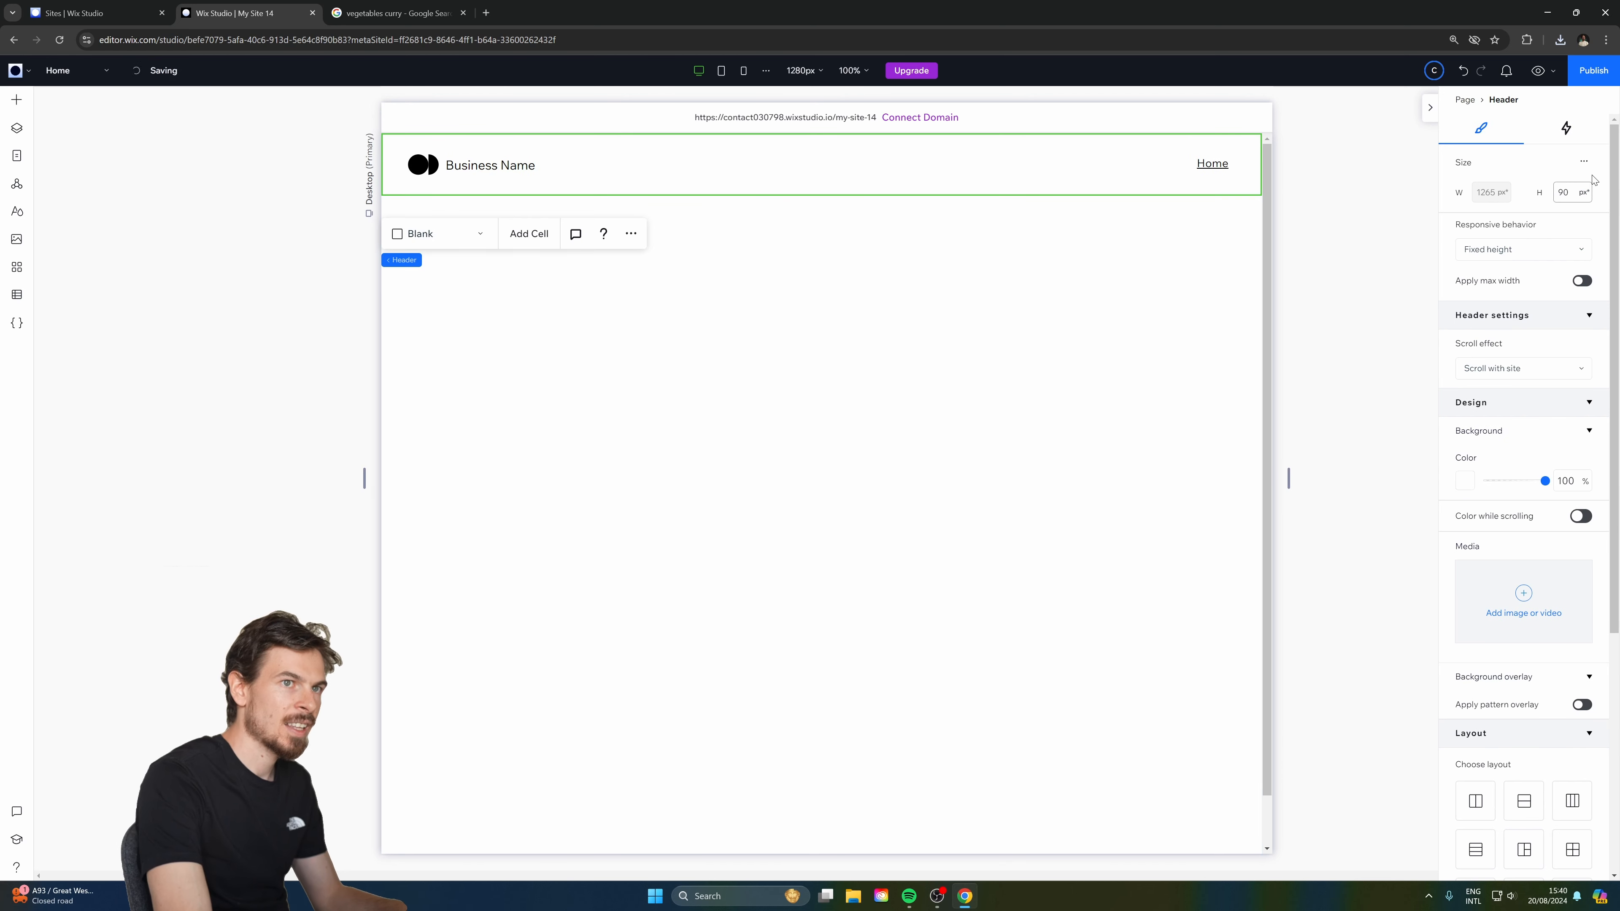
left_click(1584, 163)
left_click(1550, 171)
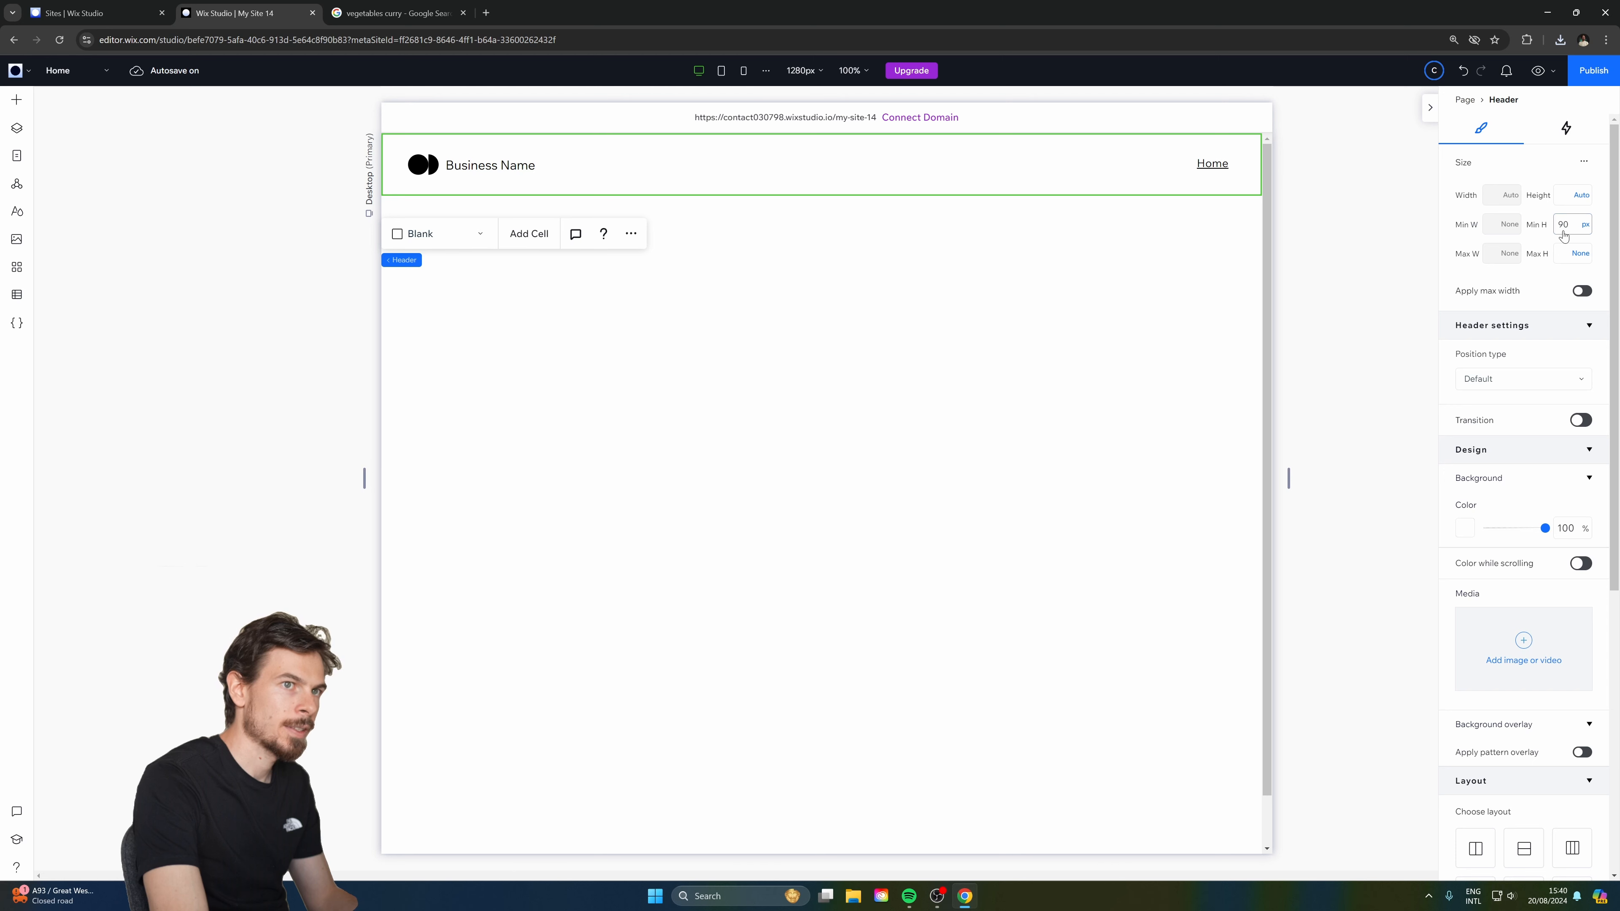
key("Return")
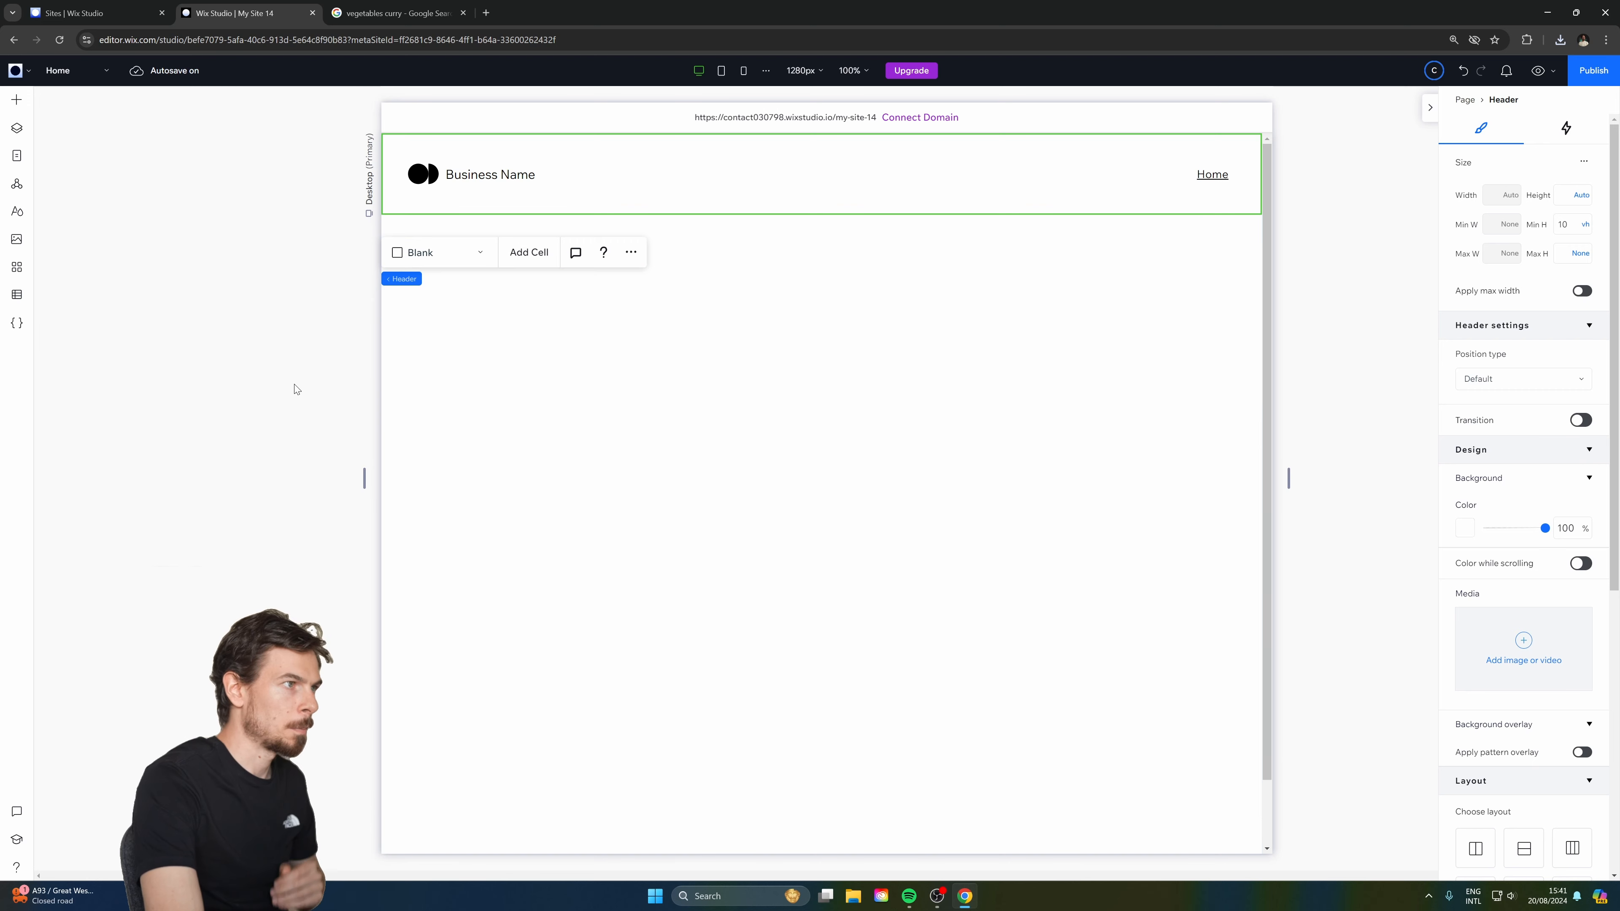
left_click(661, 444)
left_click(16, 100)
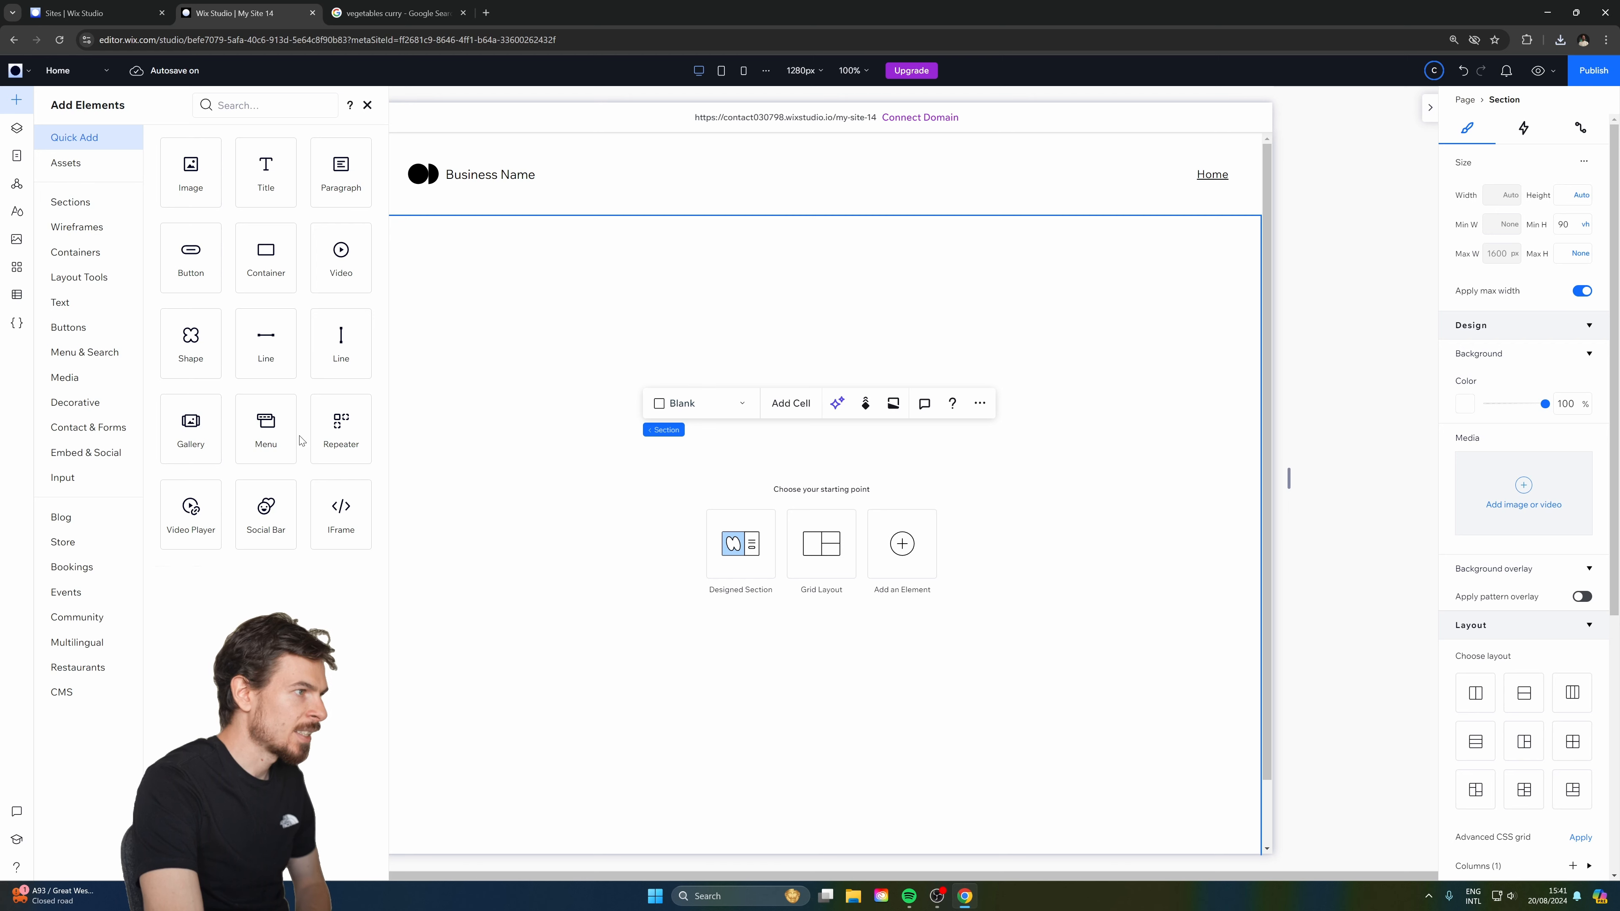
Place a repeater in the empty section, stretch it edge to edge, and move it near the top.
left_click_drag(341, 429, 786, 494)
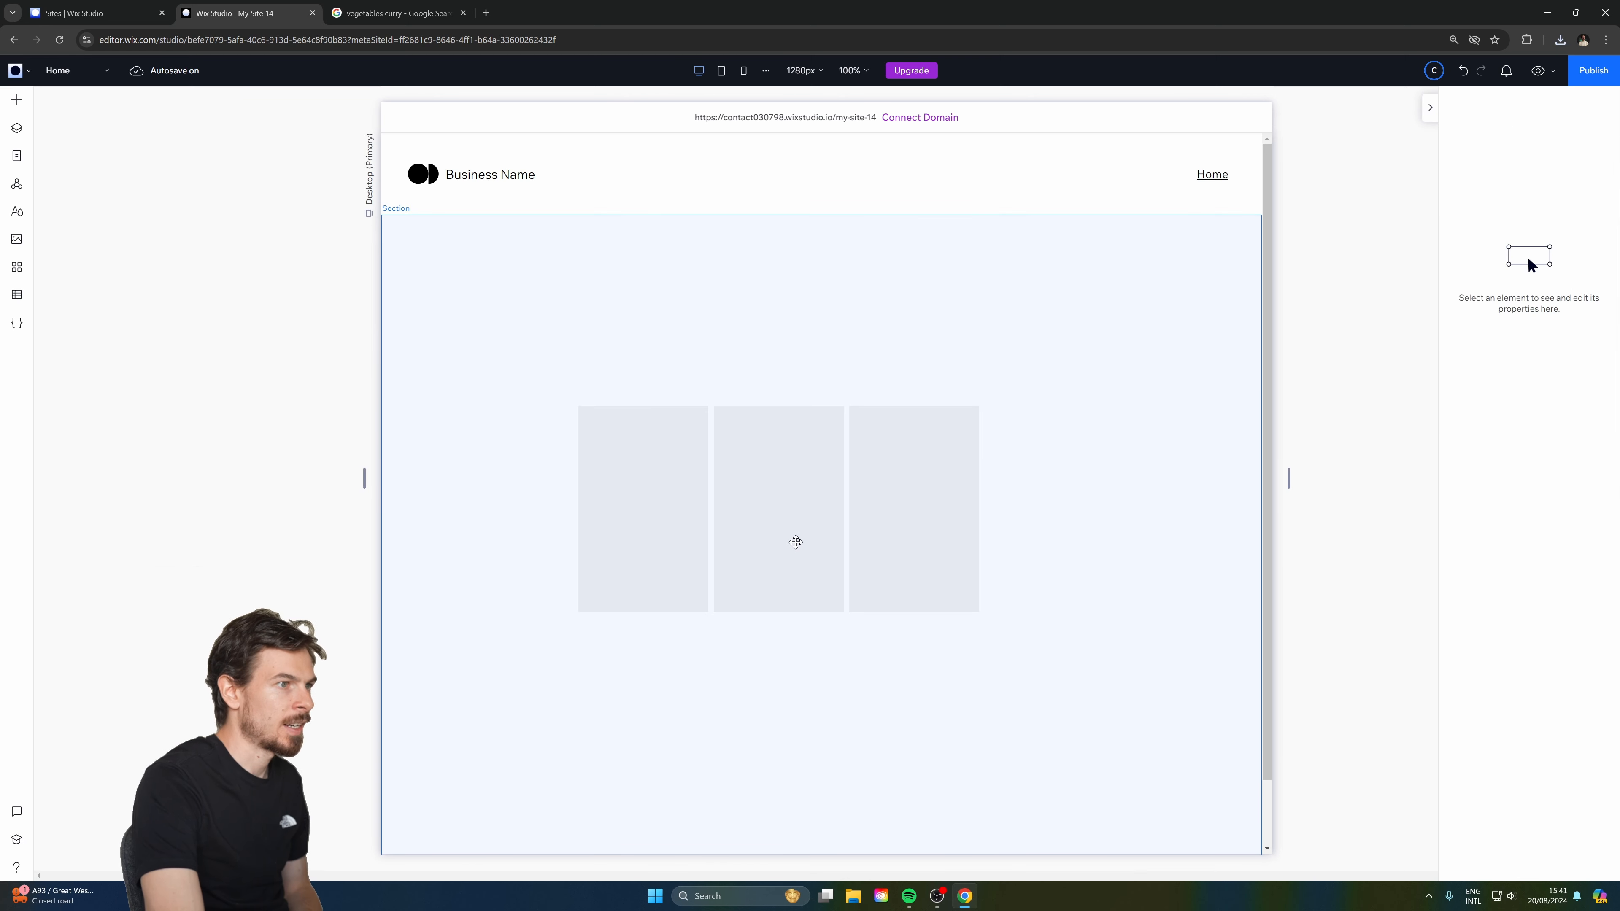
left_click(794, 508)
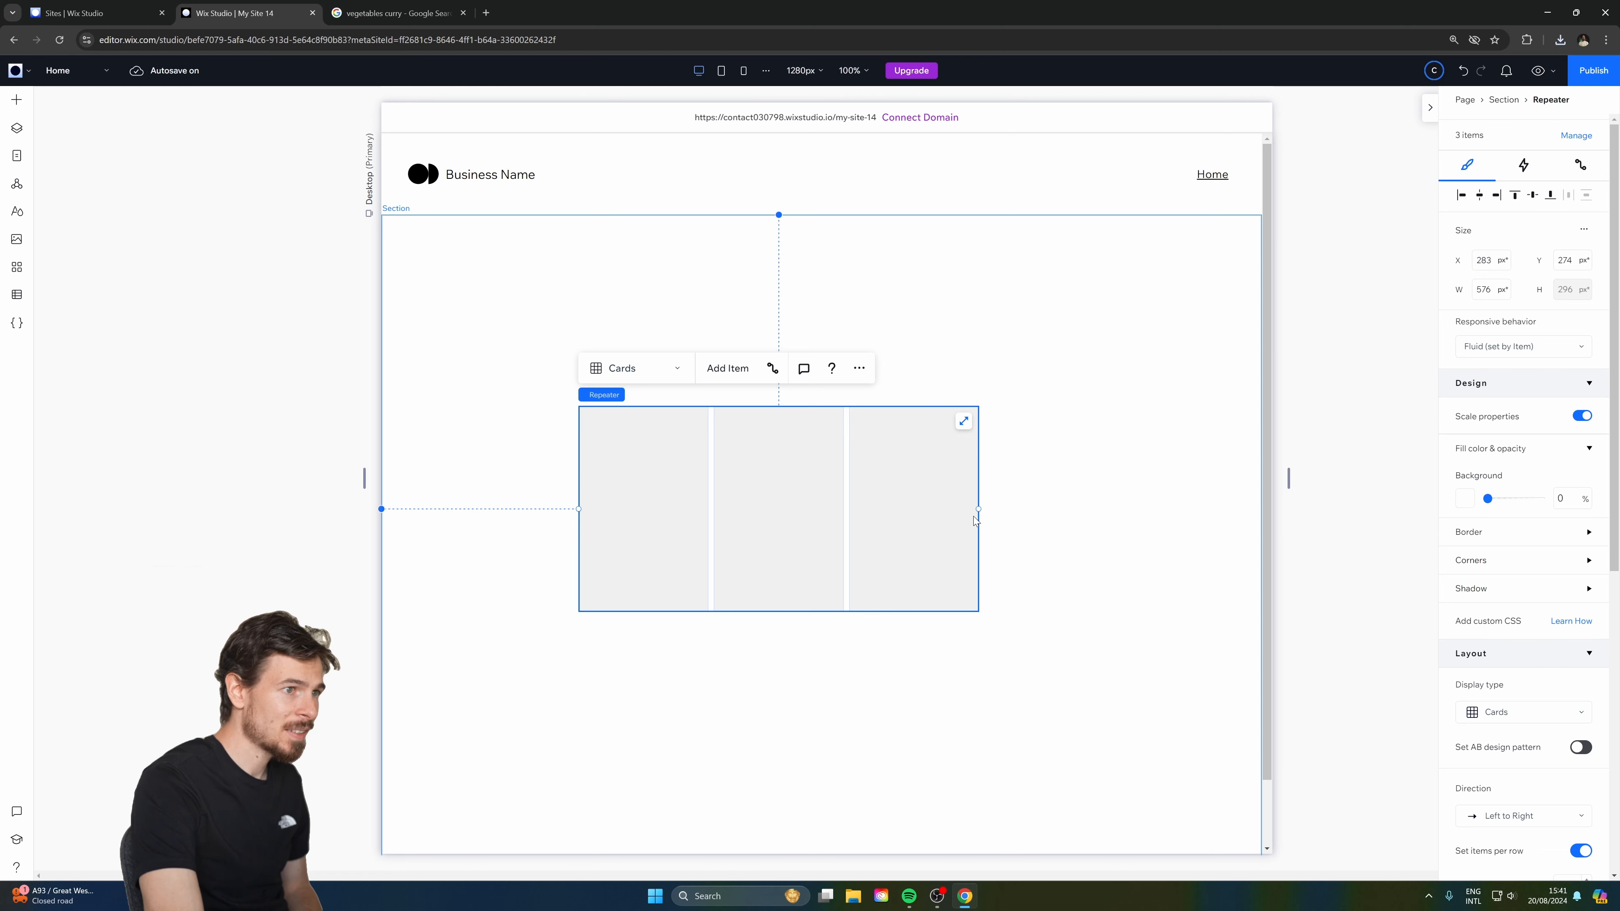
left_click_drag(978, 509, 1257, 527)
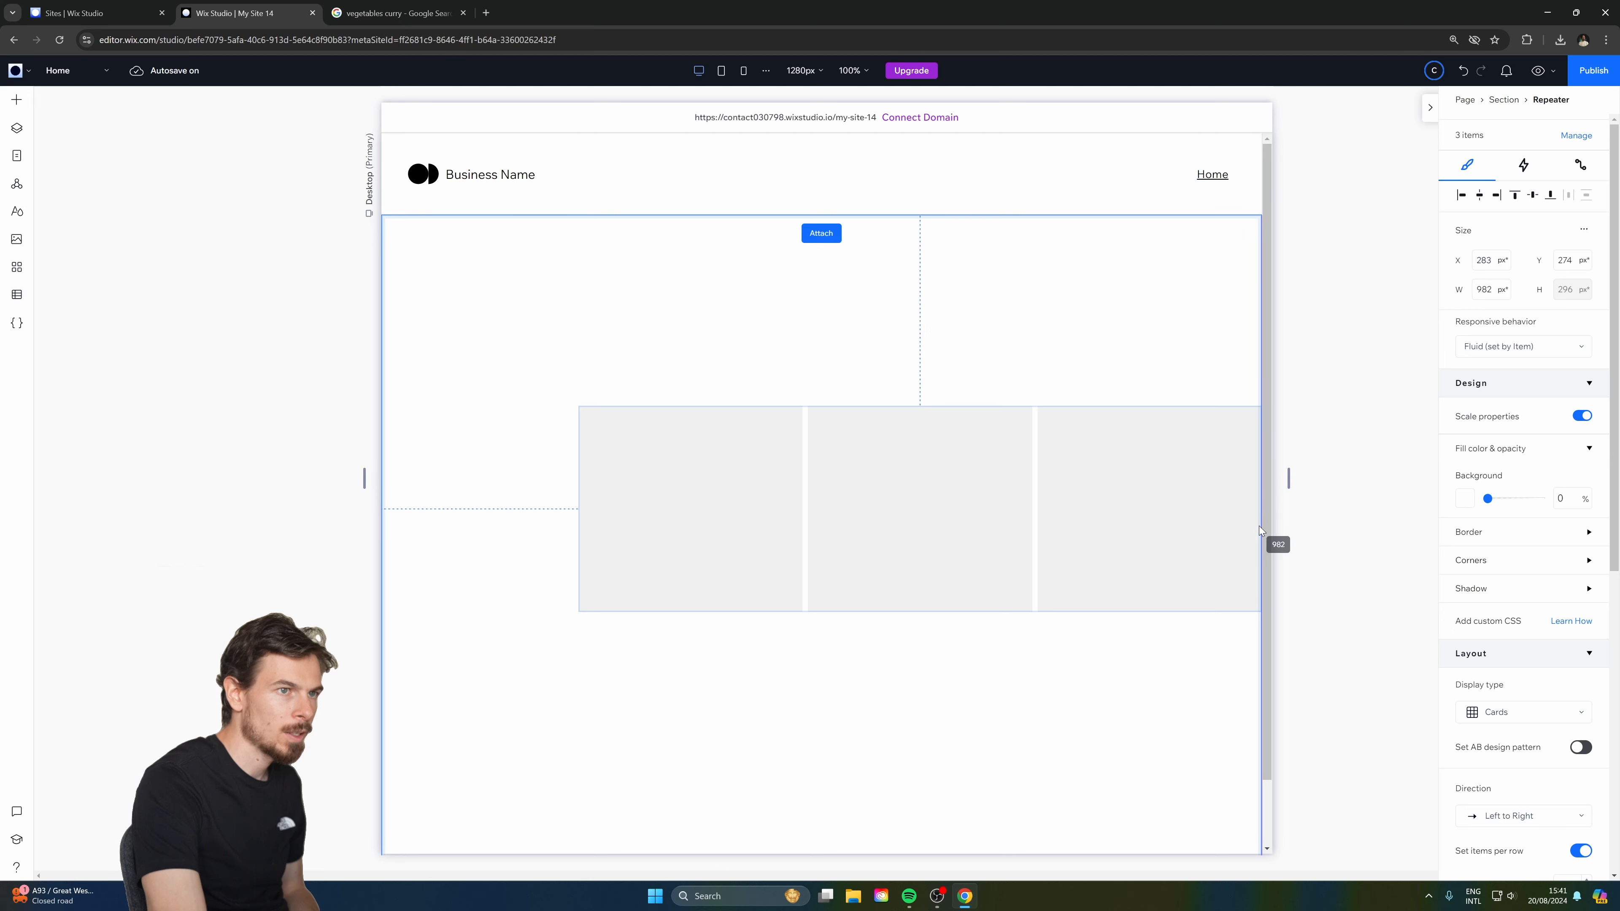
left_click_drag(579, 509, 389, 509)
left_click_drag(831, 503, 832, 444)
Give the section unlinked left and right margins of 5% each.
left_click(1059, 632)
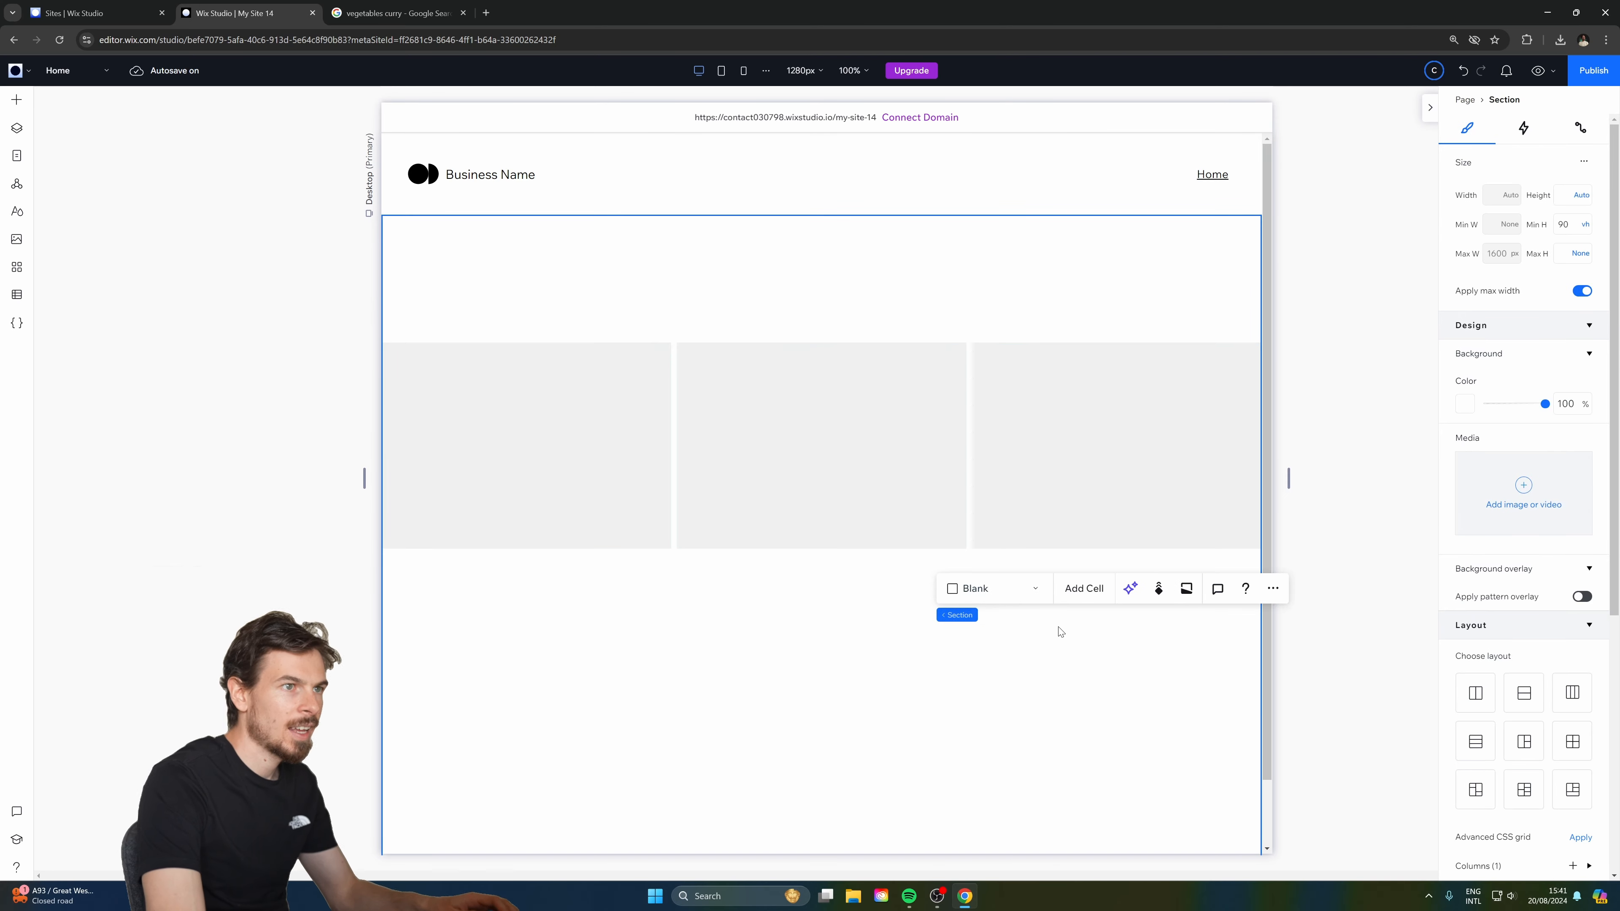
scroll(1506, 707, "down", 5)
left_click(1490, 762)
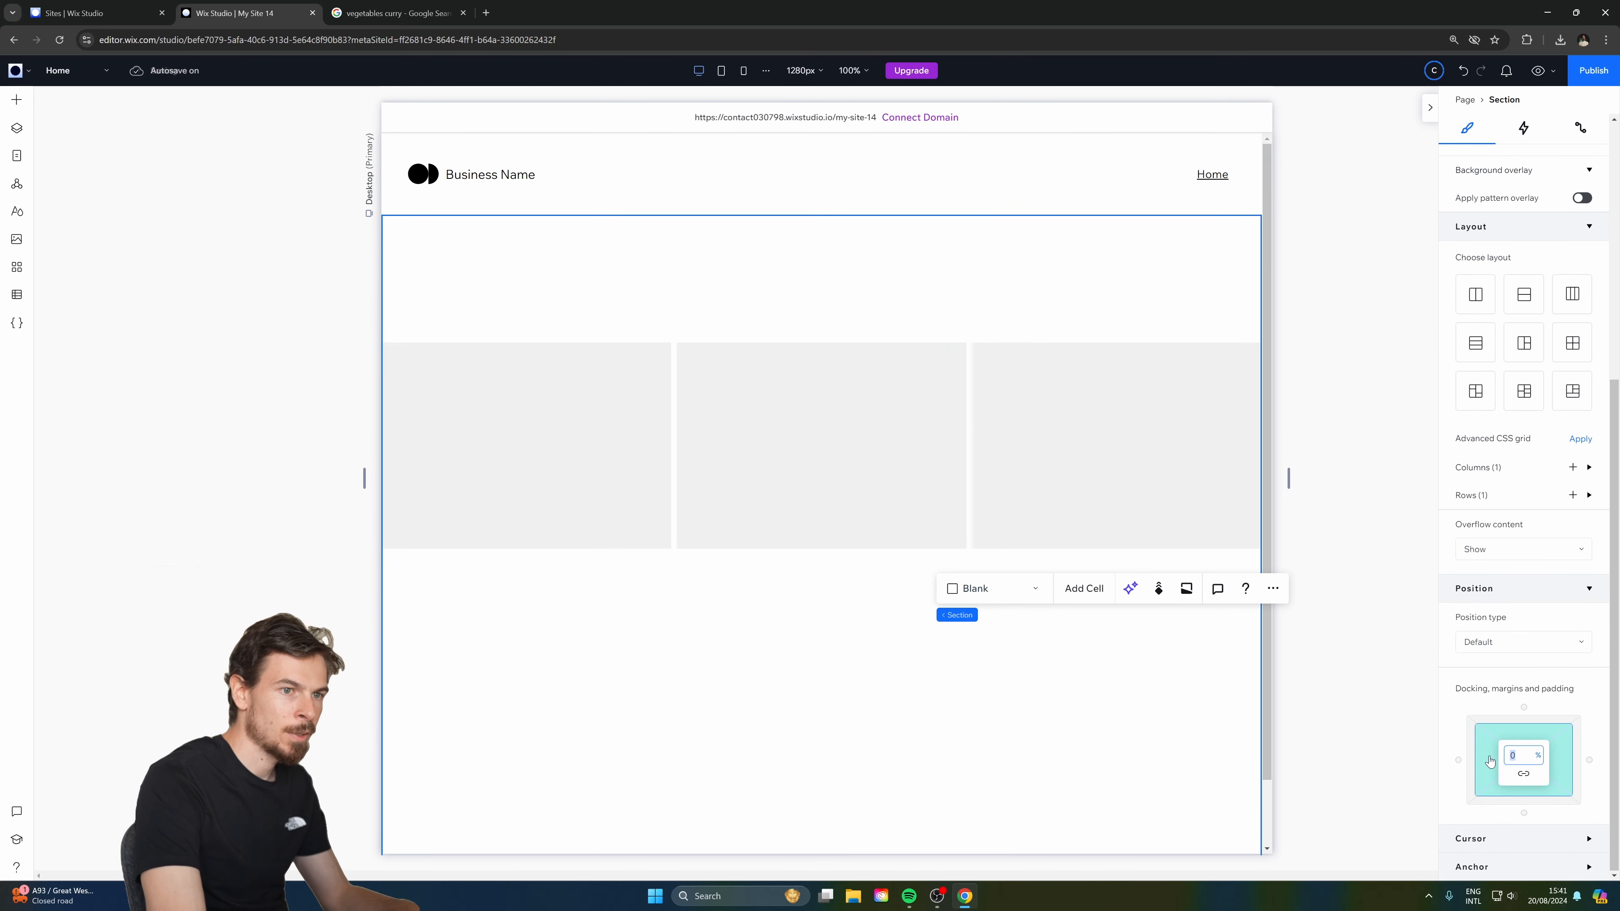
left_click(1523, 774)
type("5")
left_click(1563, 764)
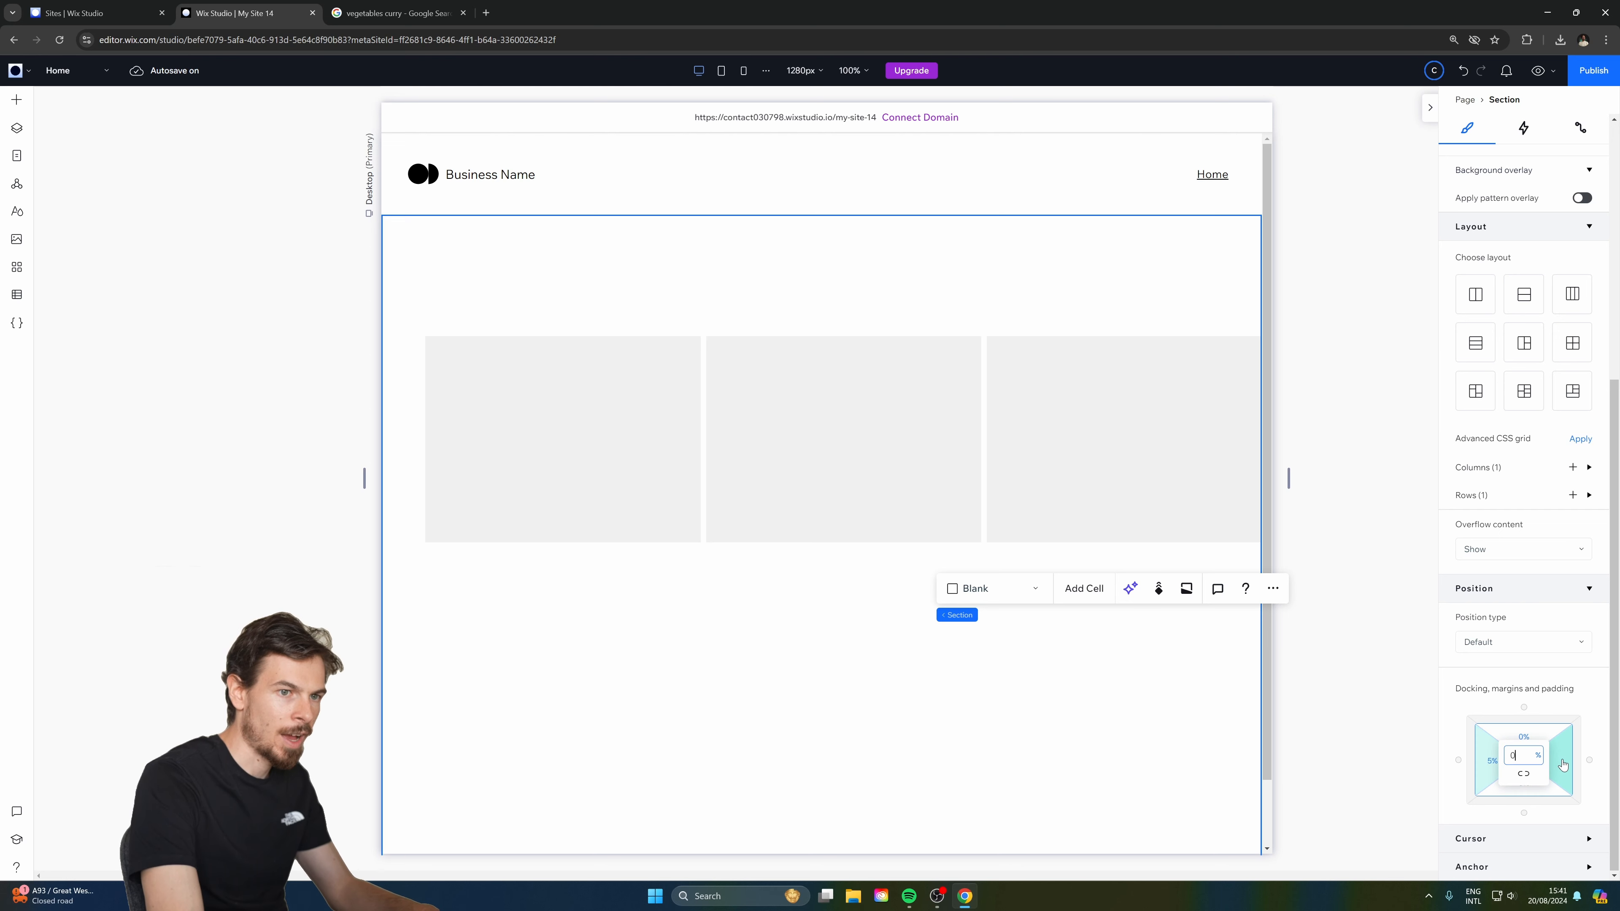
type("5")
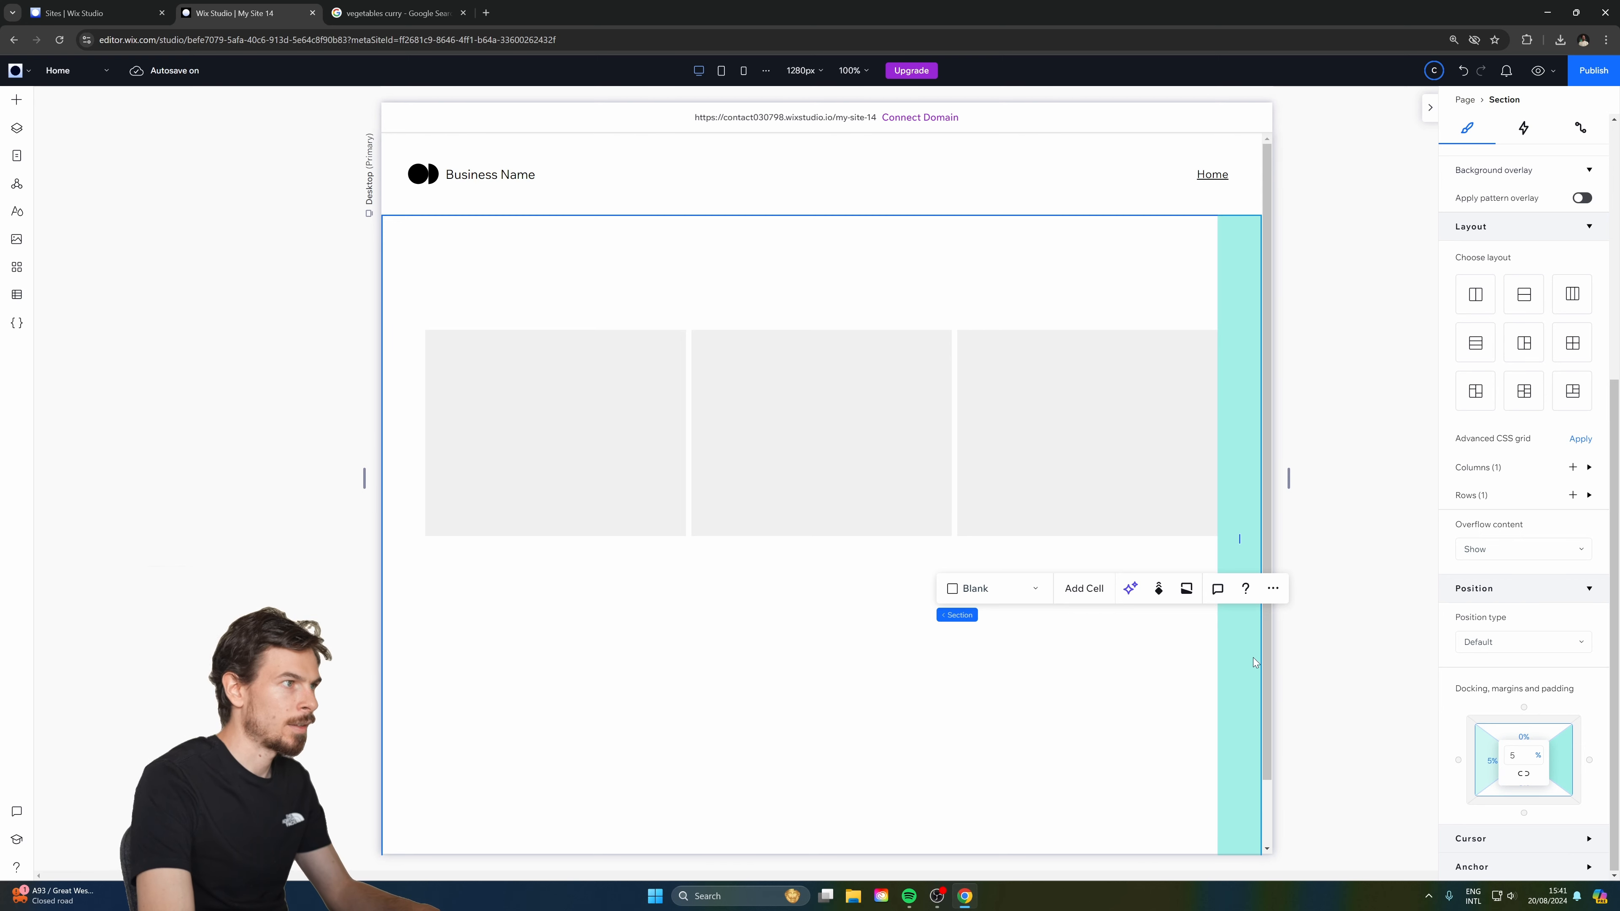
left_click(1328, 543)
left_click(765, 444)
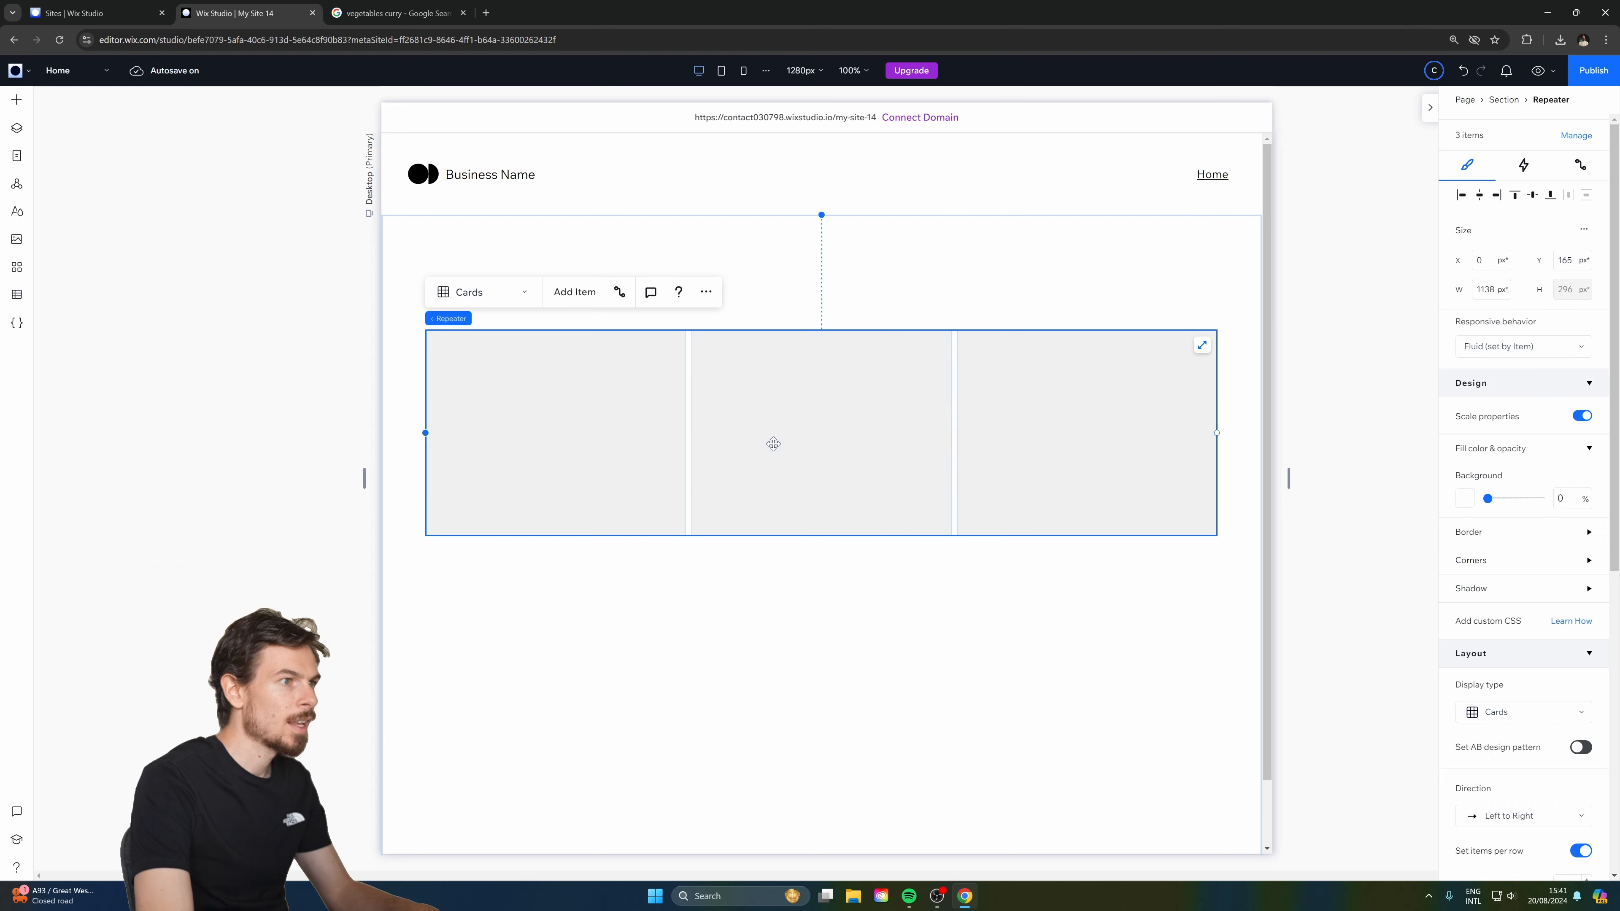
Connect the repeater to a new 'Recipes dataset' built from the Recipes collection.
left_click(568, 404)
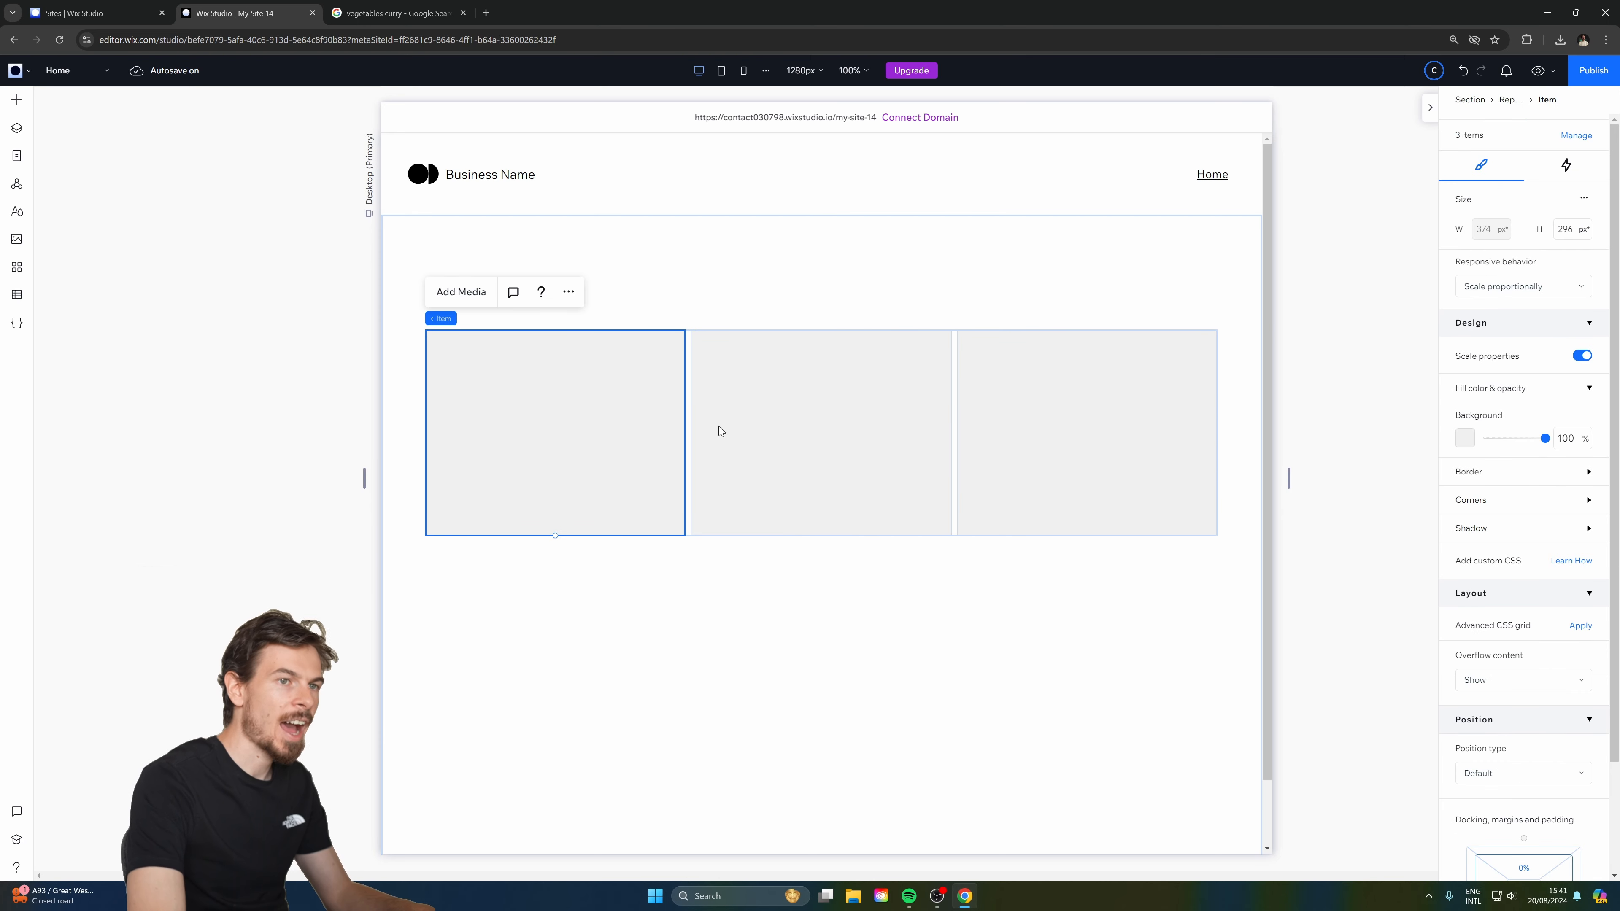
left_click(1565, 164)
left_click(1481, 167)
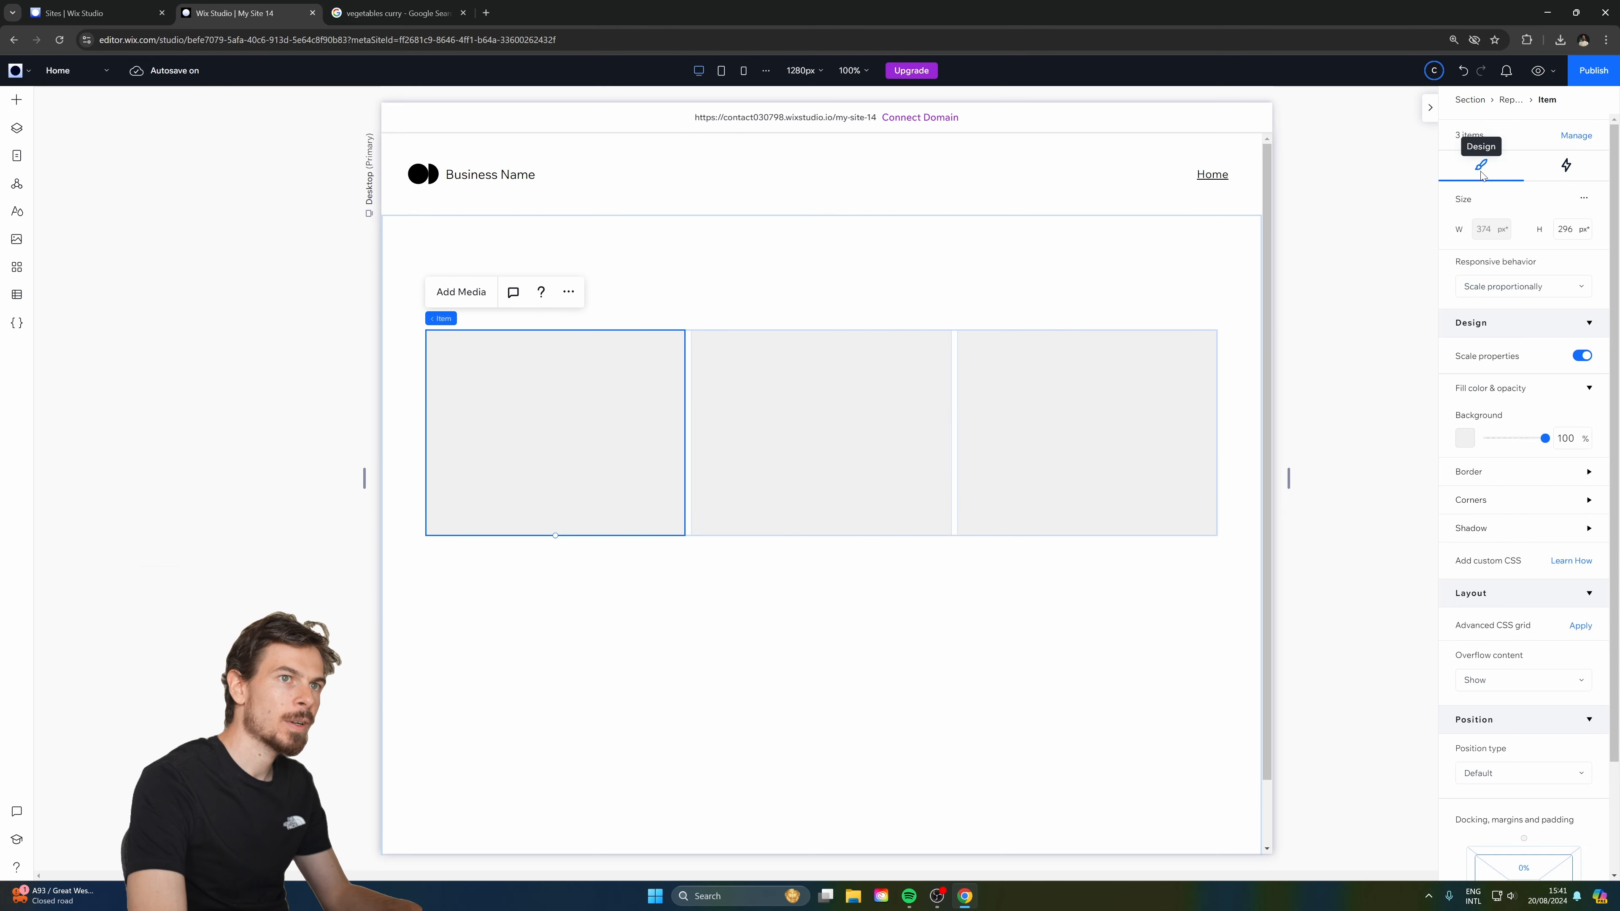
left_click(741, 542)
left_click(708, 437)
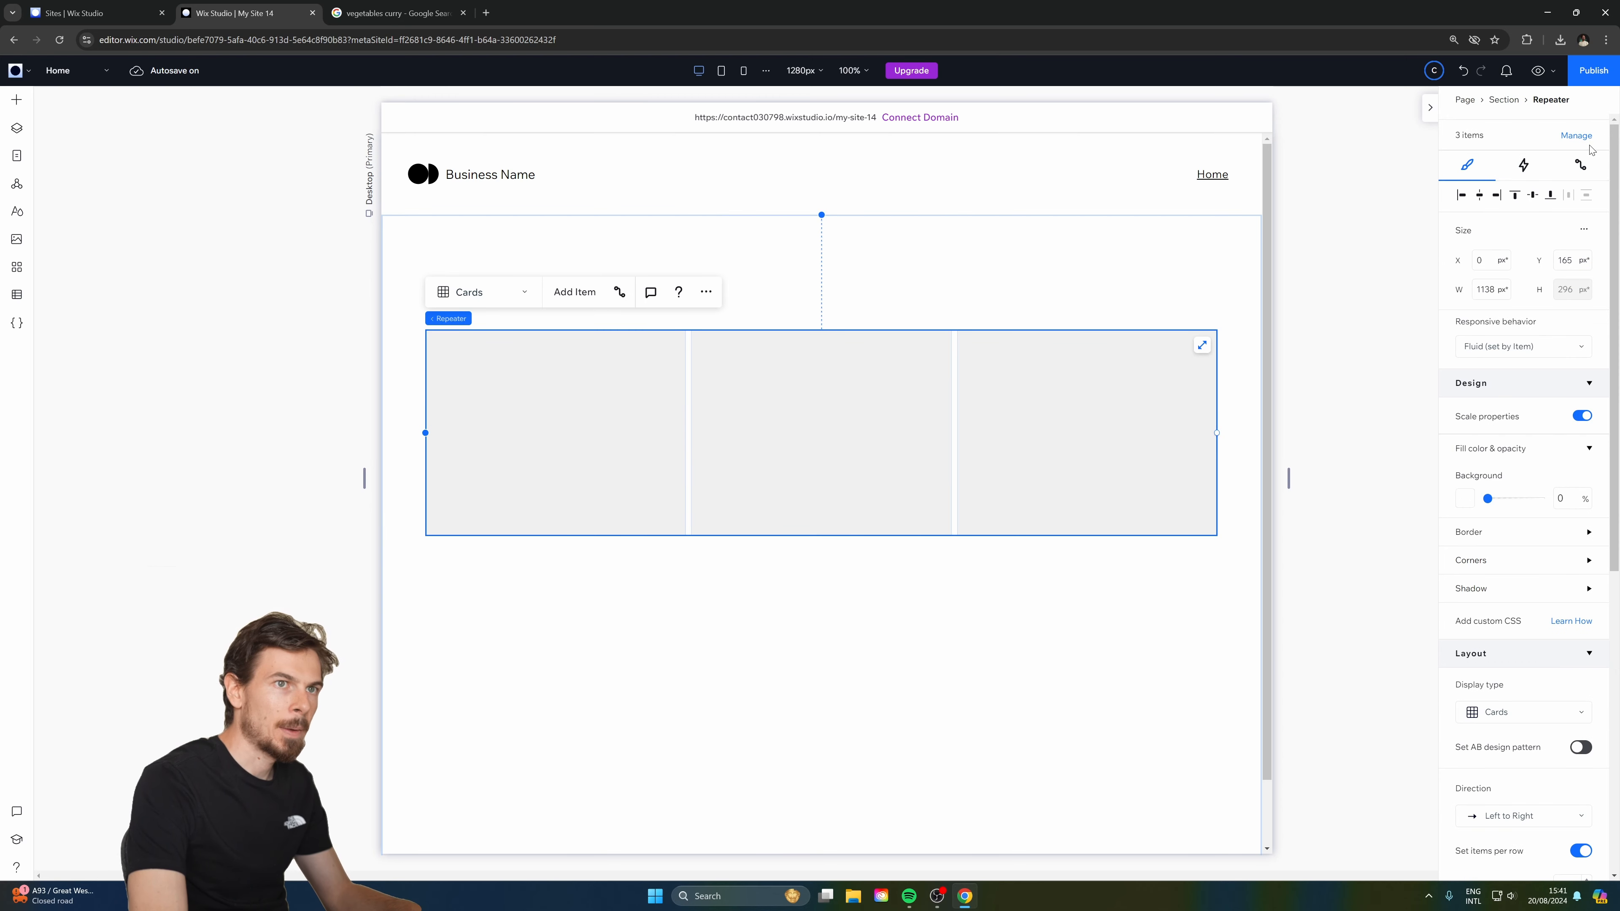
left_click(1579, 166)
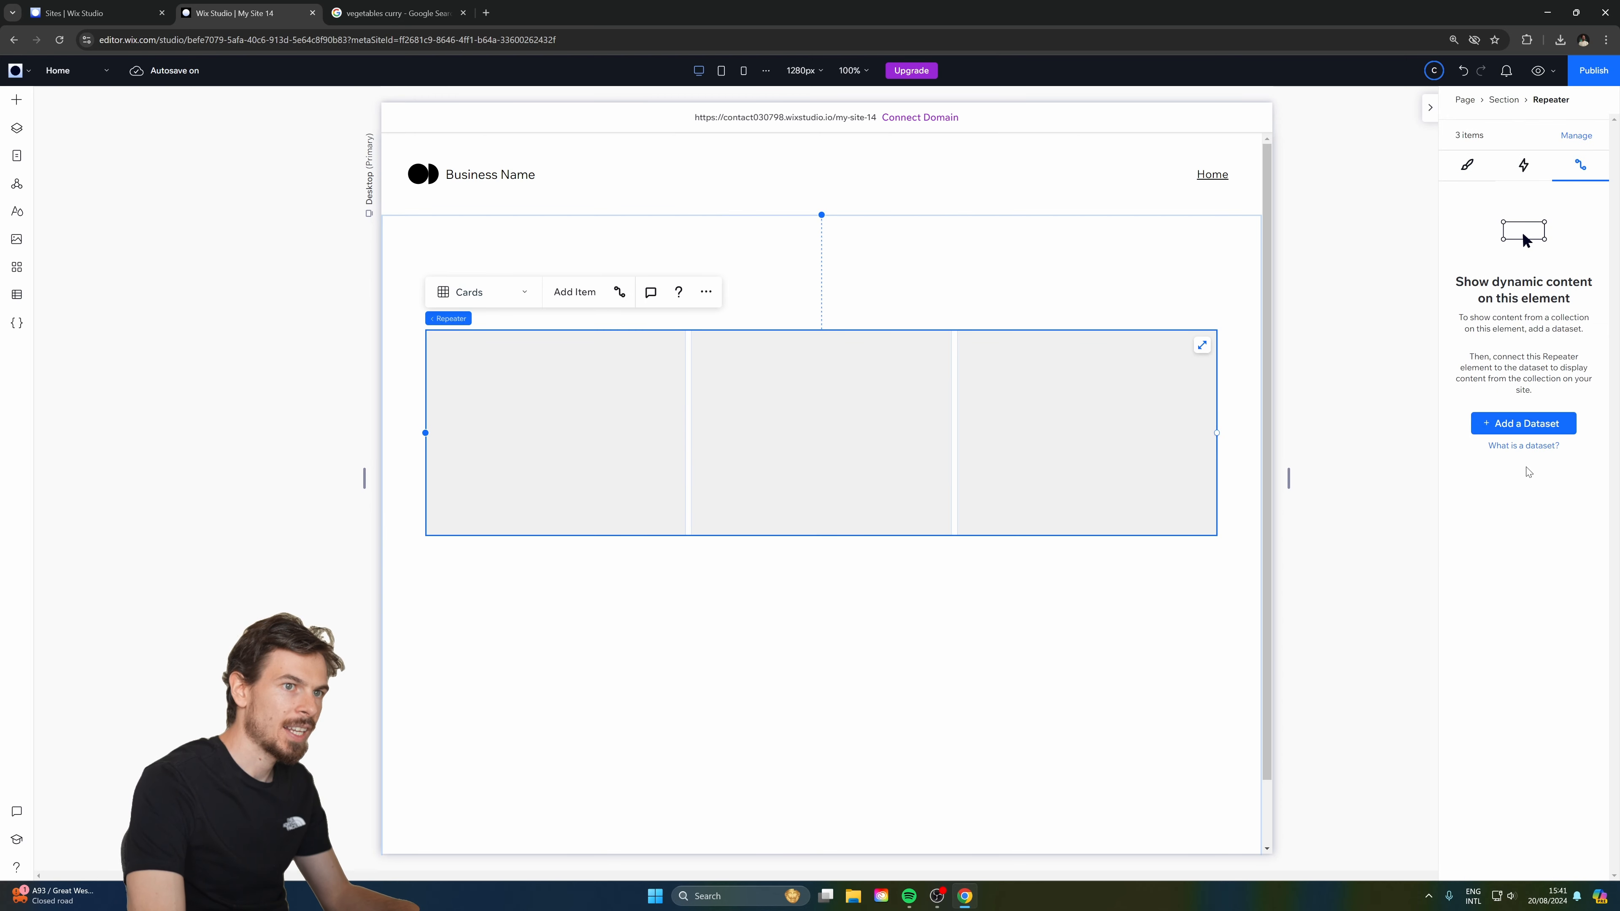
left_click(1524, 423)
left_click(773, 477)
left_click(778, 518)
triple_click(809, 529)
left_click(804, 578)
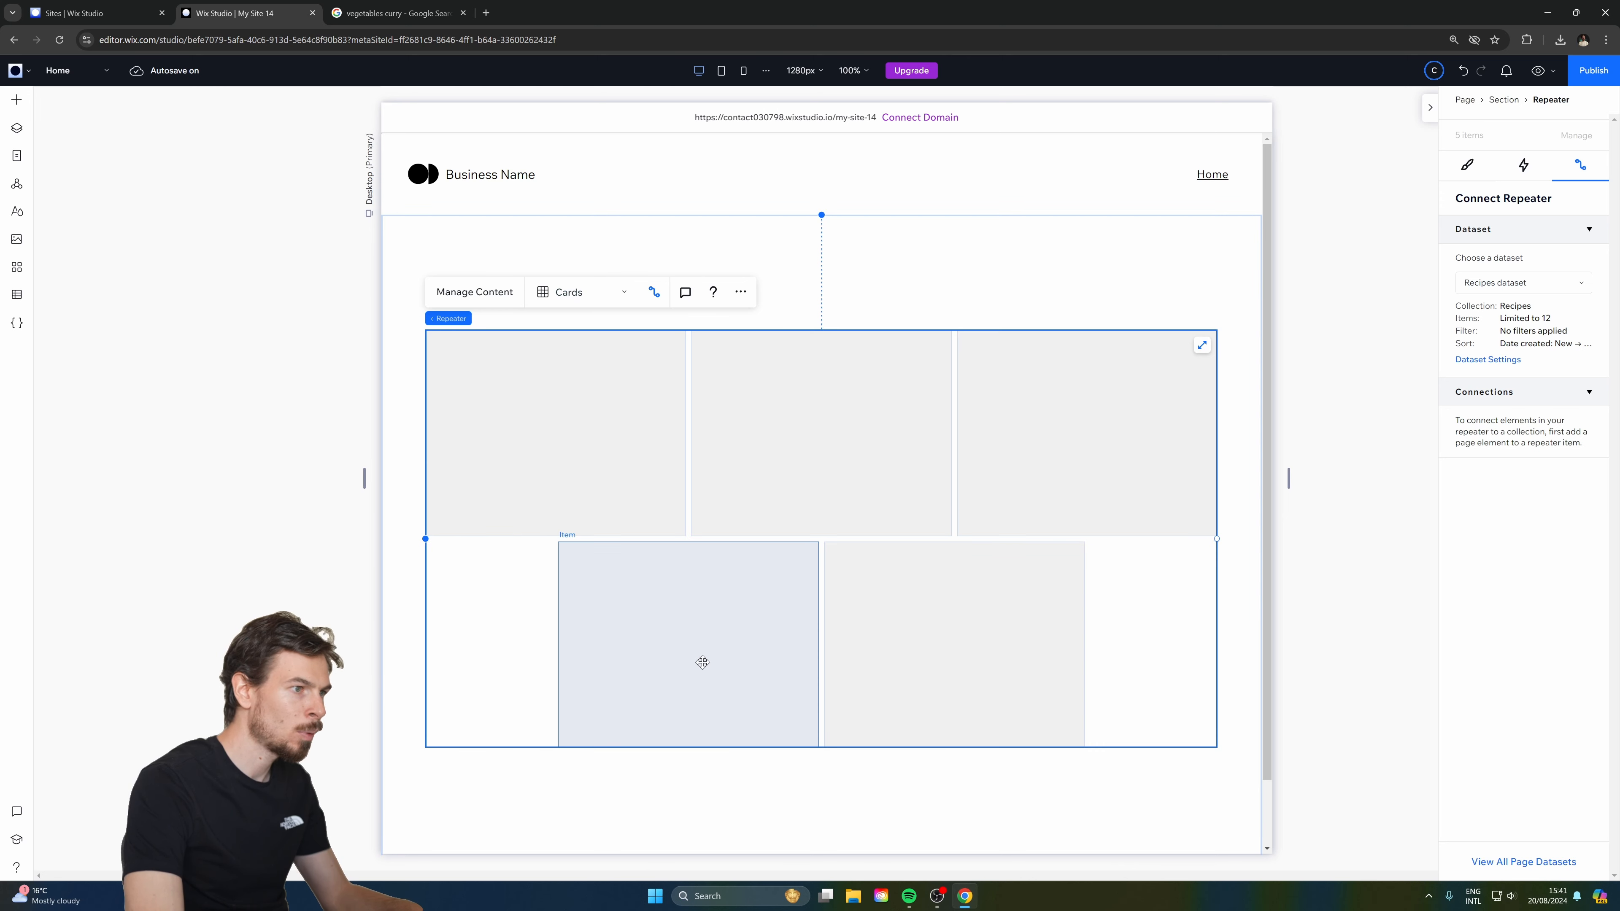
Set the repeater's item alignment to Start so the second row aligns left.
left_click(912, 805)
left_click(925, 707)
left_click(1466, 165)
scroll(1493, 537, "down", 6)
scroll(1503, 575, "up", 2)
scroll(1517, 533, "up", 6)
scroll(1531, 409, "down", 2)
scroll(1525, 435, "down", 6)
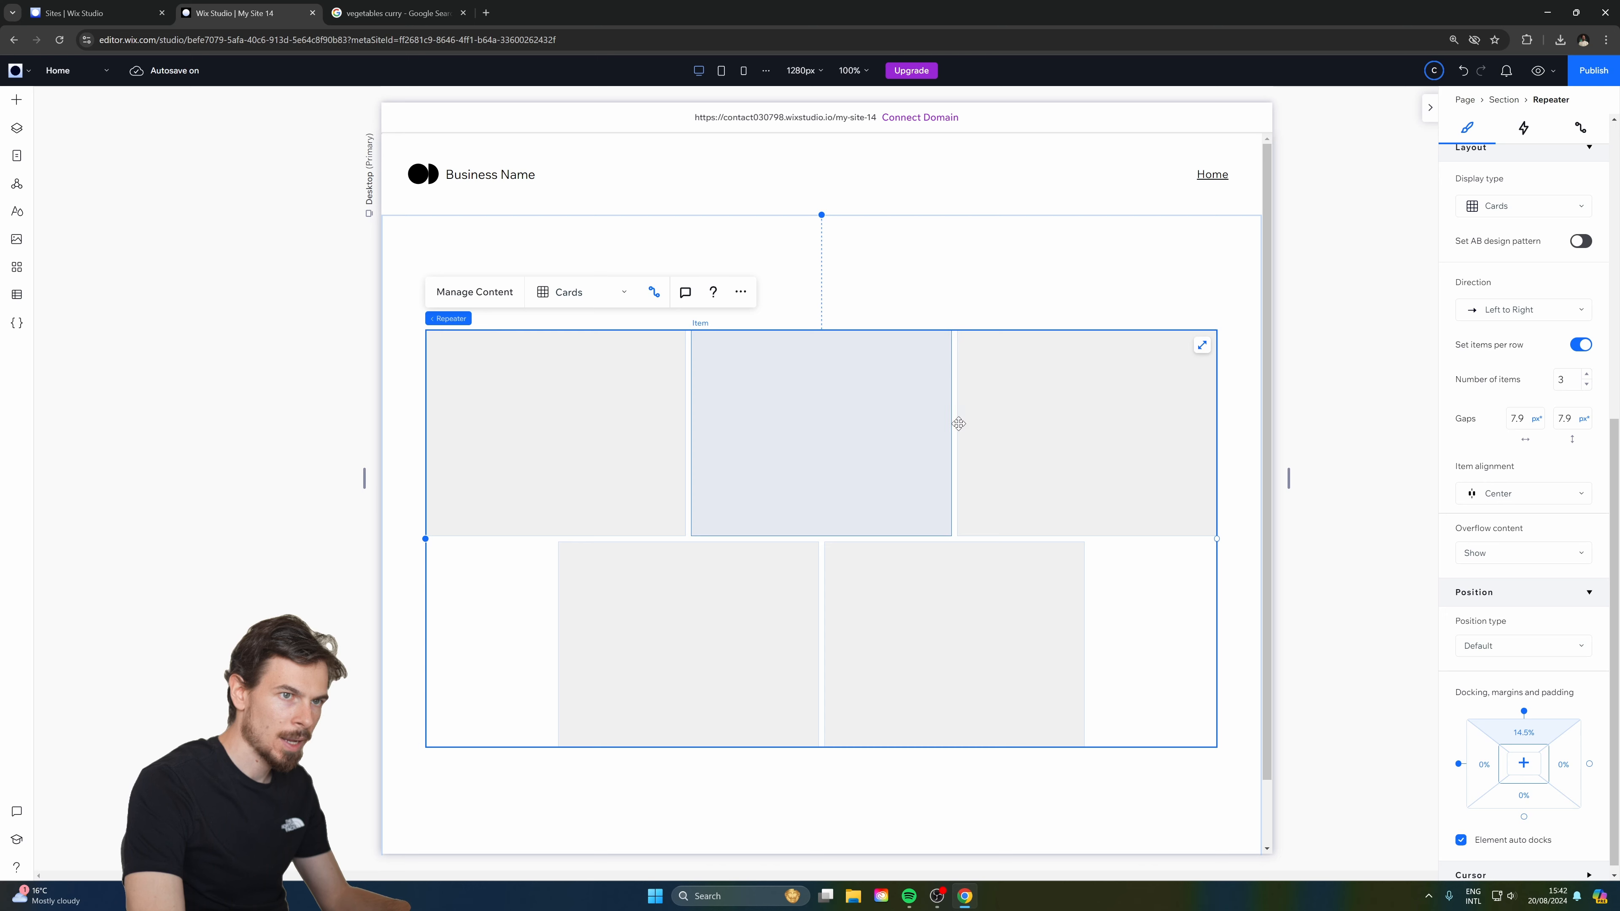
left_click(1511, 493)
left_click(1499, 470)
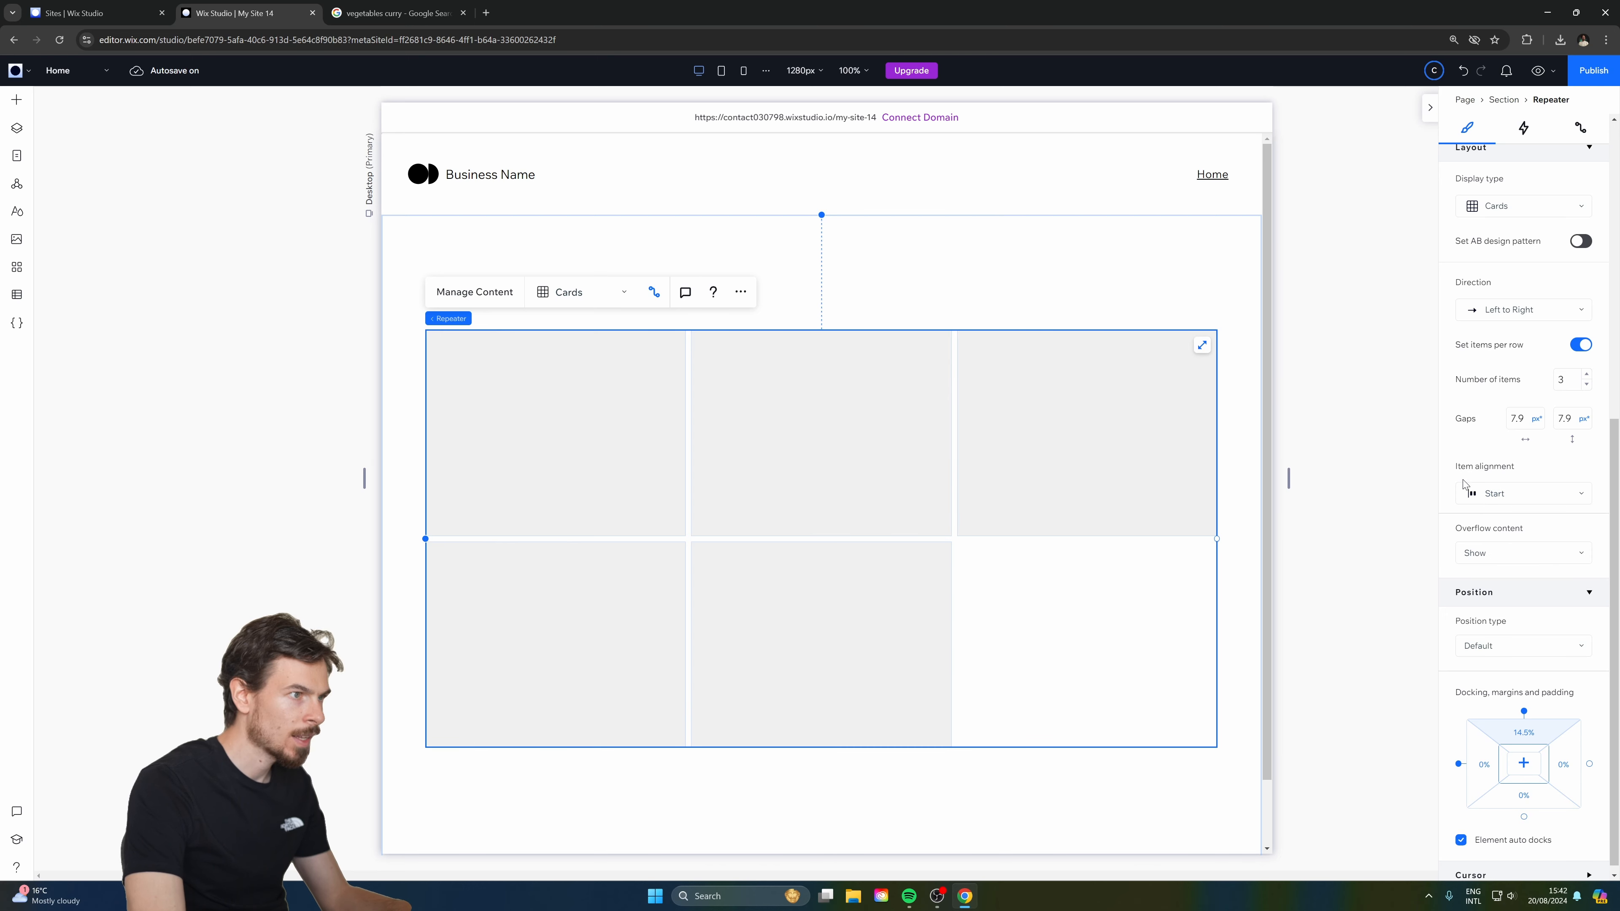
Widen the gaps between repeater cards to 16 px.
scroll(1543, 675, "up", 4)
scroll(1543, 675, "up", 1)
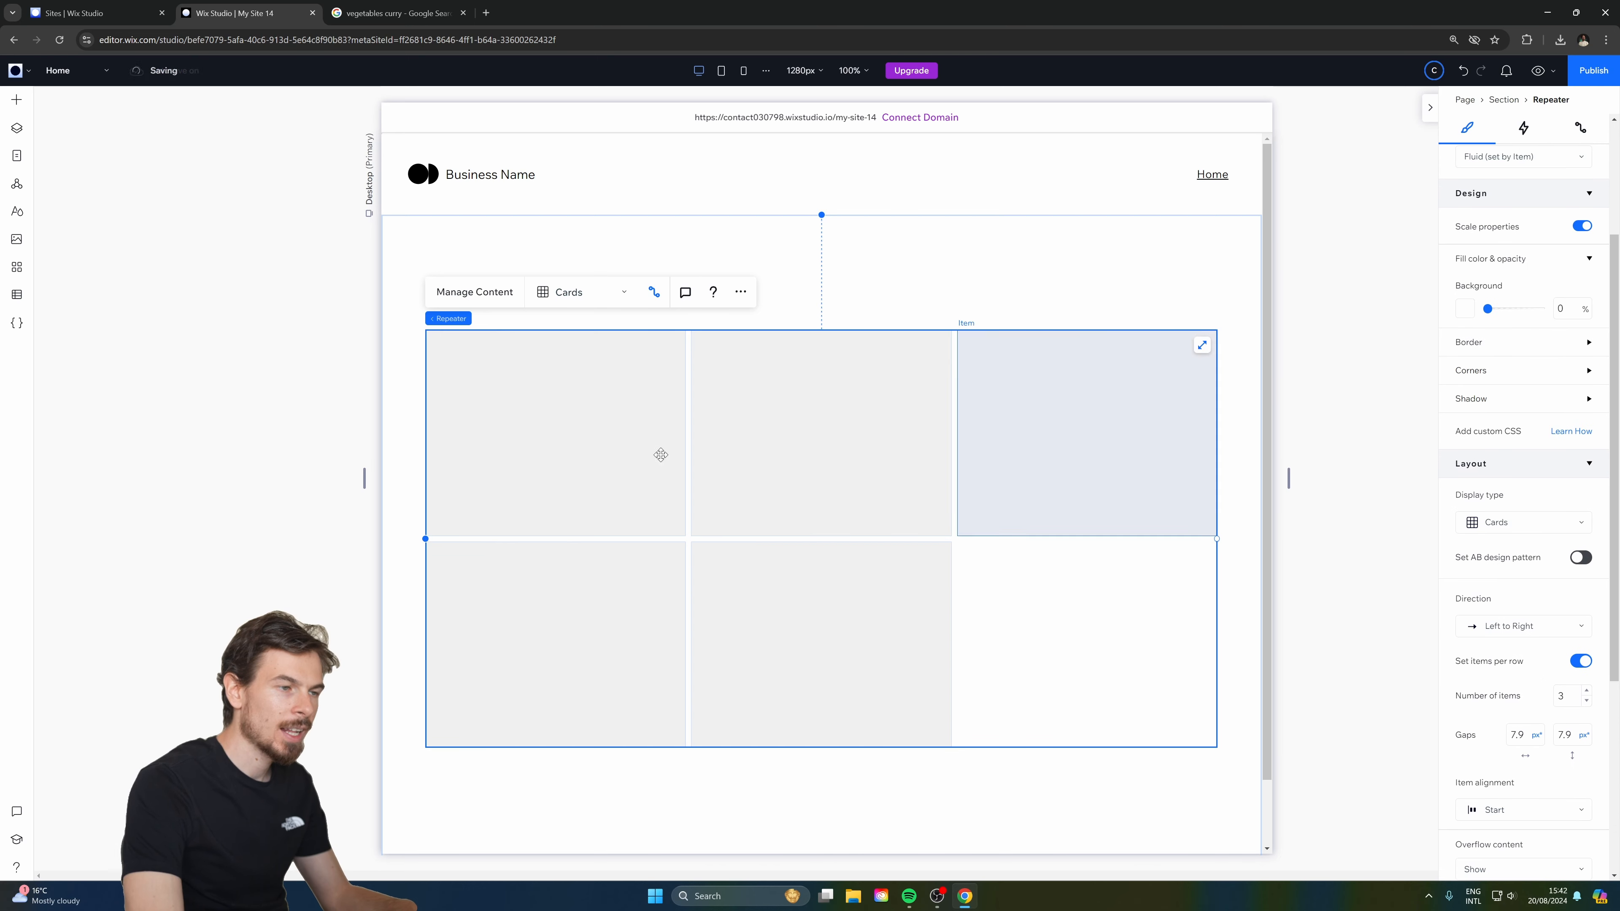
scroll(1487, 629, "down", 2)
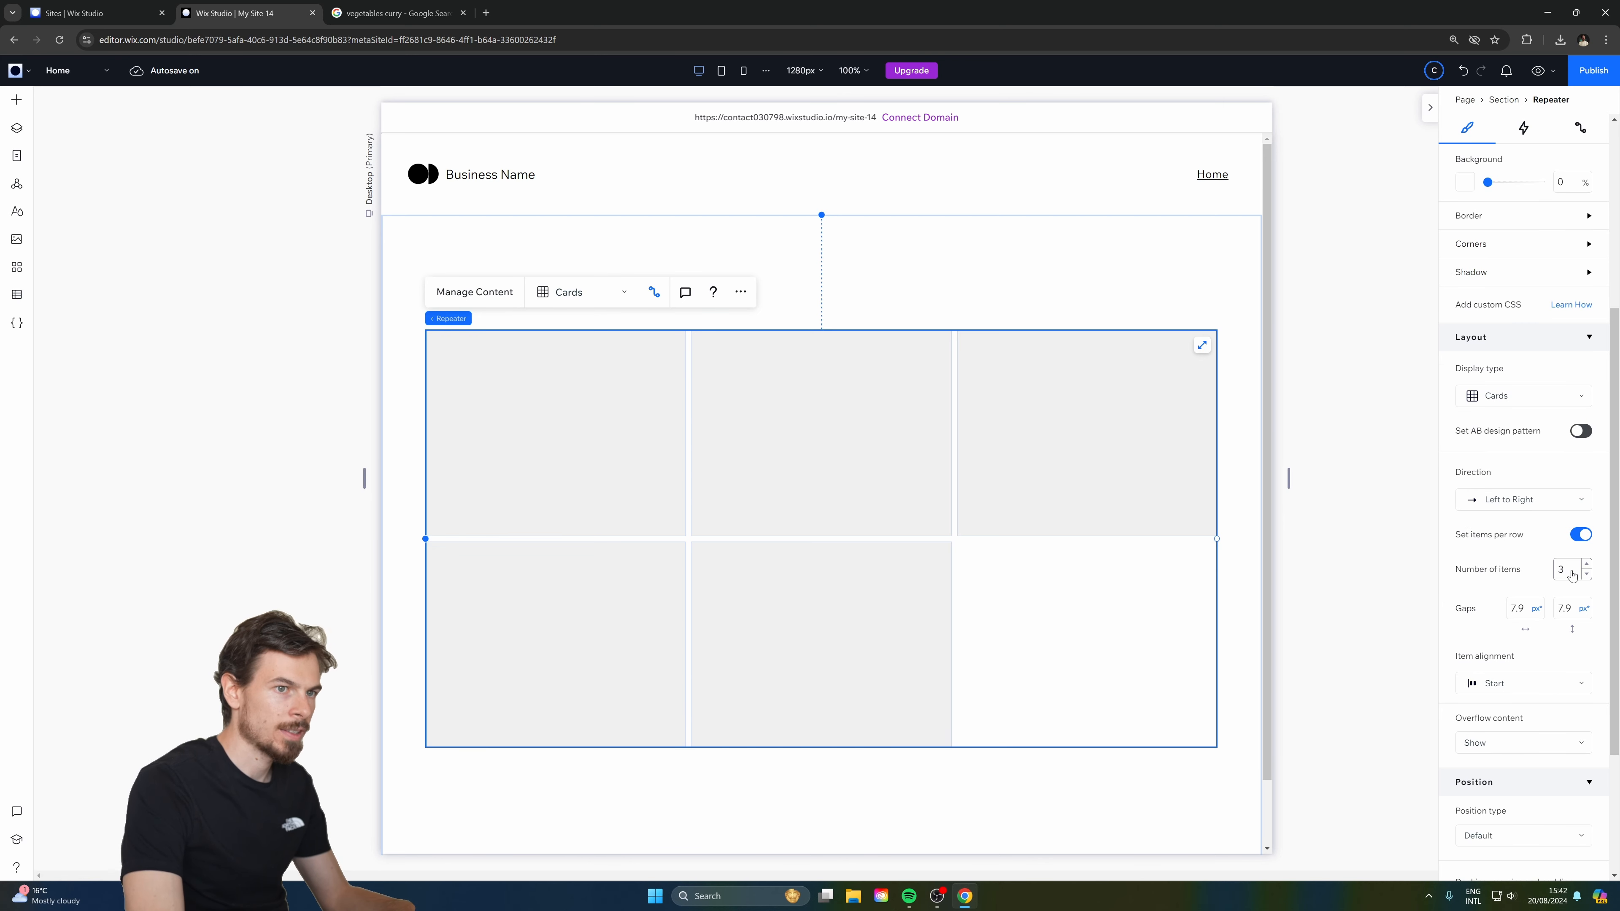
scroll(1531, 561, "down", 1)
key("Return")
key("Return")
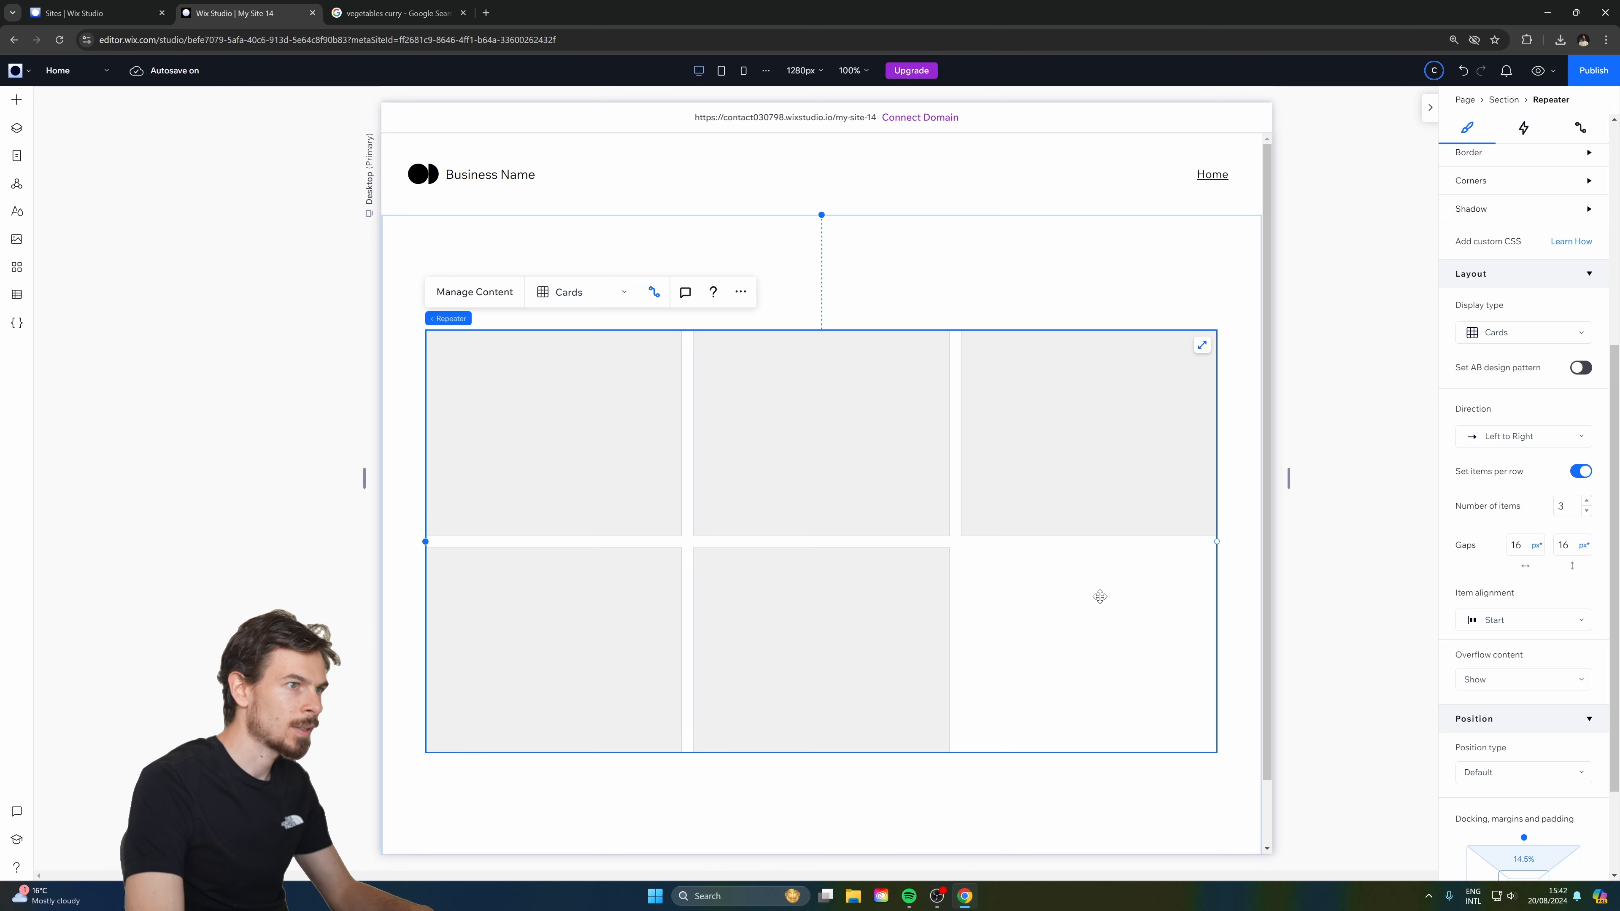
left_click(543, 475)
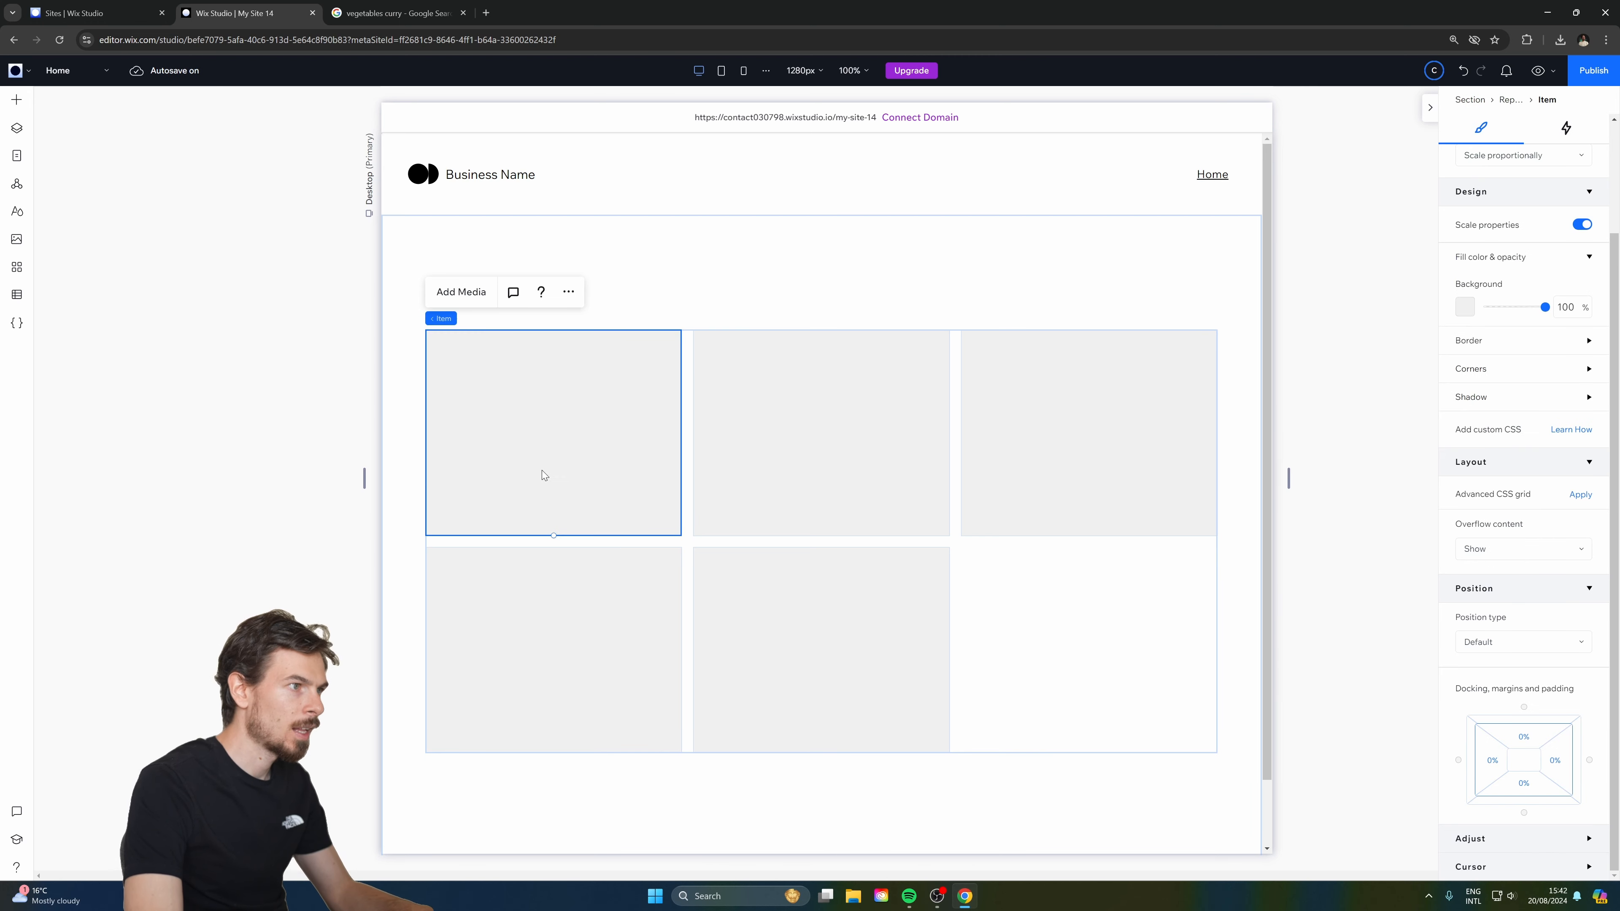
Add an image to the first recipe card and enlarge it to 367 by 245.
left_click(17, 100)
left_click_drag(191, 169, 562, 433)
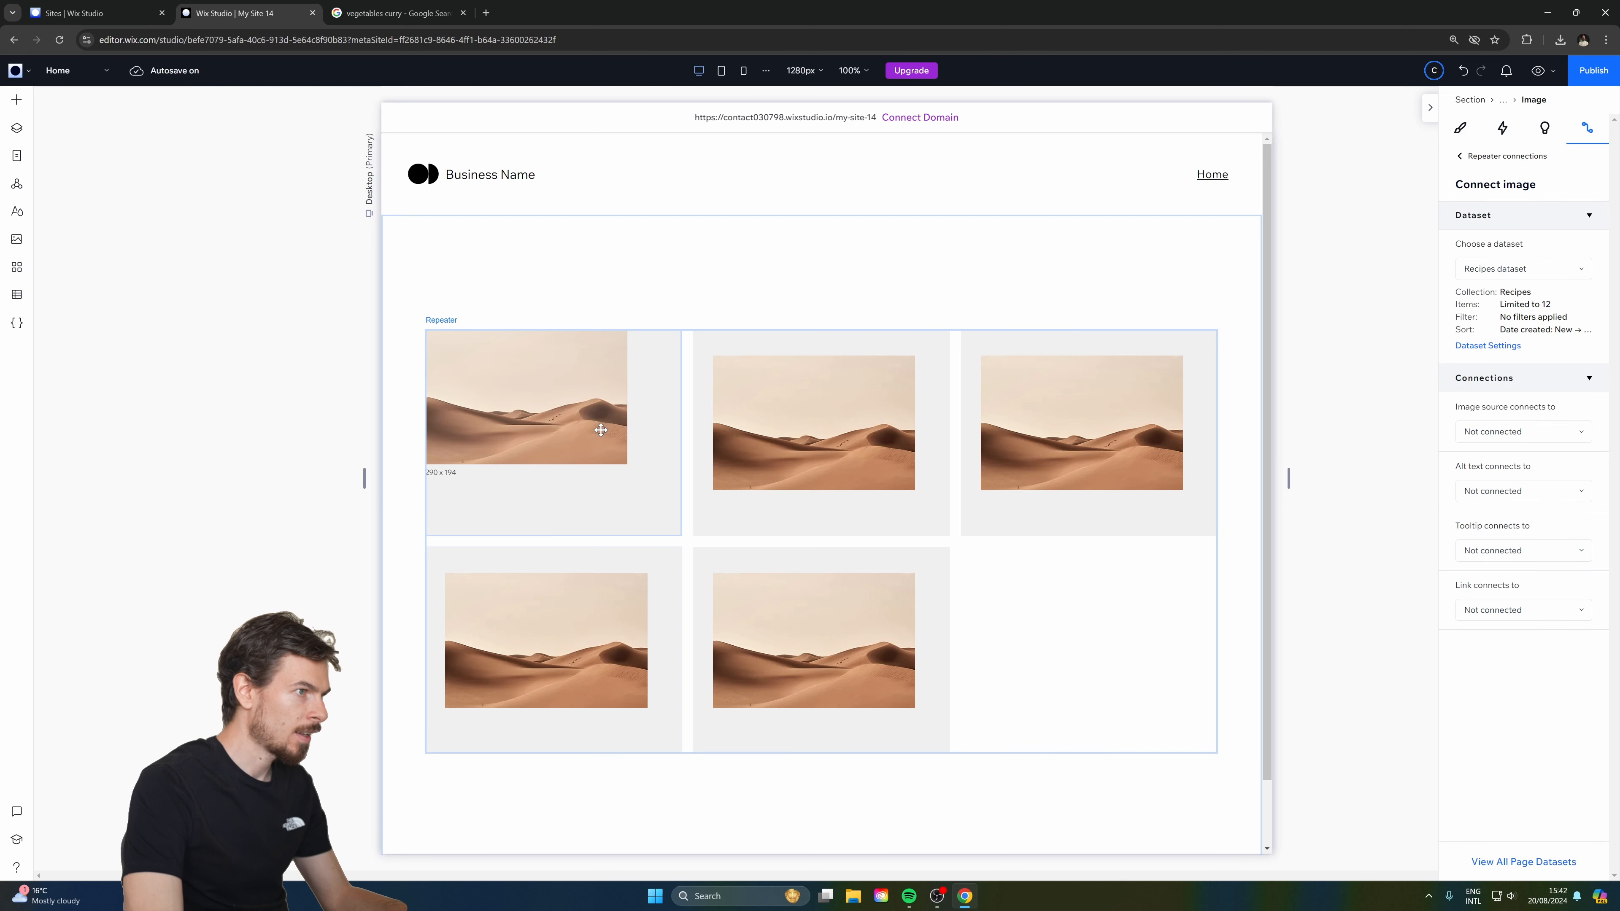
left_click_drag(627, 464, 668, 511)
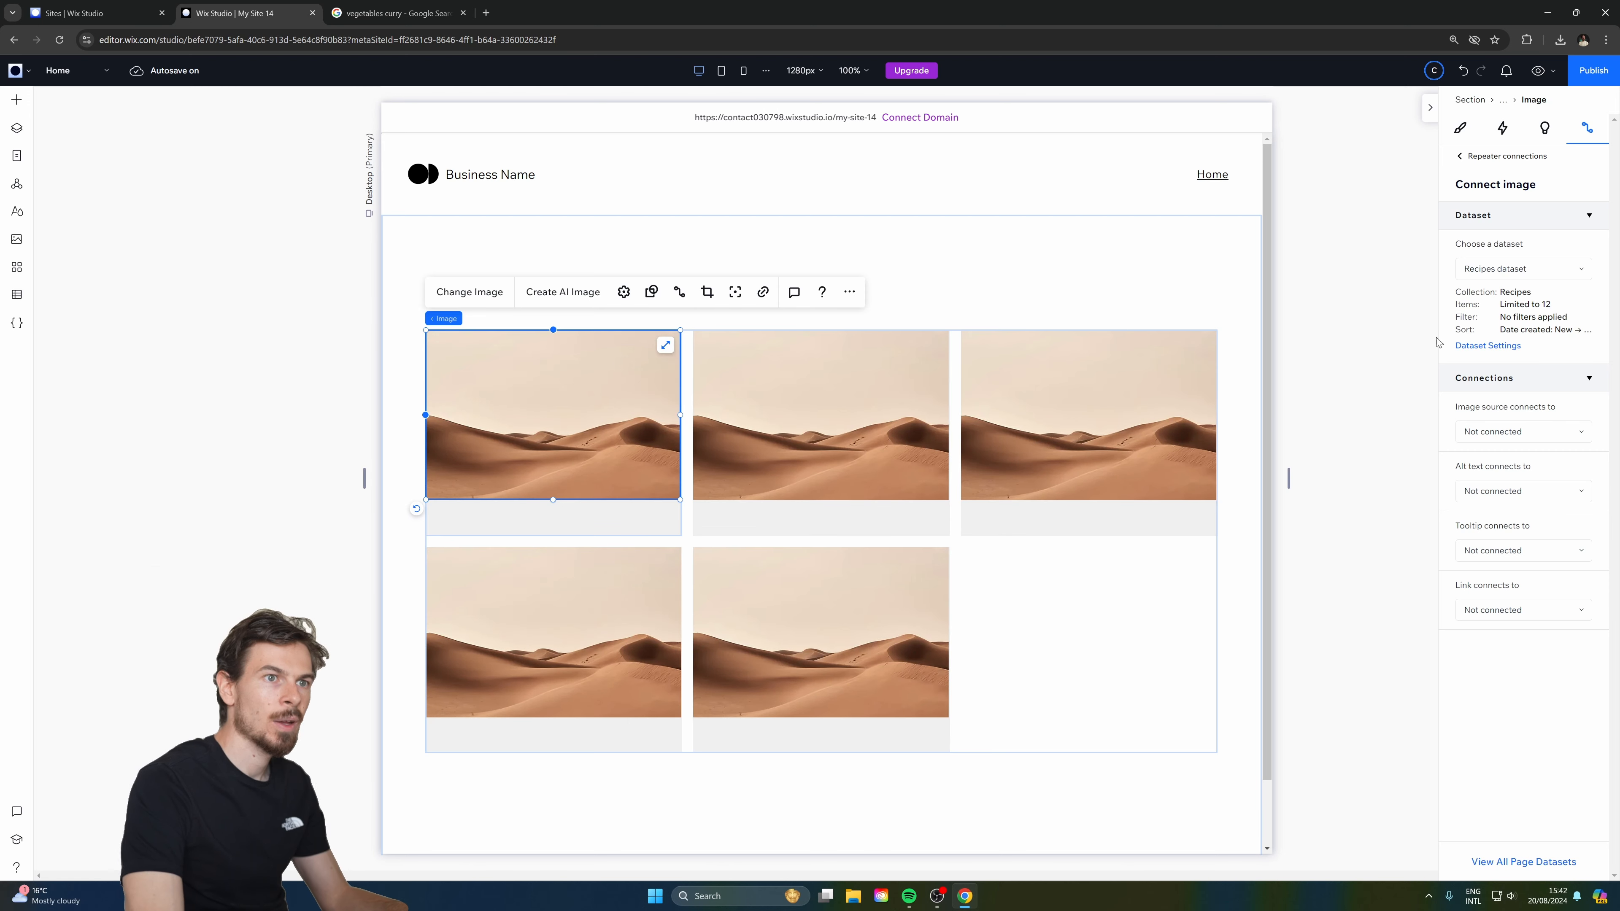
Link the card image's source to the recipes' Image field.
left_click(1509, 439)
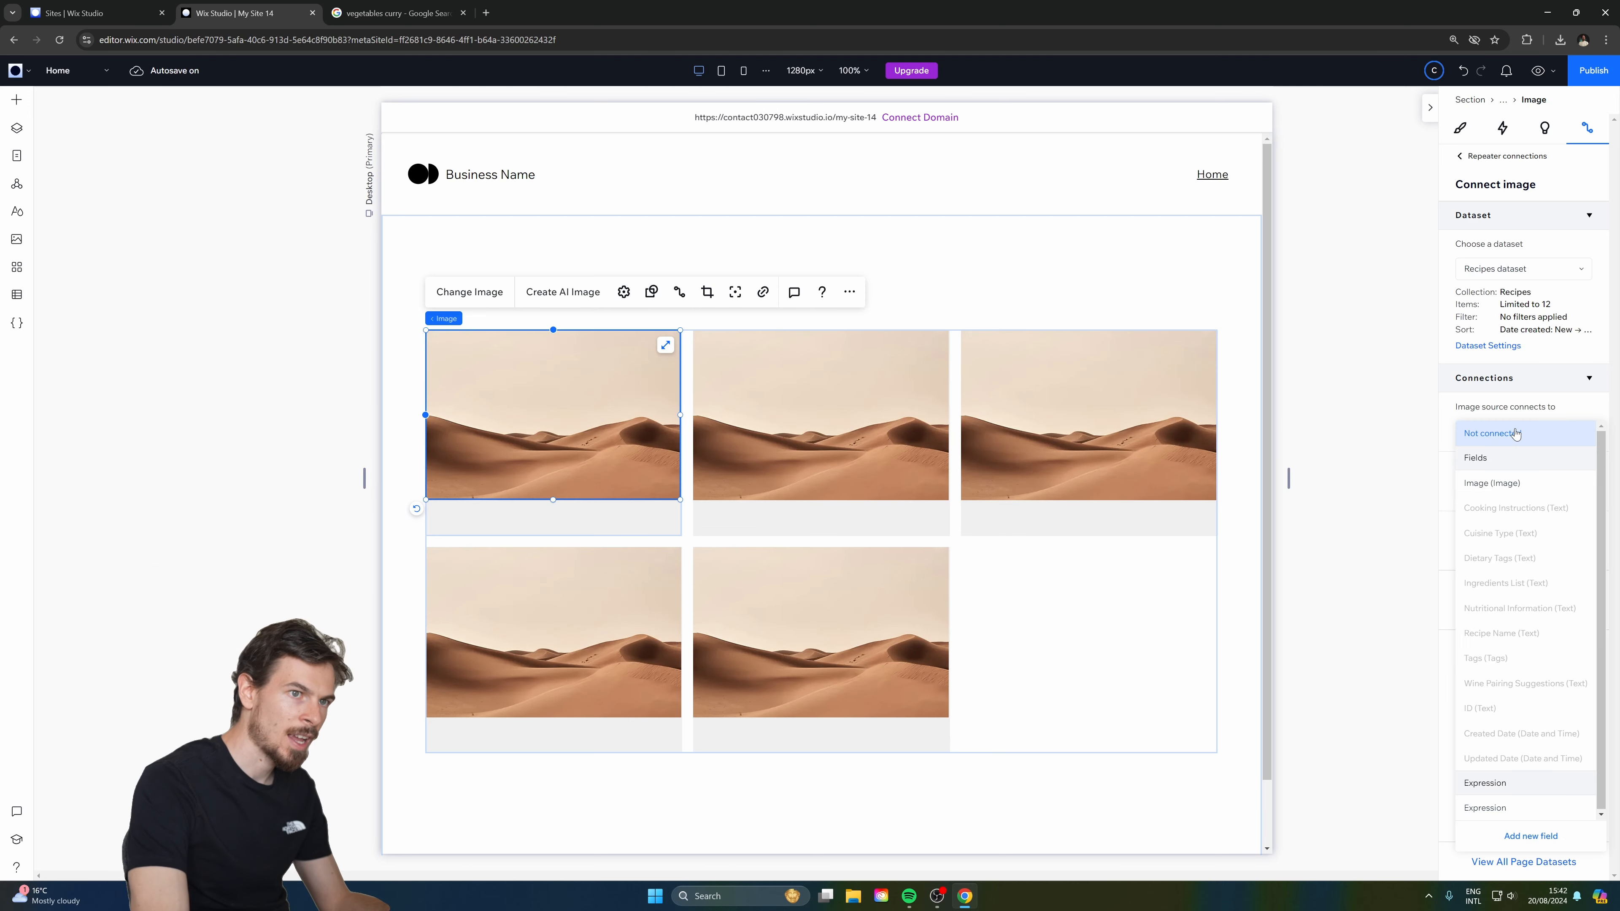
left_click(1535, 403)
left_click(1532, 433)
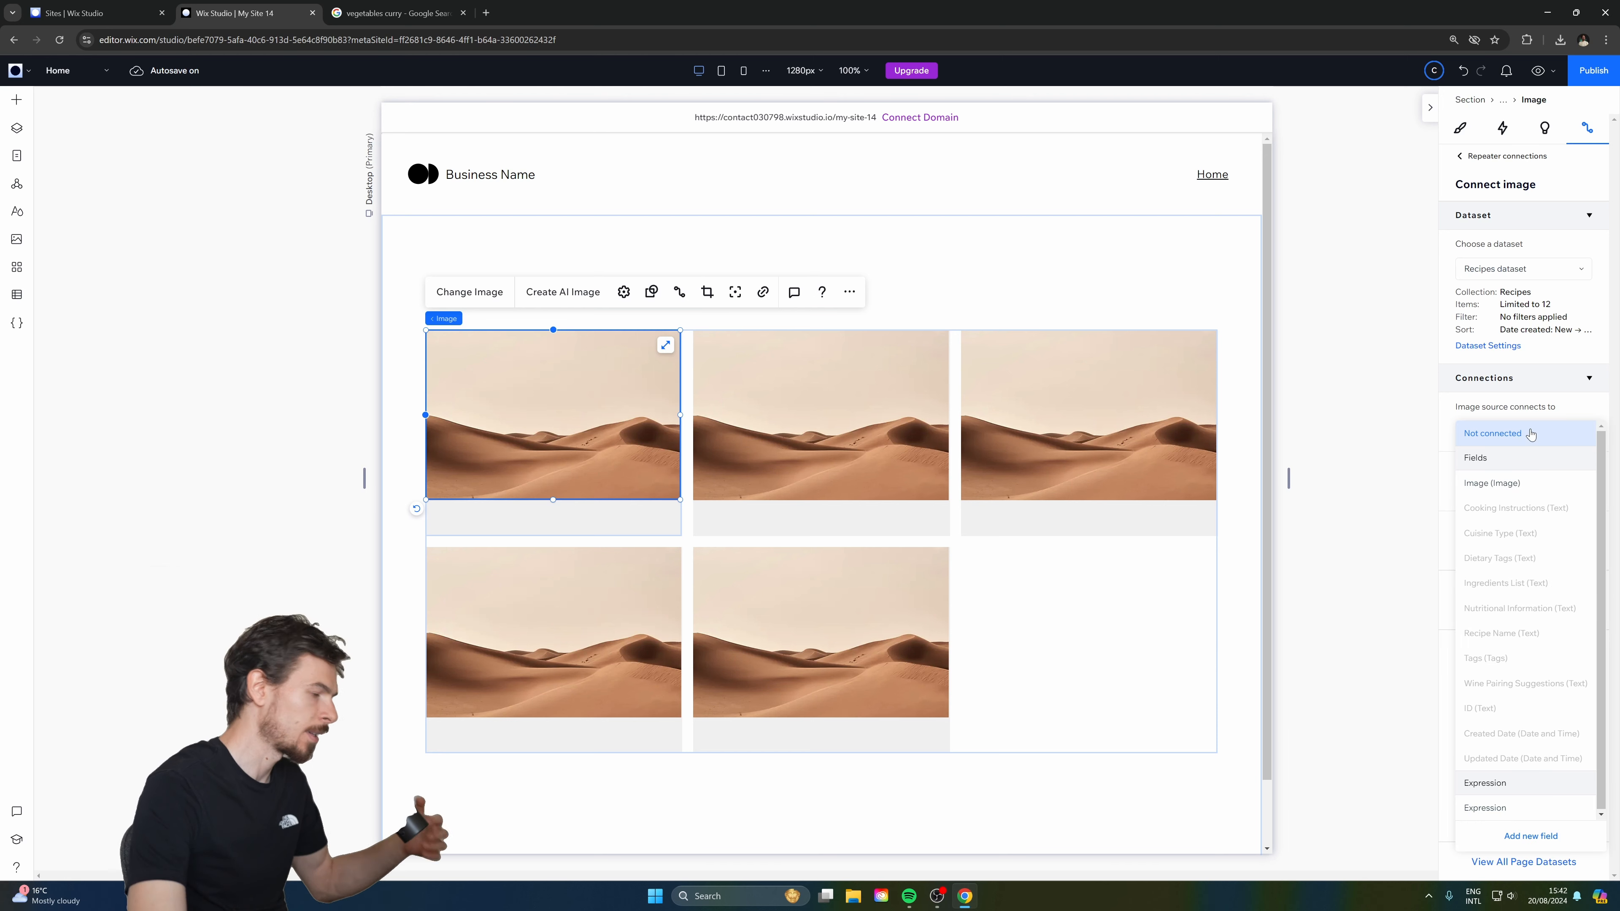
left_click(1499, 484)
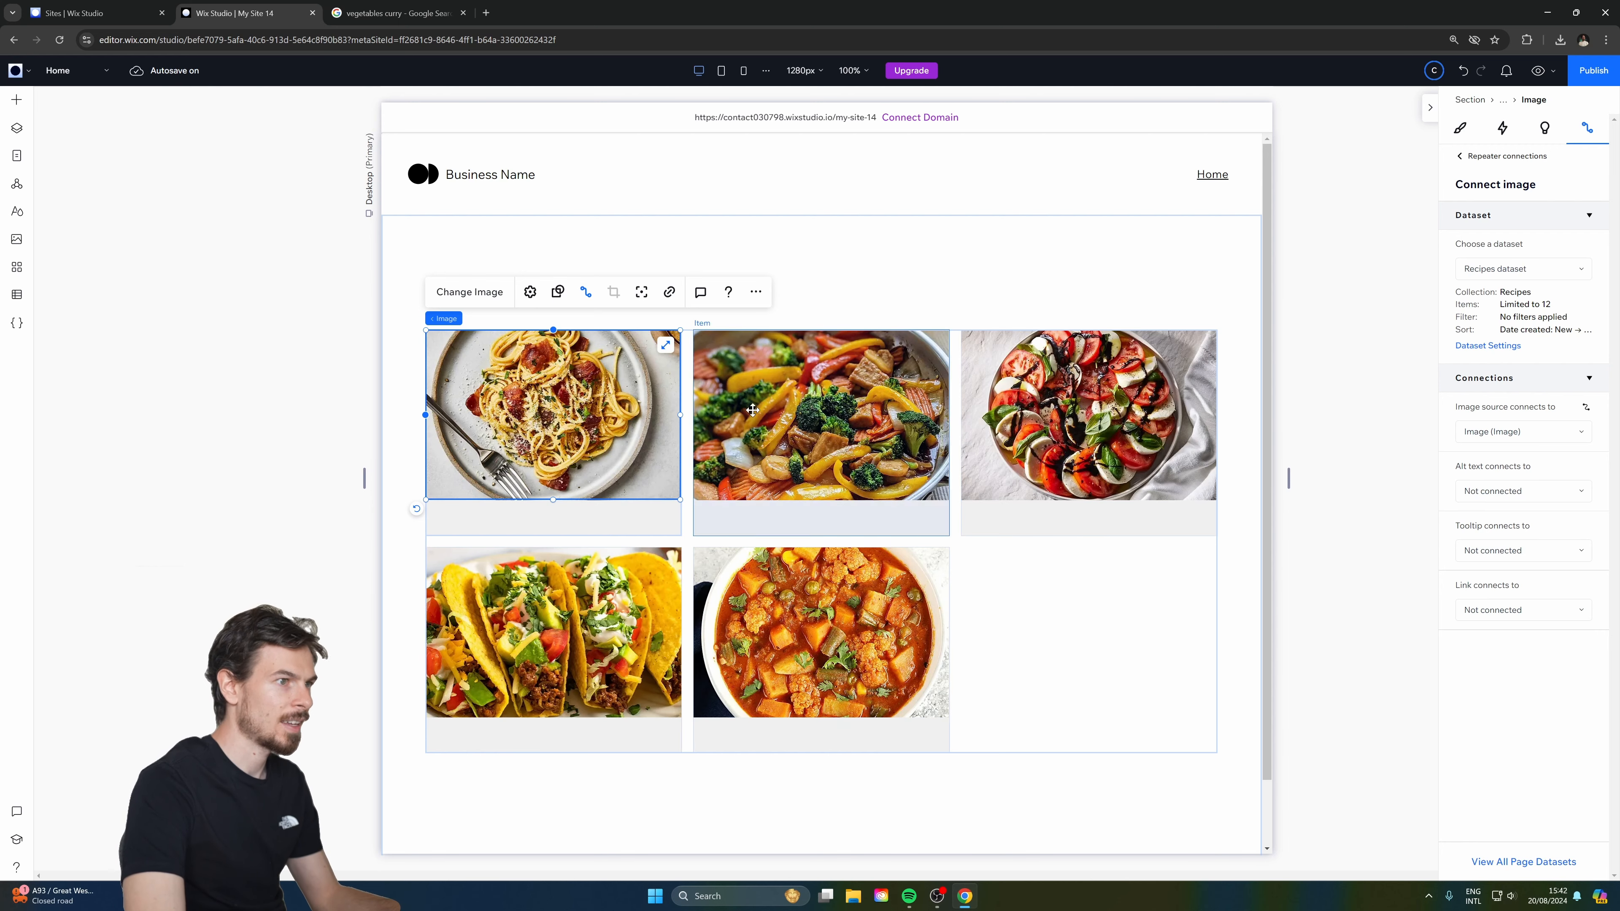
left_click(1460, 128)
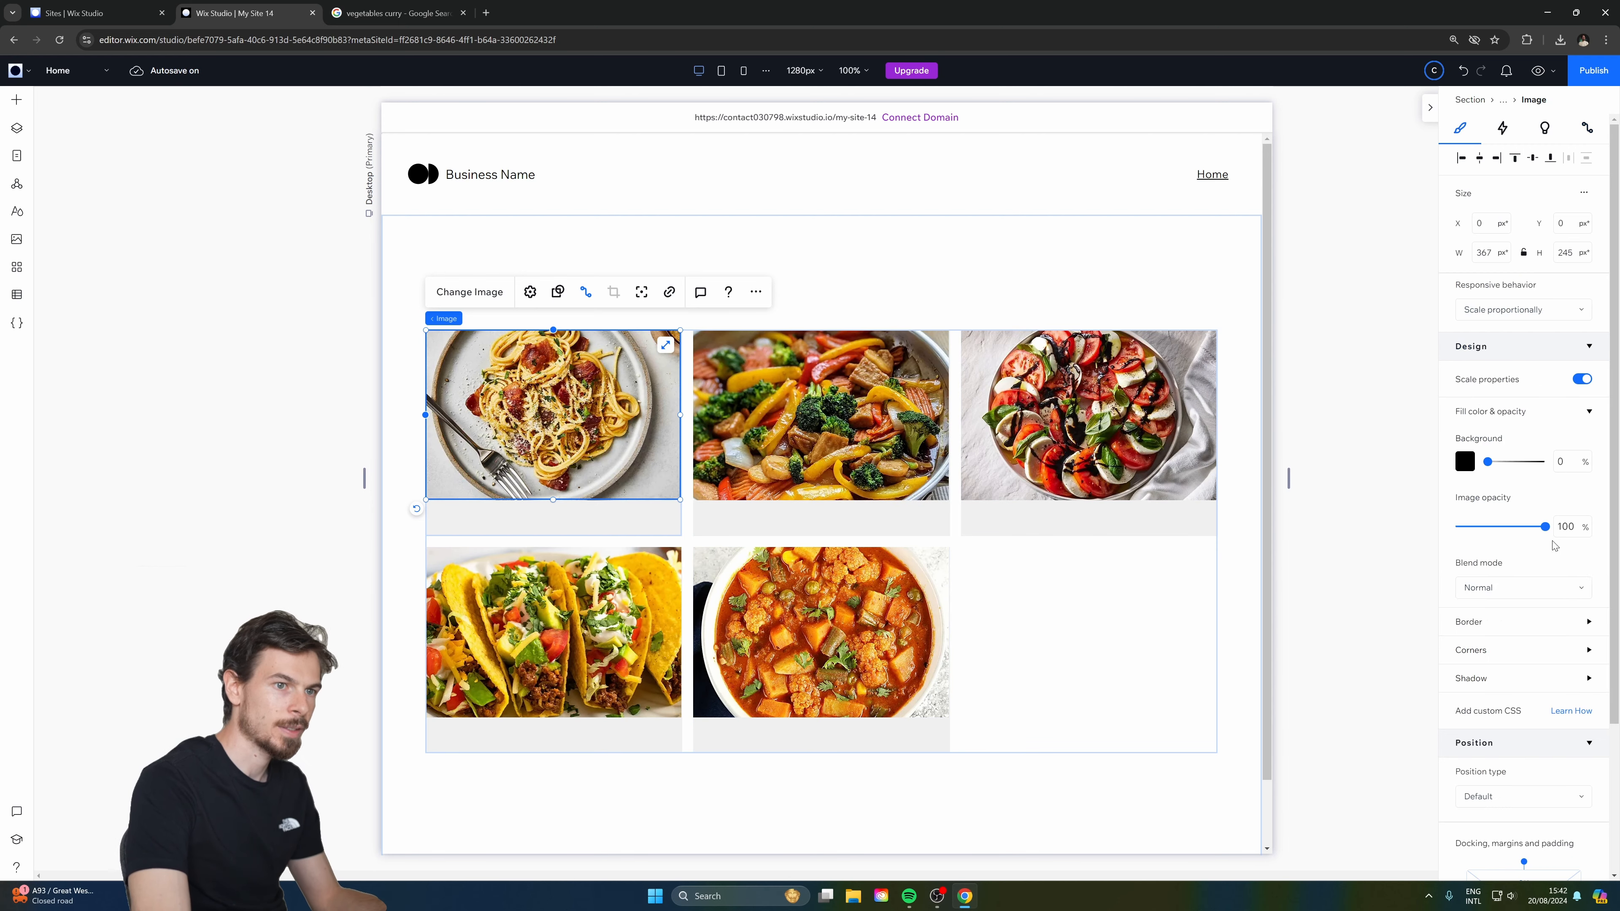
Round the corners of the recipe card image.
left_click(1510, 629)
scroll(1554, 670, "down", 1)
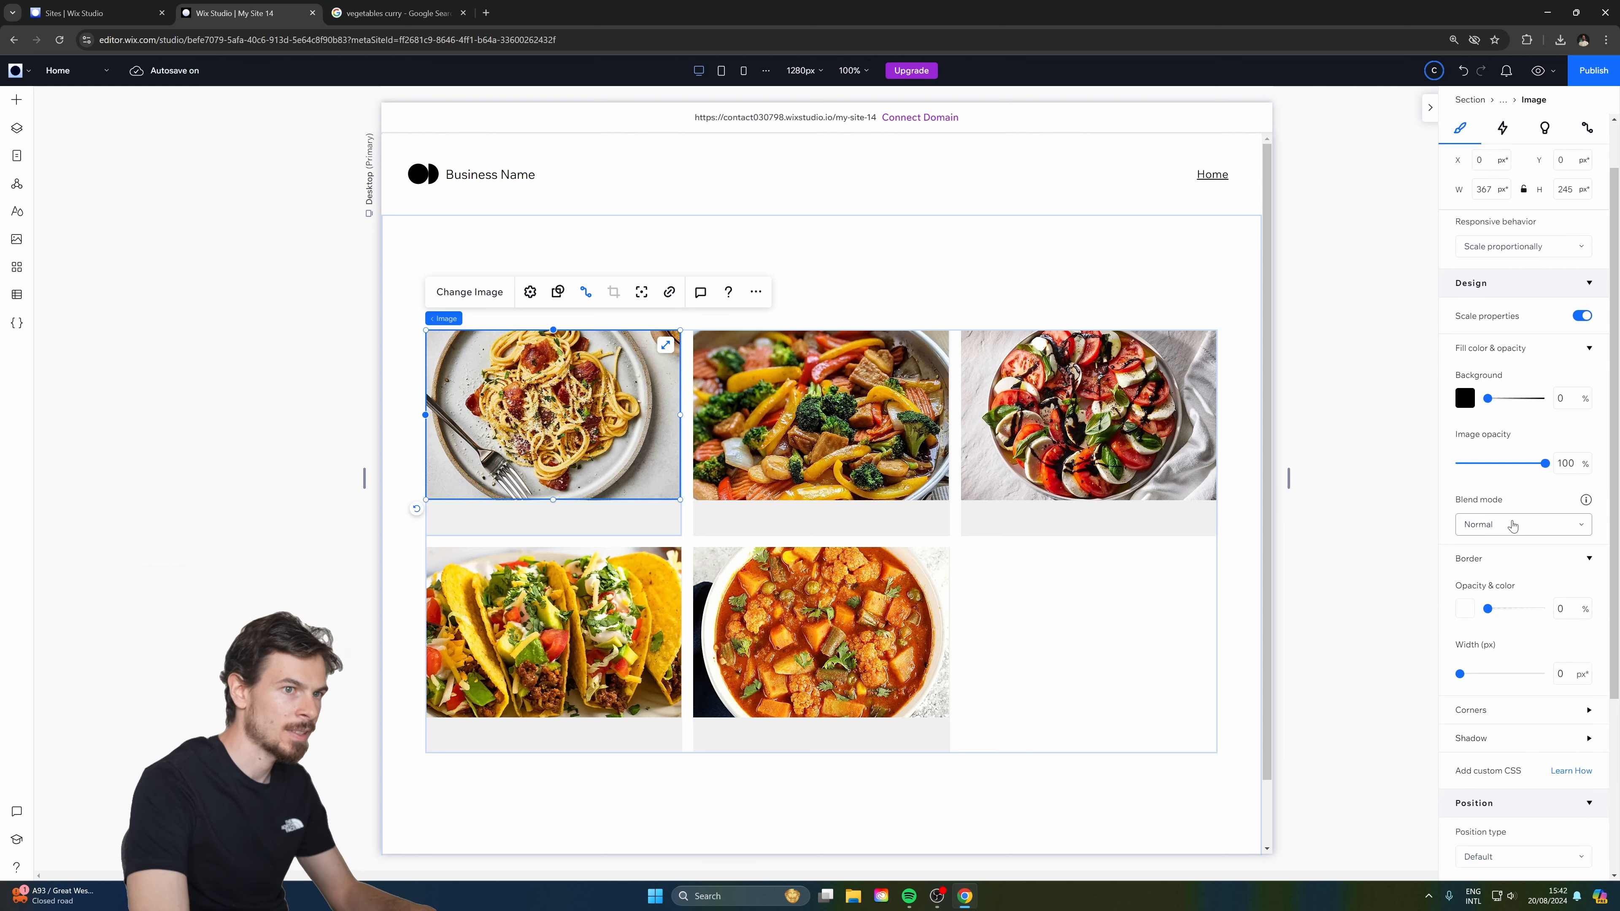
scroll(1488, 494, "down", 4)
left_click(1508, 491)
left_click(1493, 462)
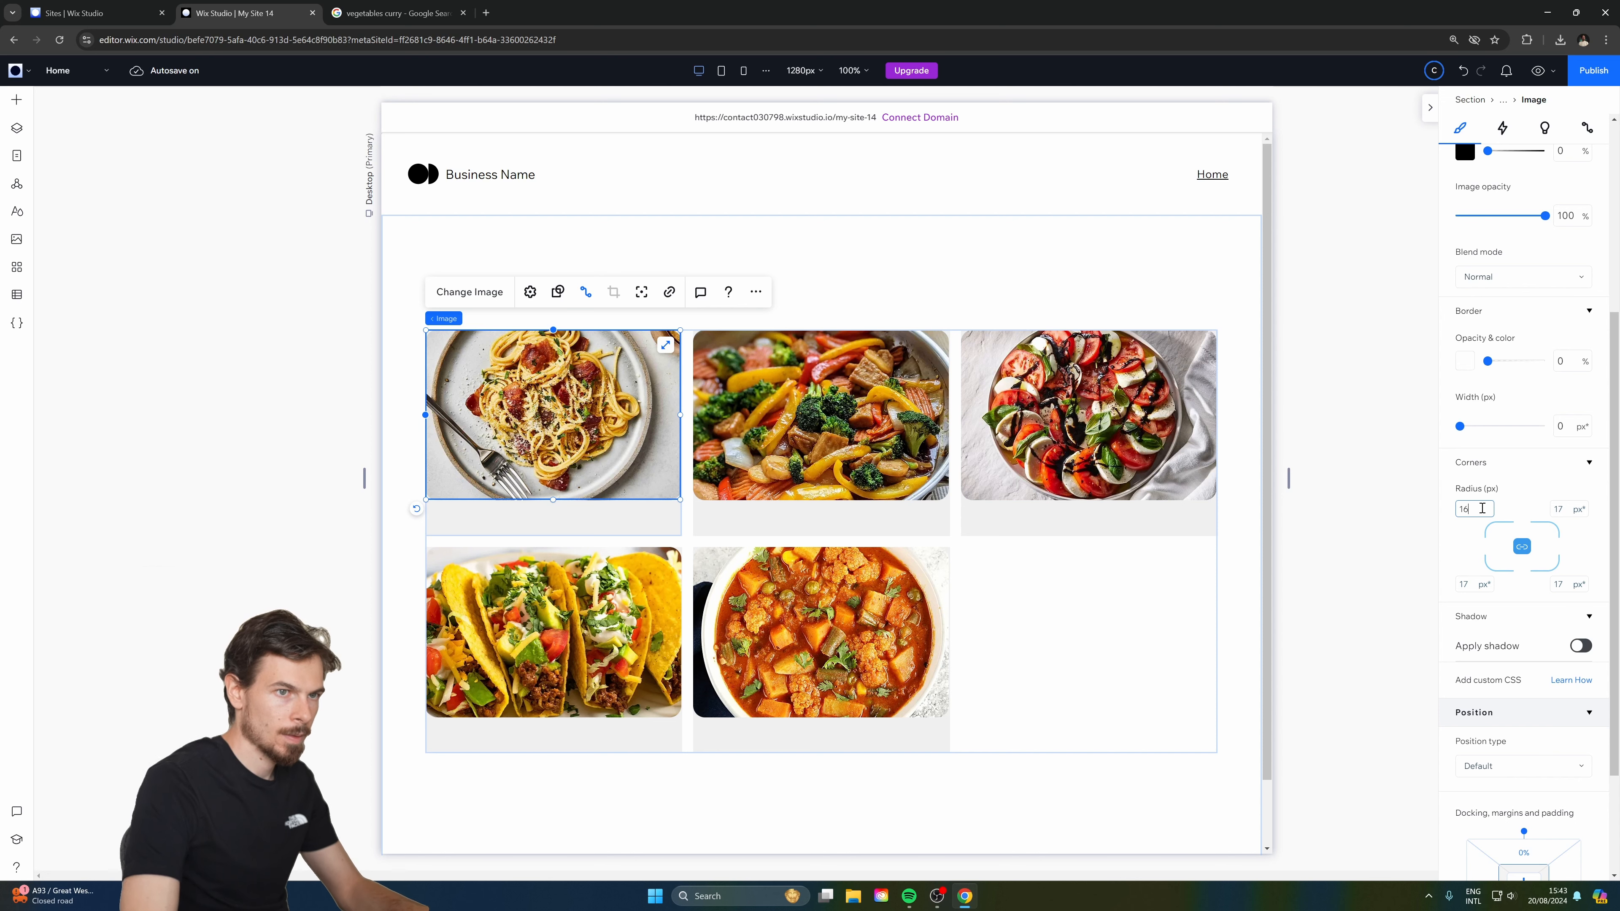
left_click(1301, 528)
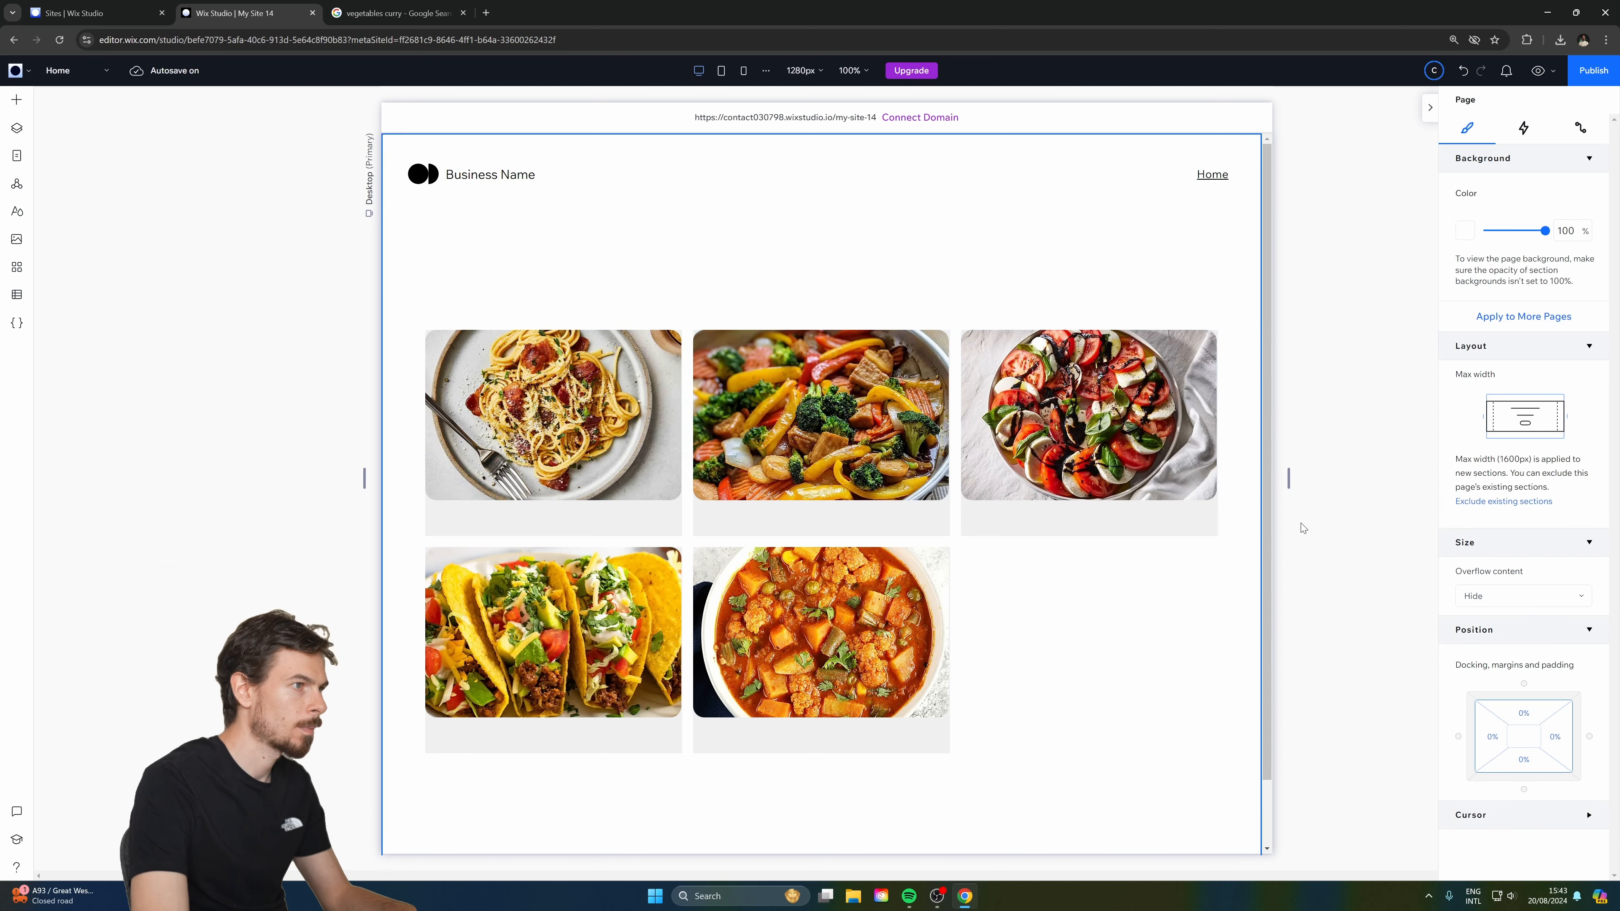
Set the repeater item's grey background opacity to 0%.
left_click(624, 515)
left_click(631, 522)
left_click(639, 521)
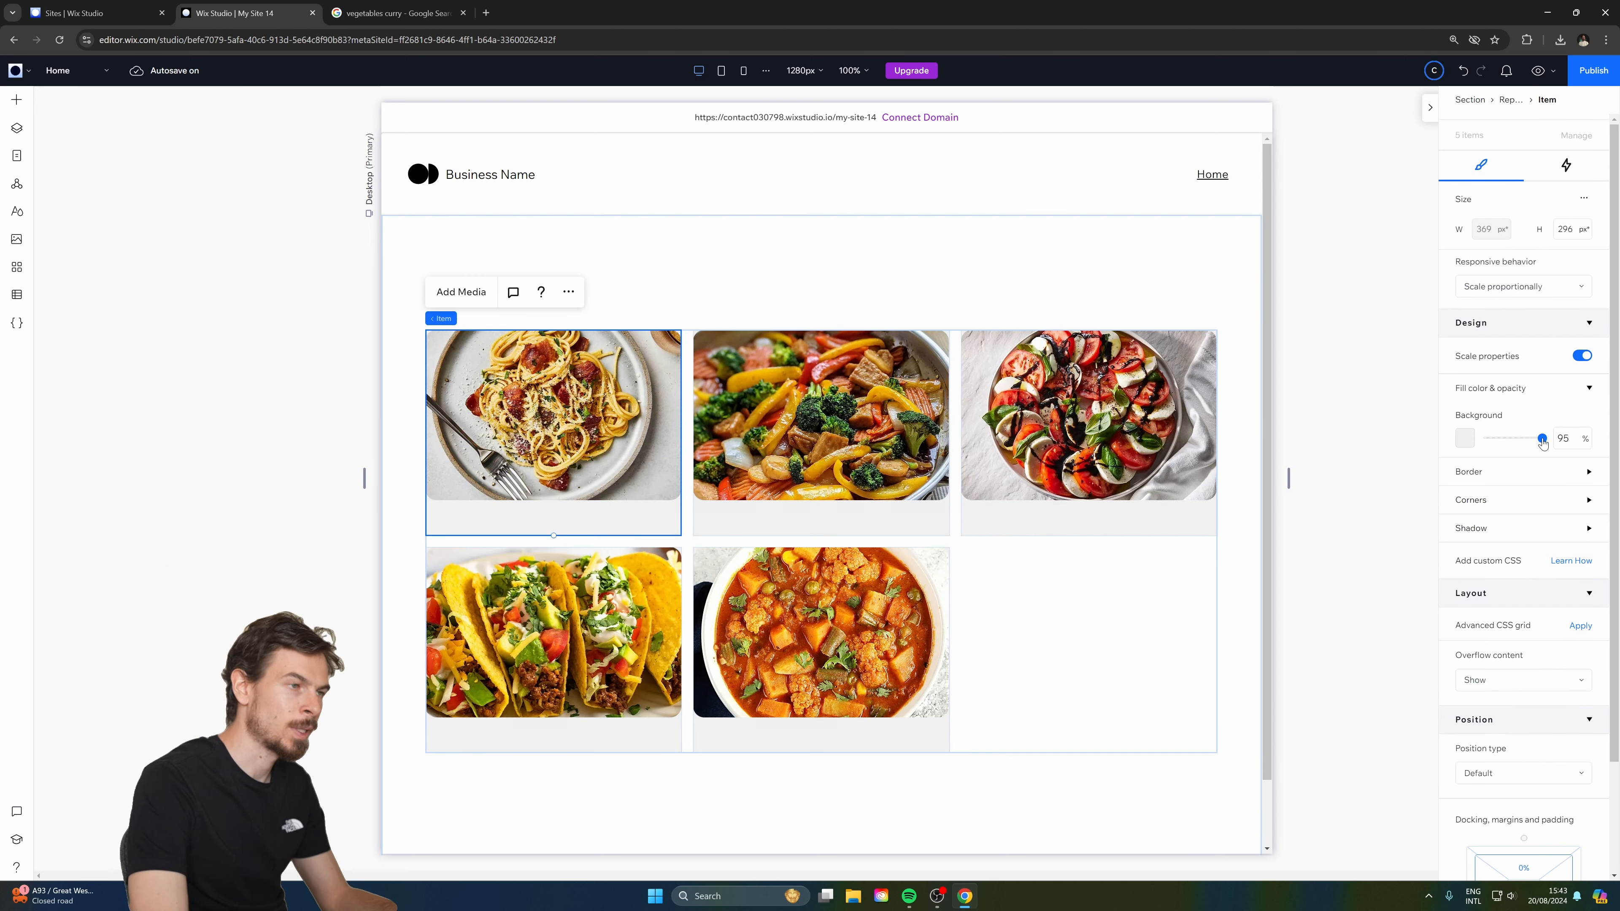
left_click_drag(1542, 439, 1483, 441)
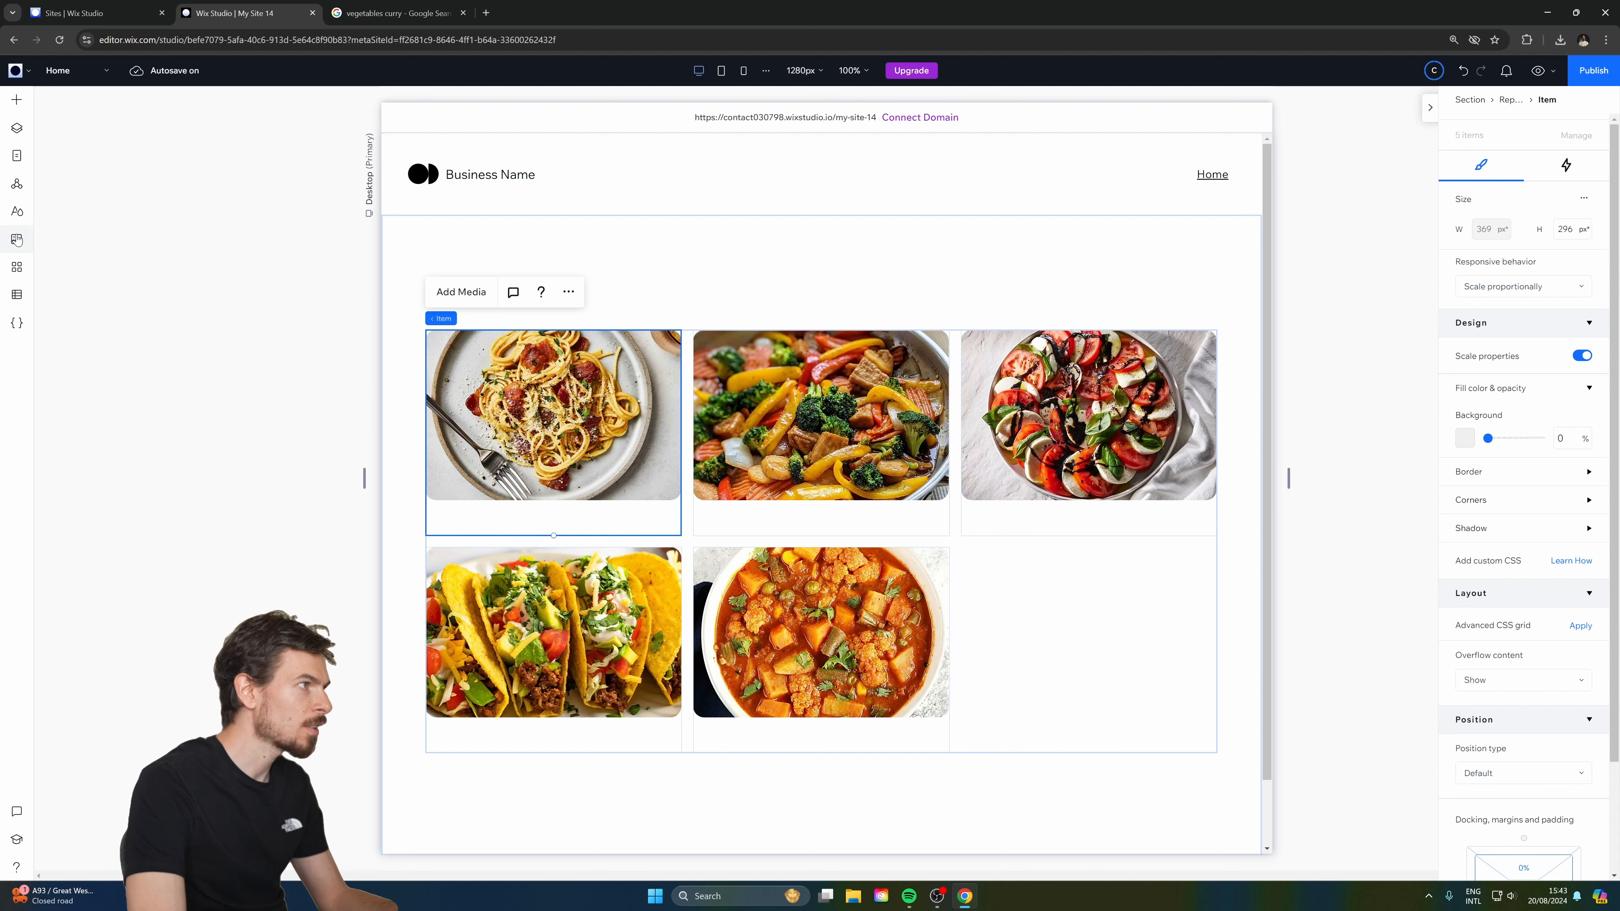
Add a title to the recipe cards and connect it to the Recipe Name field.
left_click(16, 100)
left_click_drag(266, 172, 487, 524)
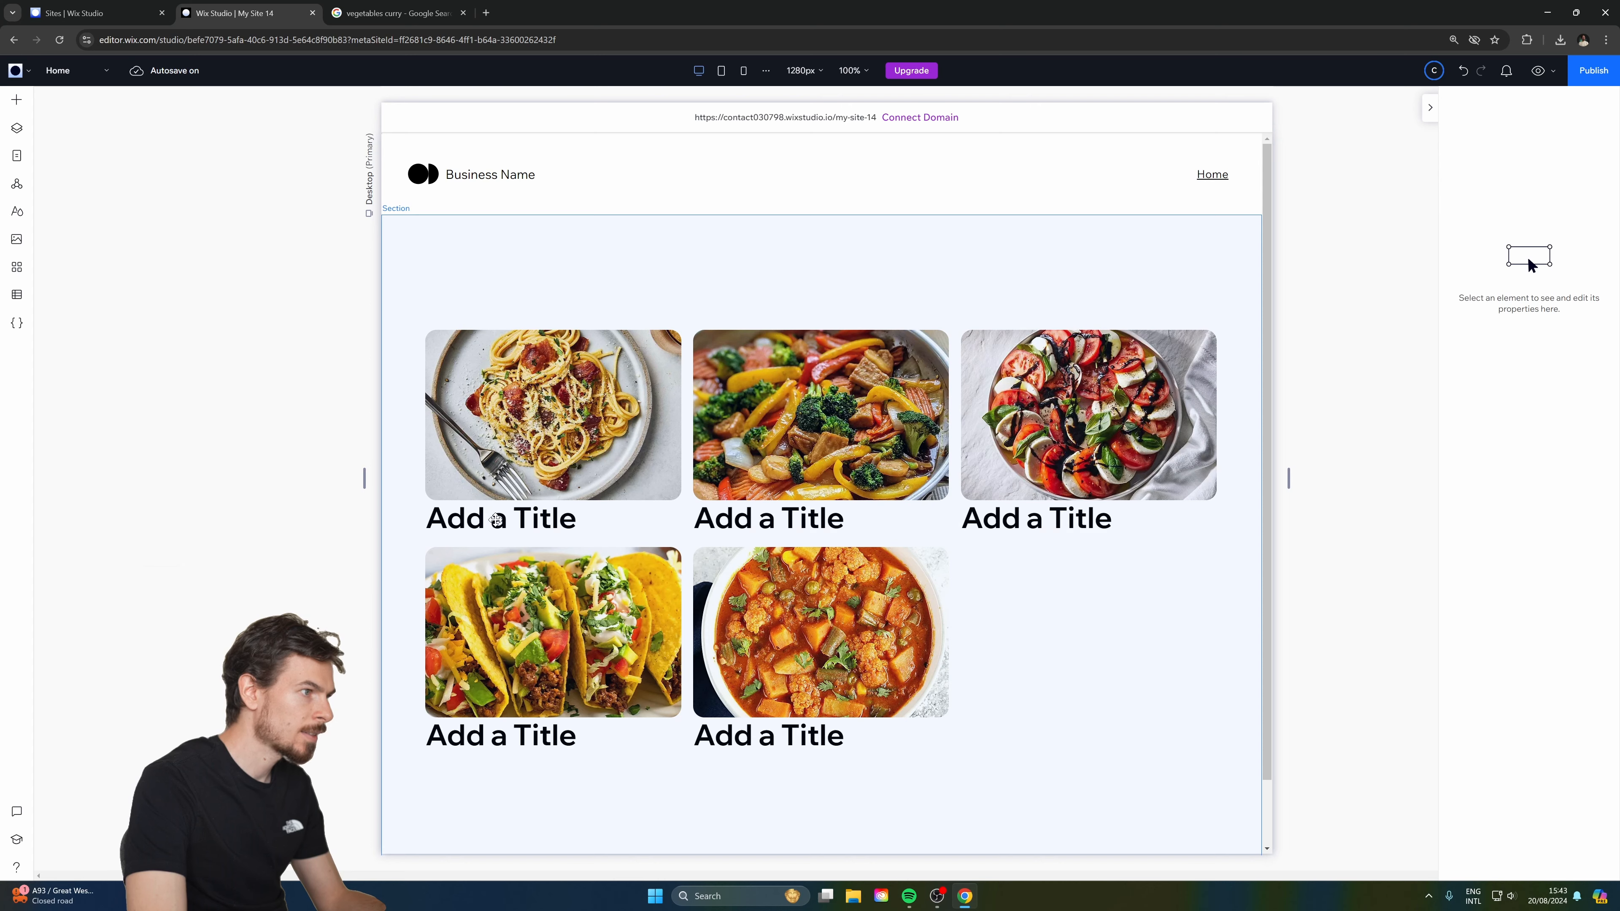
left_click(485, 518)
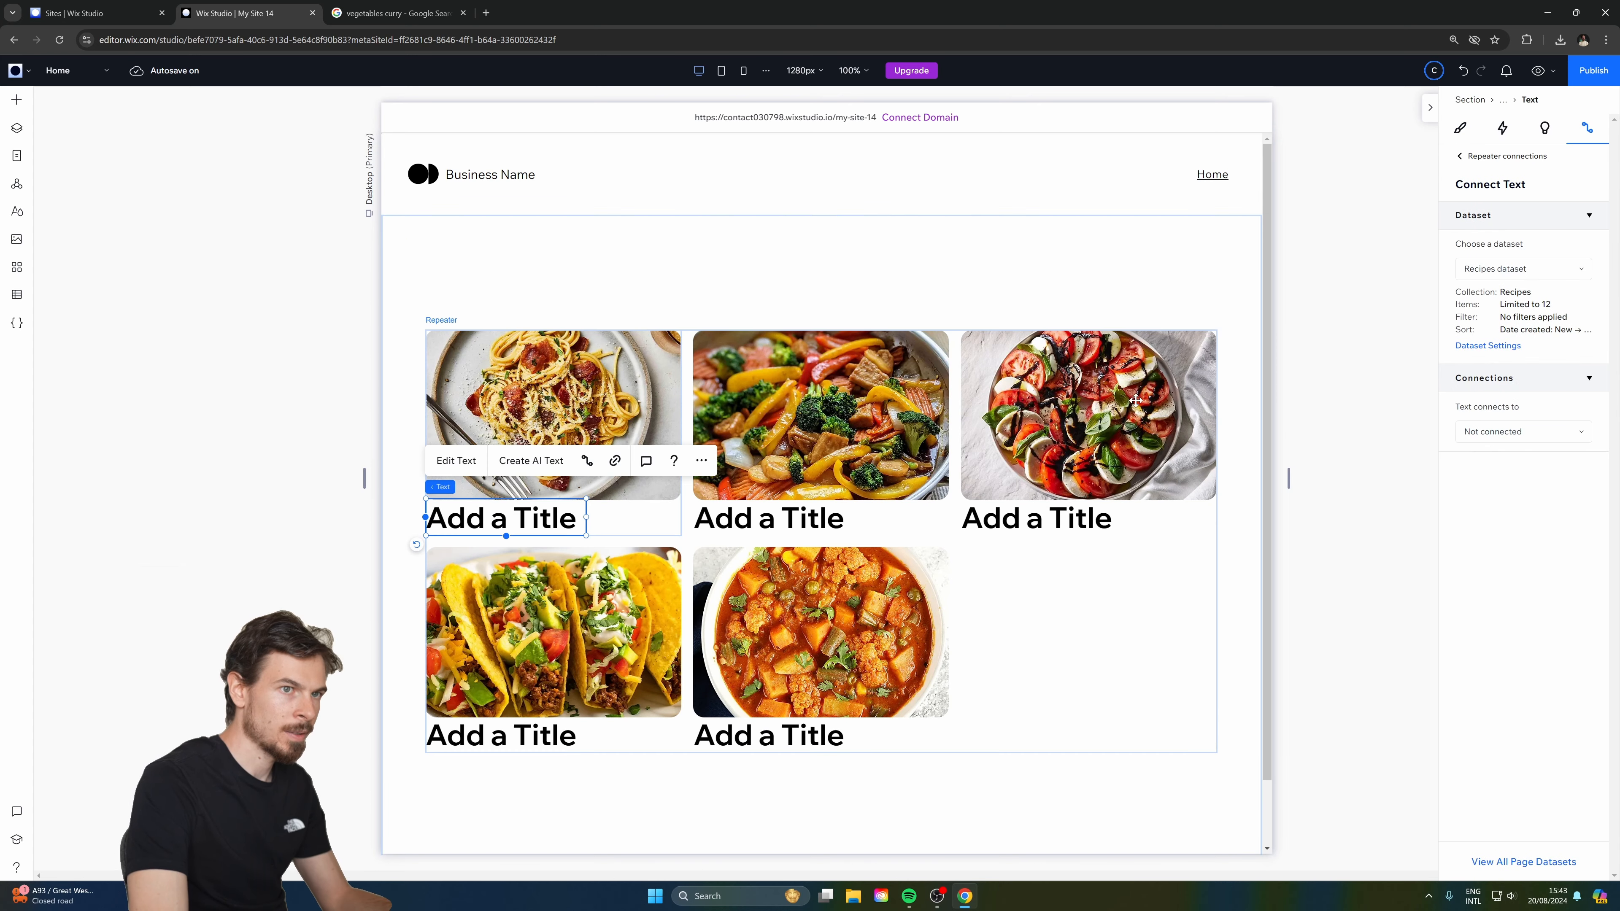
left_click(1505, 432)
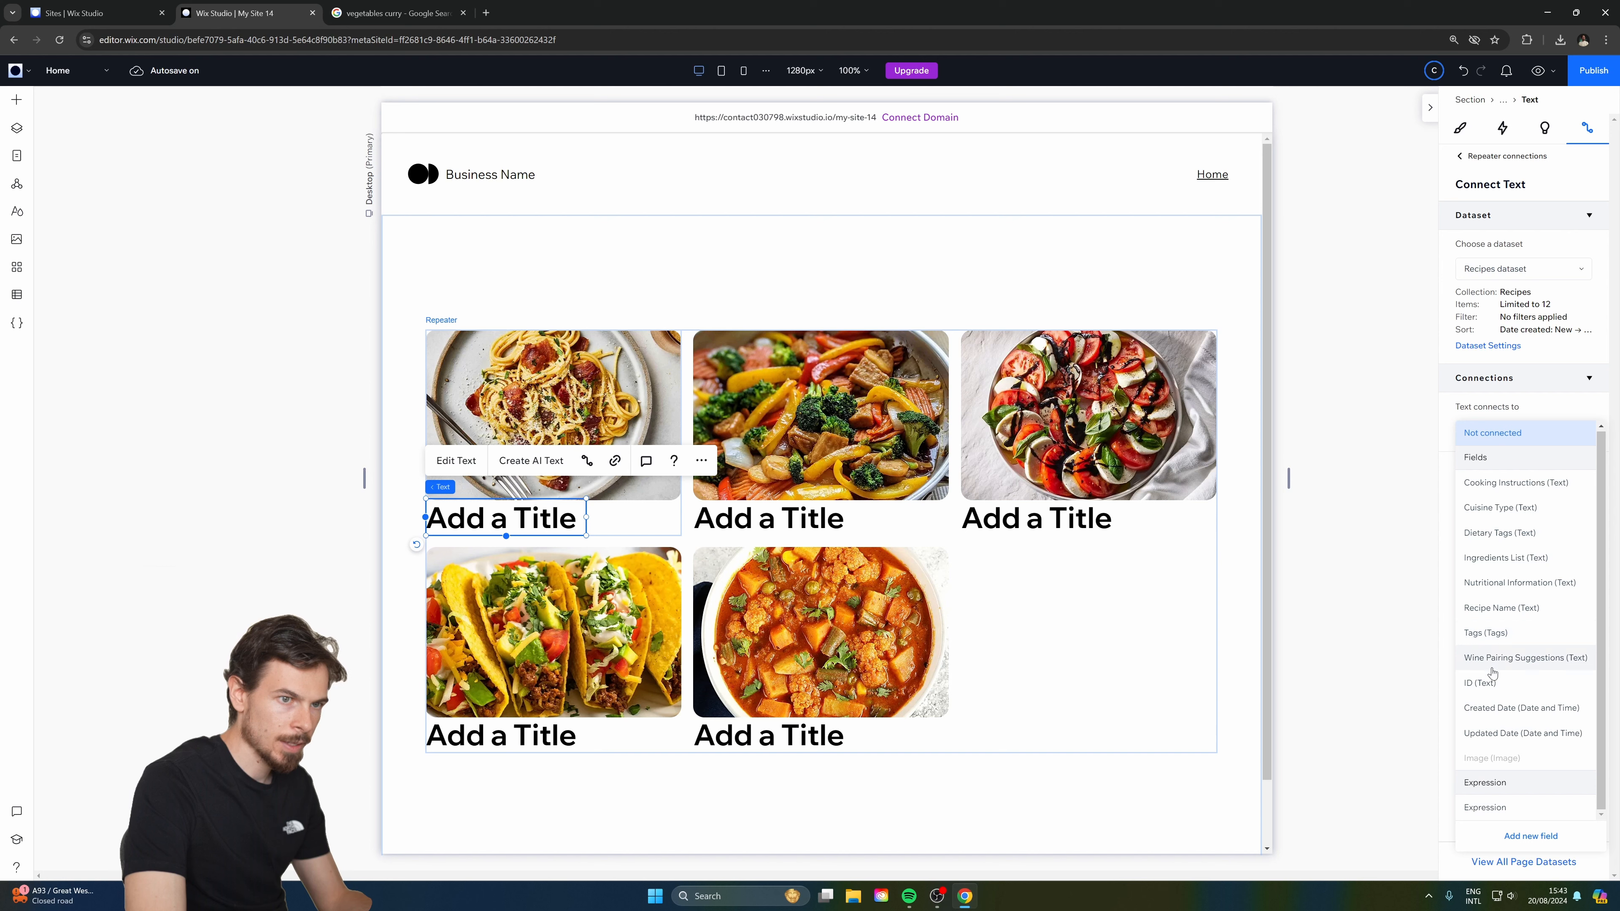
left_click(1504, 608)
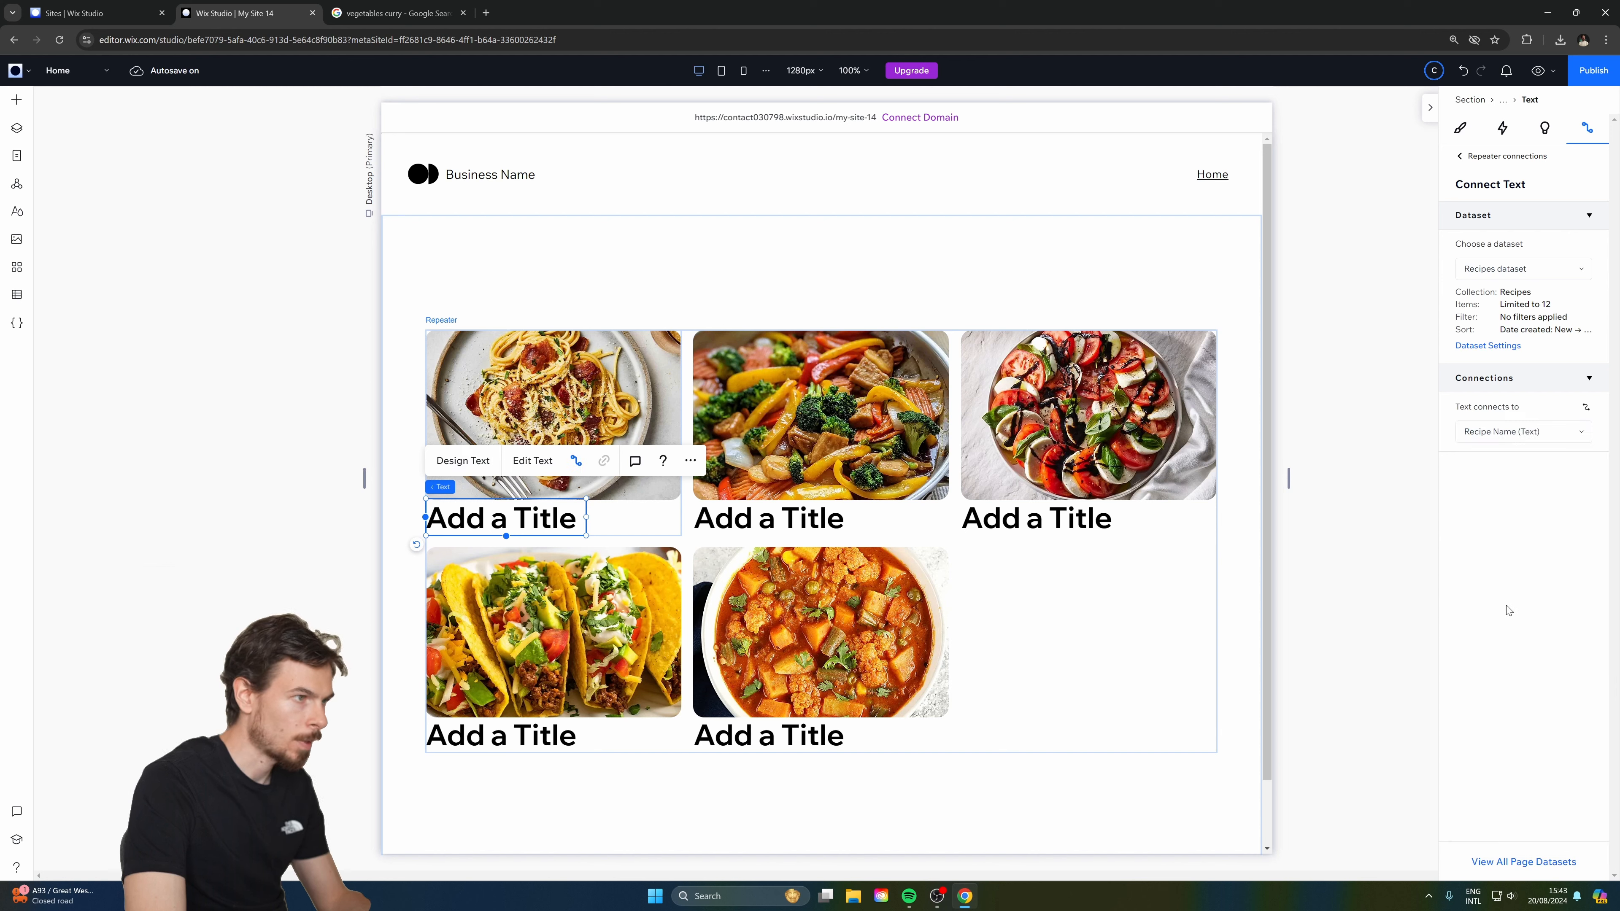
Style the recipe title in 16 px Geist Bold and move it just below the photo.
left_click(1461, 129)
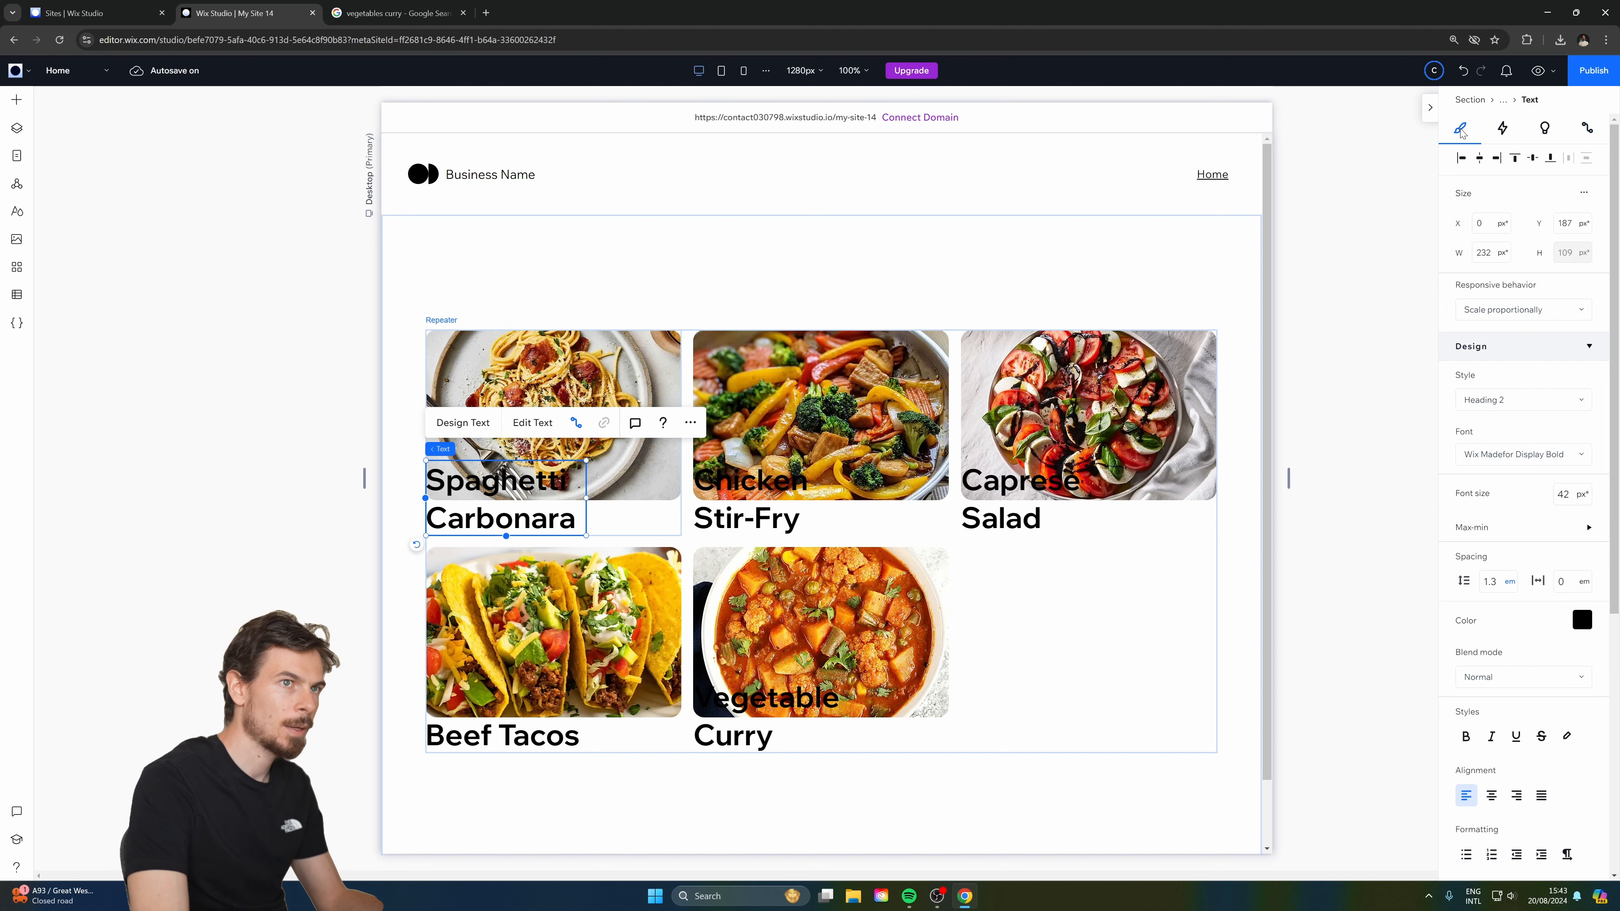
left_click(1570, 494)
type("16")
key("Return")
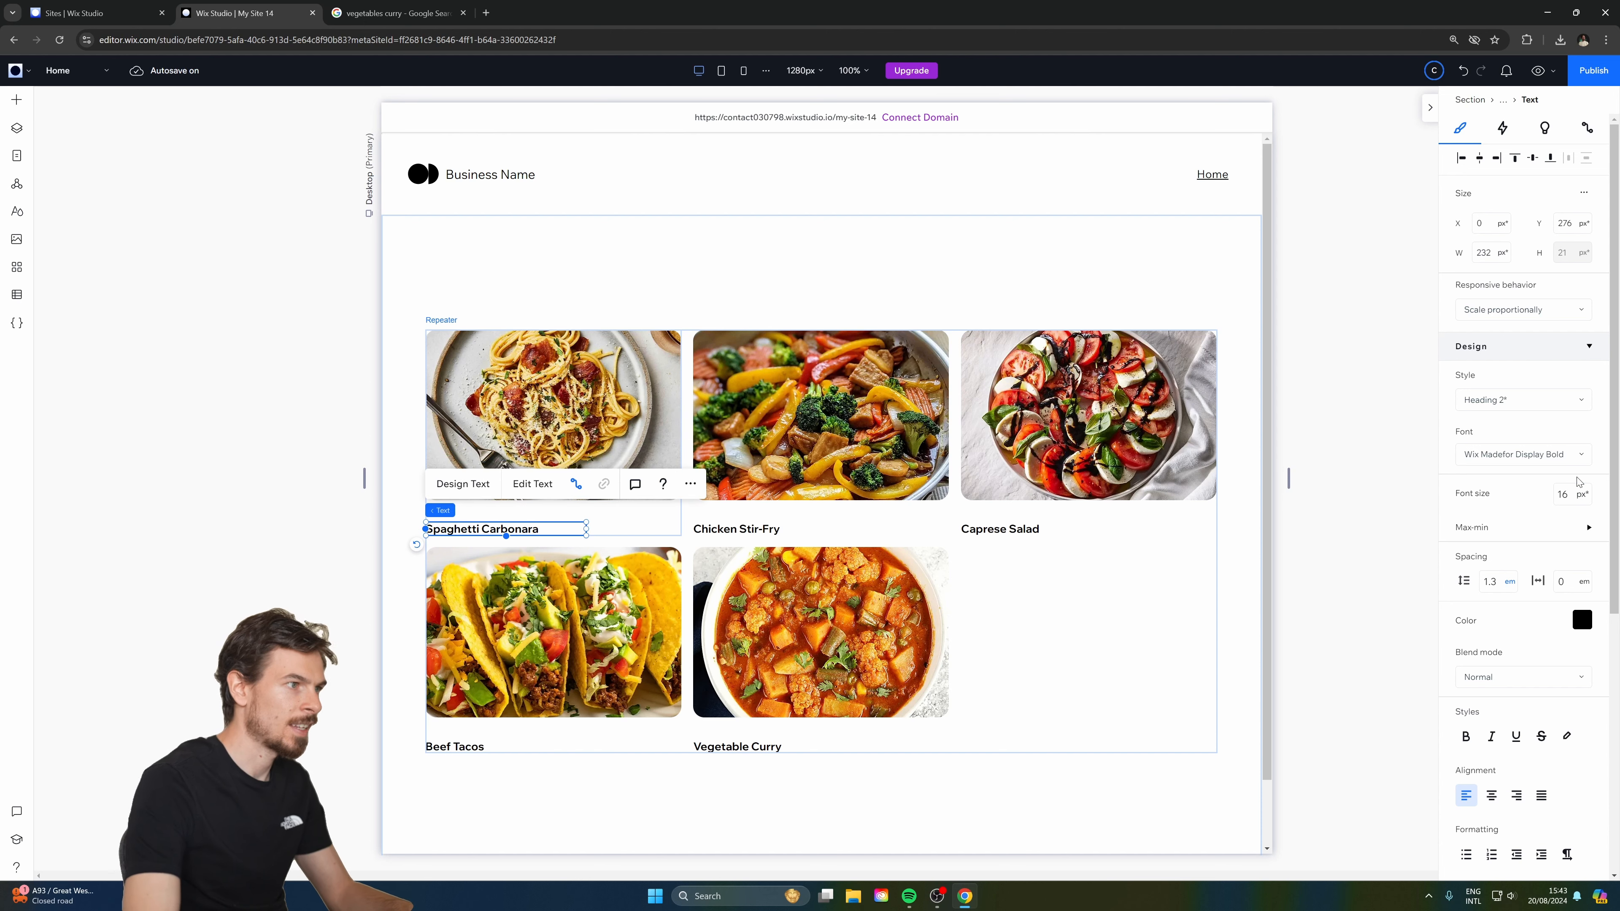
left_click(1530, 454)
type("Geist Ultra Light")
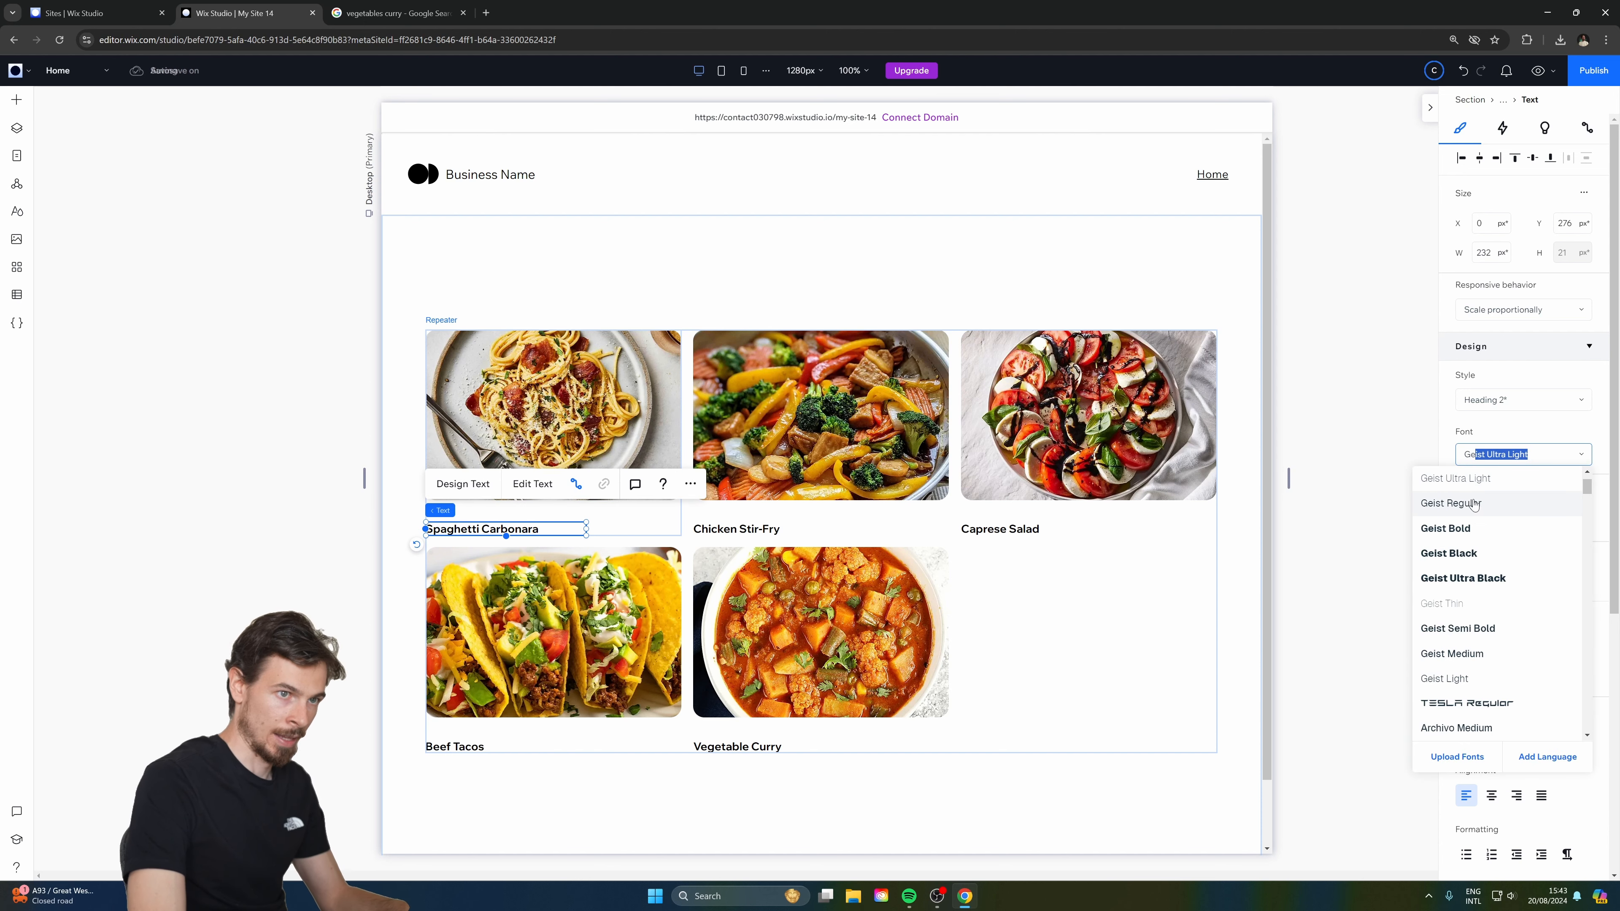
left_click(1479, 527)
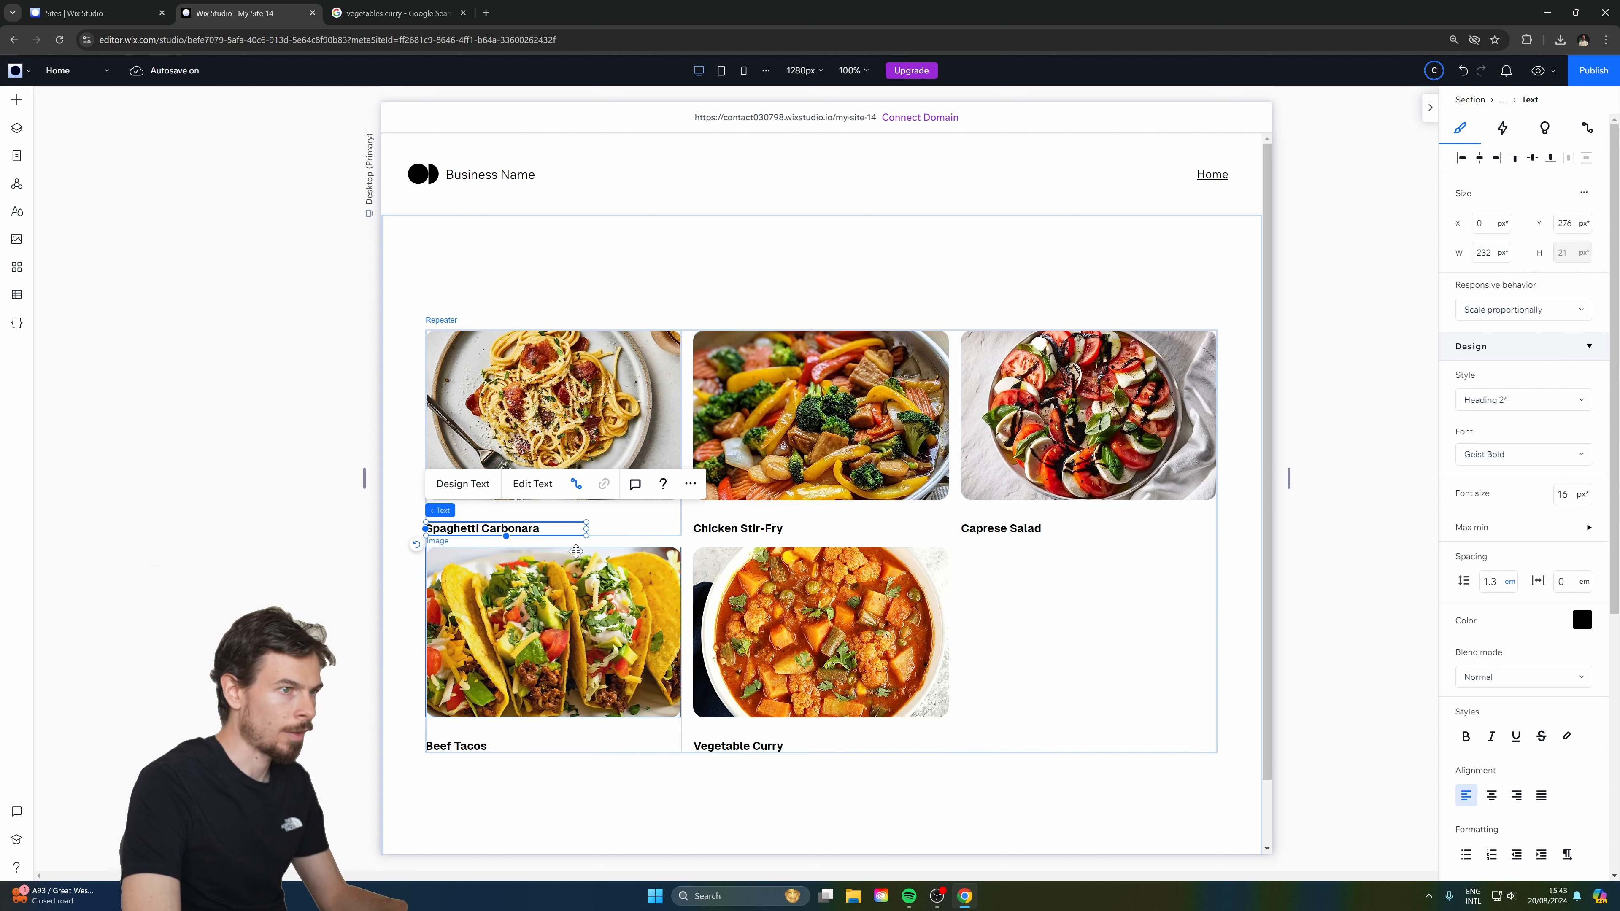
left_click_drag(497, 529, 492, 514)
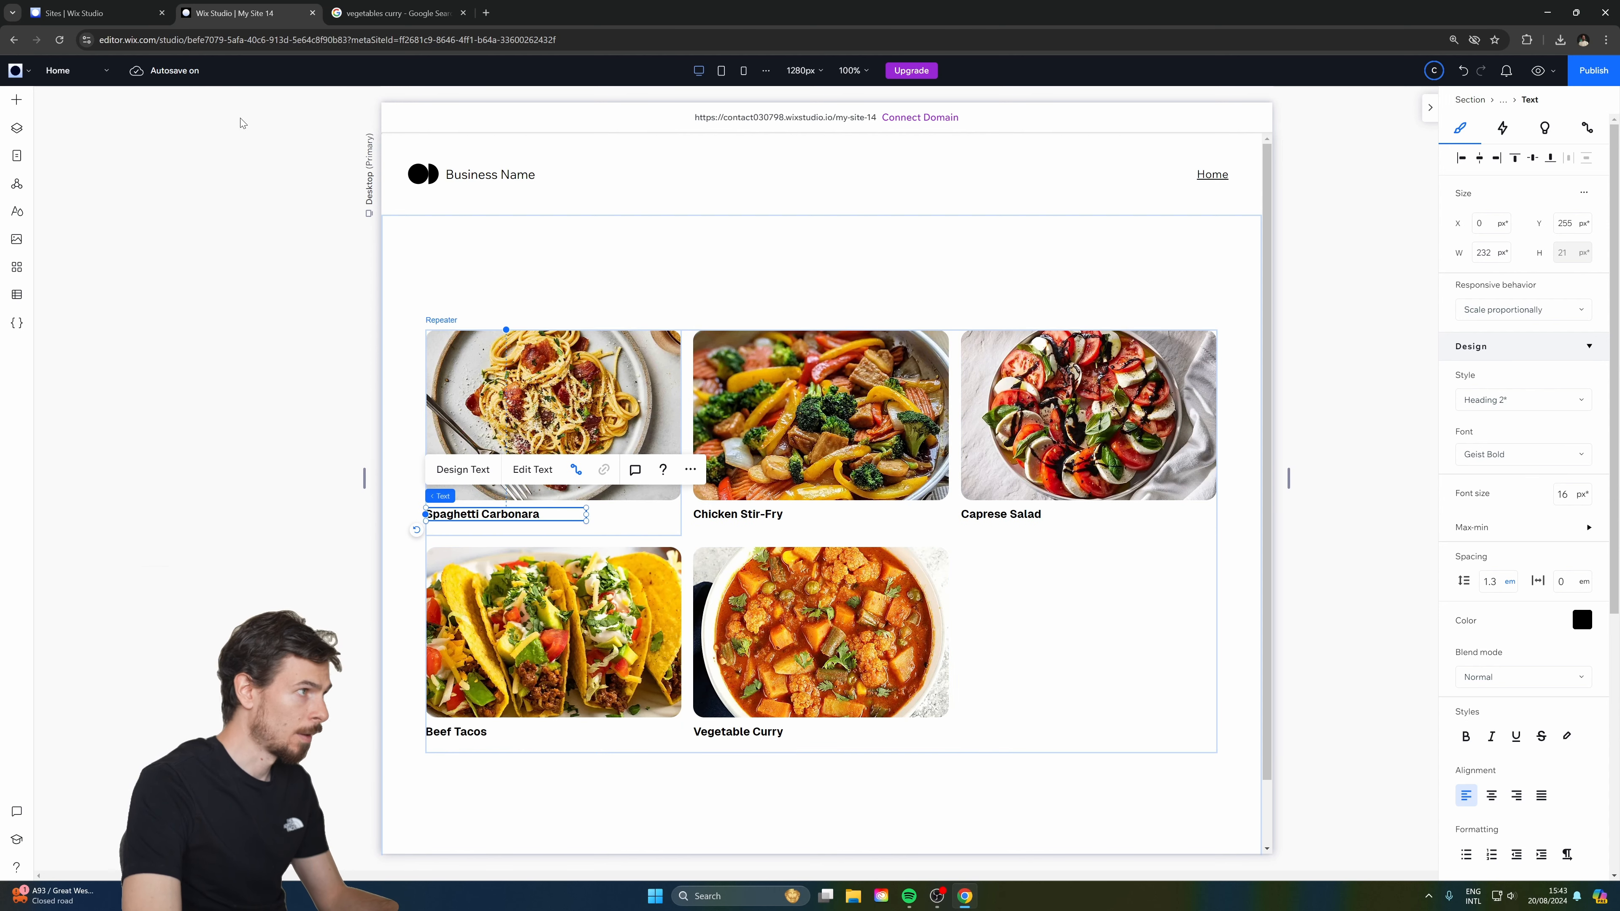
left_click(16, 211)
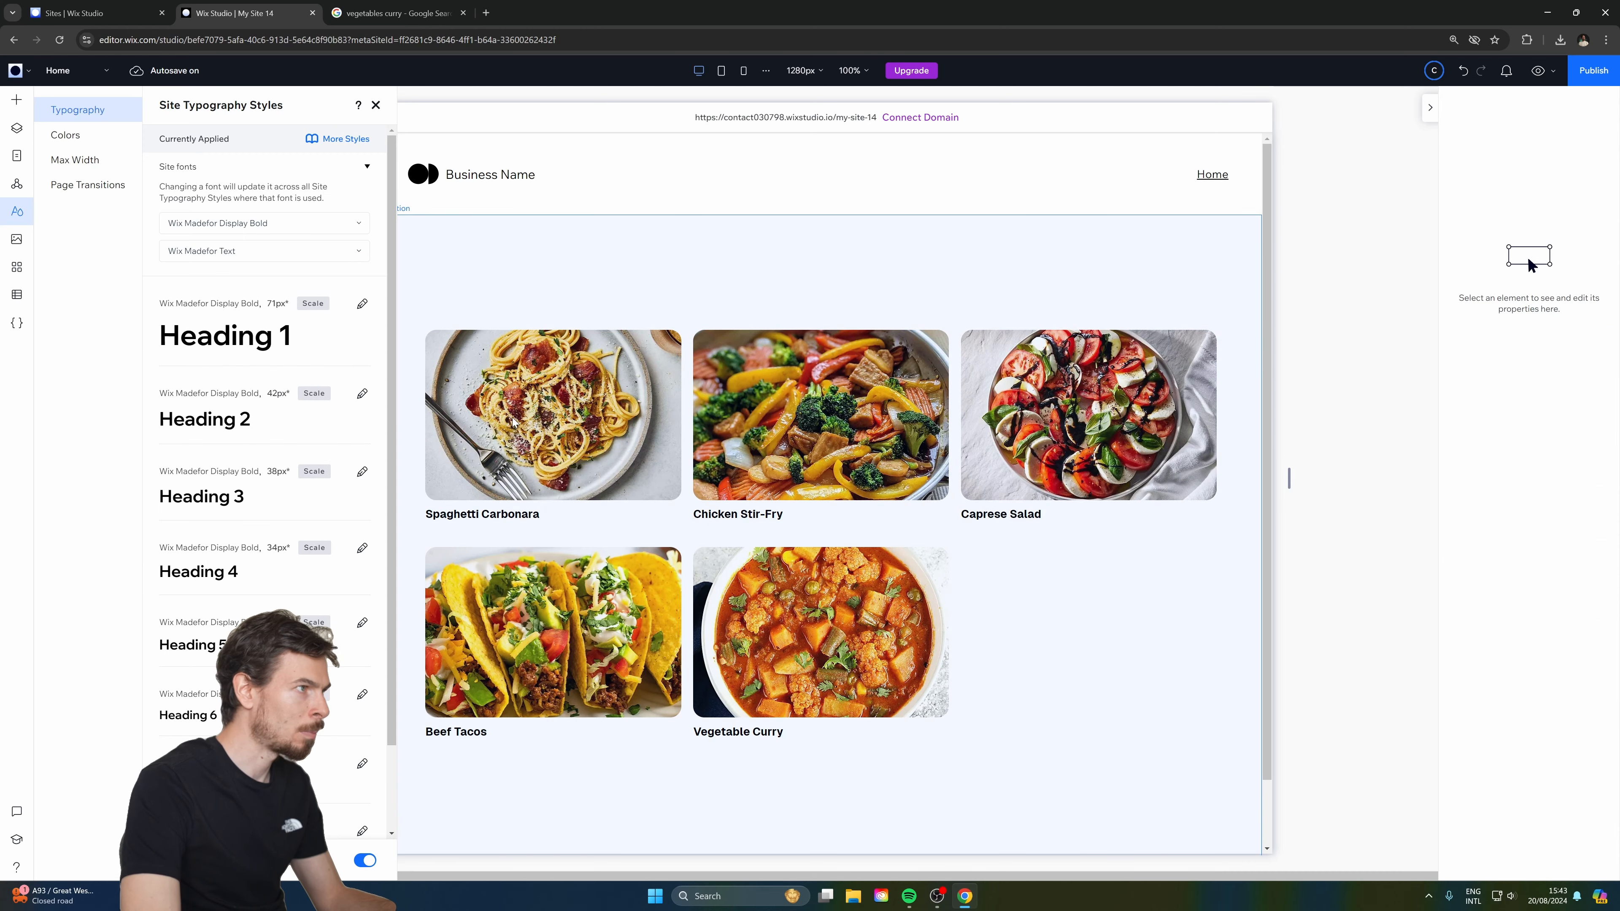
Change the site's background-and-text colour from black to dark grey #3D3D3D.
left_click(65, 135)
left_click(365, 205)
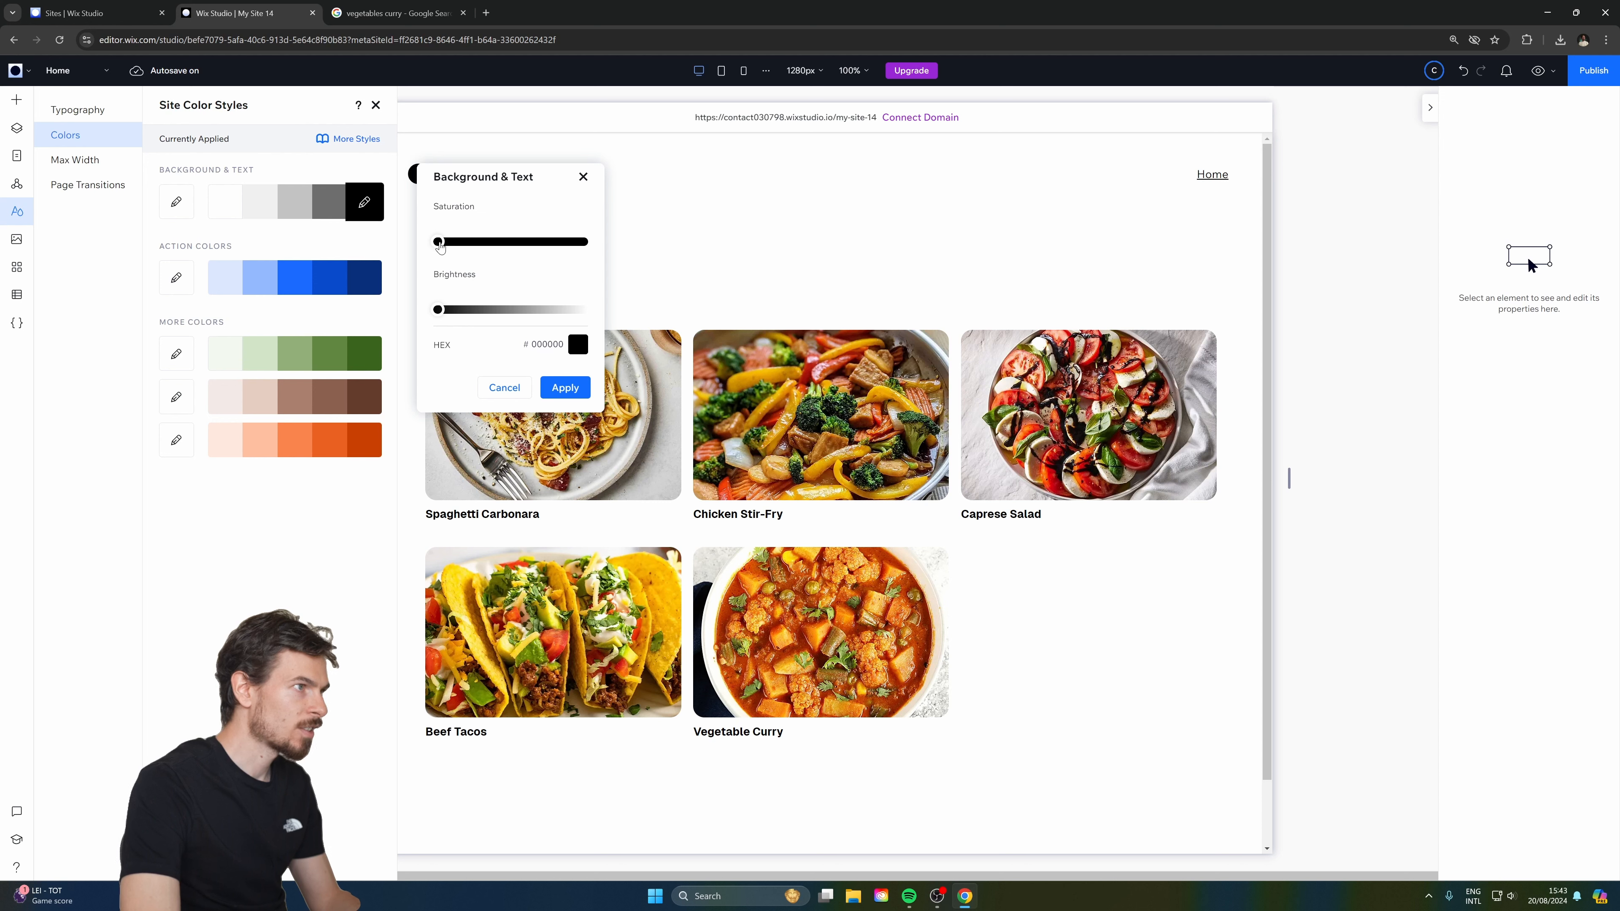
mouse_move(458, 314)
left_mouse_down()
mouse_move(487, 316)
mouse_move(474, 317)
left_mouse_up()
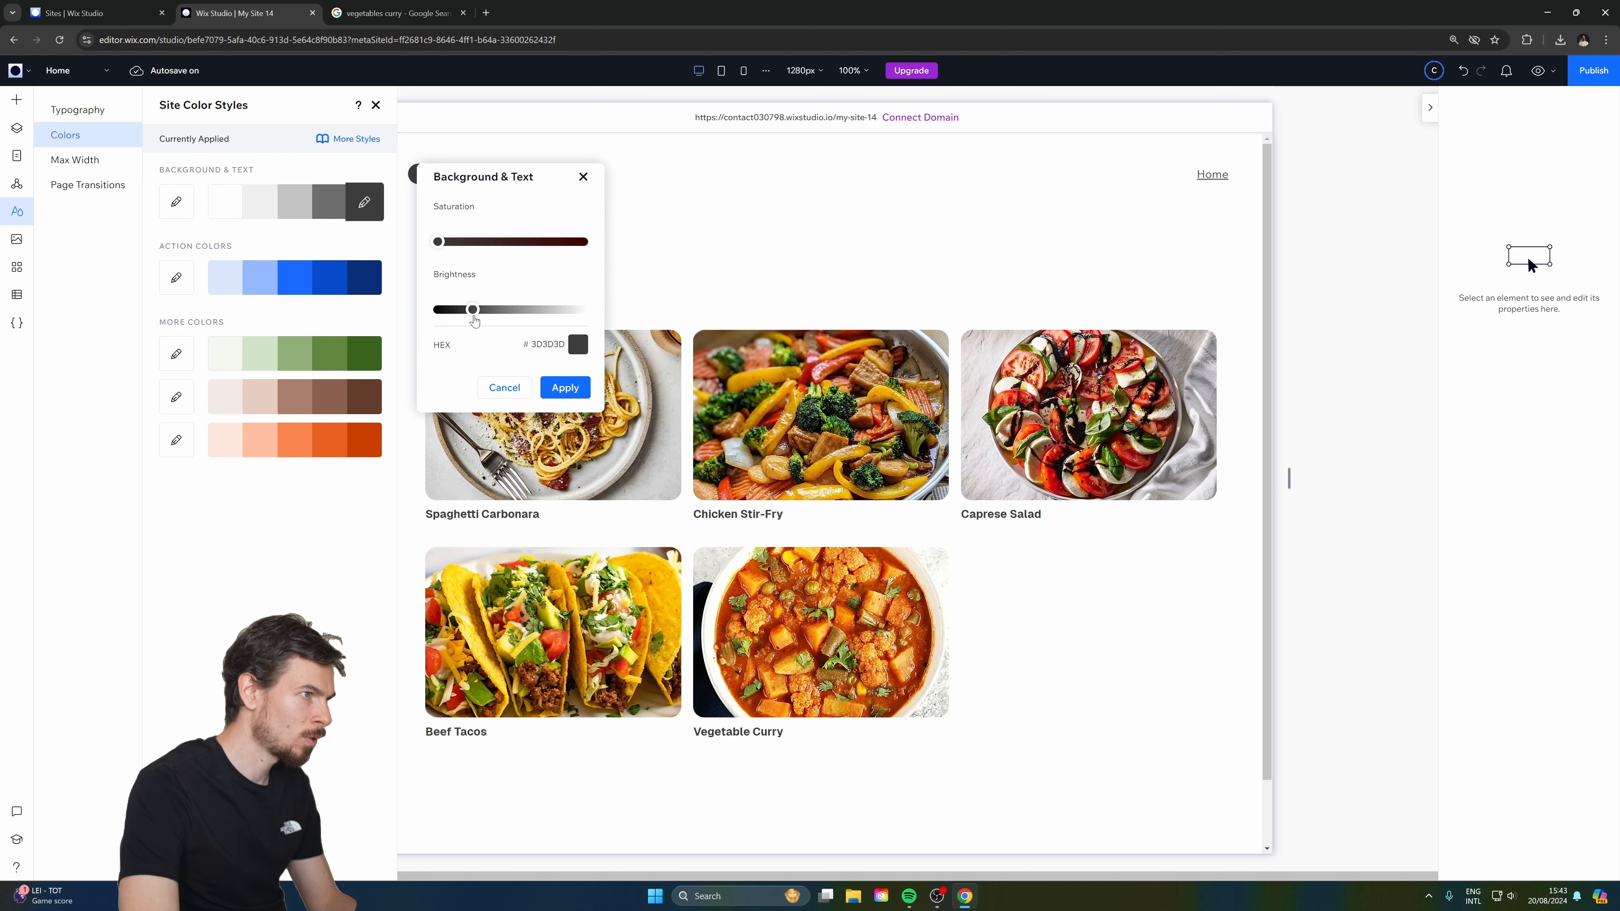
left_click(574, 394)
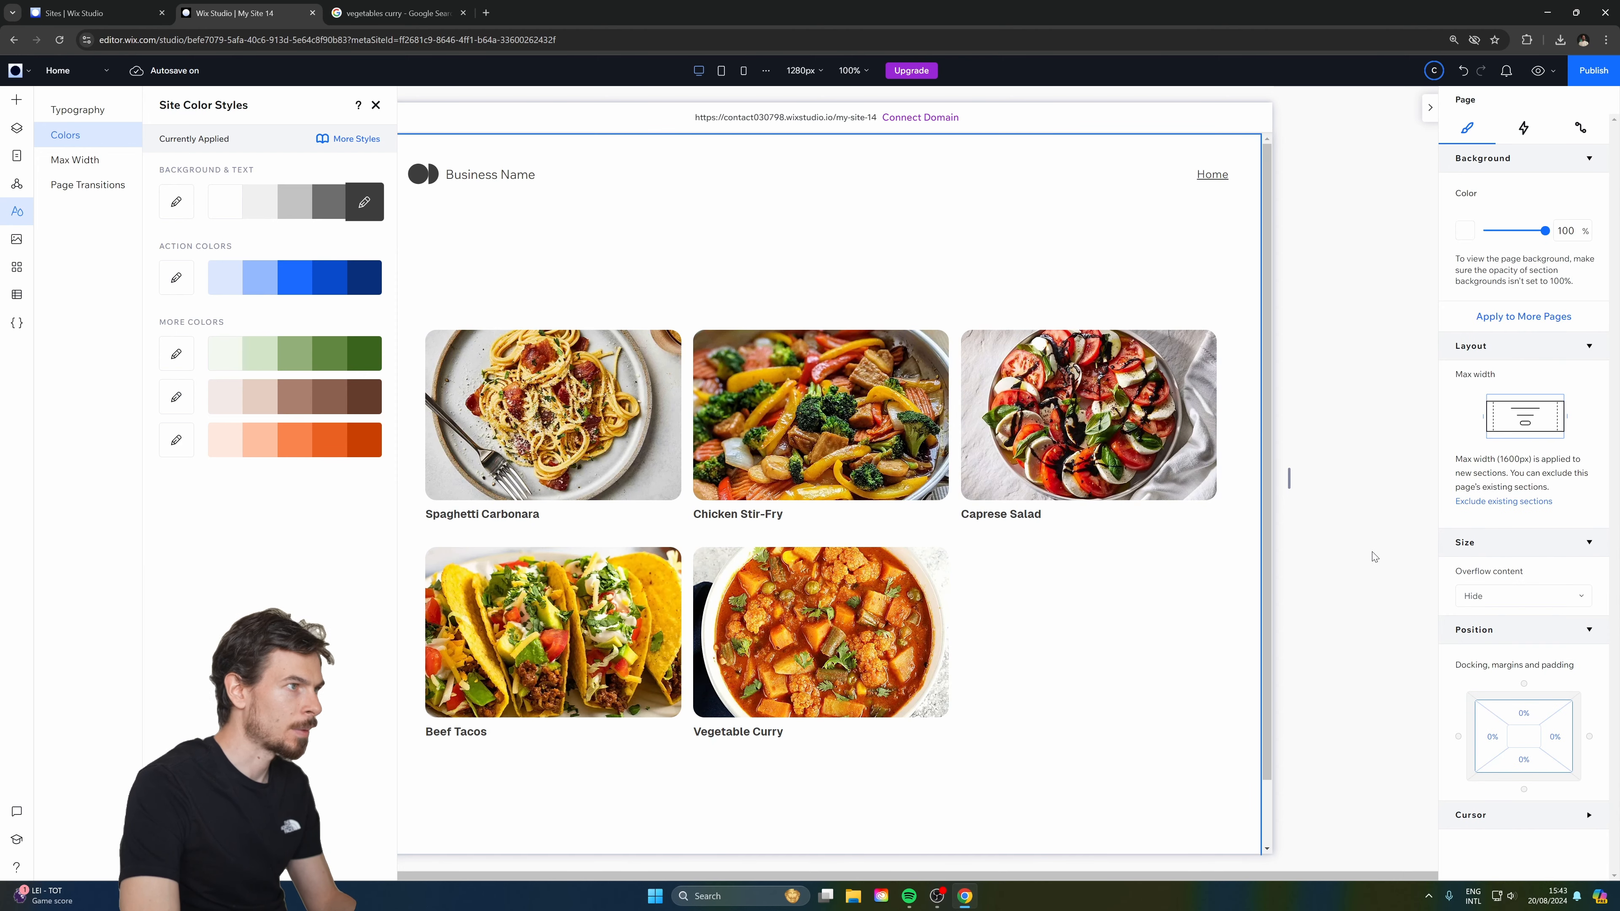
left_click(17, 211)
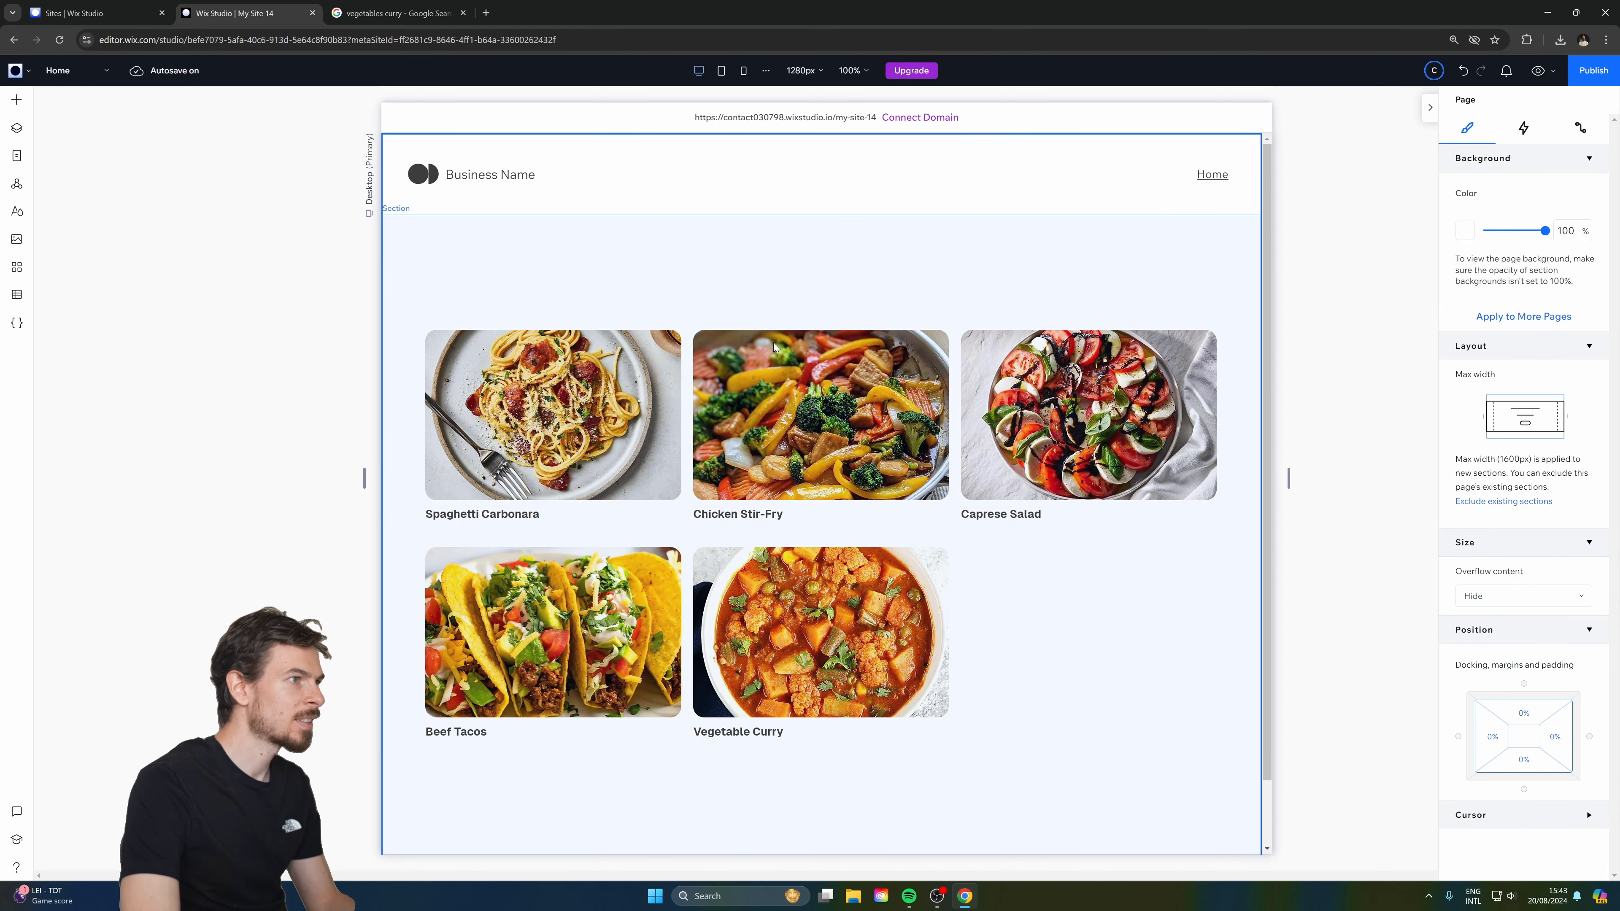
Drag a Selection Tags element from the Input elements onto the section and position it above the recipe grid.
left_click(514, 290)
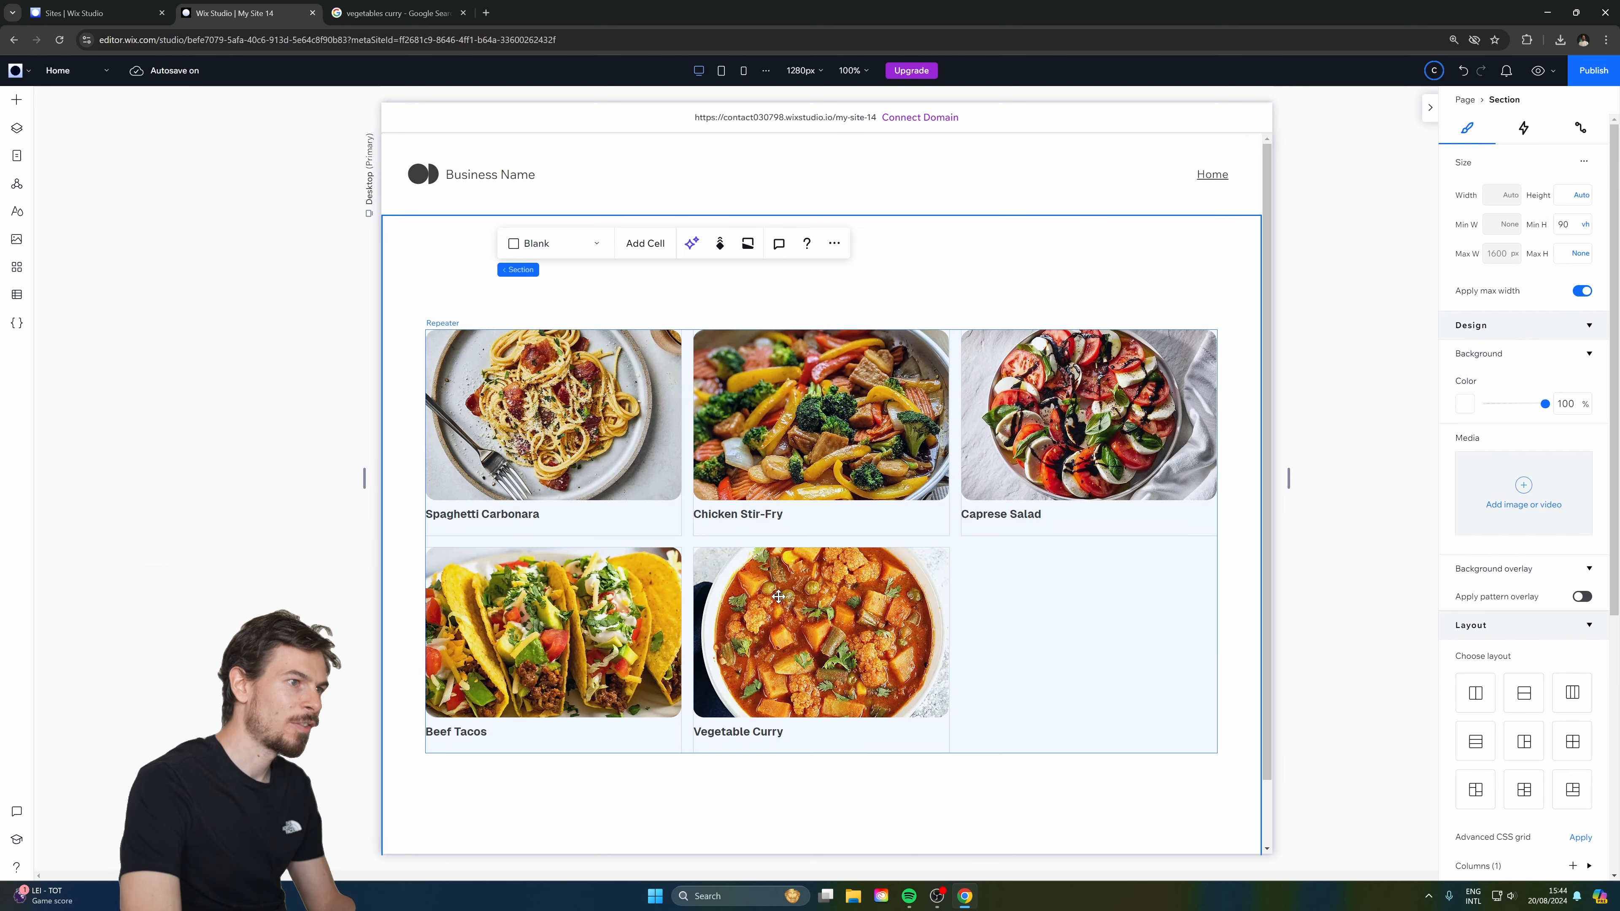
left_click(300, 316)
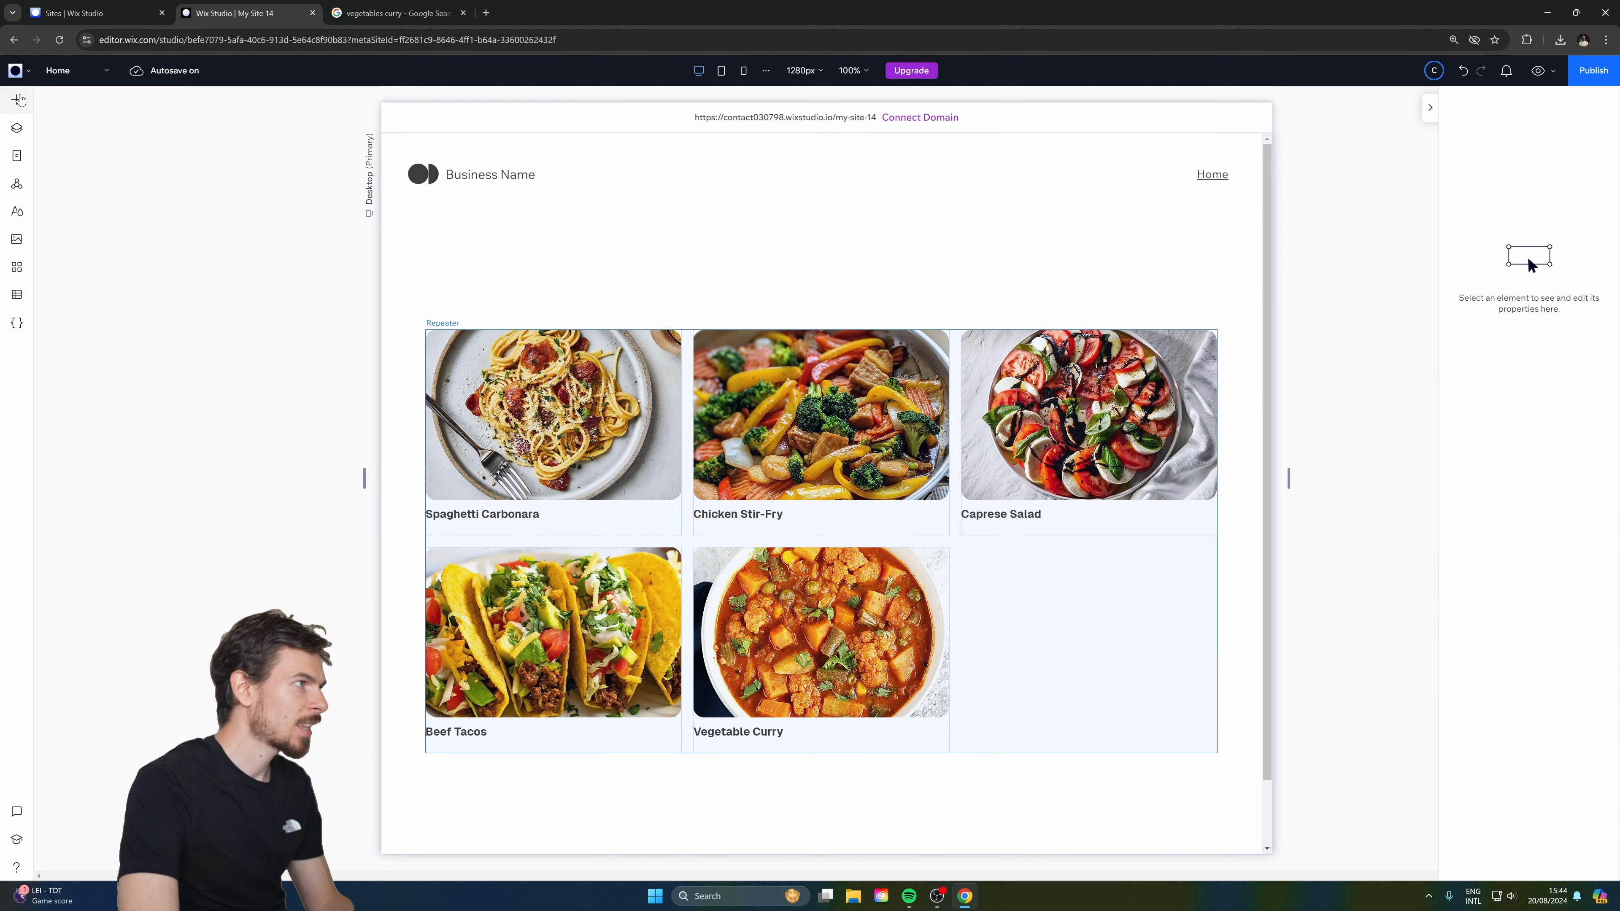
left_click(17, 99)
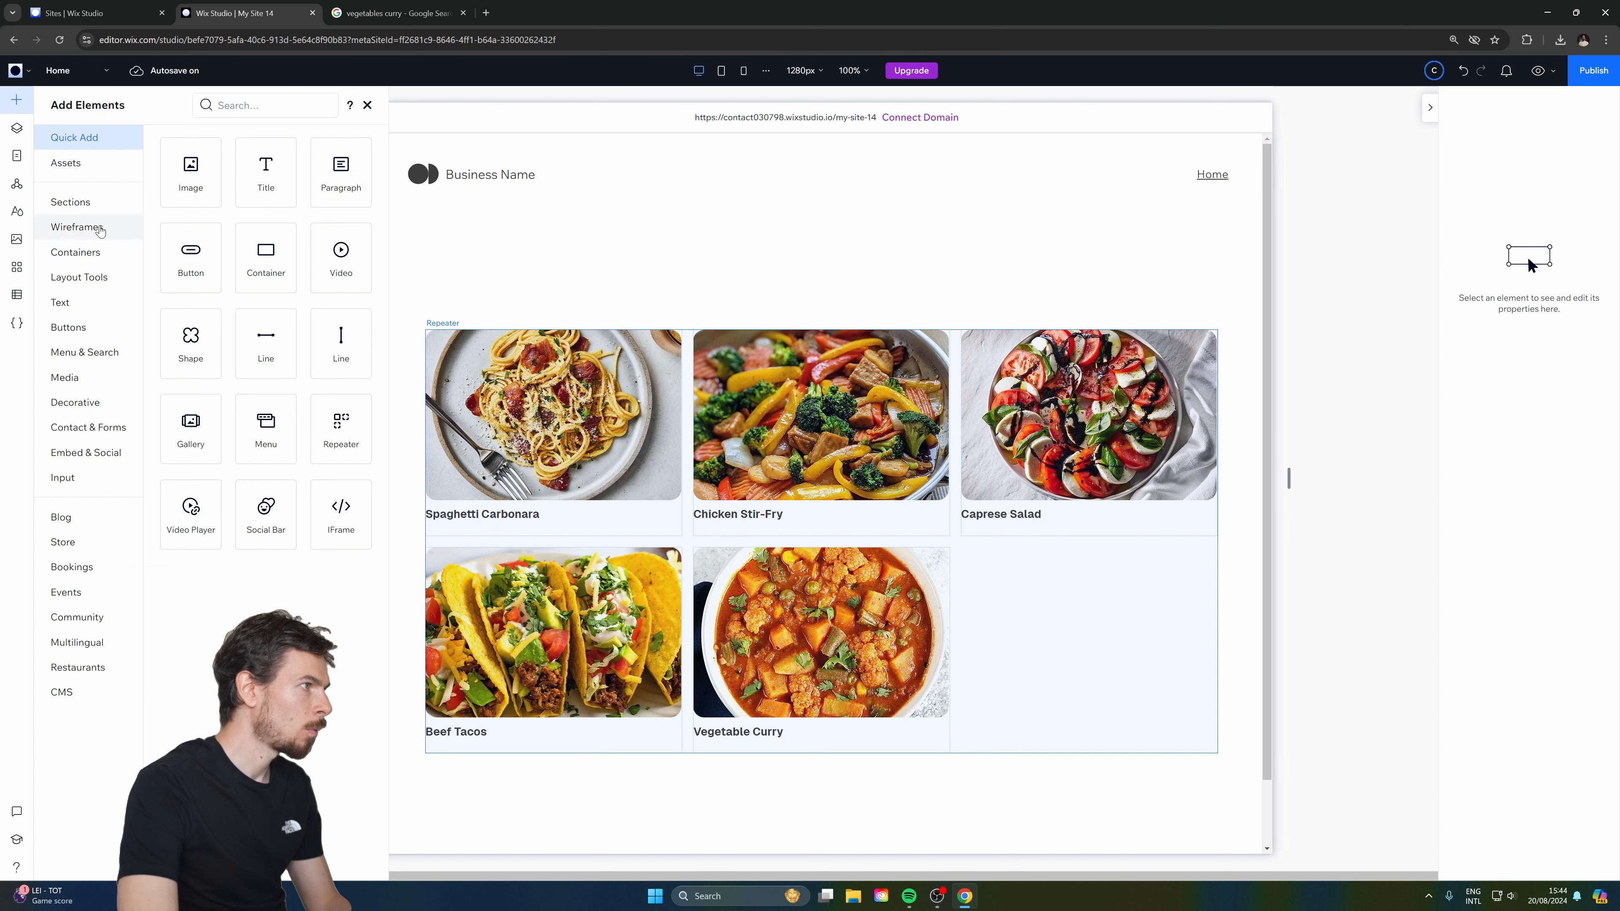
left_click(89, 477)
scroll(387, 448, "down", 10)
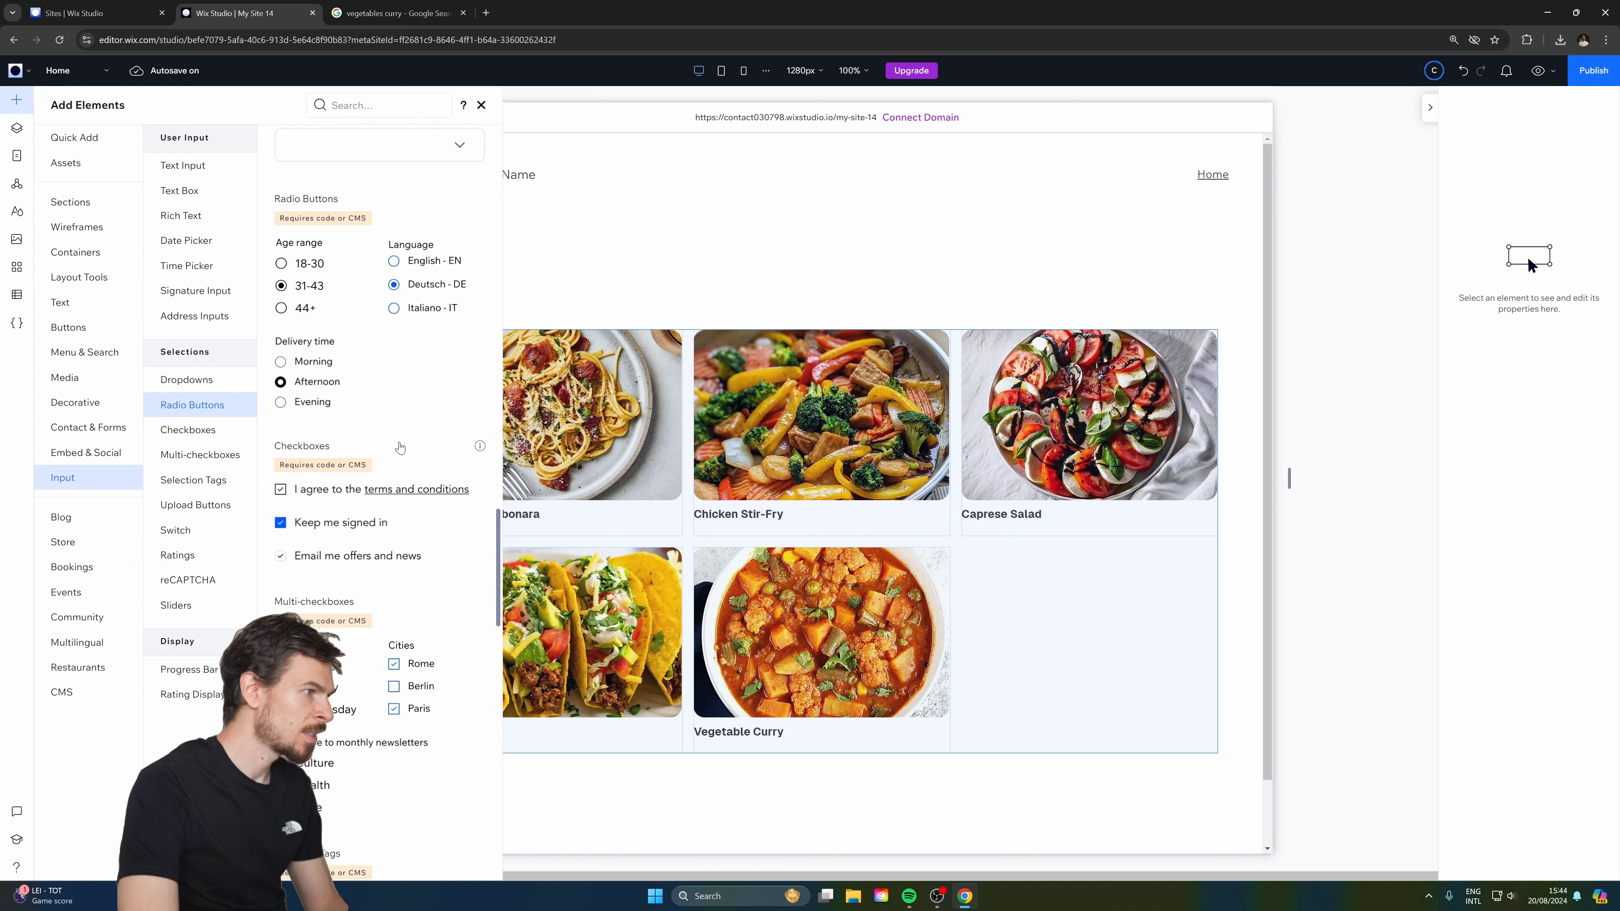
scroll(388, 449, "down", 4)
scroll(467, 461, "down", 4)
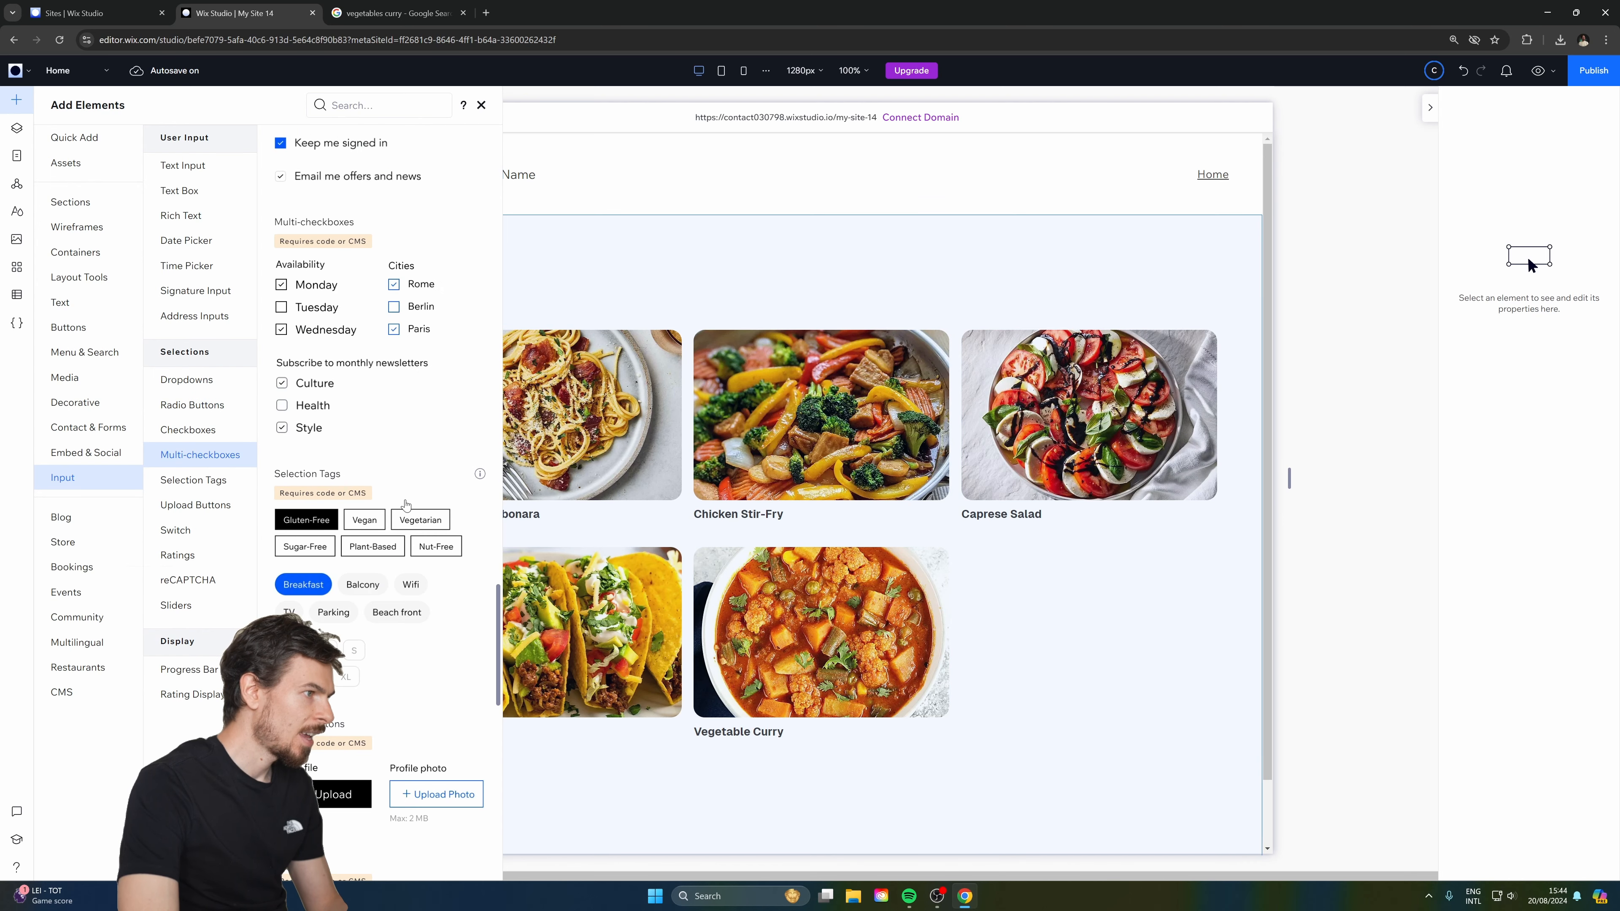
left_click_drag(375, 543, 600, 338)
left_click(545, 264)
mouse_move(514, 265)
left_mouse_down()
mouse_move(535, 266)
mouse_move(520, 261)
left_mouse_up()
left_click_drag(705, 275, 912, 282)
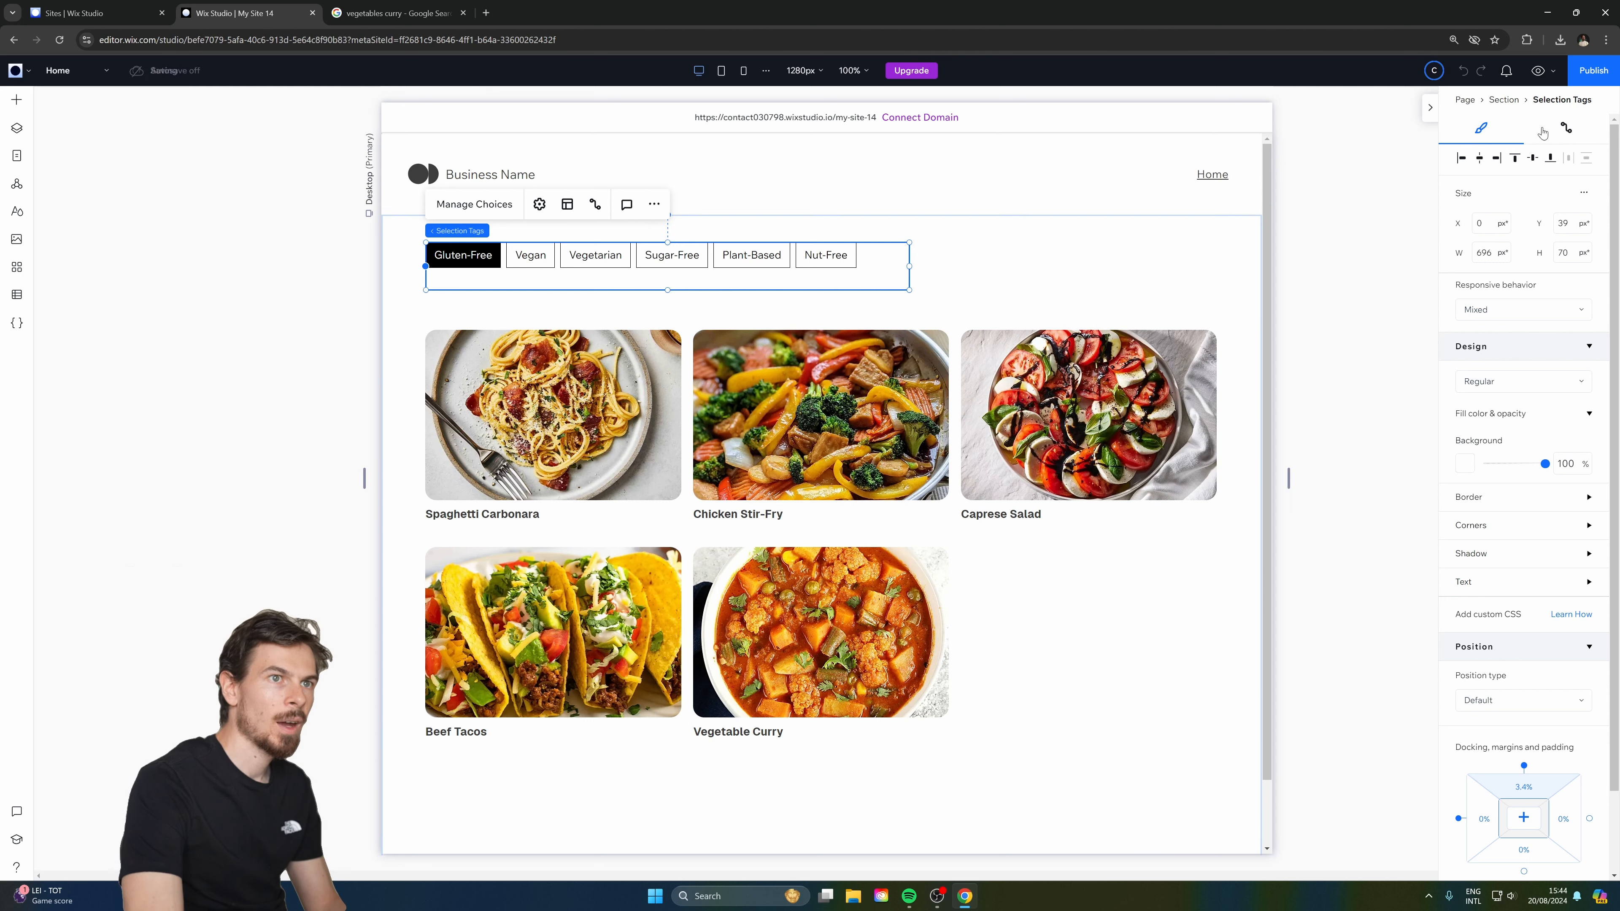
Connect the tags to filter the Recipes dataset by Tags with Includes any, then preview the site.
left_click(1566, 128)
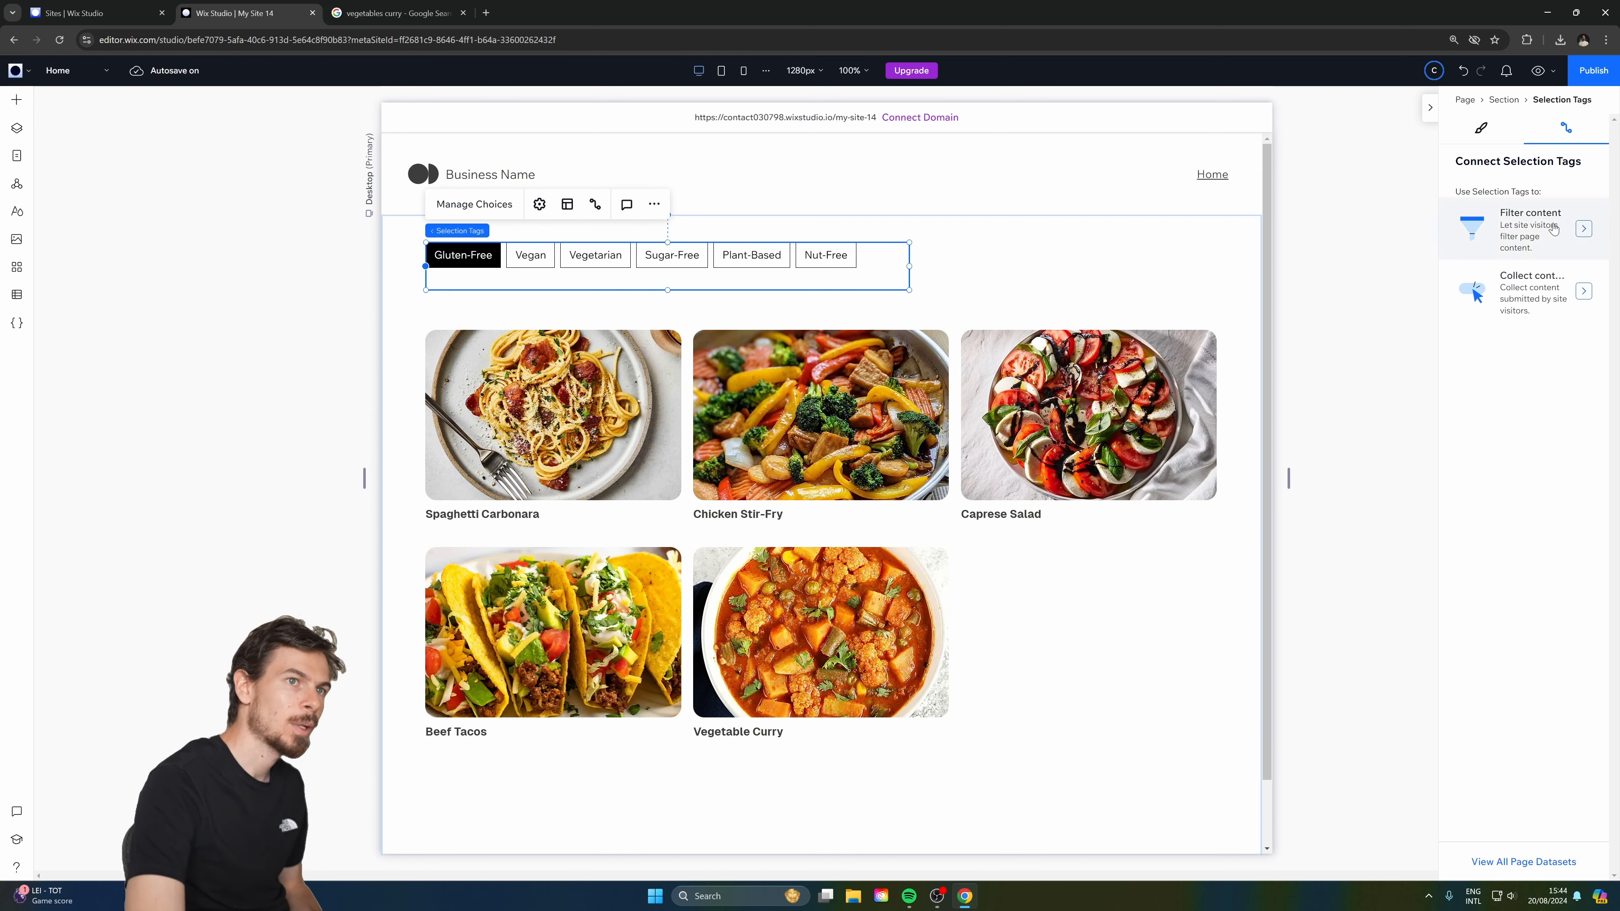
left_click(1569, 234)
left_click(1562, 269)
left_click(1521, 323)
left_click(1510, 435)
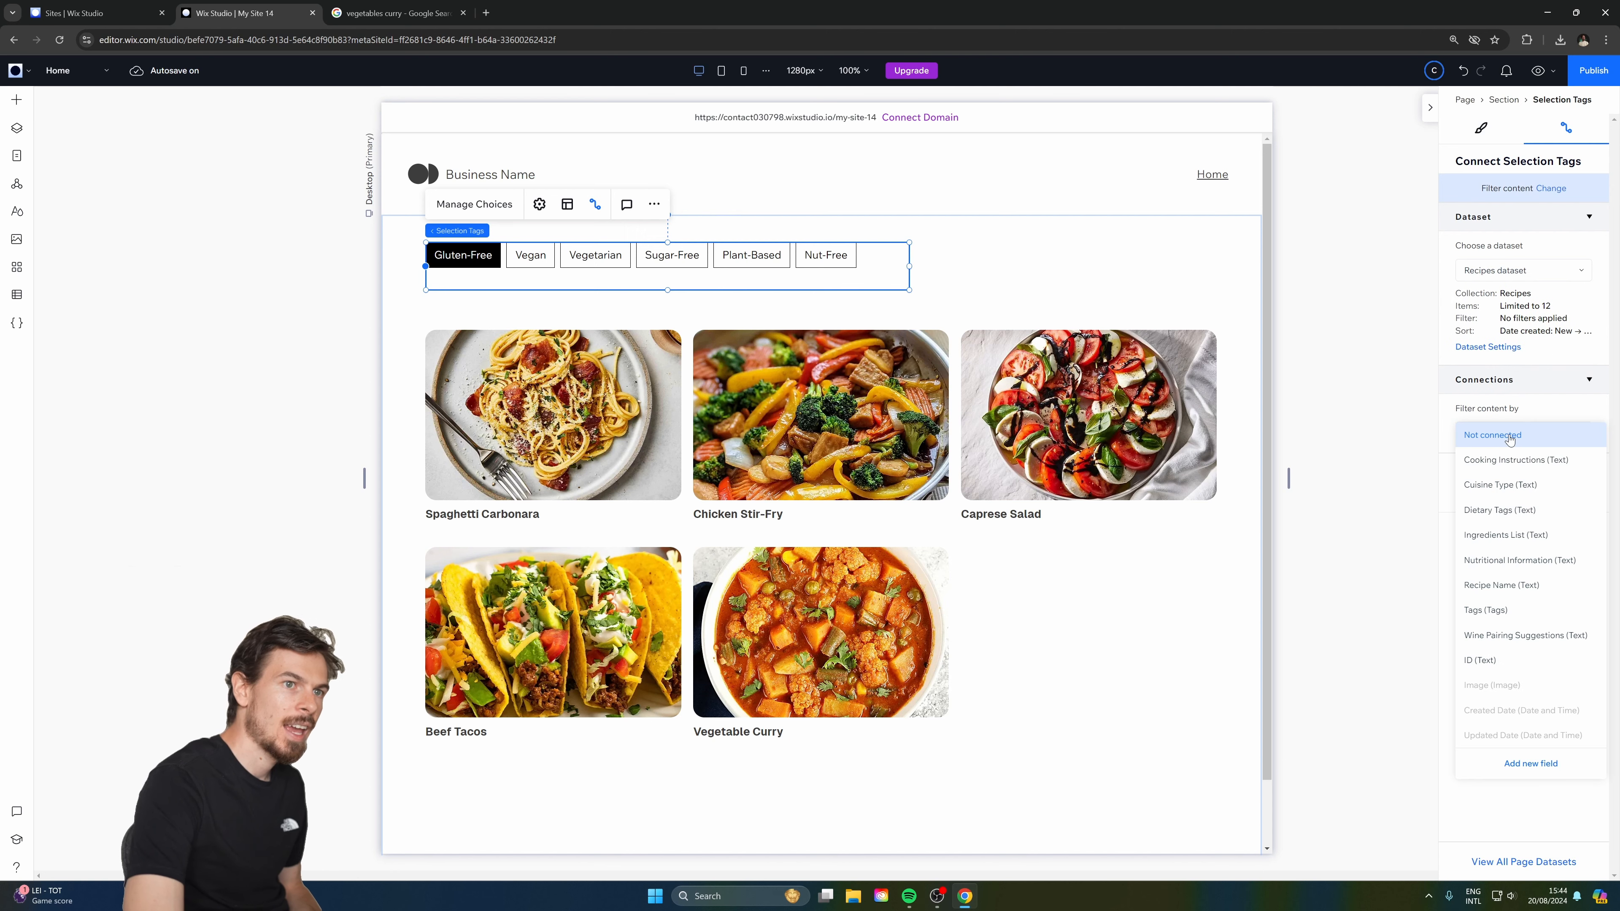
left_click(1498, 612)
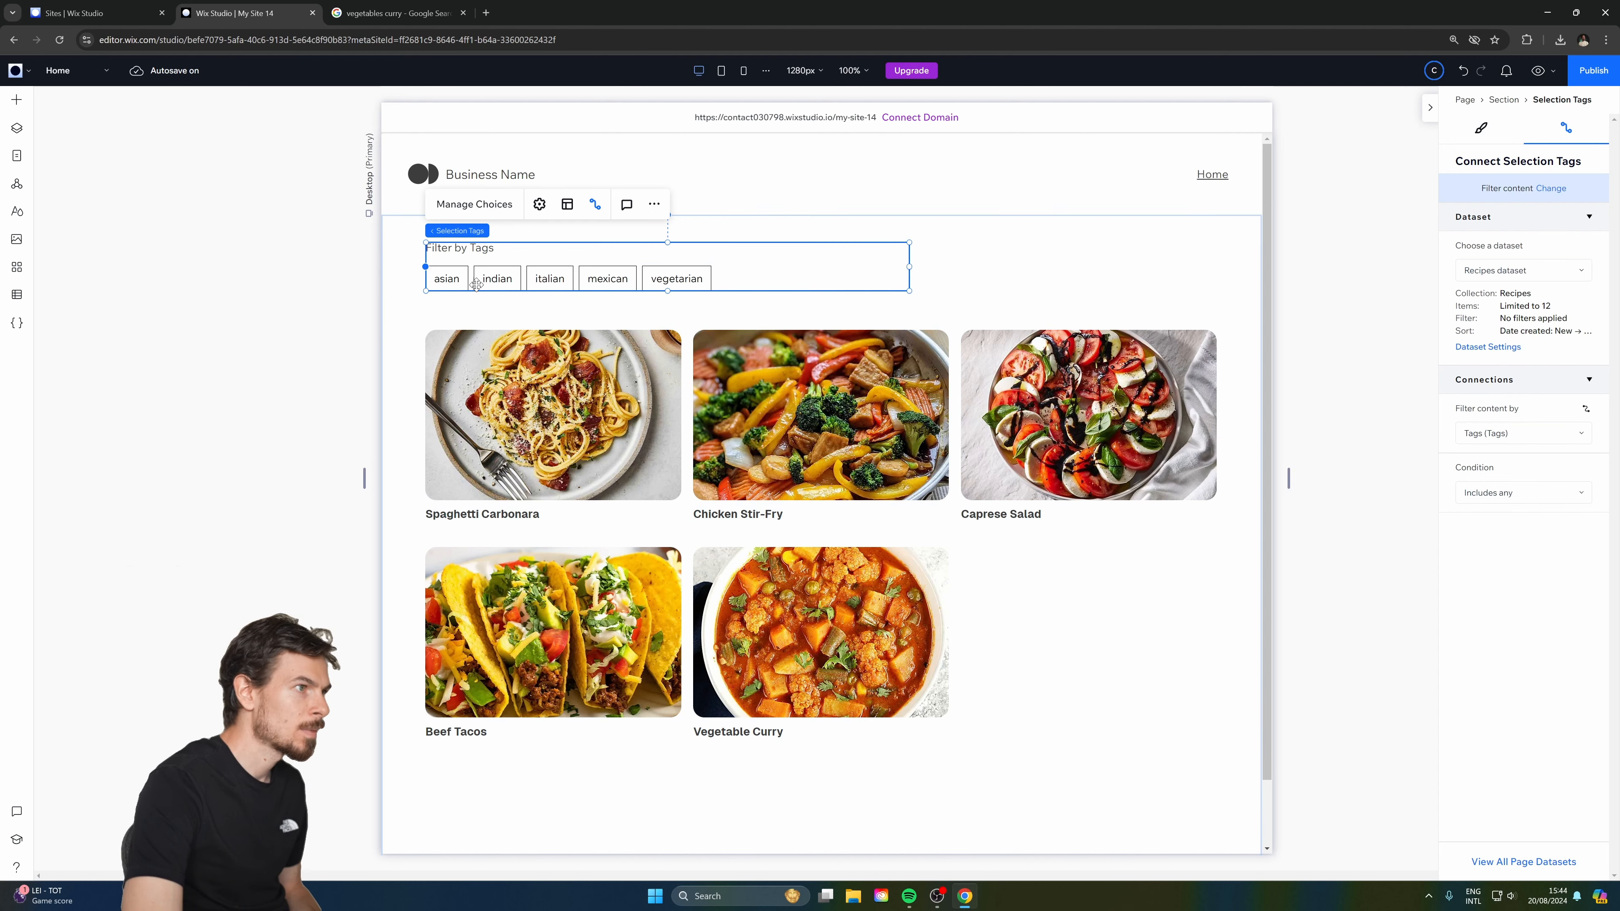
left_click(1530, 493)
left_click(1530, 496)
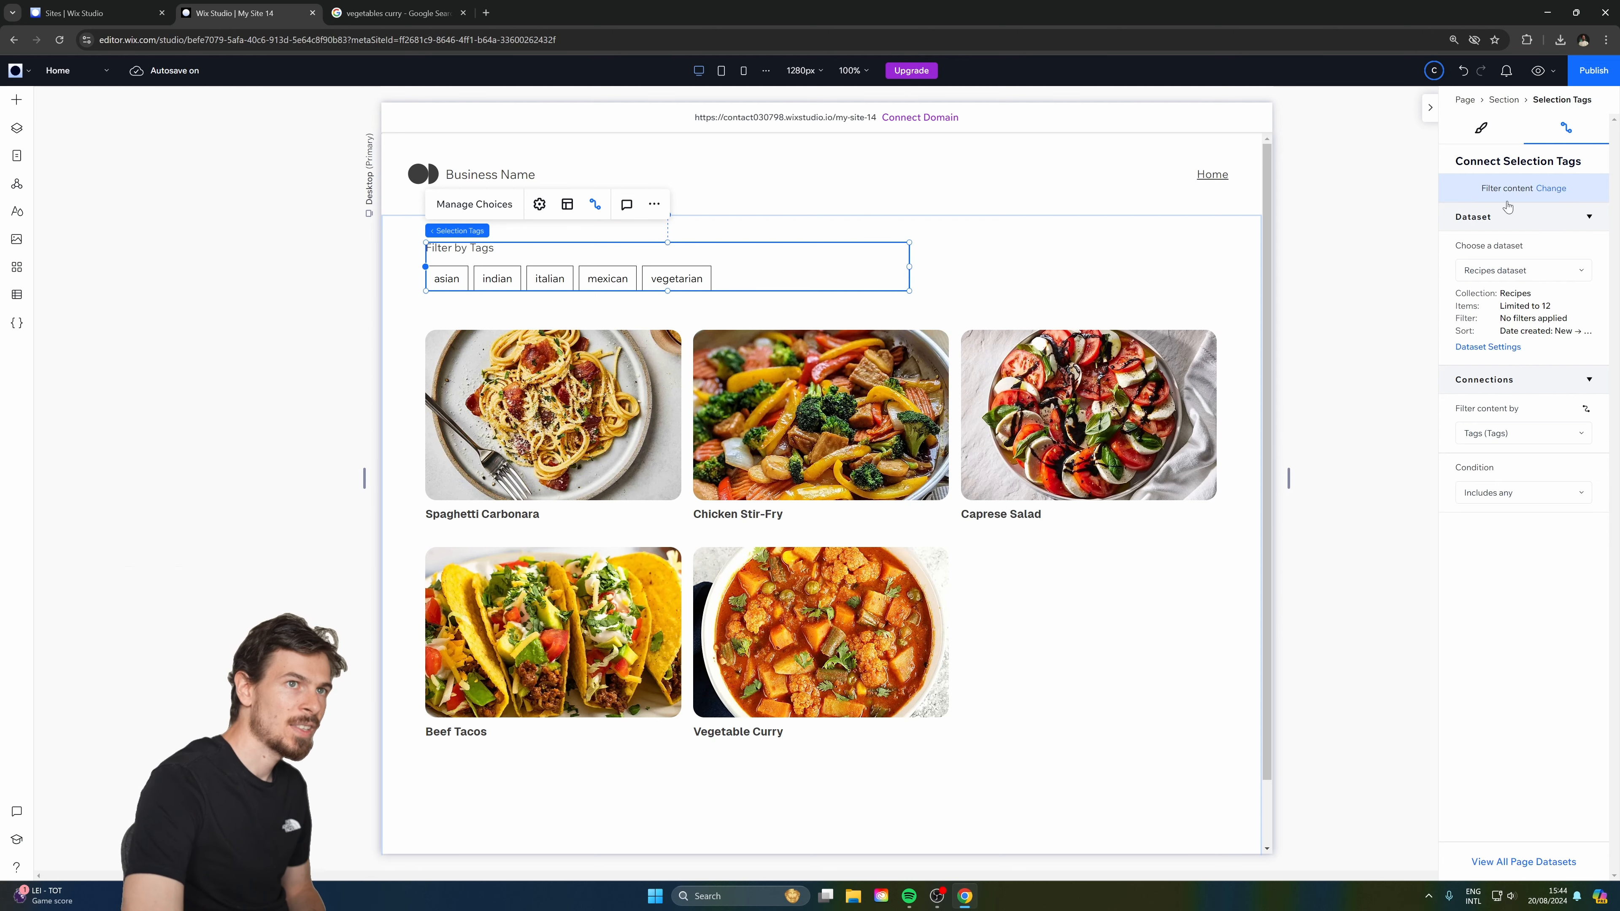
left_click(1534, 71)
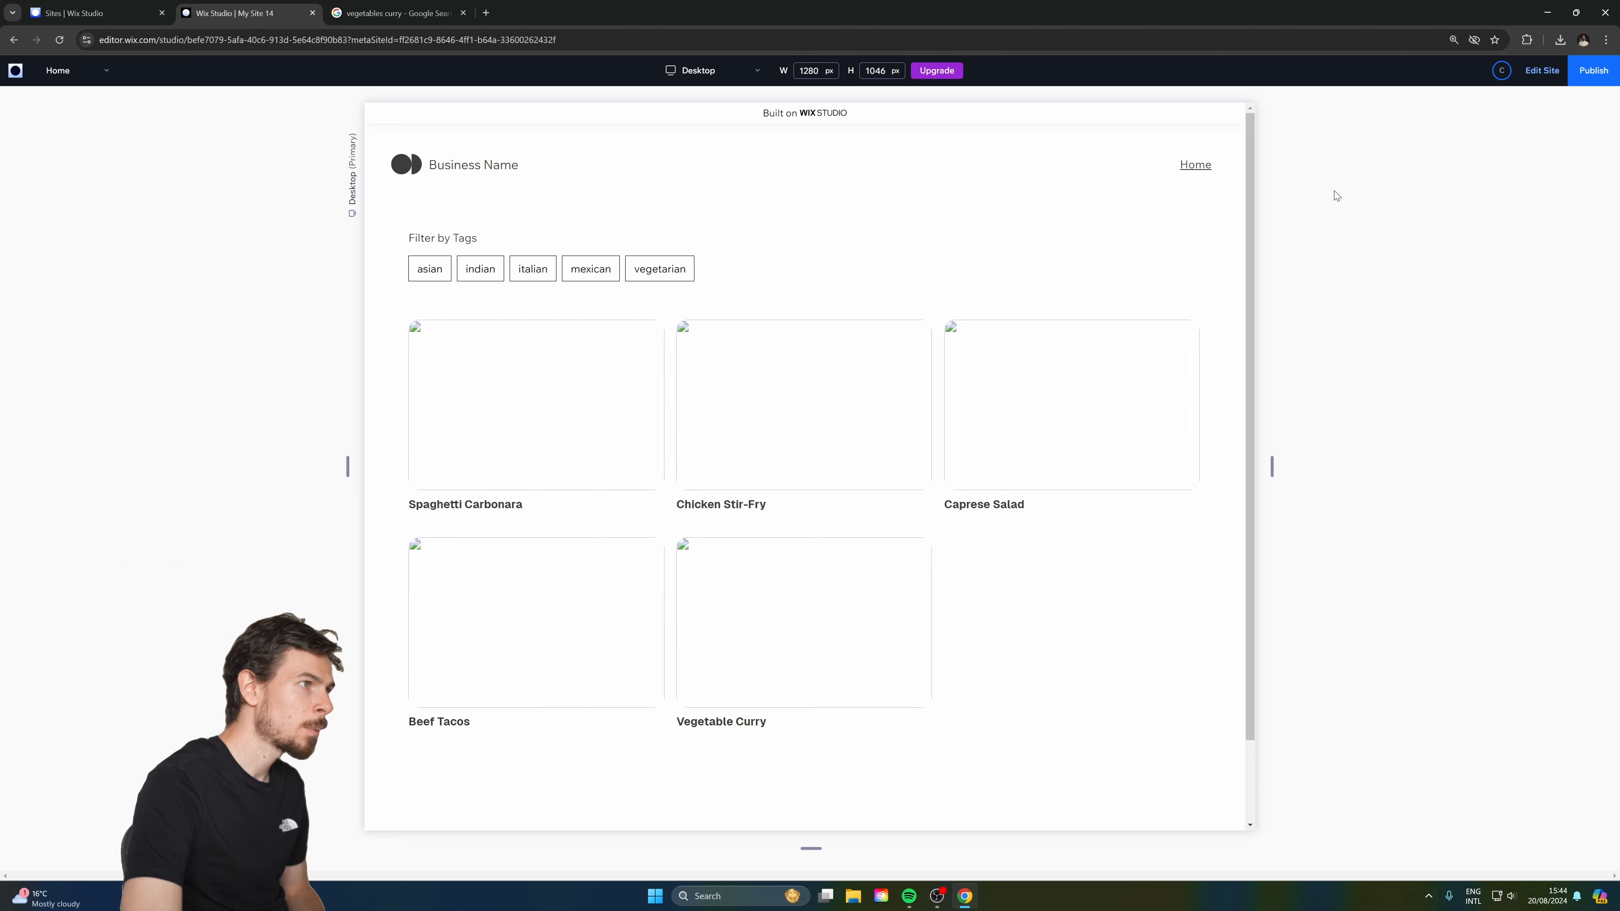
Test the mexican and indian tag filters, combining both to show Beef Tacos and Vegetable Curry.
left_click(604, 269)
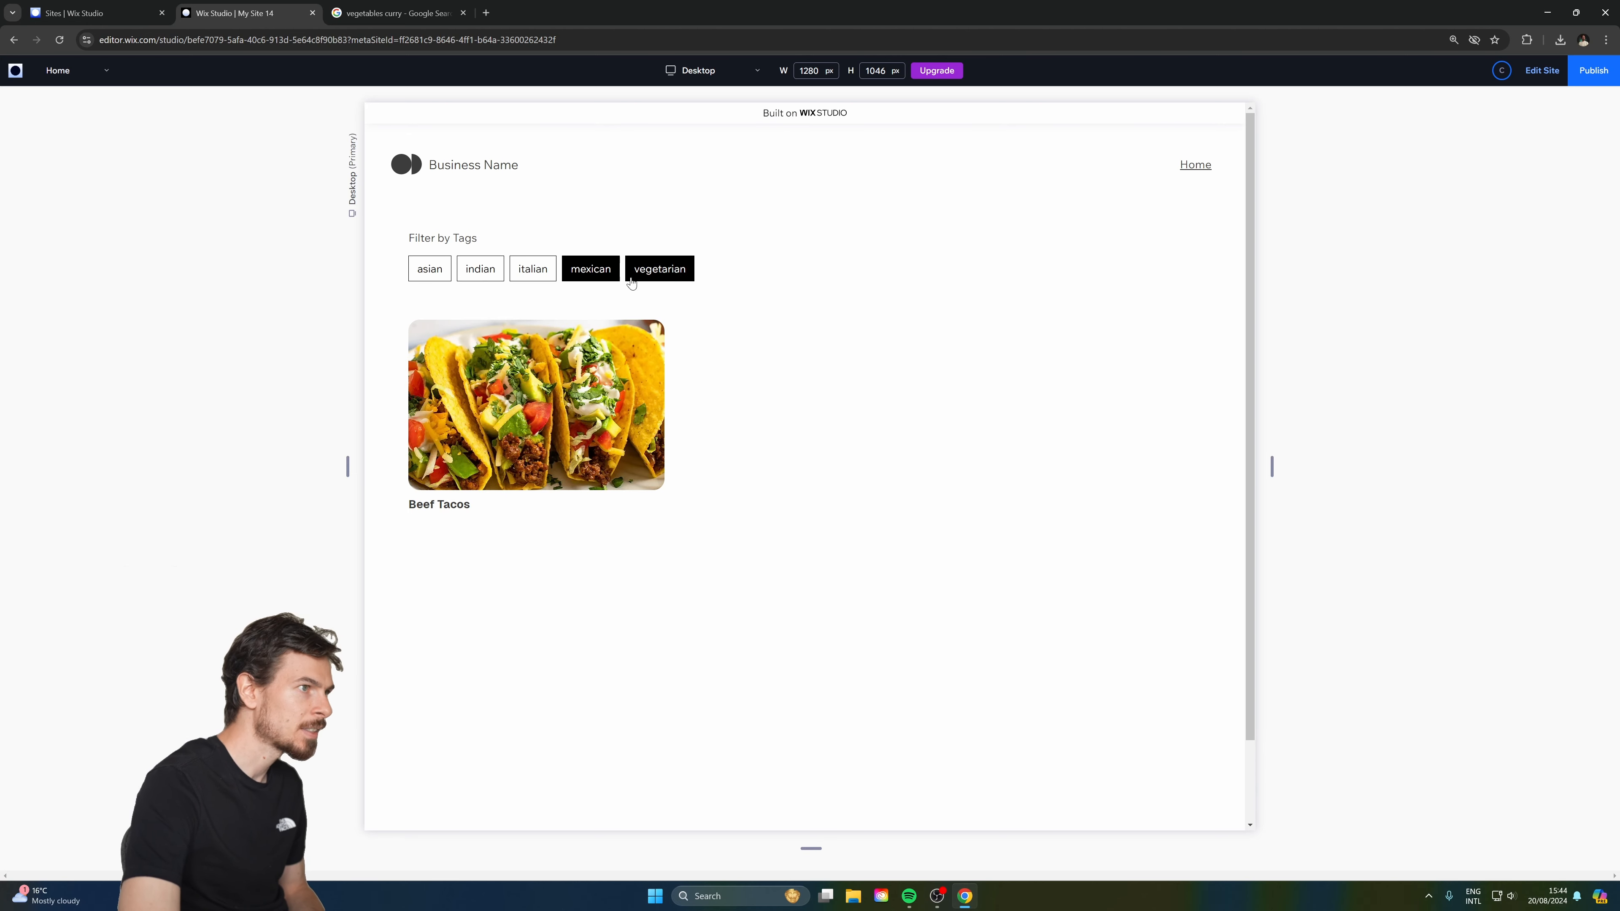
left_click(598, 271)
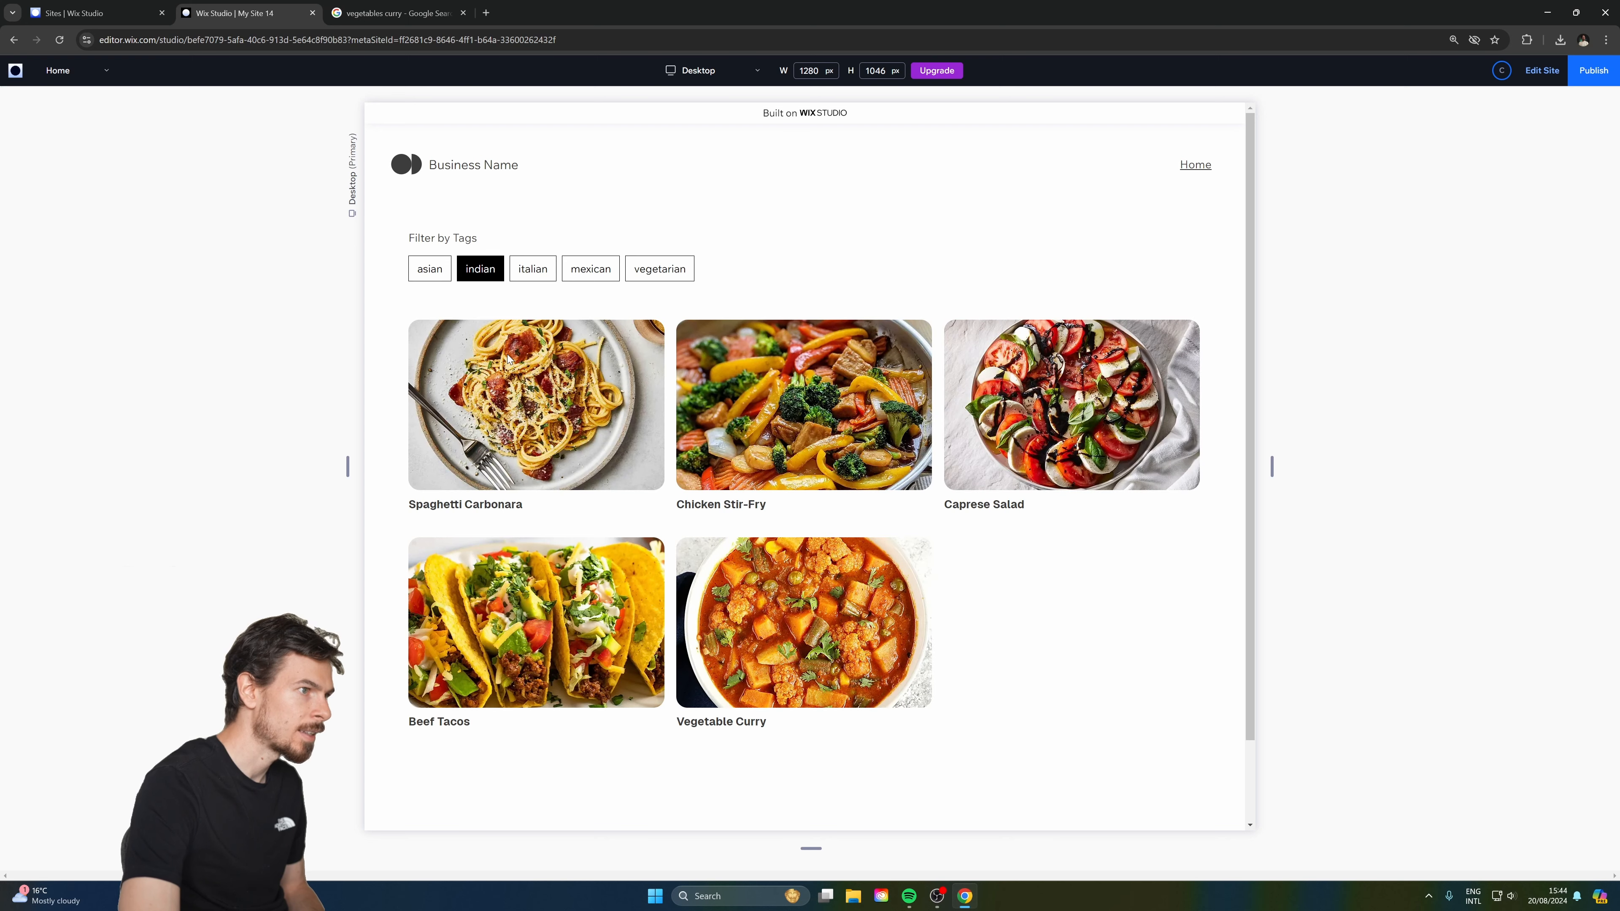
left_click(494, 268)
left_click(577, 275)
left_click(480, 266)
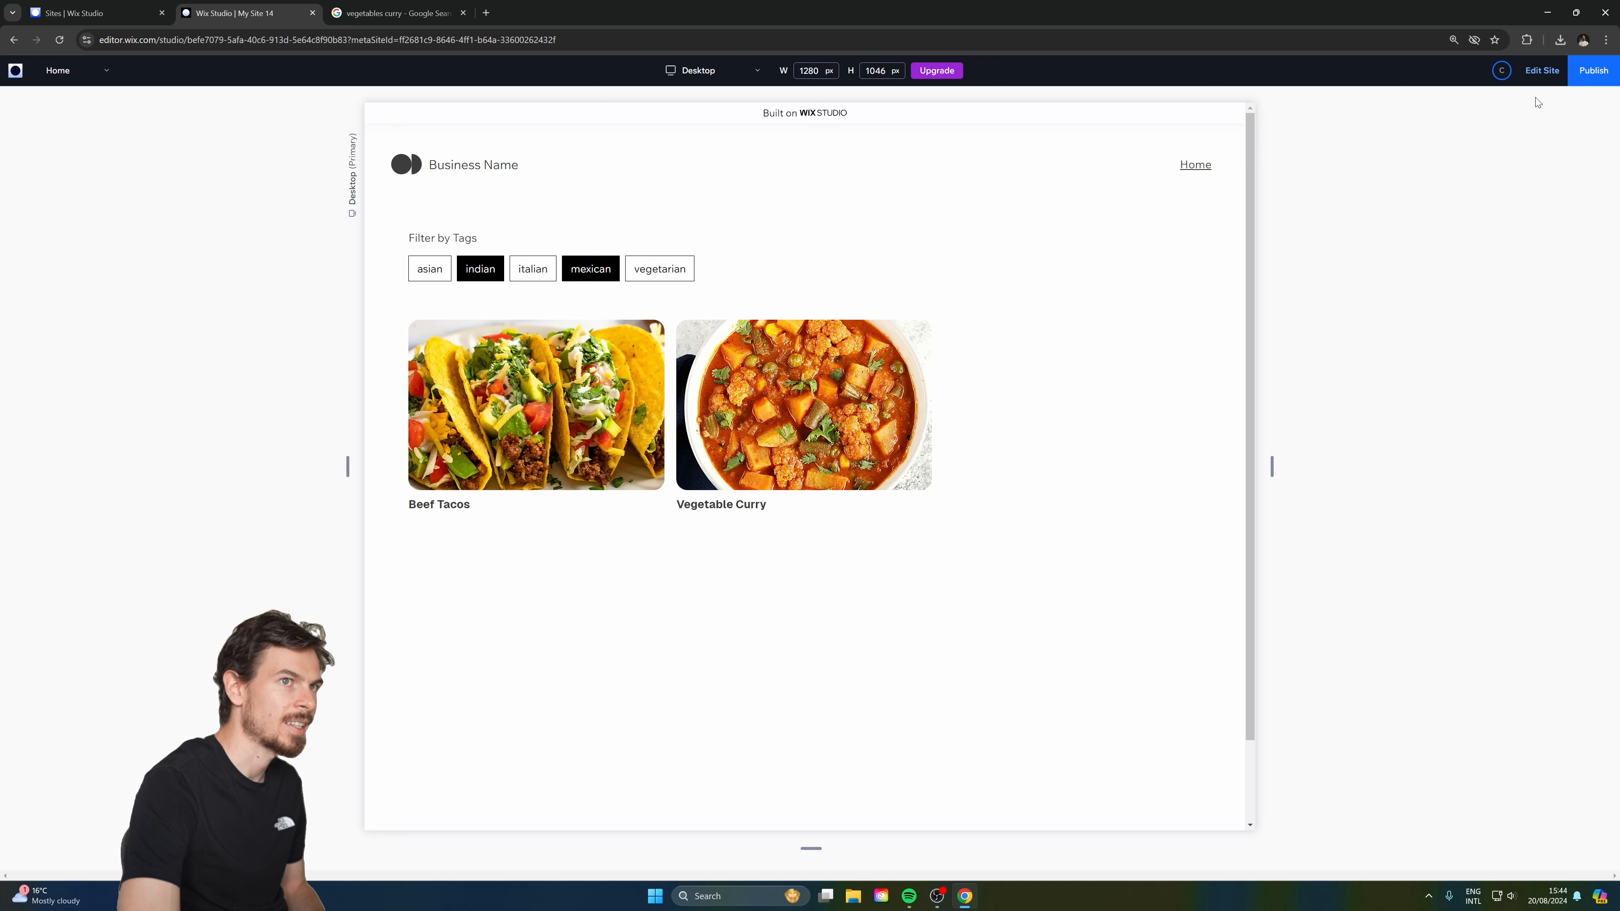
Exit preview, deselect the tags and dismiss the Publish prompt.
left_click(1541, 75)
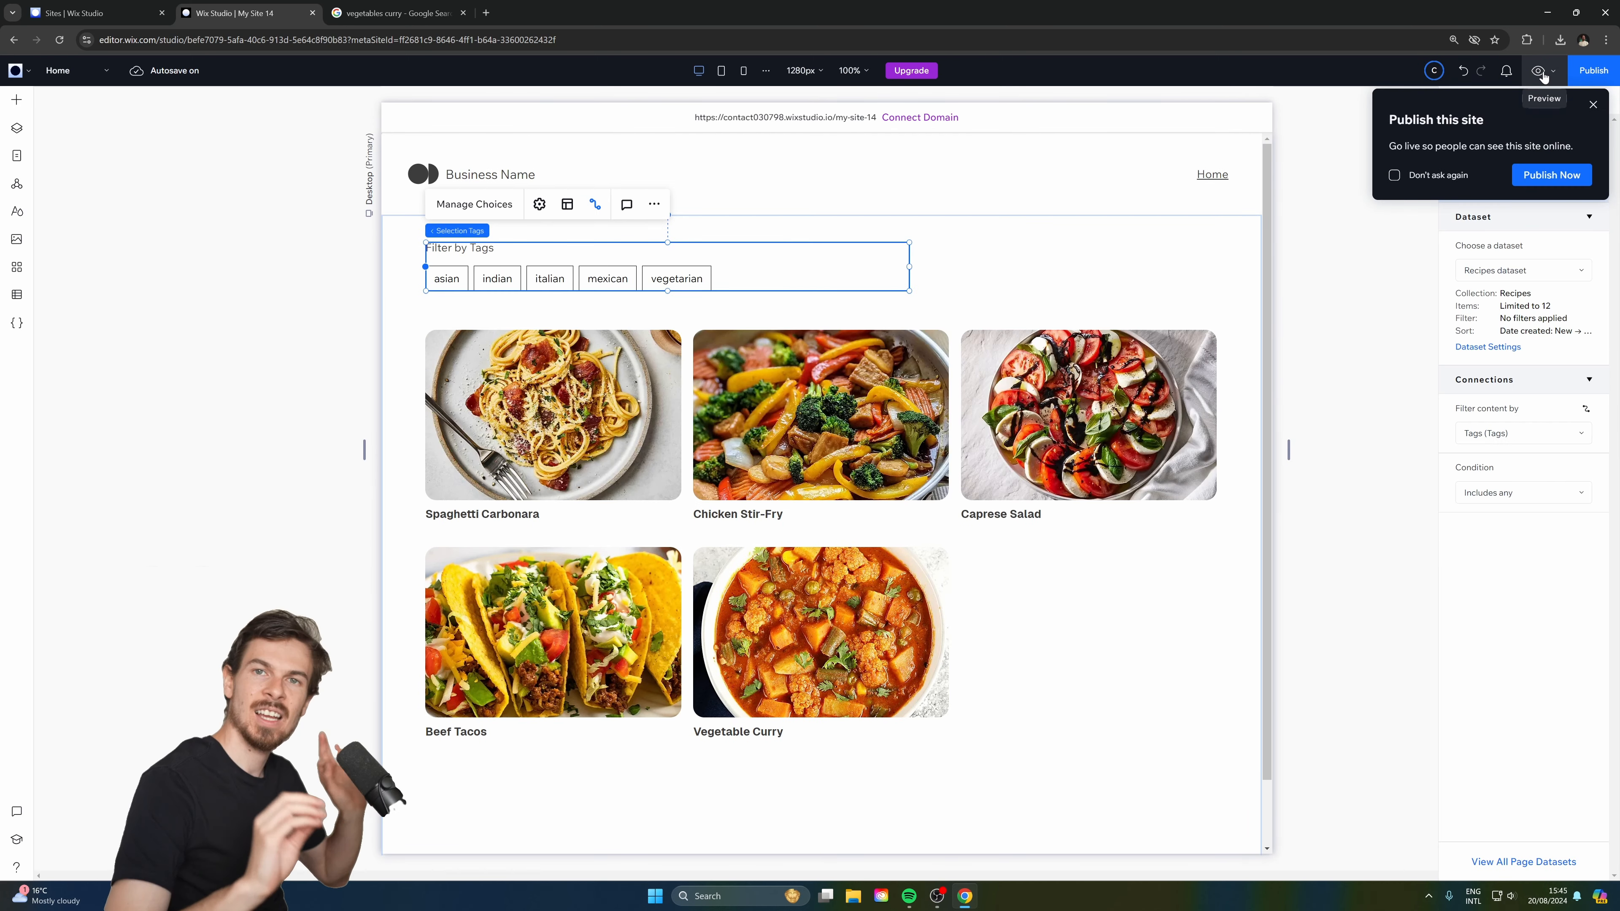
left_click(1368, 325)
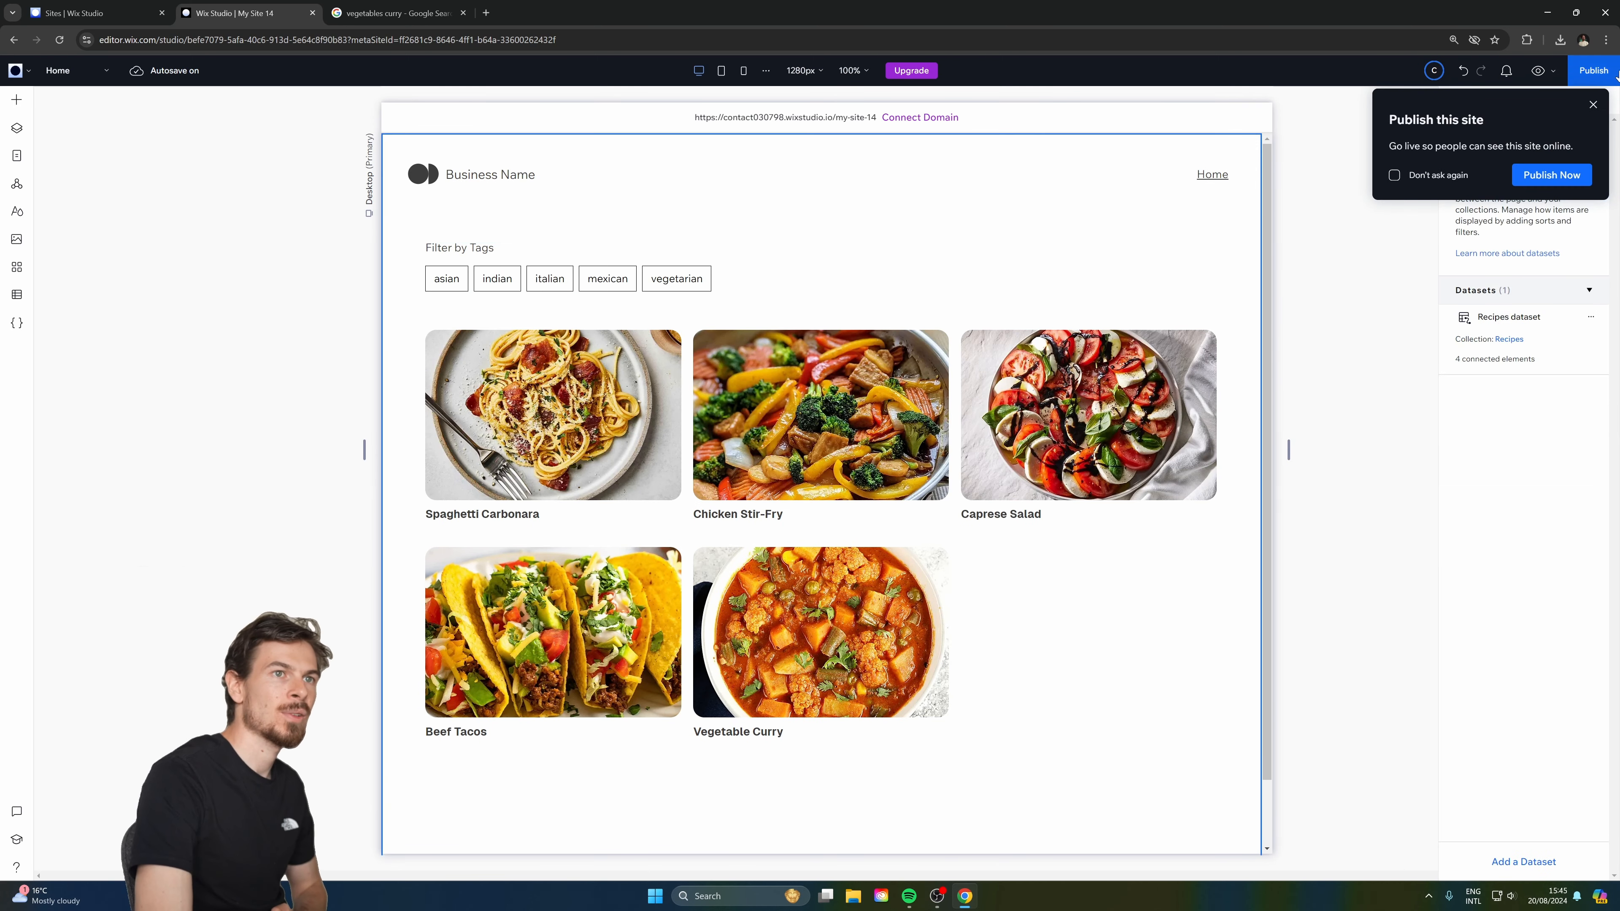
left_click(1593, 104)
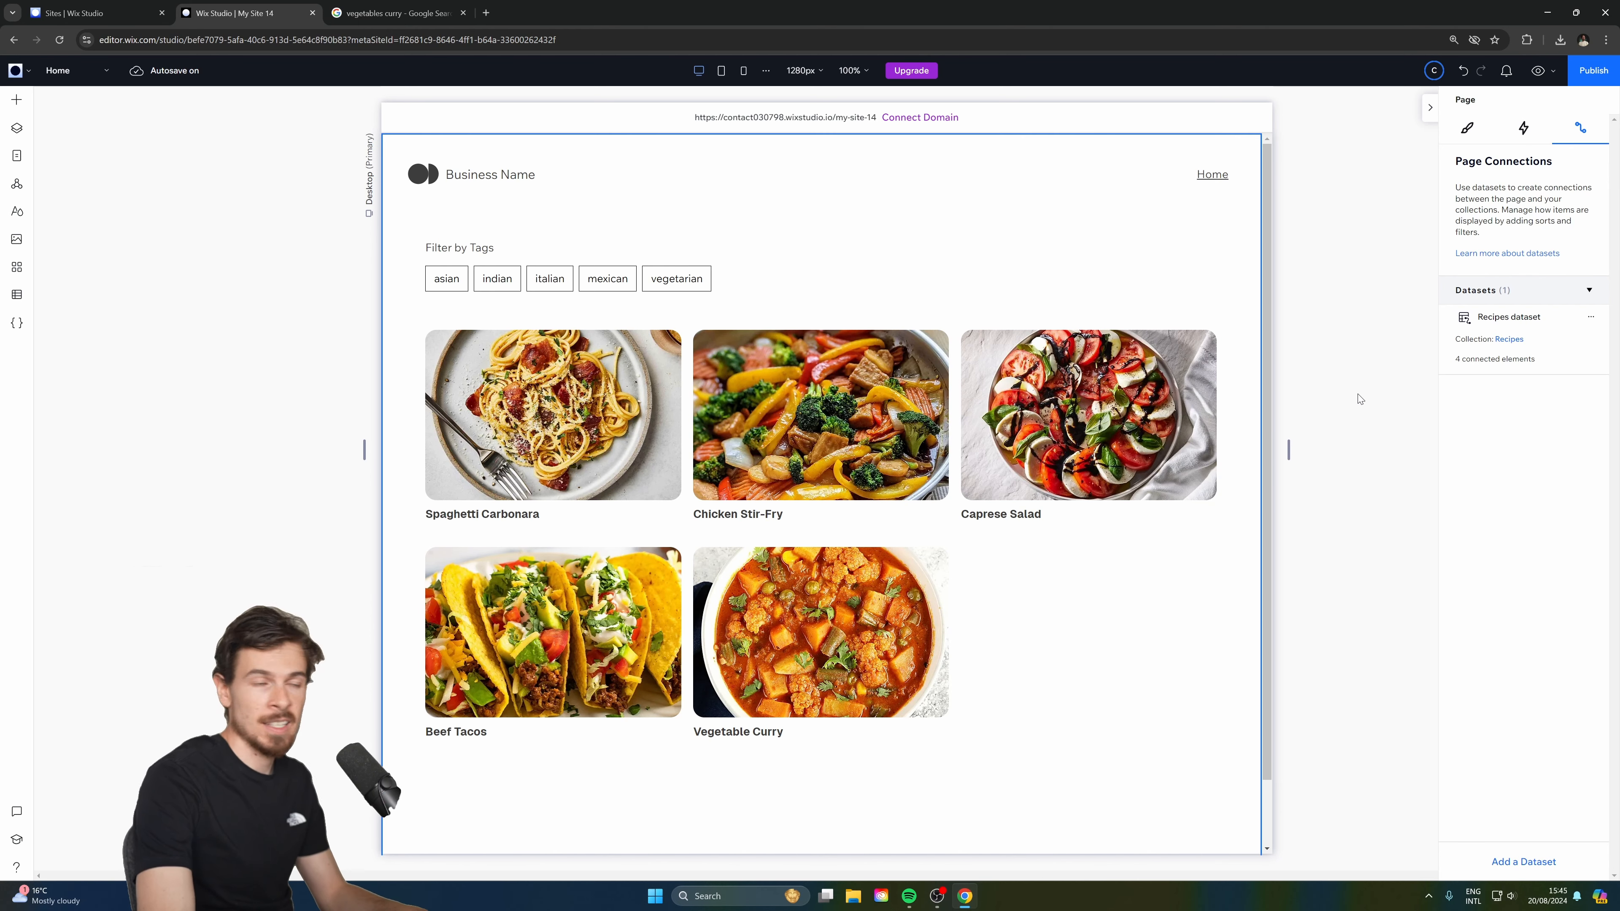
Add a Recipes item dynamic page to the site from the collection's More Actions menu.
left_click(17, 294)
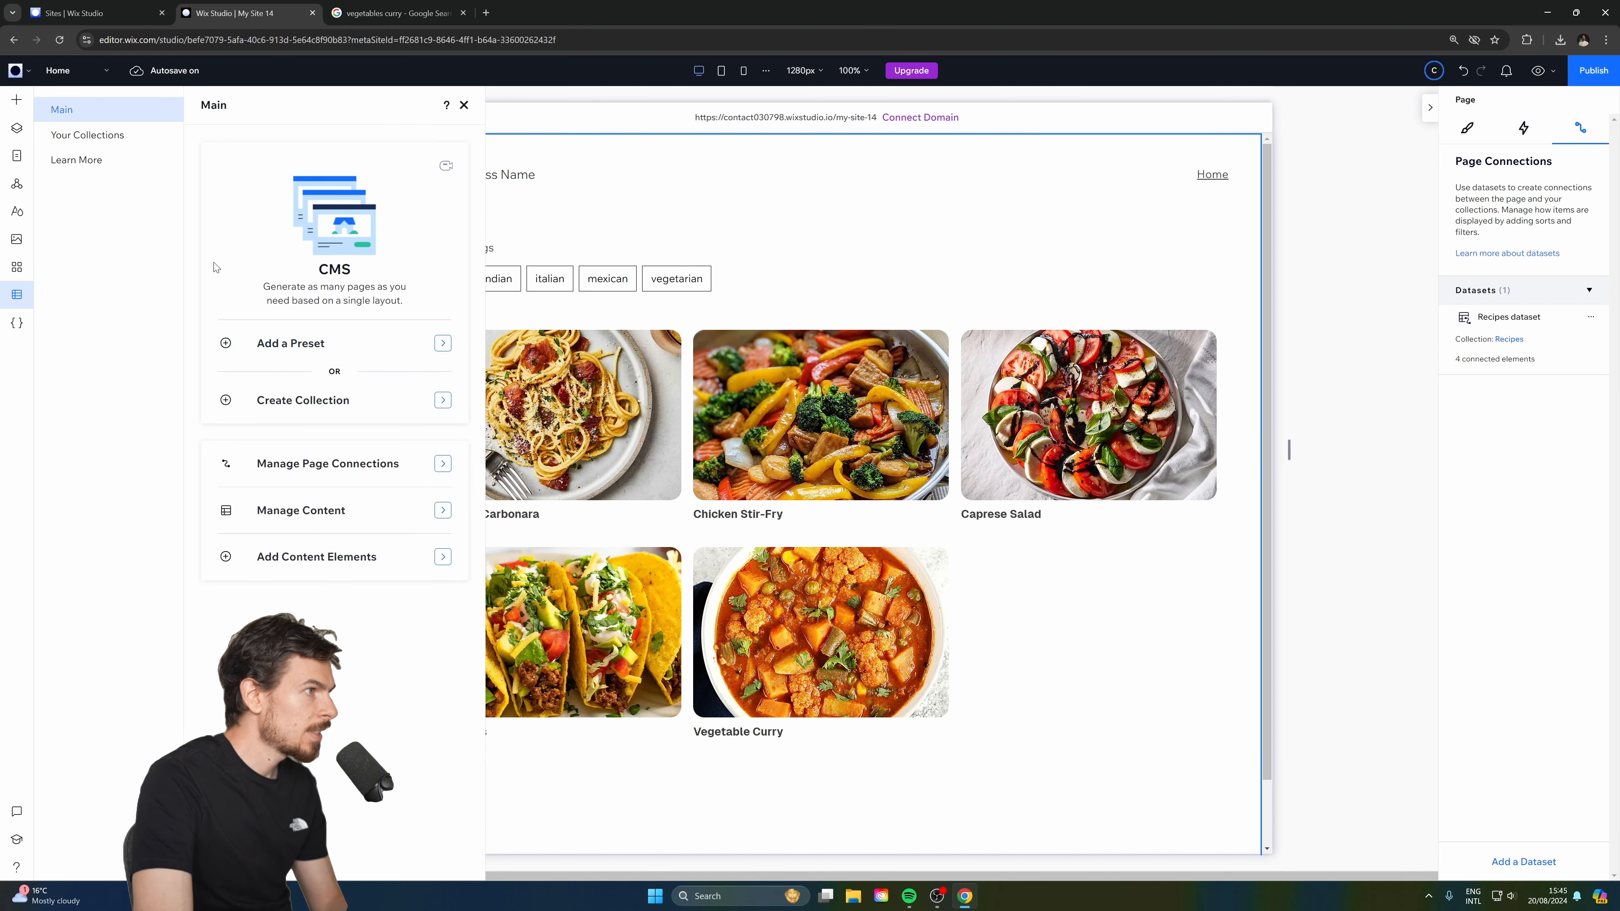
left_click(102, 135)
left_click(279, 191)
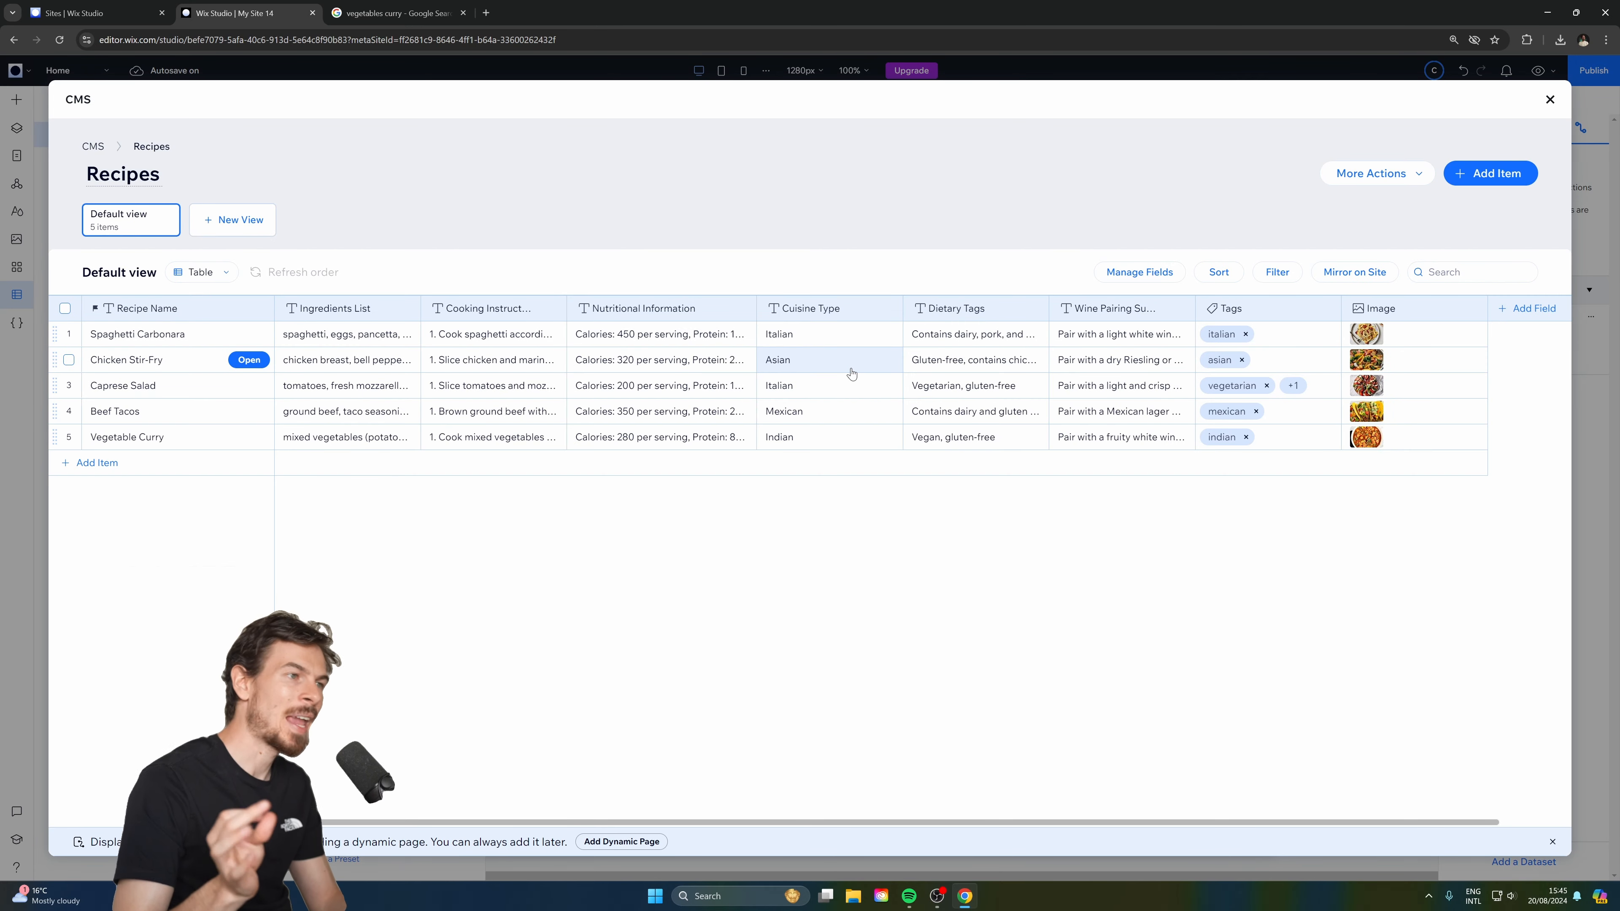
left_click(1429, 178)
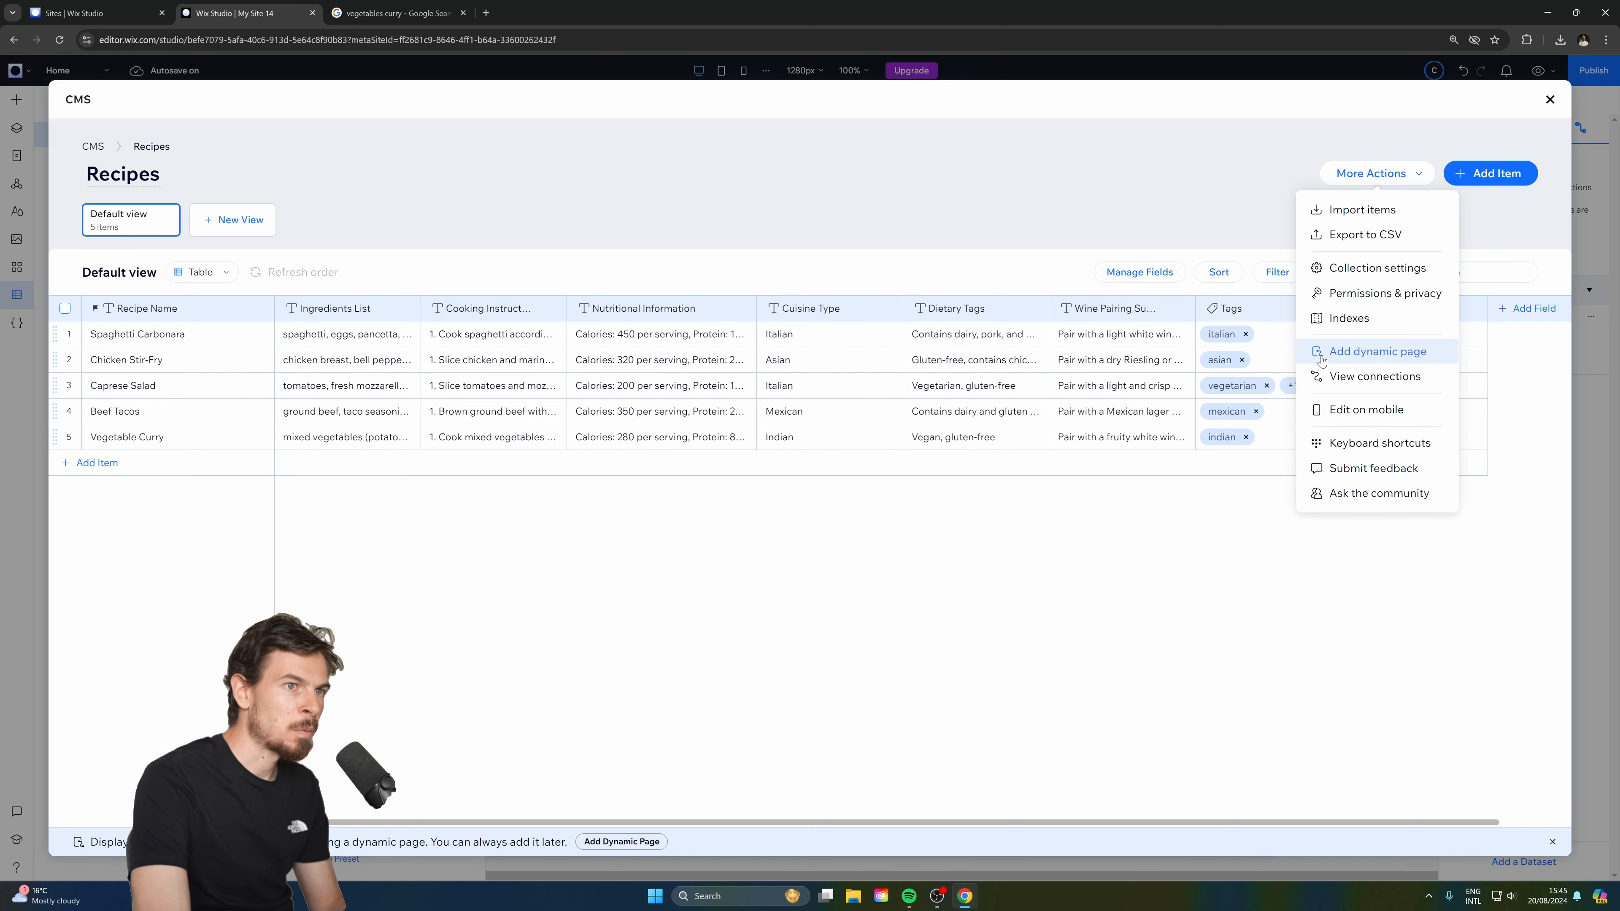
left_click(1375, 352)
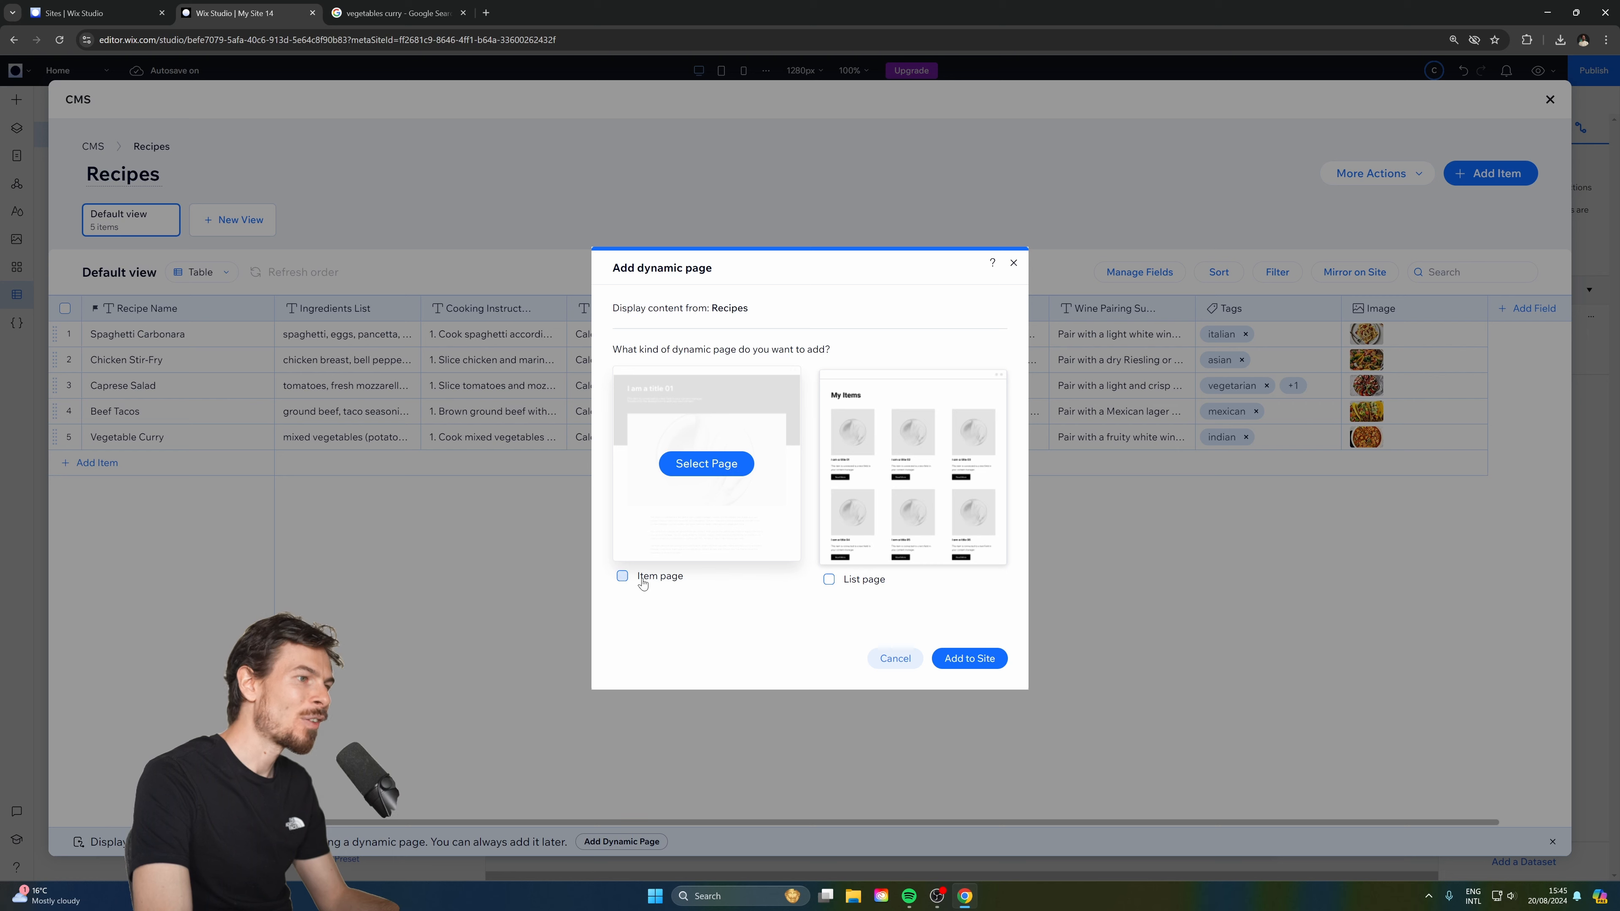
left_click(623, 577)
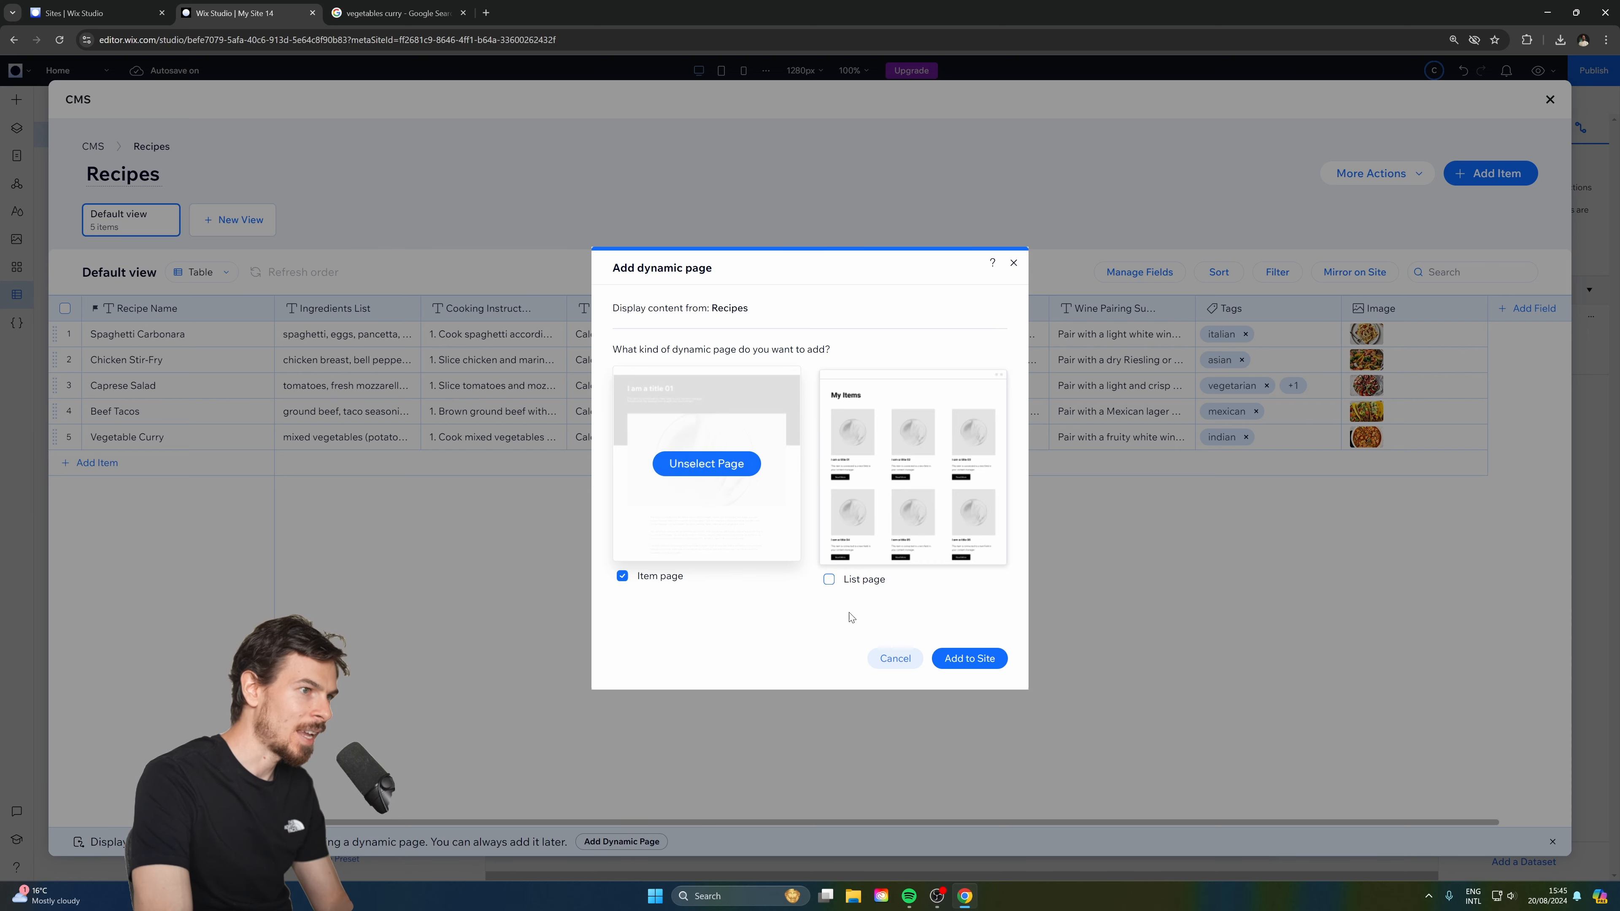
left_click(970, 658)
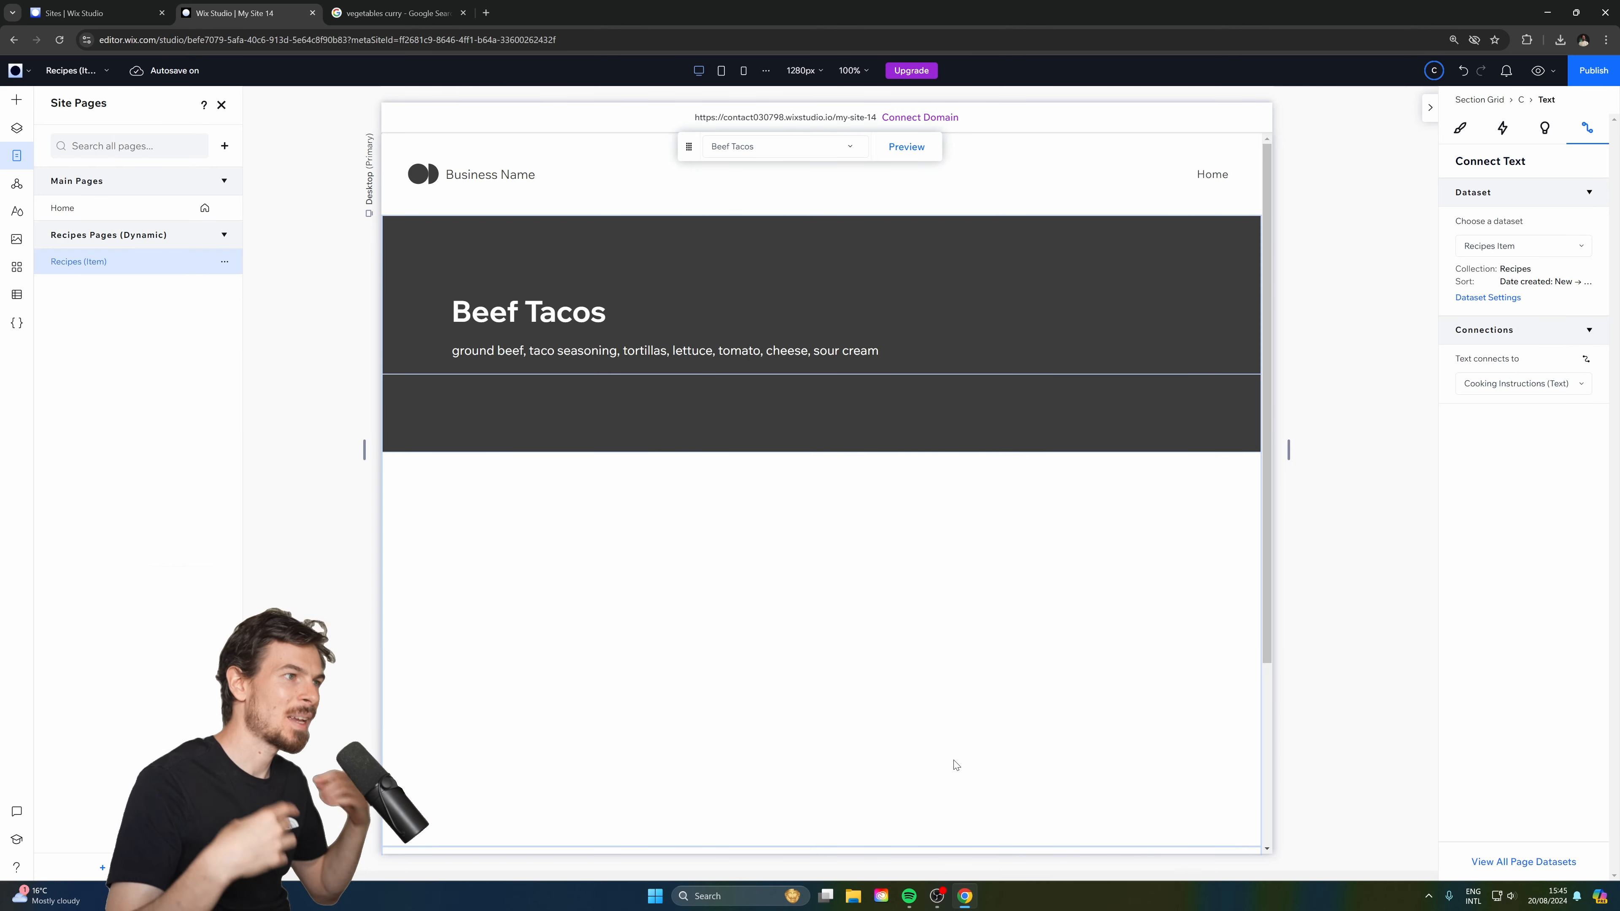
Select the Beef Tacos photo on the recipe page.
scroll(709, 440, "down", 3)
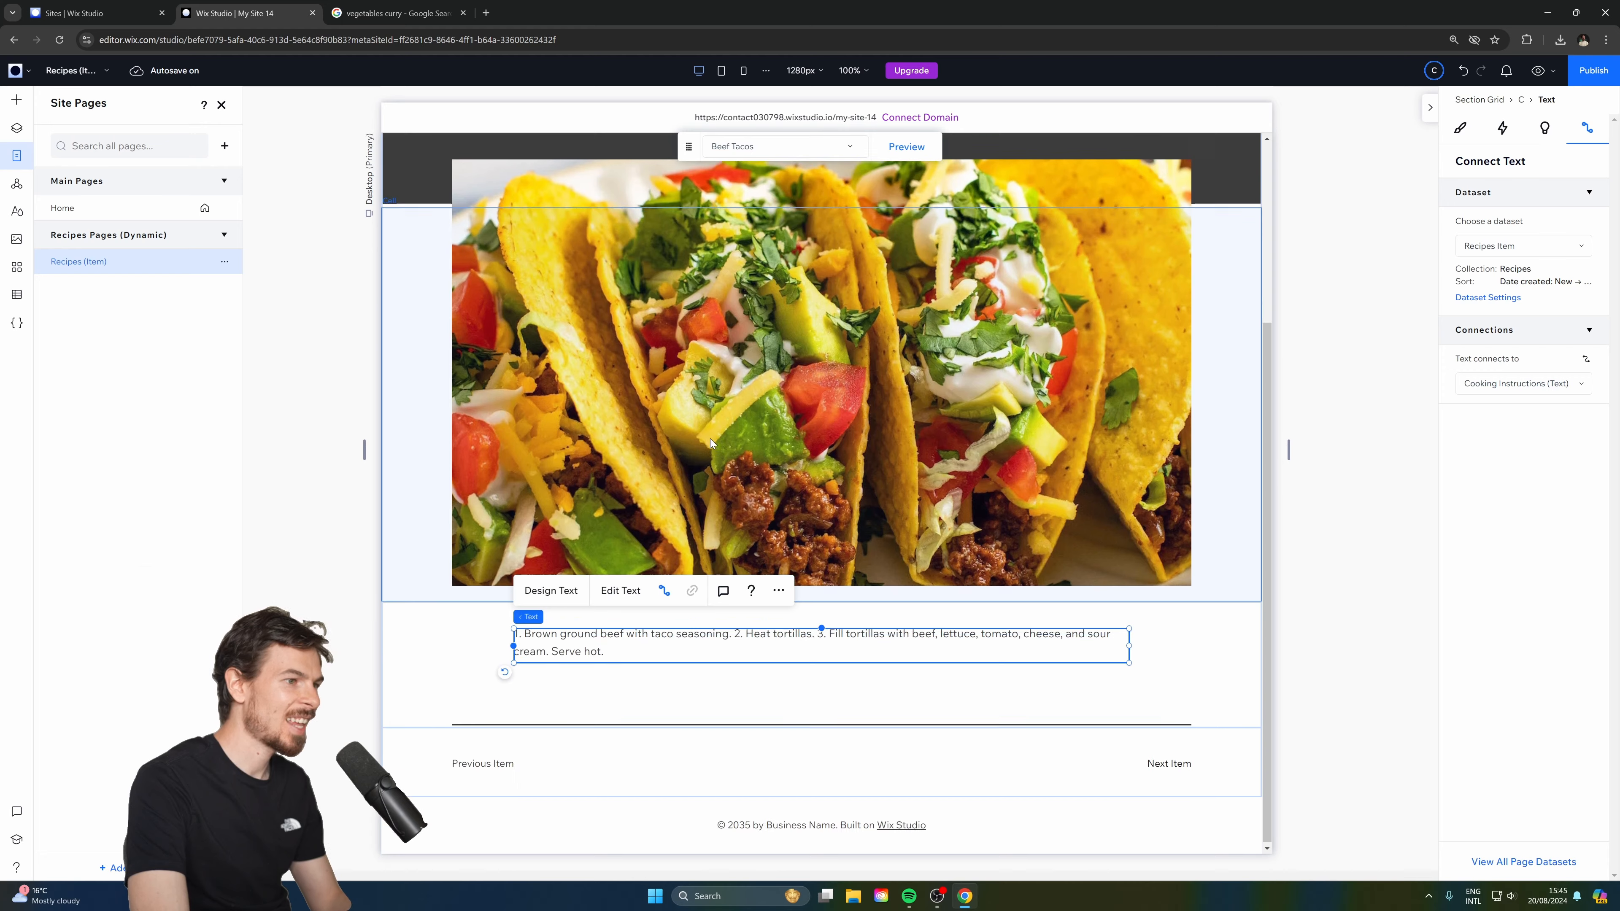
scroll(731, 453, "up", 3)
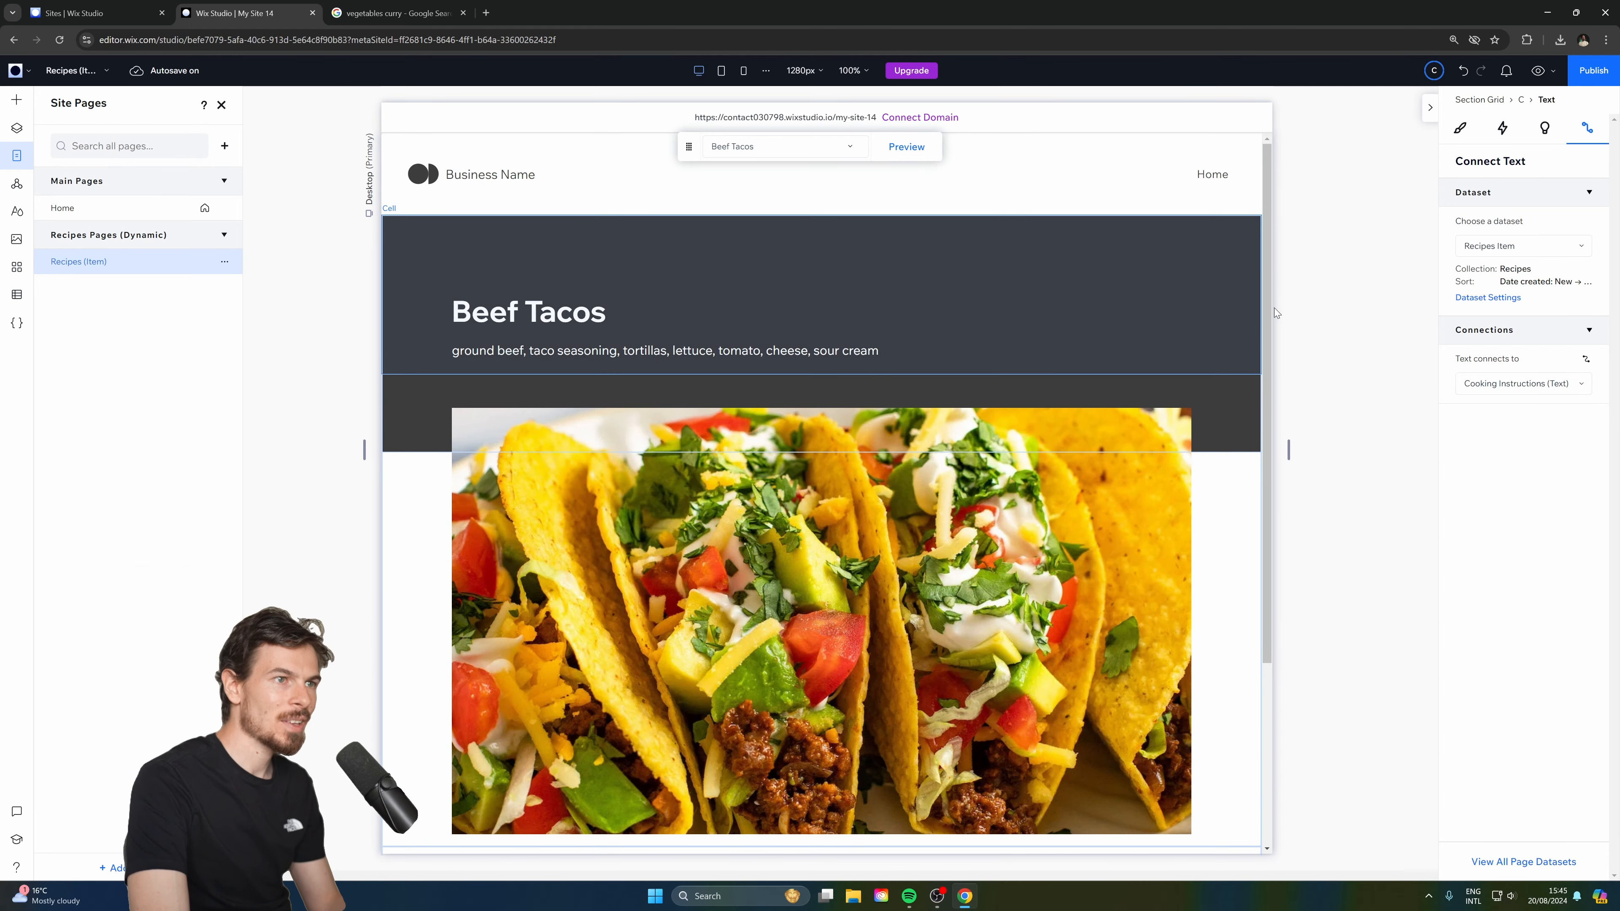
left_click(1301, 316)
scroll(1331, 350, "down", 5)
scroll(1331, 350, "up", 3)
left_click(1063, 584)
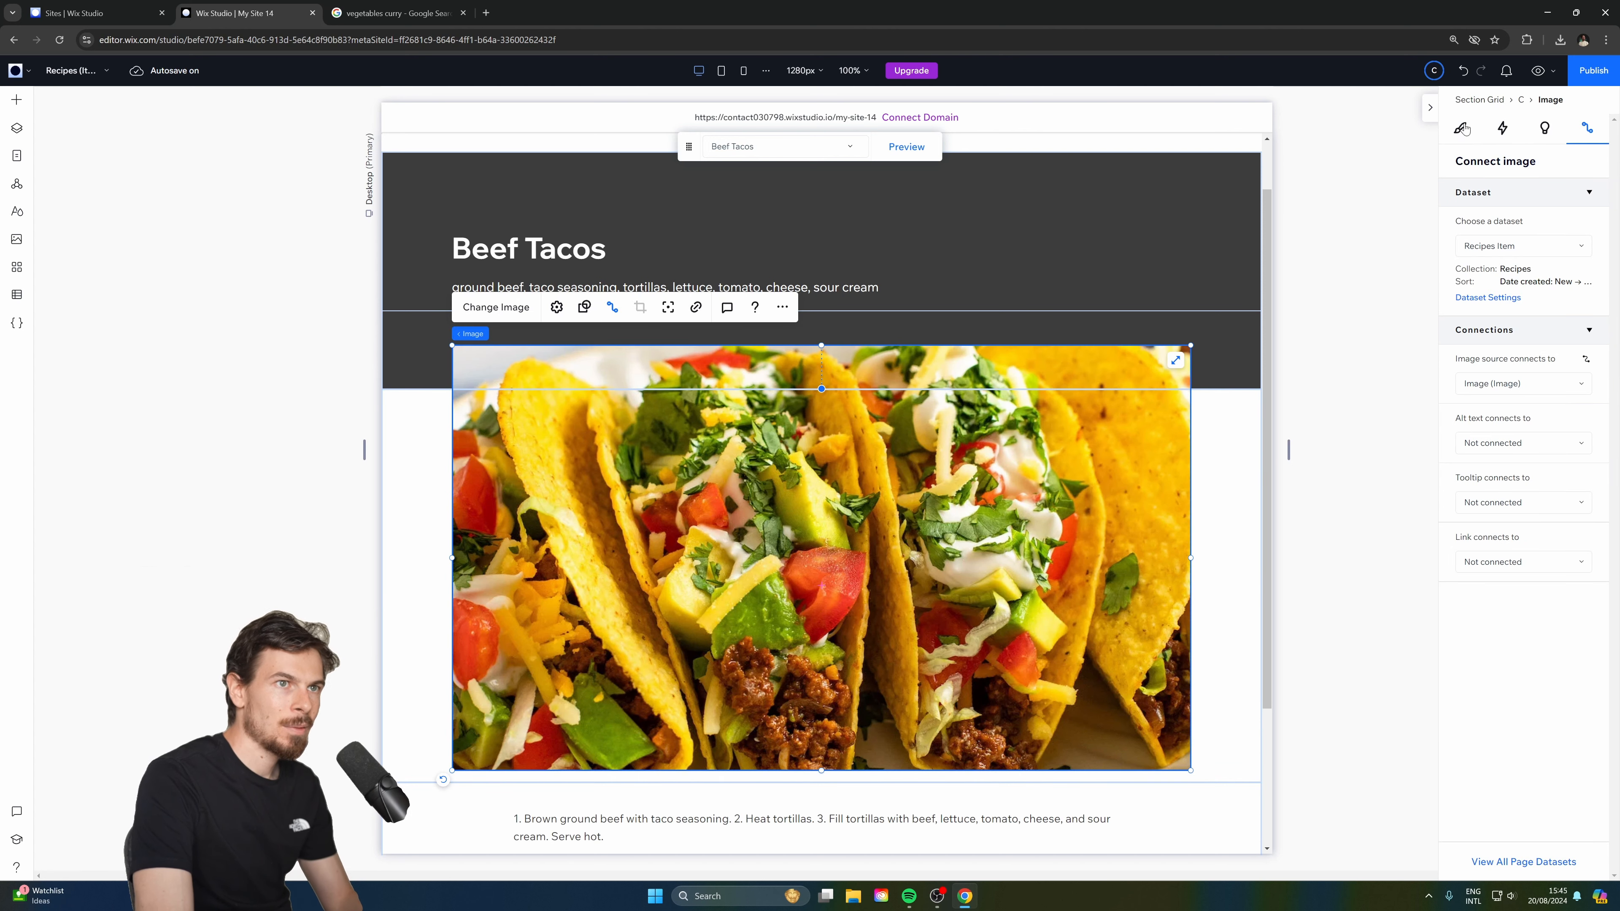
Round the photo's corners using the Design panel's border and corner radius settings.
left_click(1460, 128)
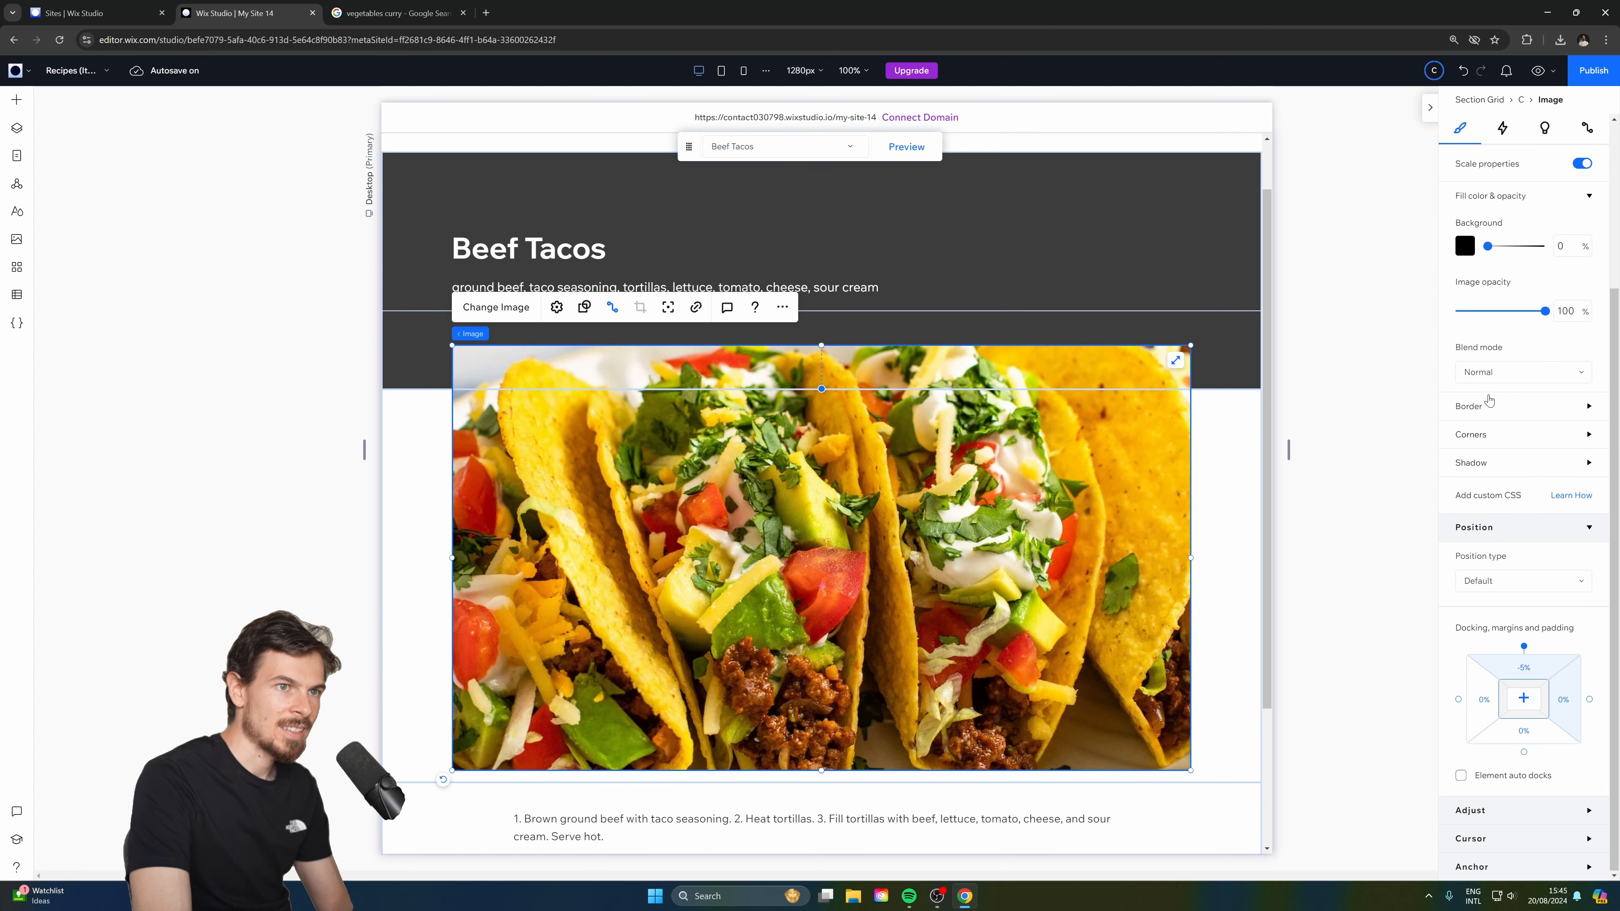
left_click(1489, 409)
left_click(1493, 409)
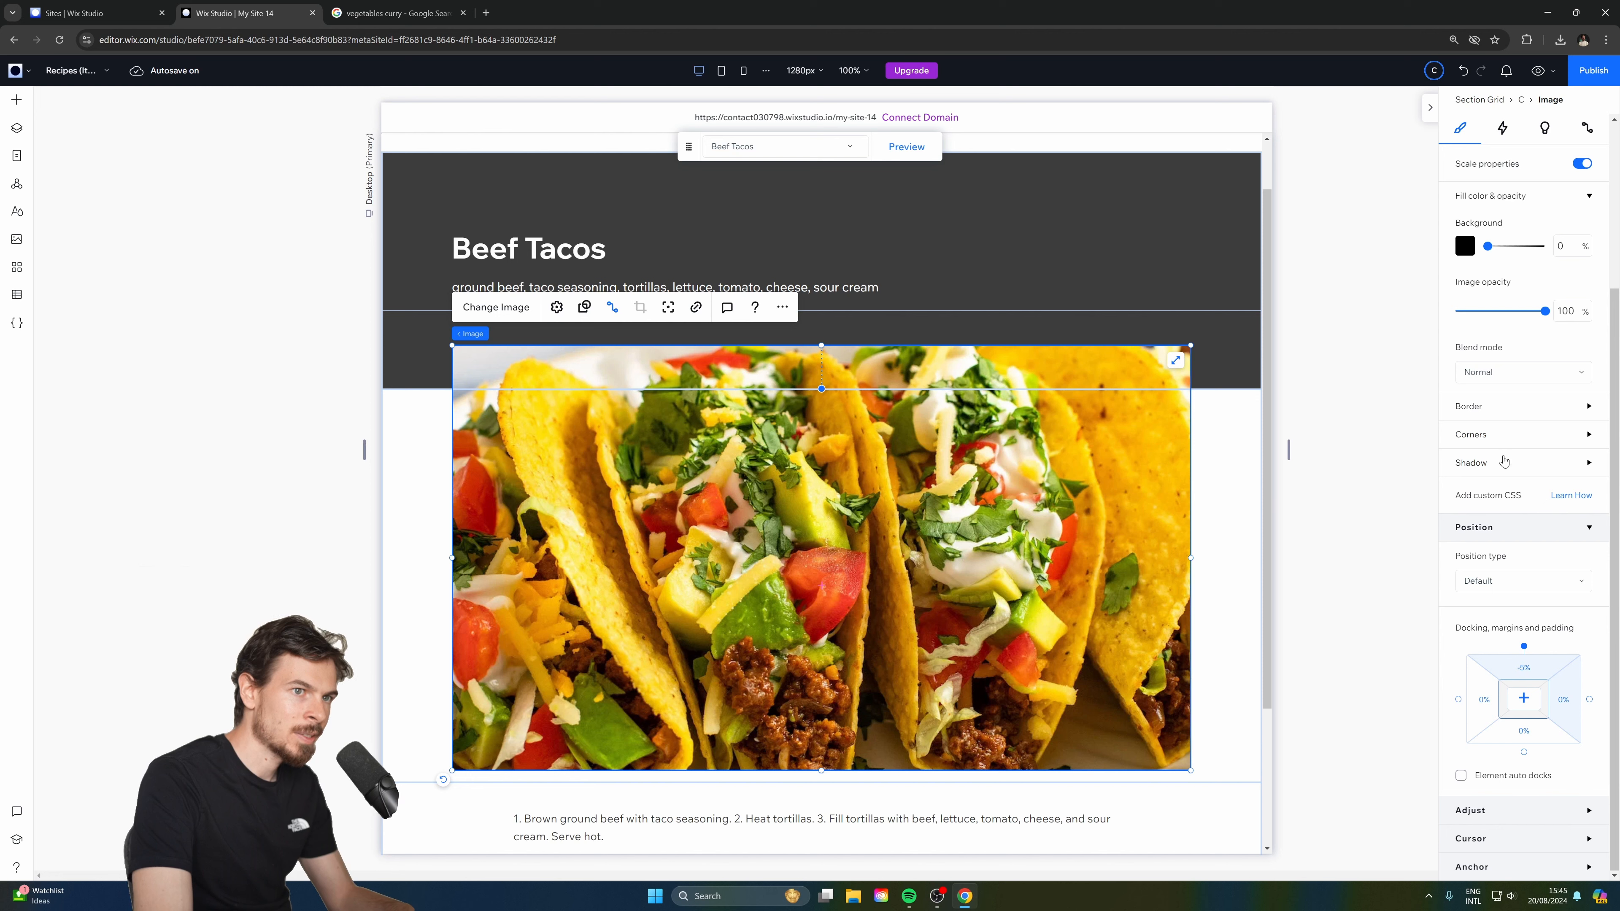
left_click(1487, 408)
left_click(1570, 516)
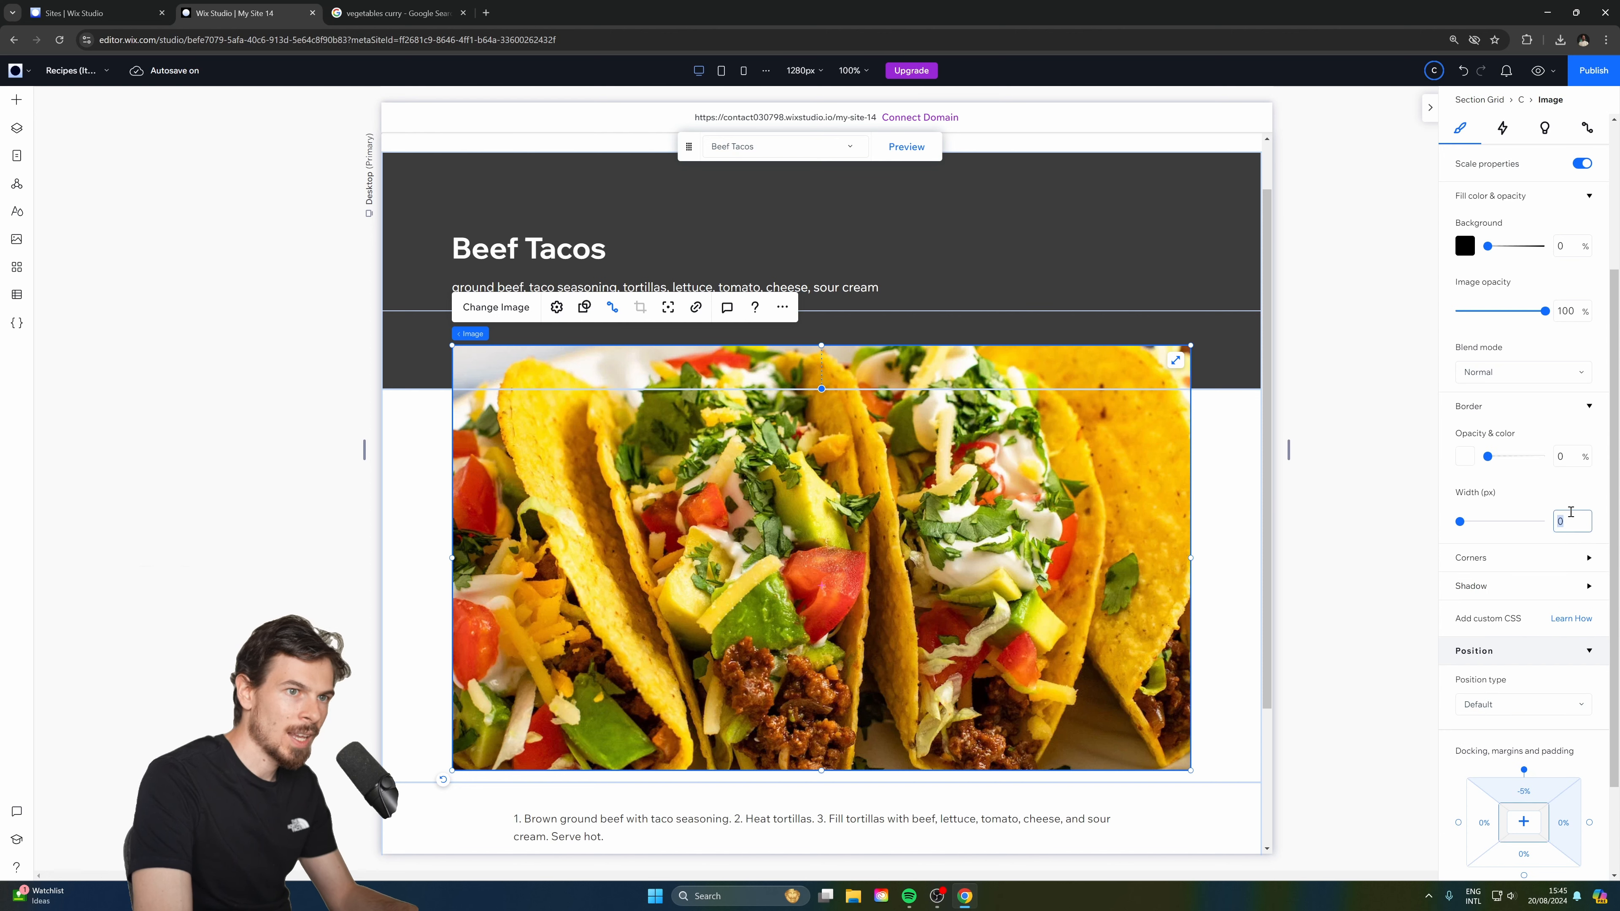
left_click(1550, 557)
scroll(1550, 568, "down", 1)
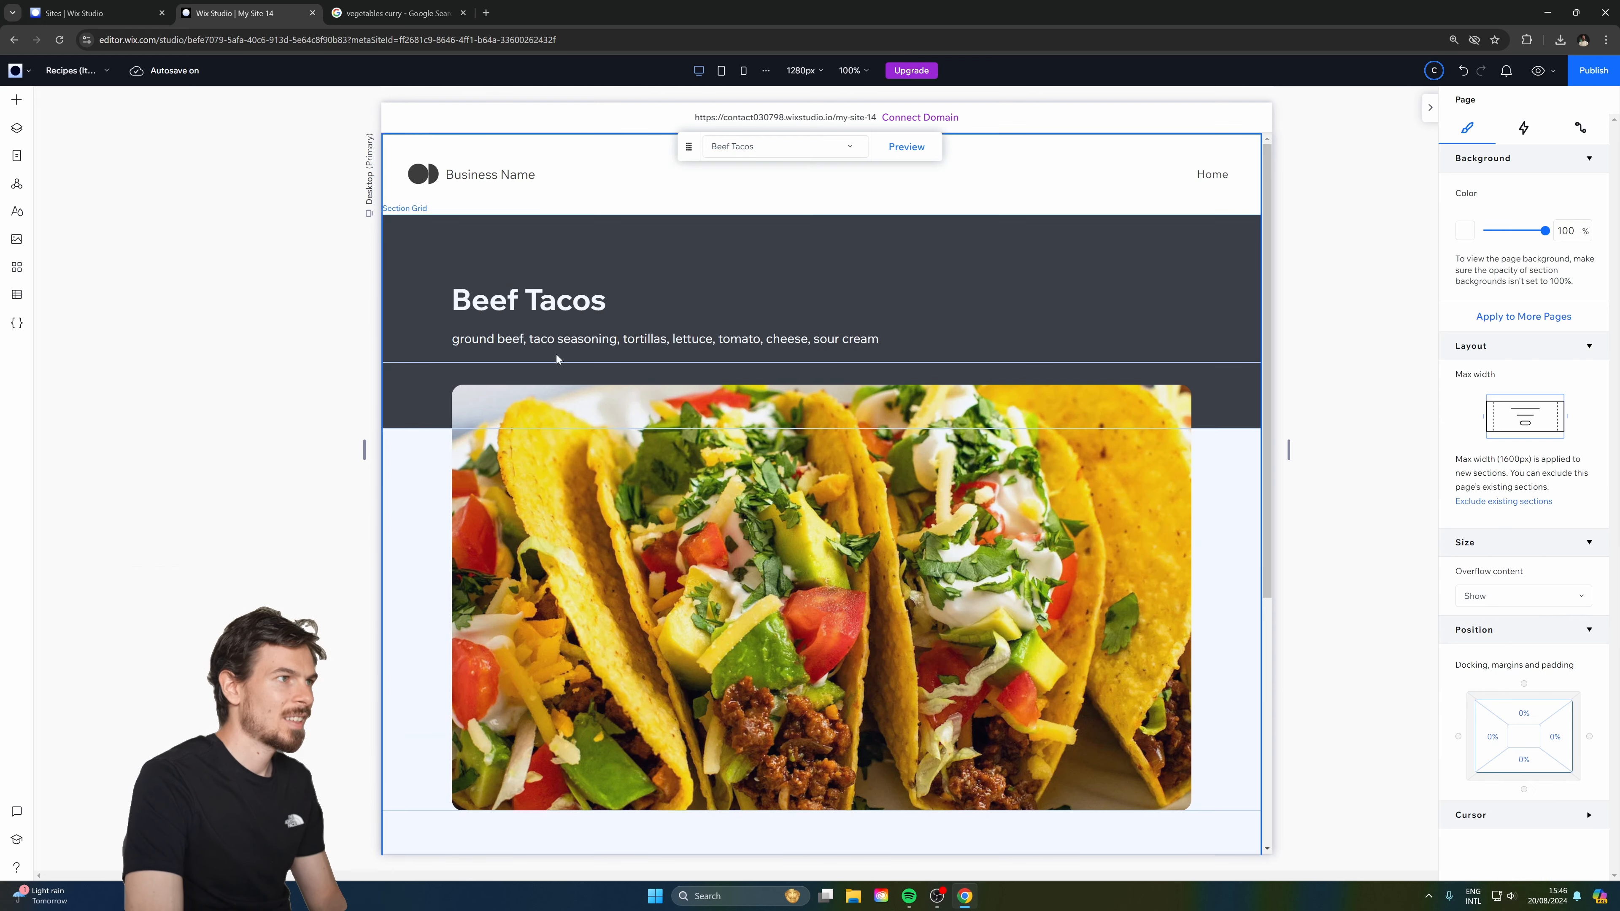
scroll(557, 354, "down", 6)
scroll(554, 304, "up", 5)
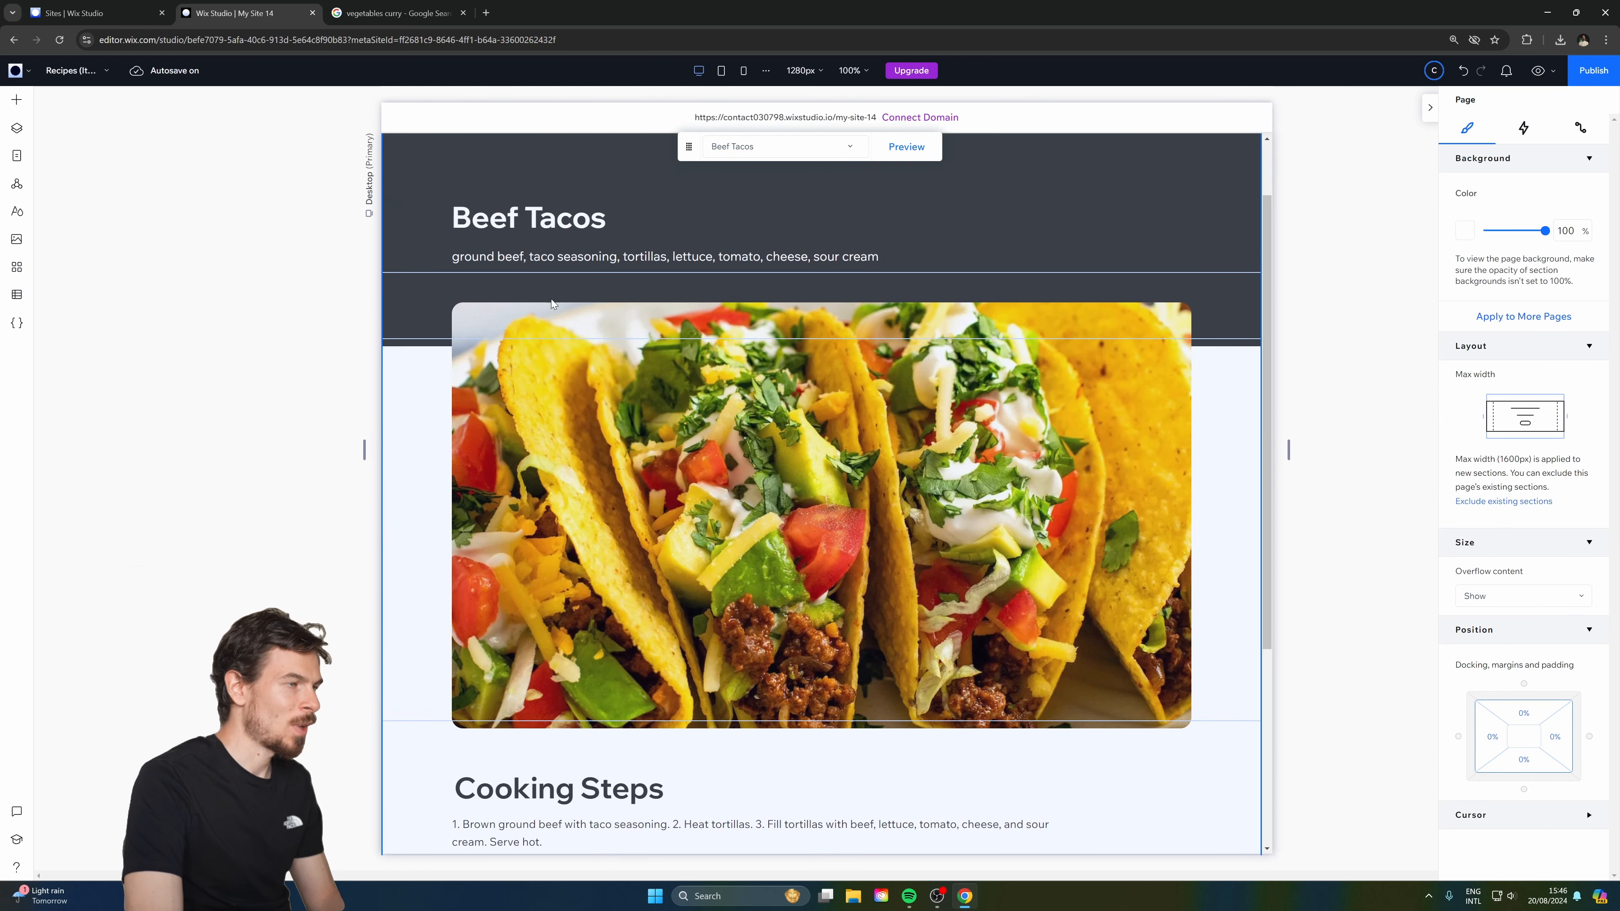
Set the Cooking Steps heading to 24 px Geist Bold.
scroll(553, 305, "down", 5)
left_click(553, 472)
left_click(553, 474)
left_click(565, 485)
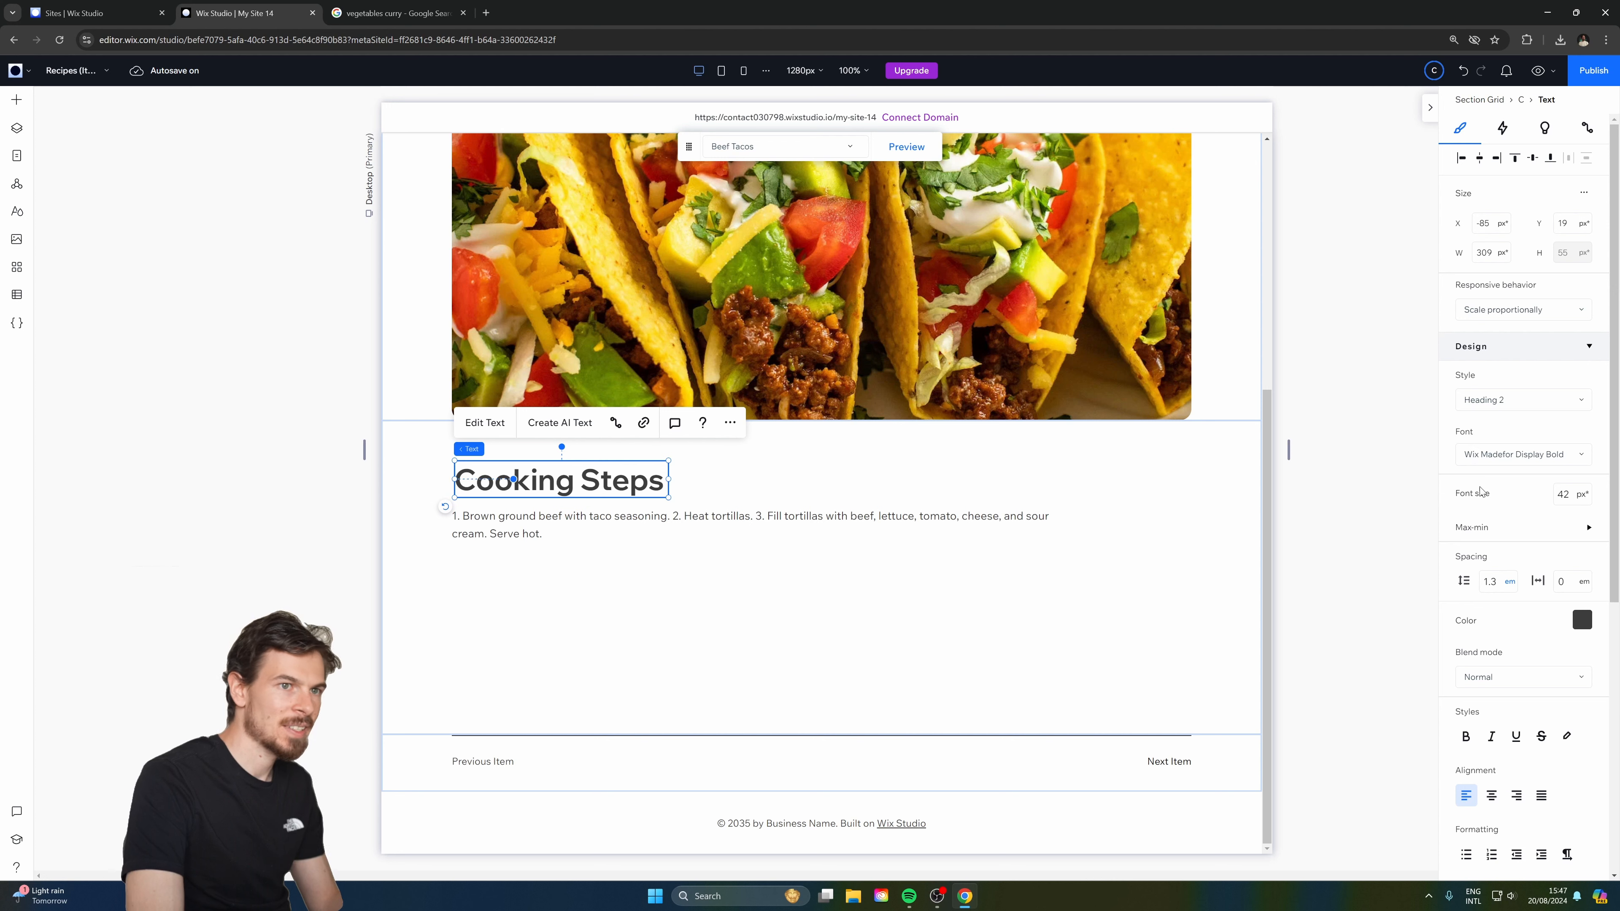
left_click(1574, 491)
type("24")
key("Return")
left_click(1524, 454)
type("Geist Ultra Light")
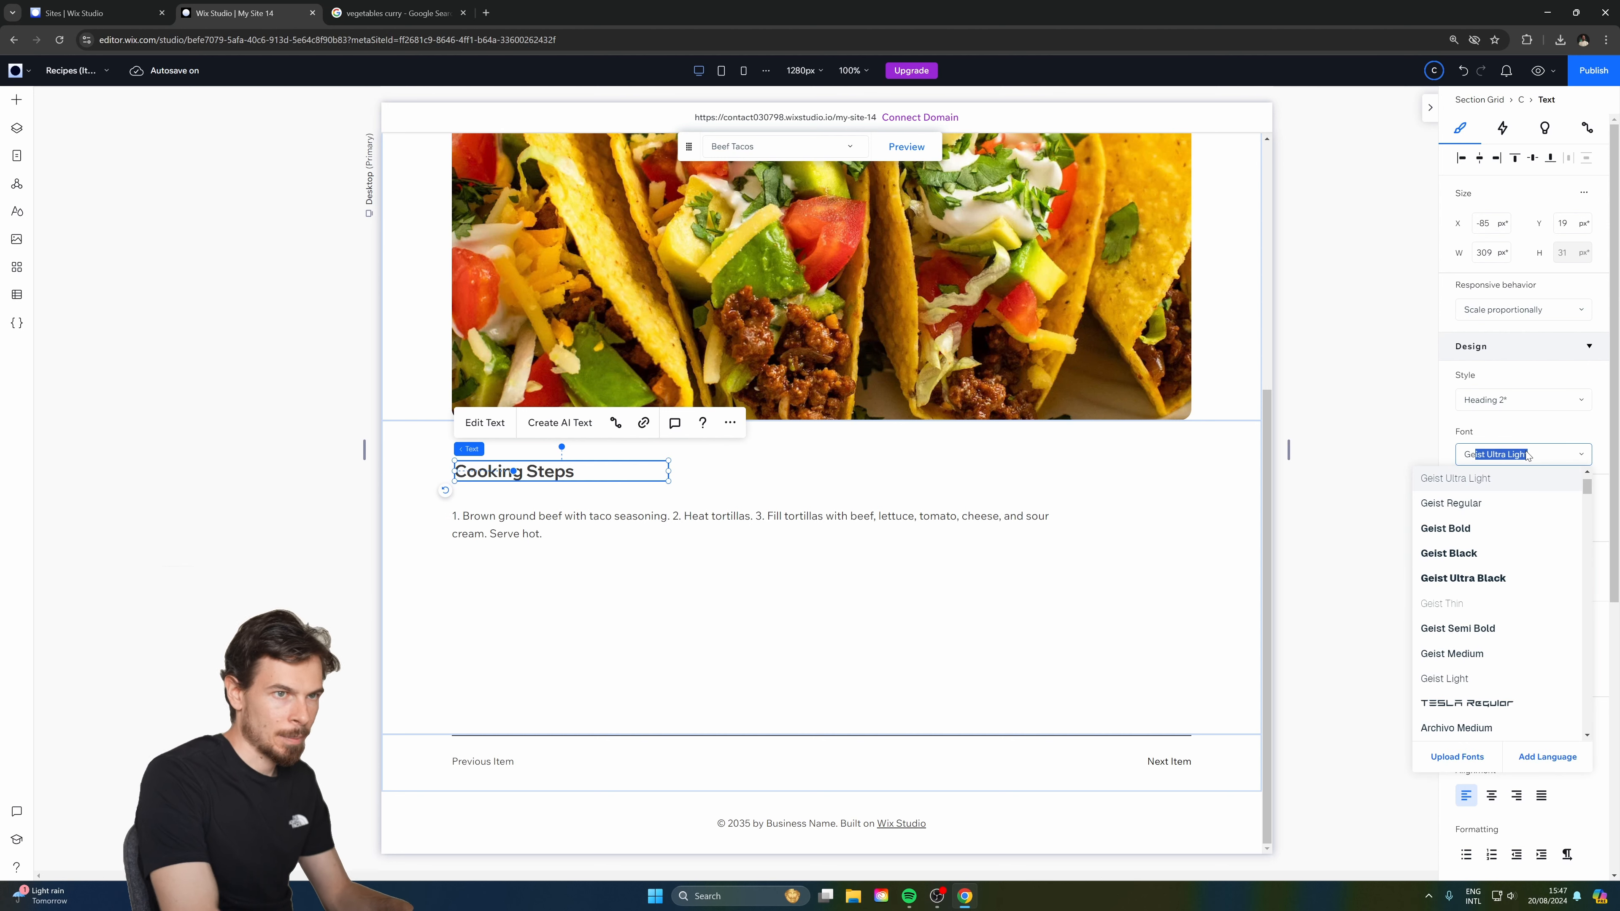
left_click(560, 524)
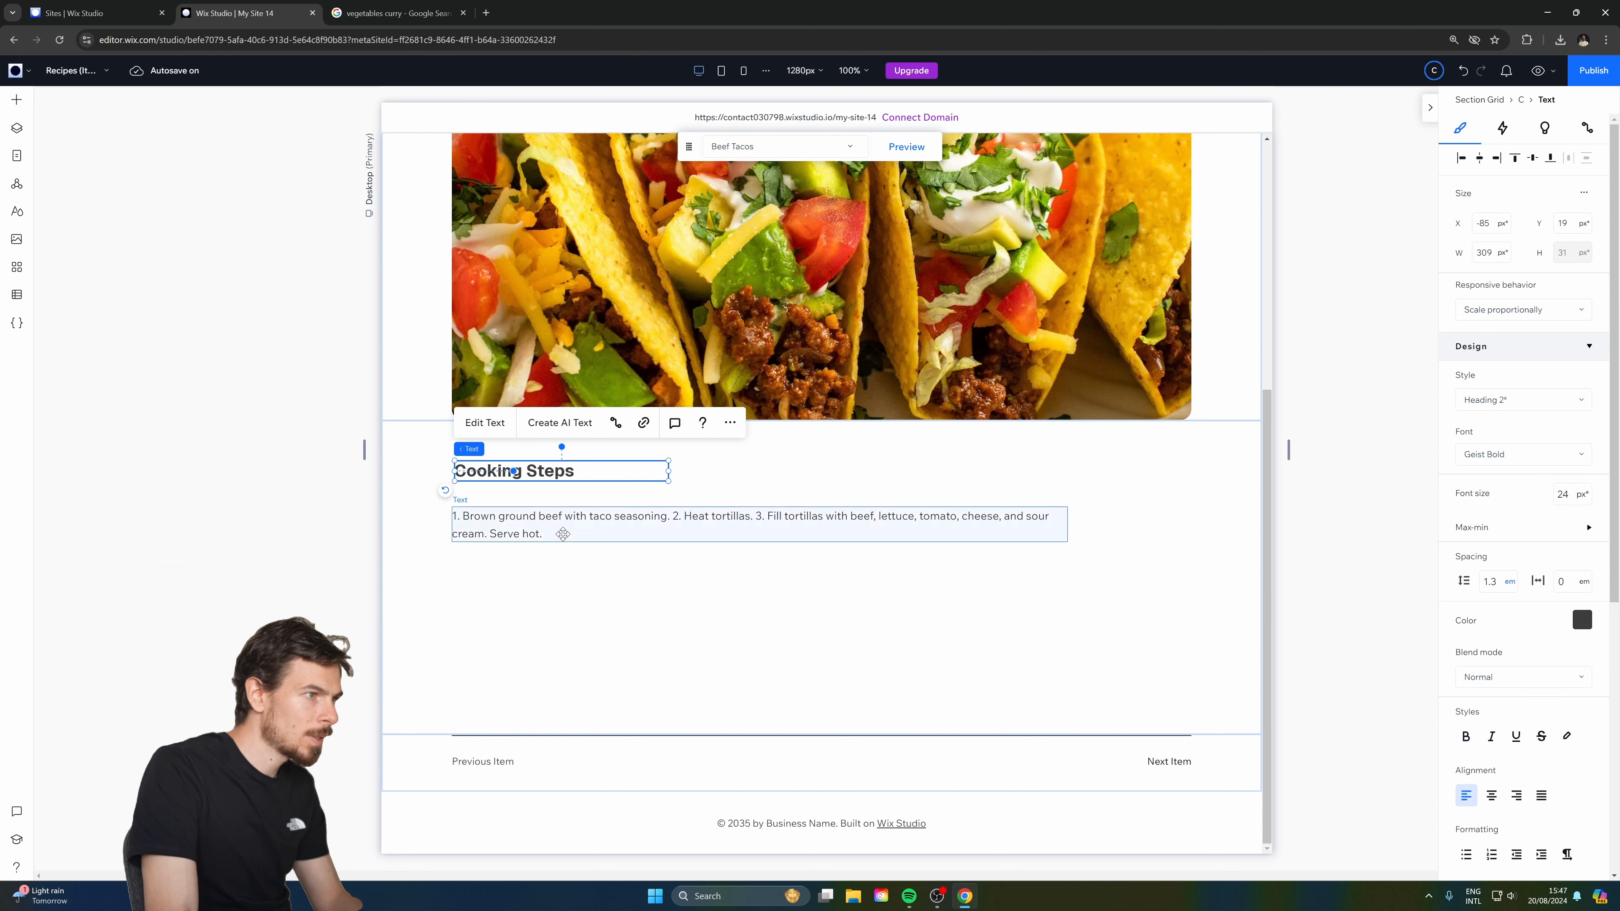
Move the steps paragraph under the heading, then copy and paste both beneath the original.
left_click_drag(560, 526, 564, 512)
left_click(537, 475)
left_click(544, 502, "shift")
key("ctrl+c")
key("ctrl+v")
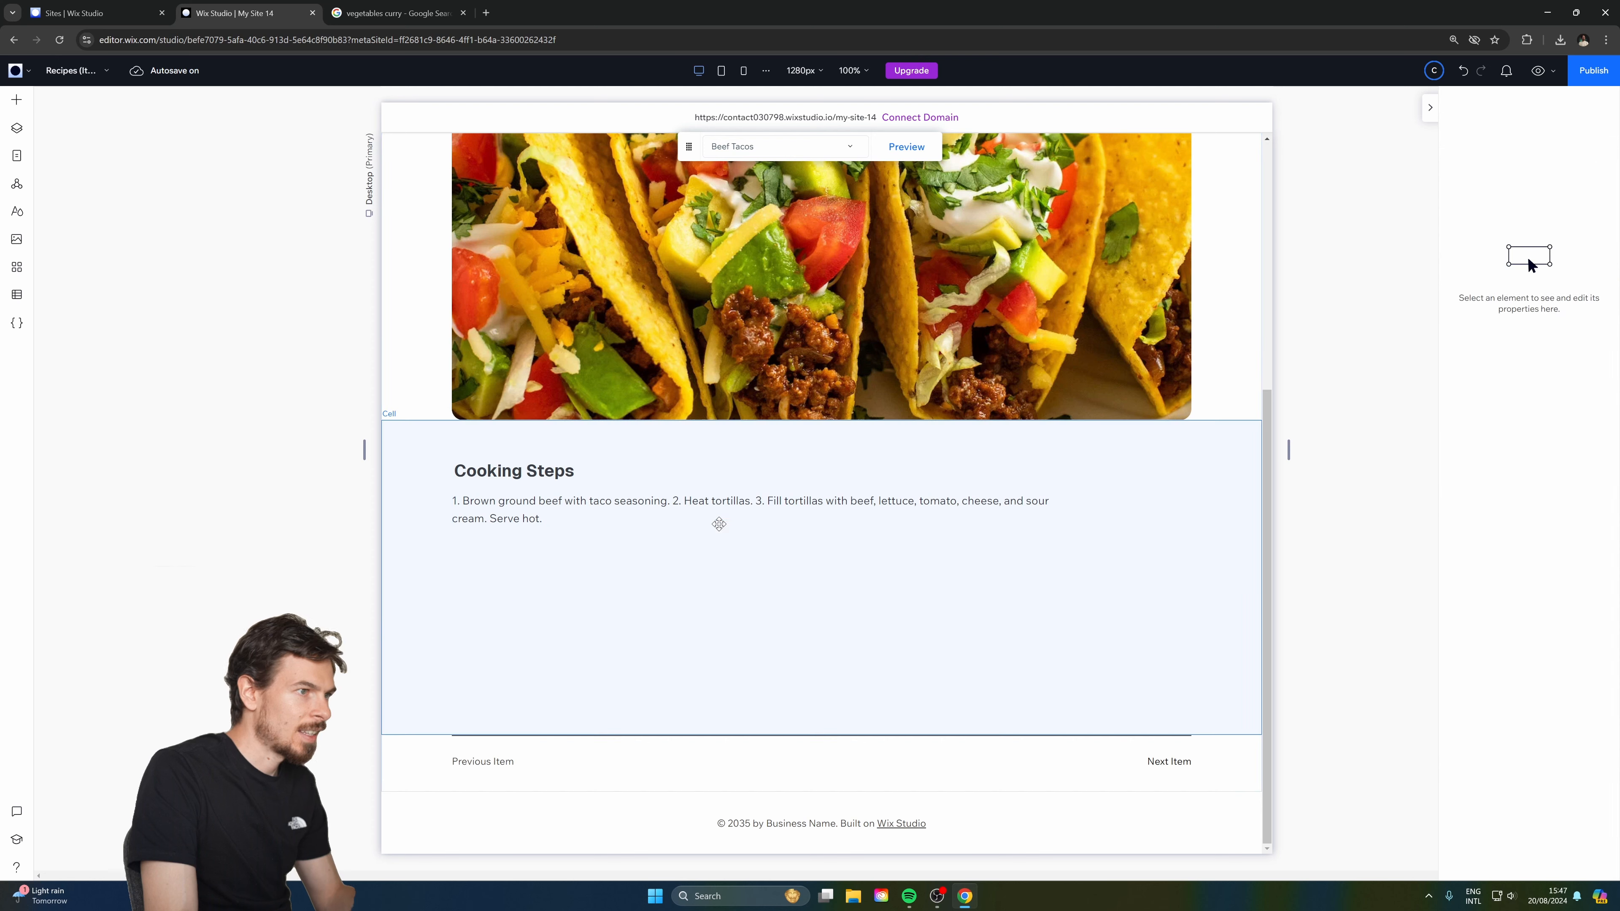
left_click_drag(622, 580, 539, 598)
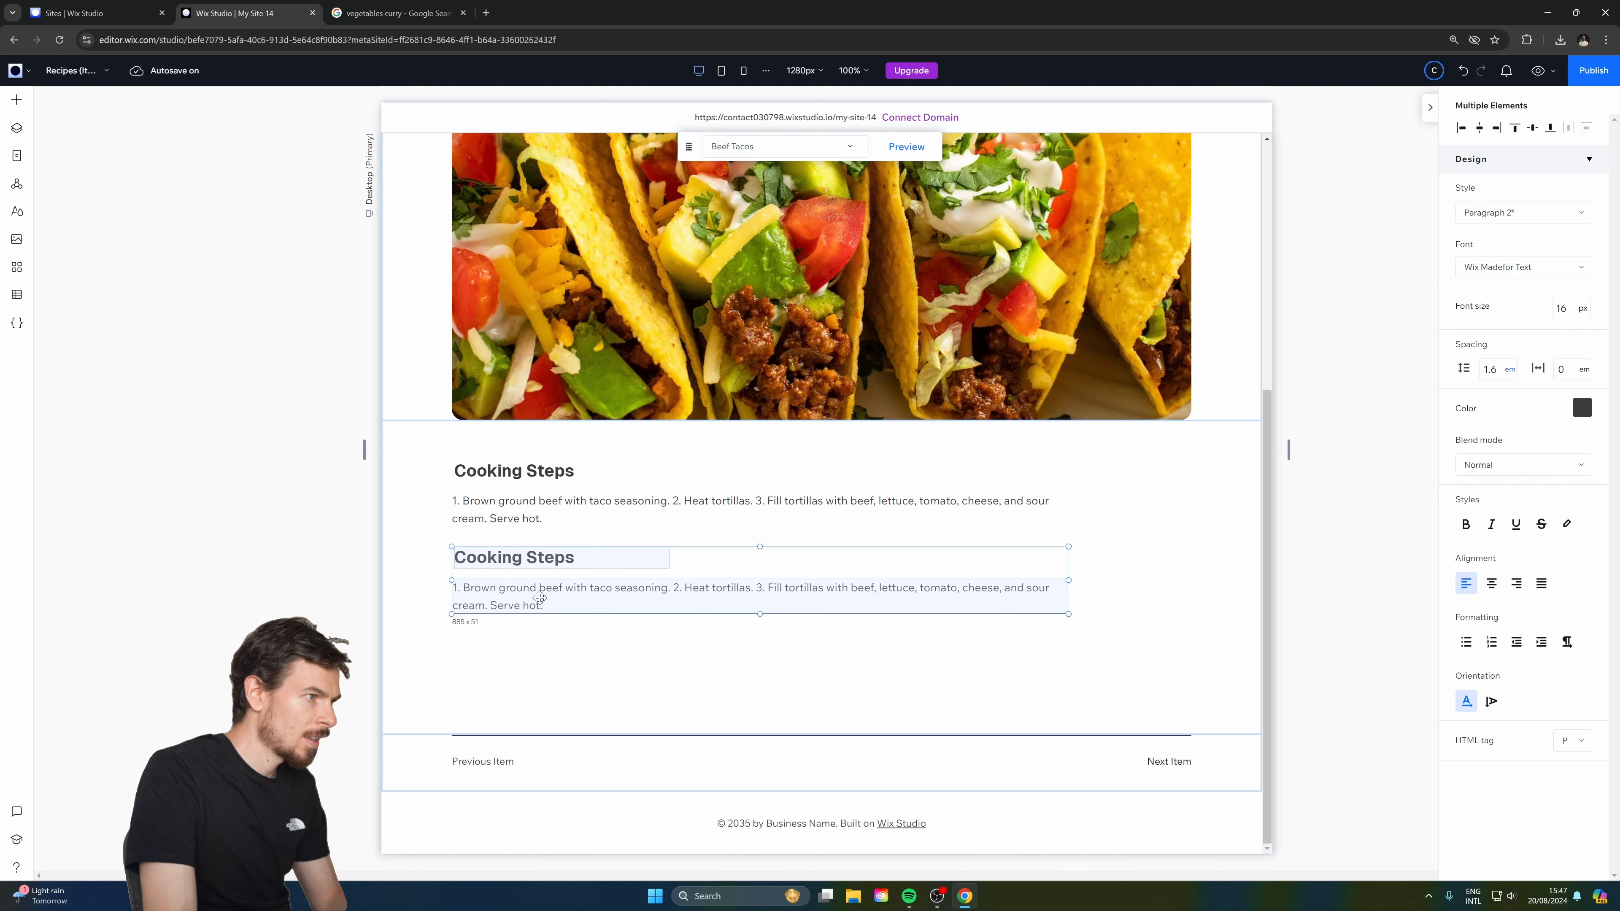
Bind the copied paragraph to the Recipes Ingredients List field.
left_click(581, 594)
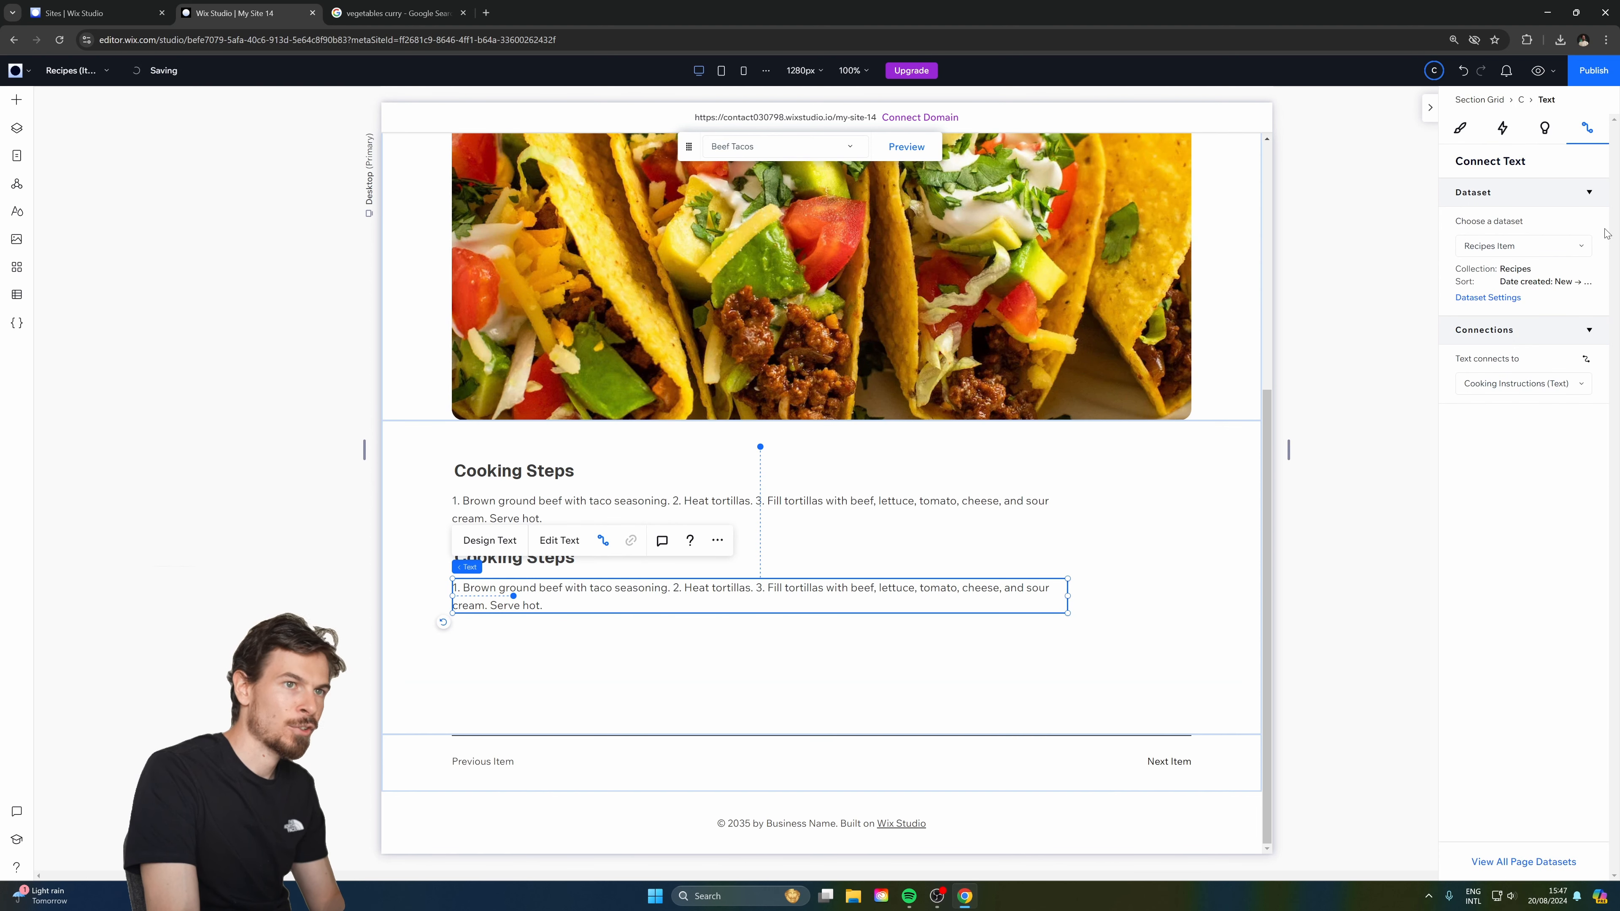
left_click(1515, 383)
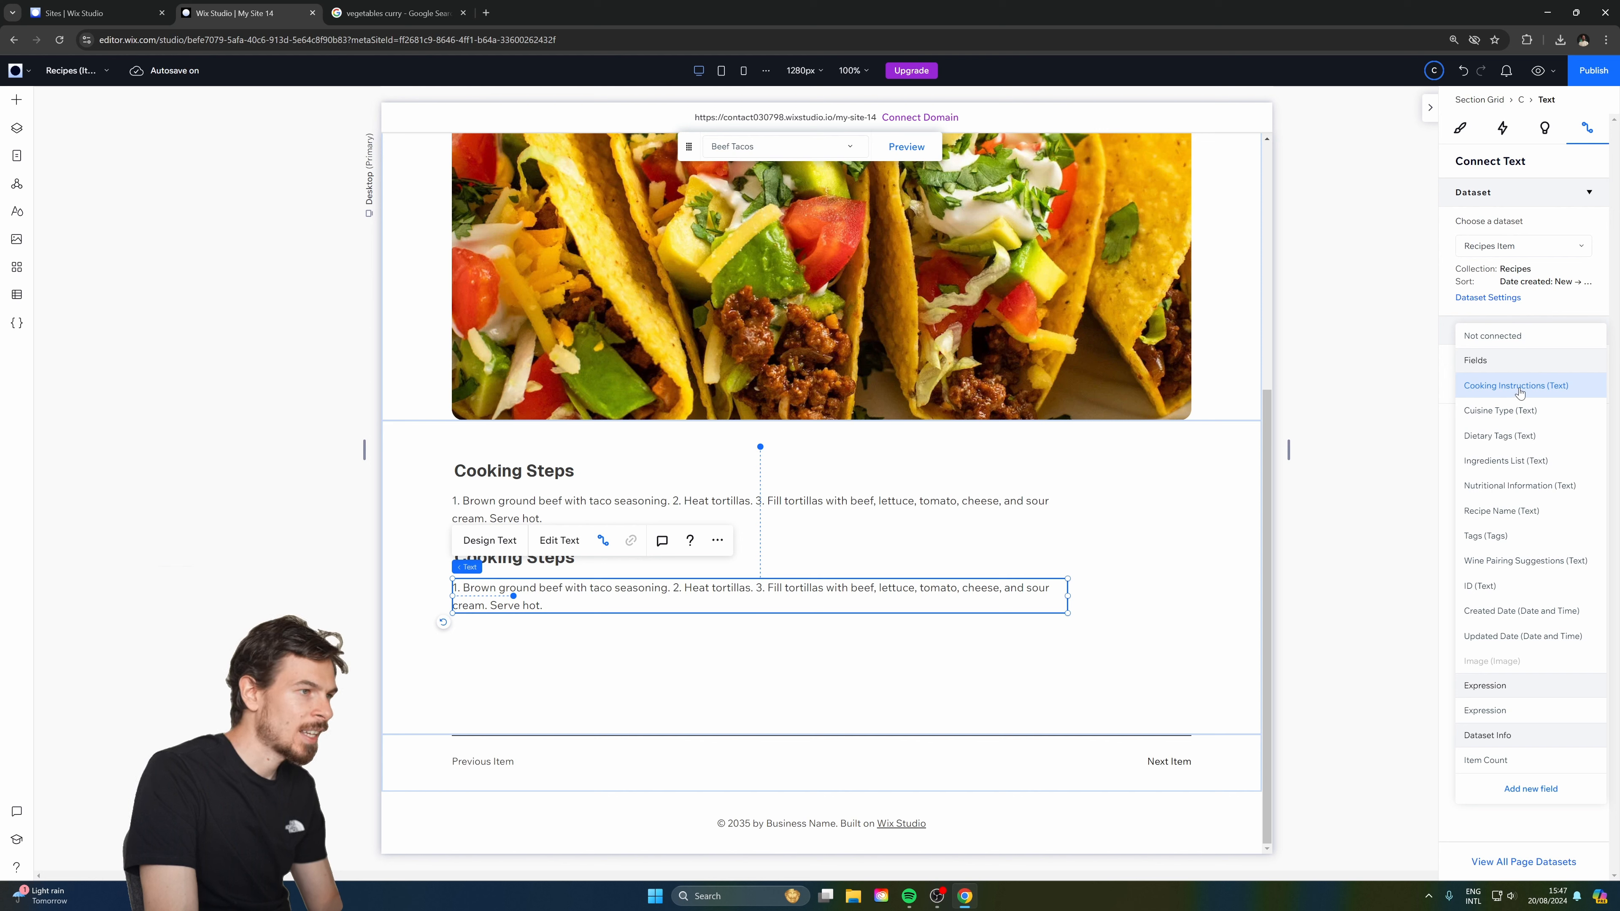
left_click(1523, 462)
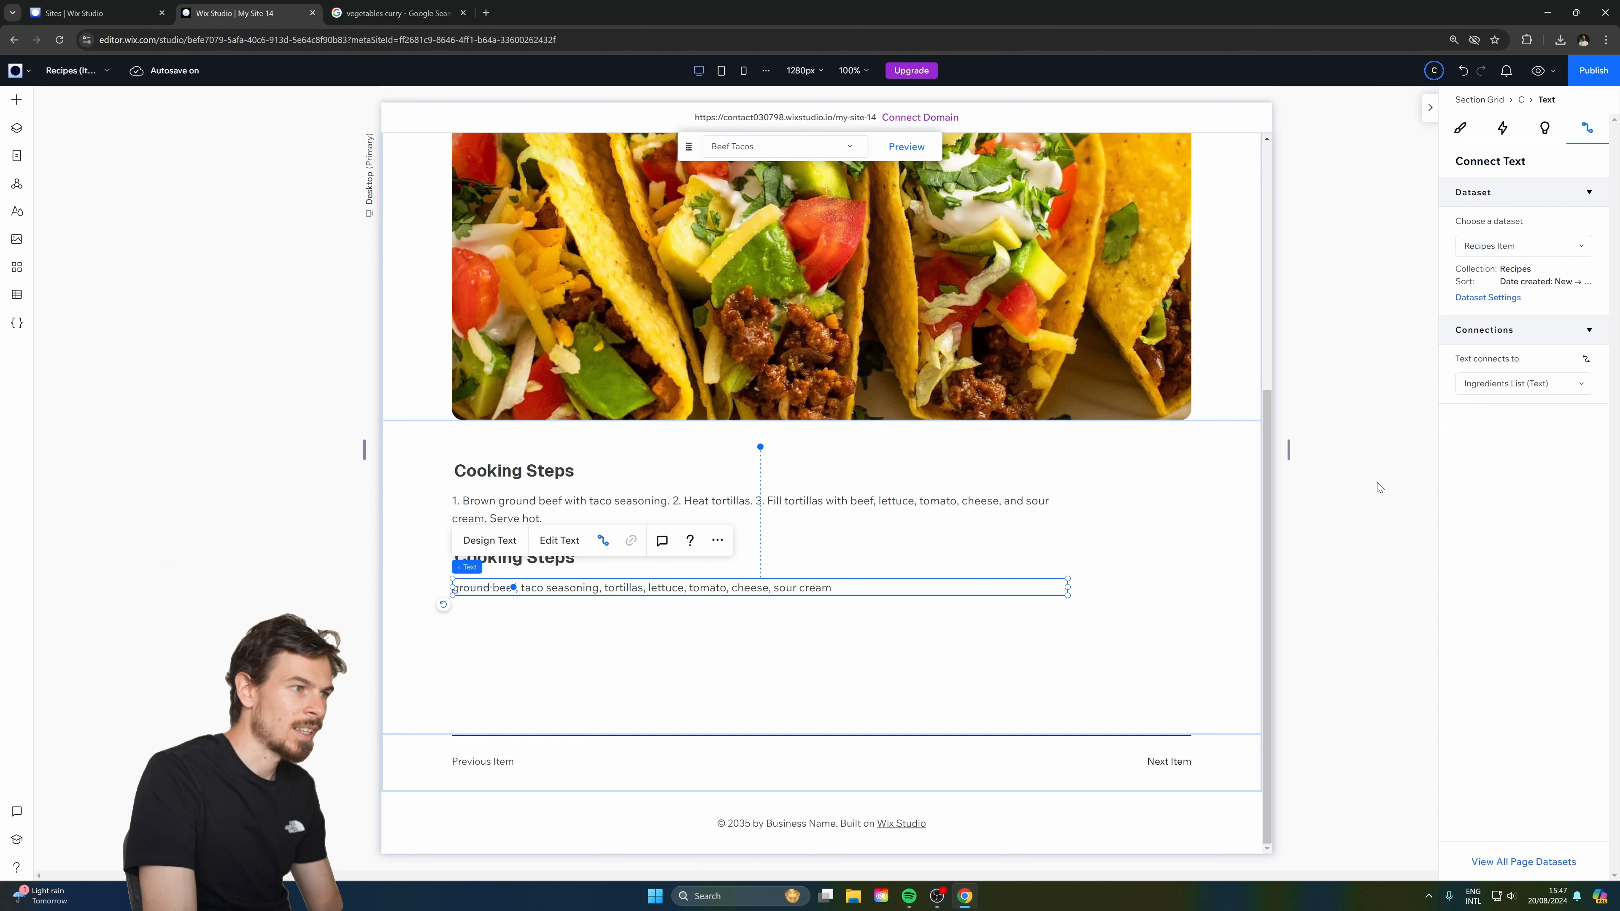
Retitle the copied heading 'Ingredient List'.
left_click(552, 561)
double_click(552, 561)
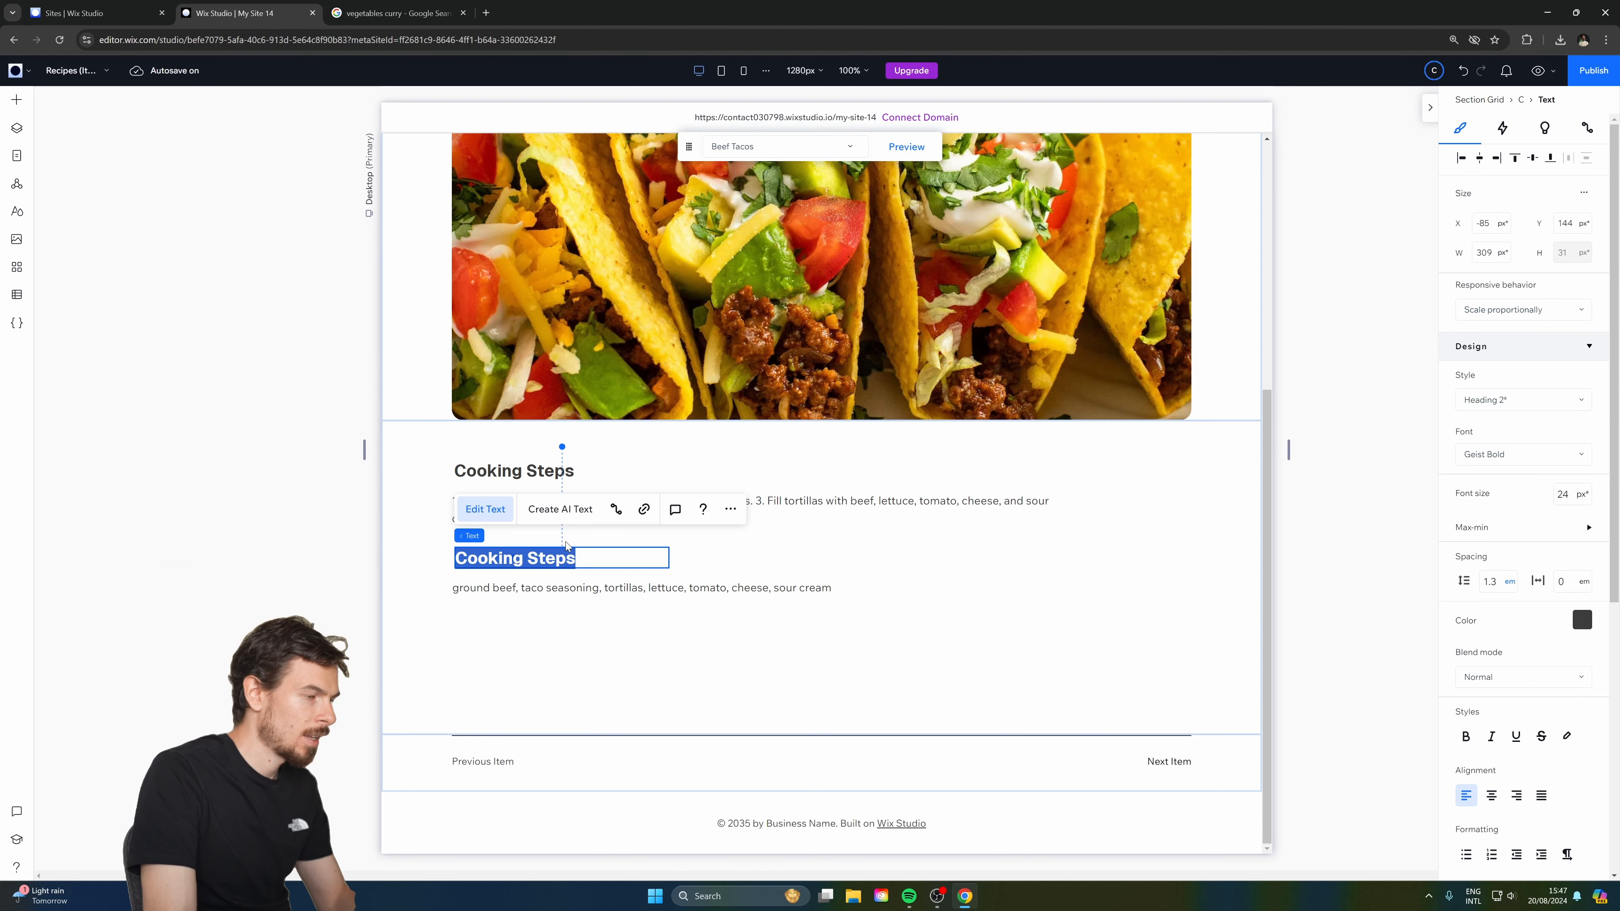
key("BackSpace")
type("Ingredient List")
left_click(707, 623)
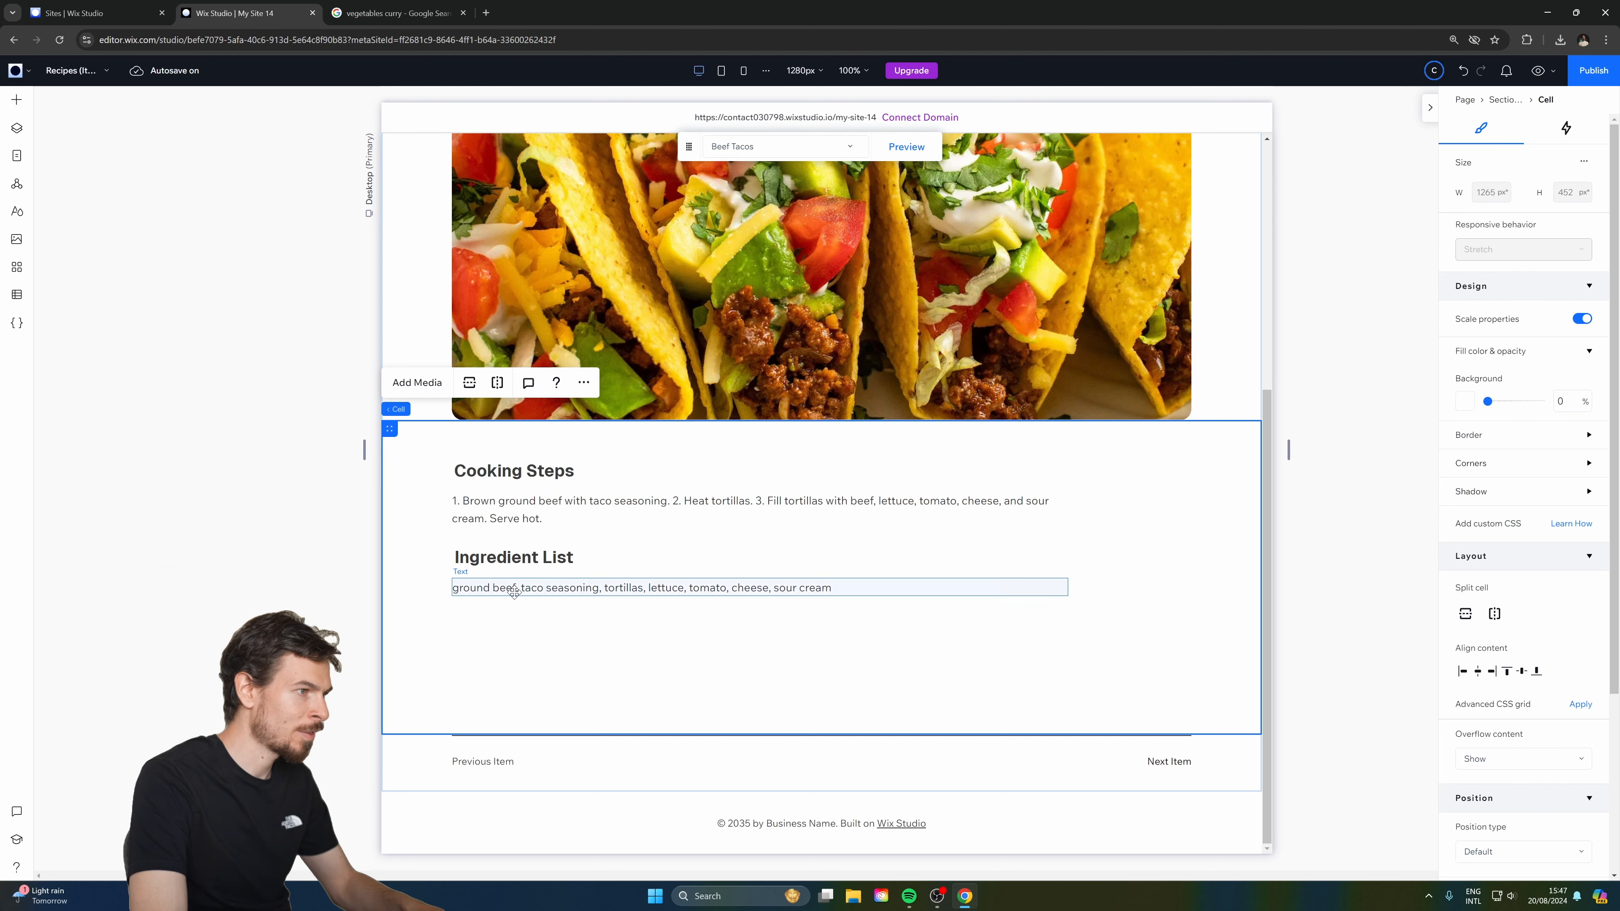
left_click(17, 295)
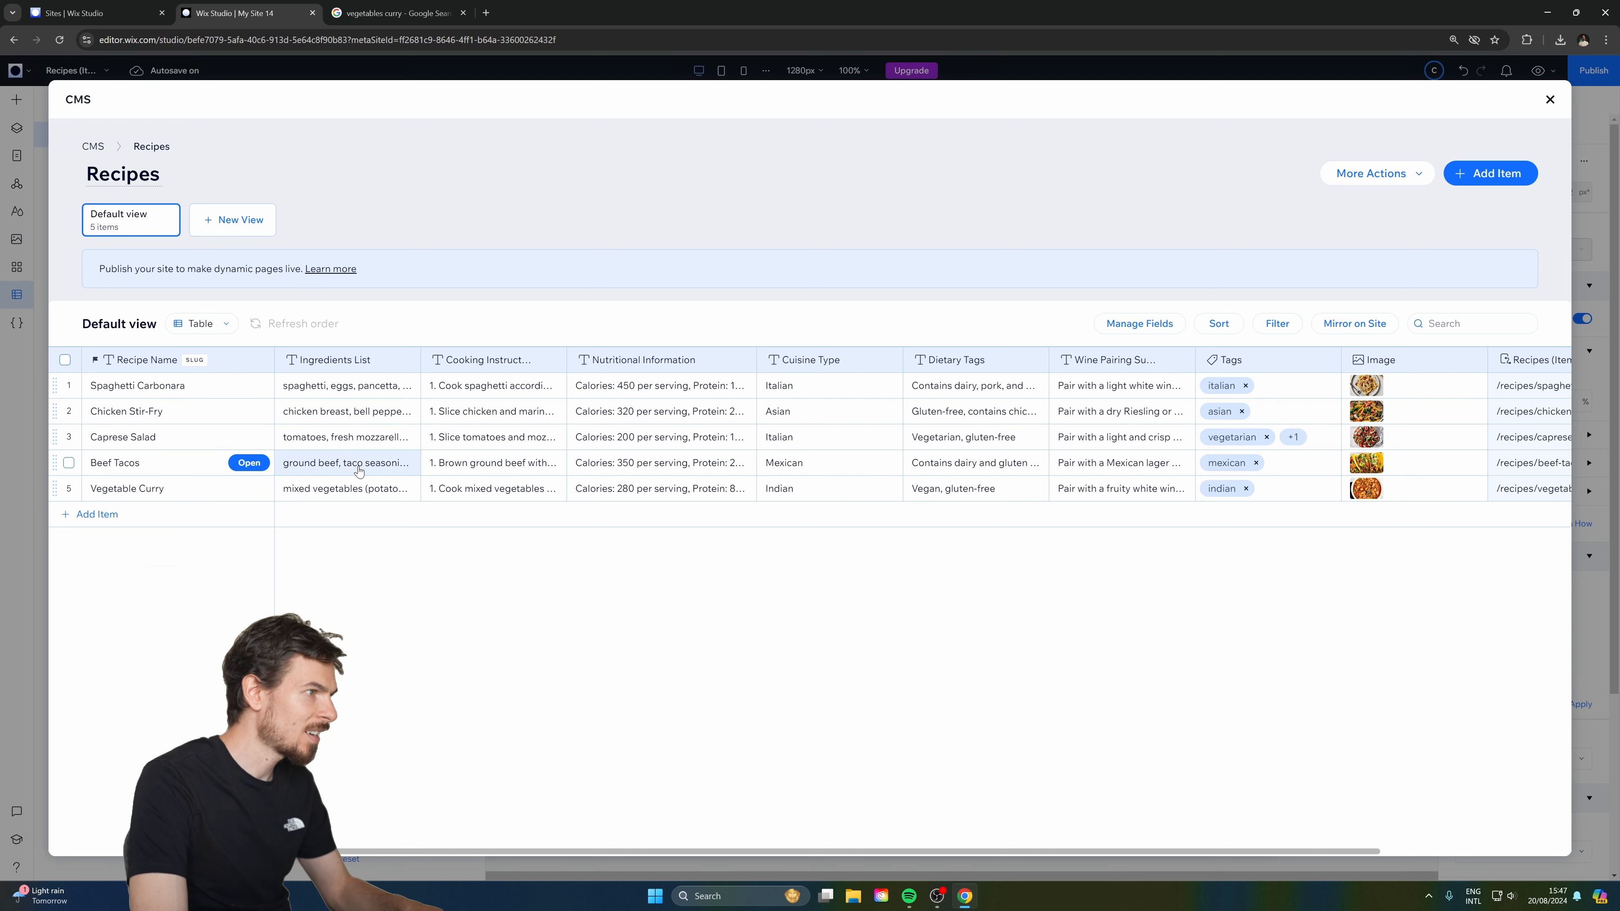
left_click(390, 469)
left_click(351, 463)
left_click_drag(355, 464, 406, 467)
left_click(407, 467)
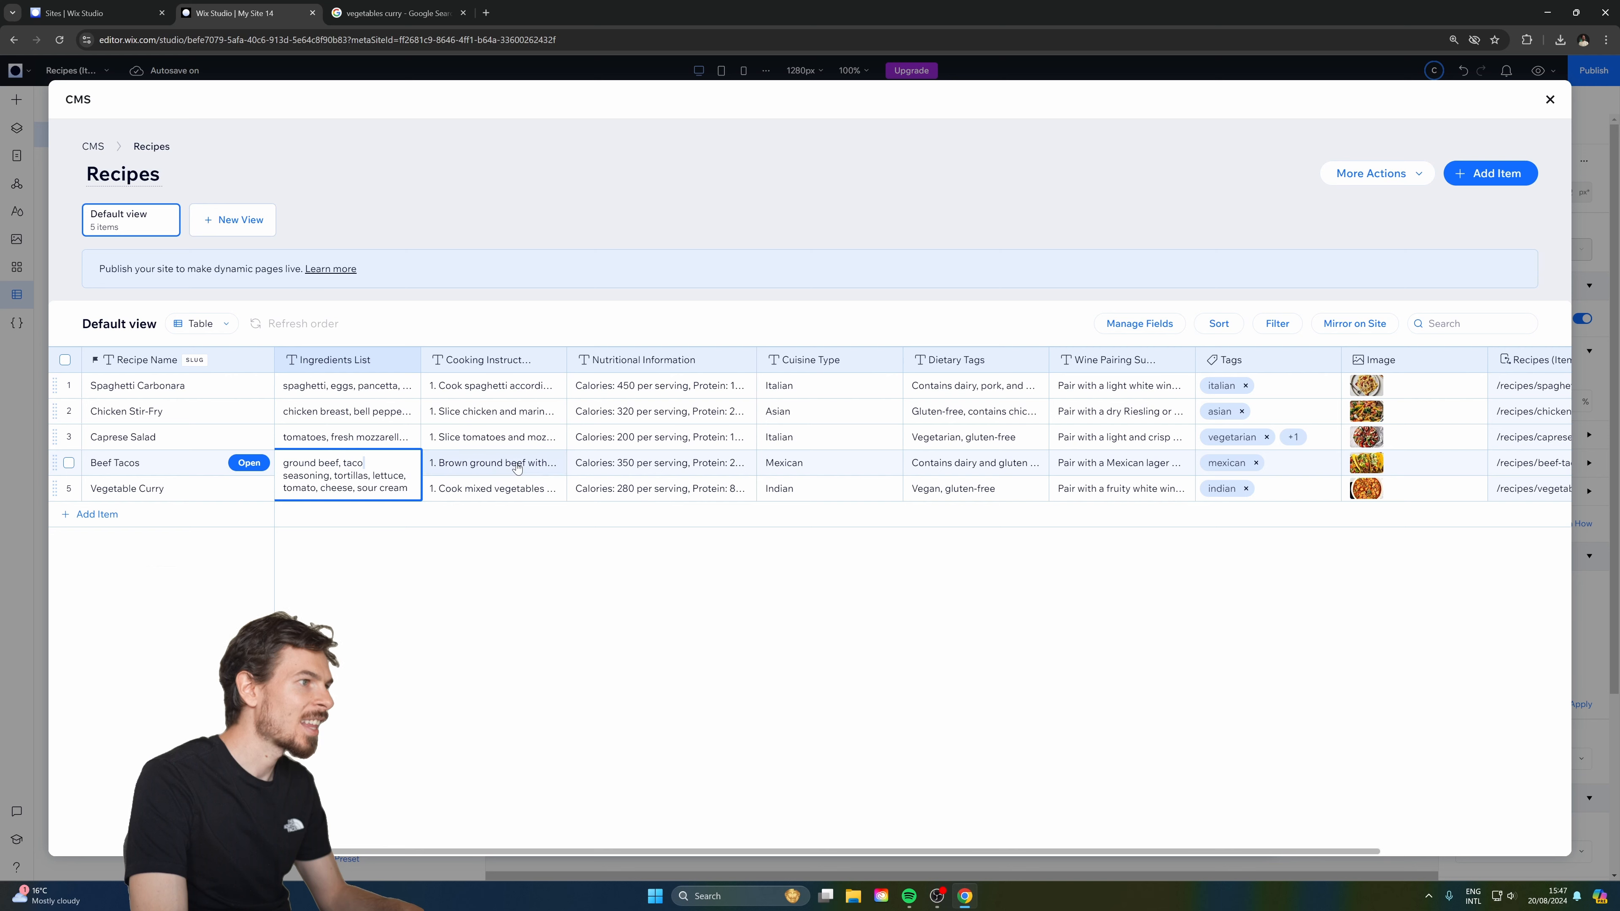
left_click(517, 568)
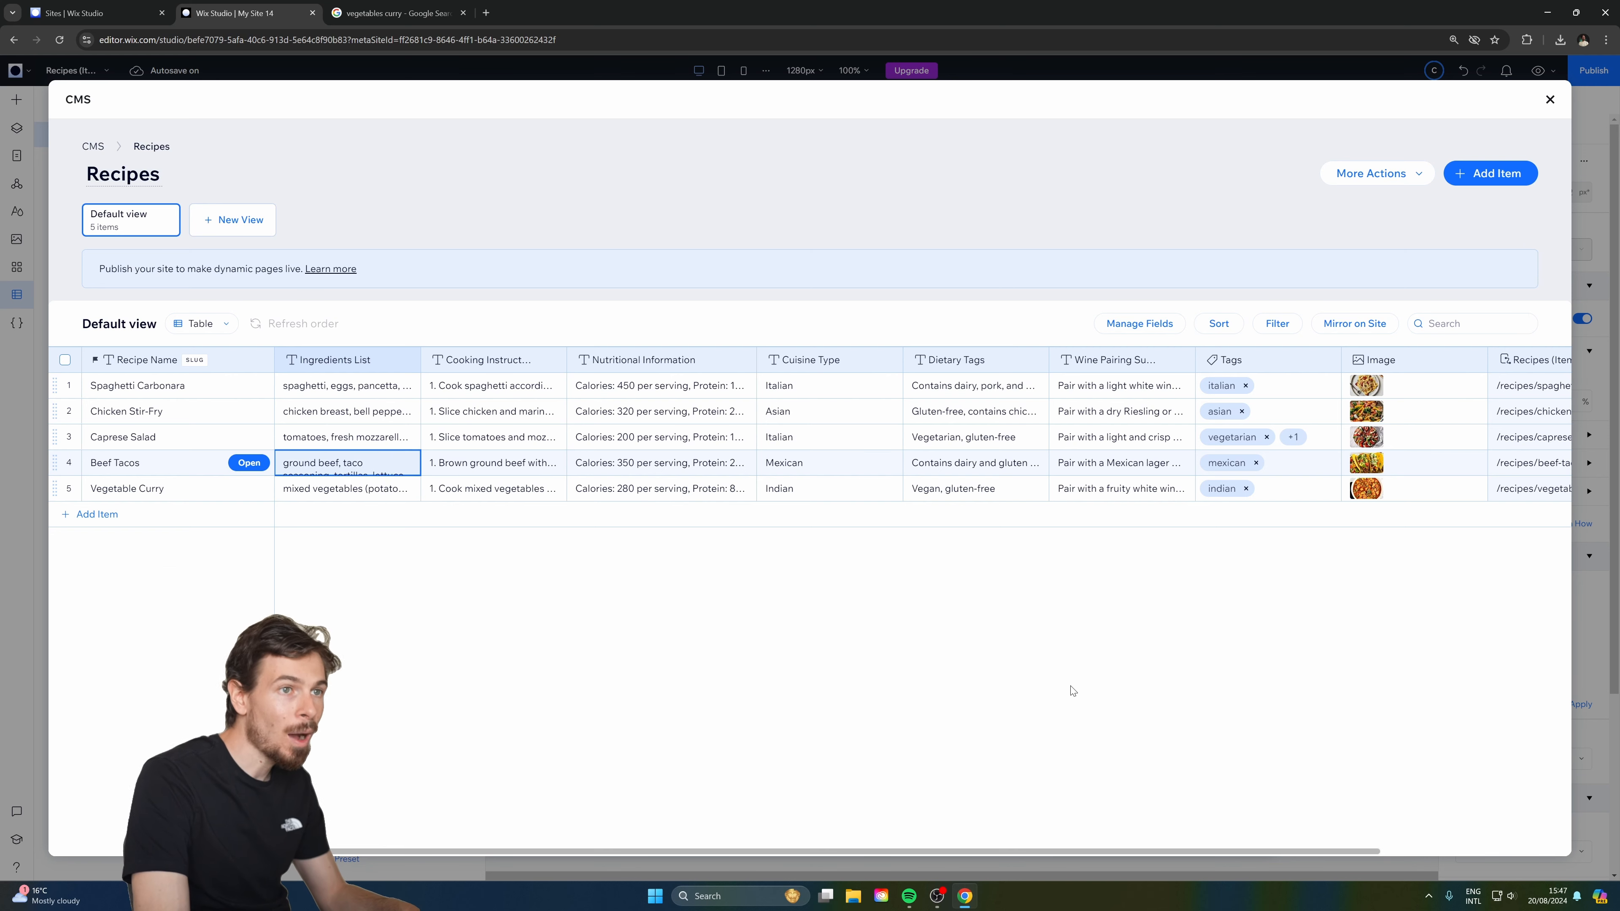
left_click(1375, 173)
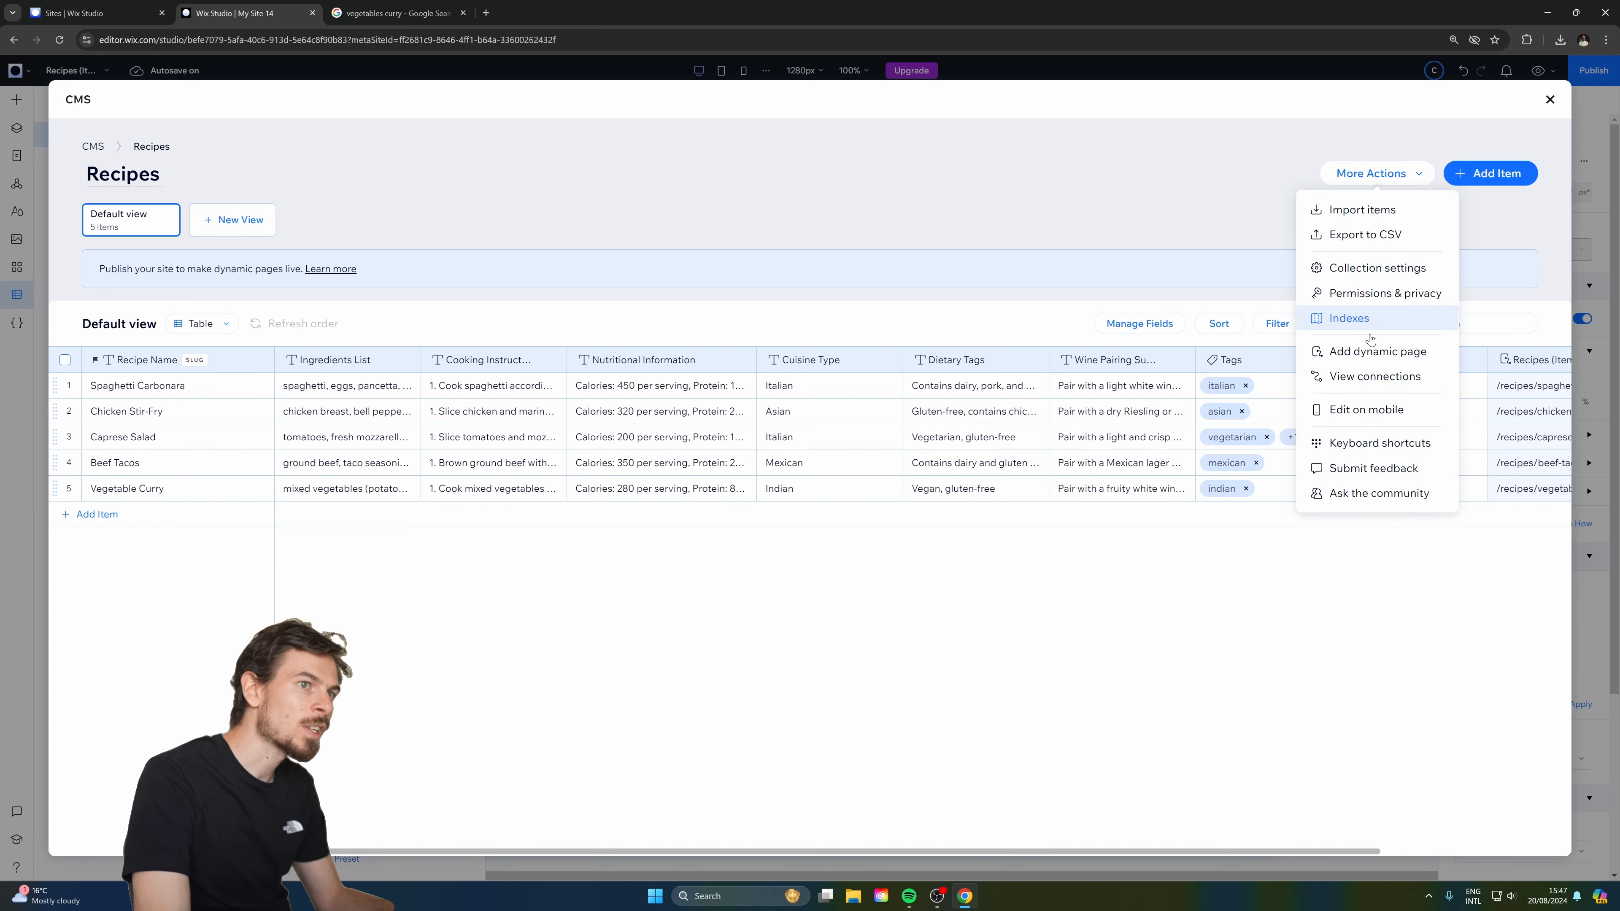
left_click(1261, 147)
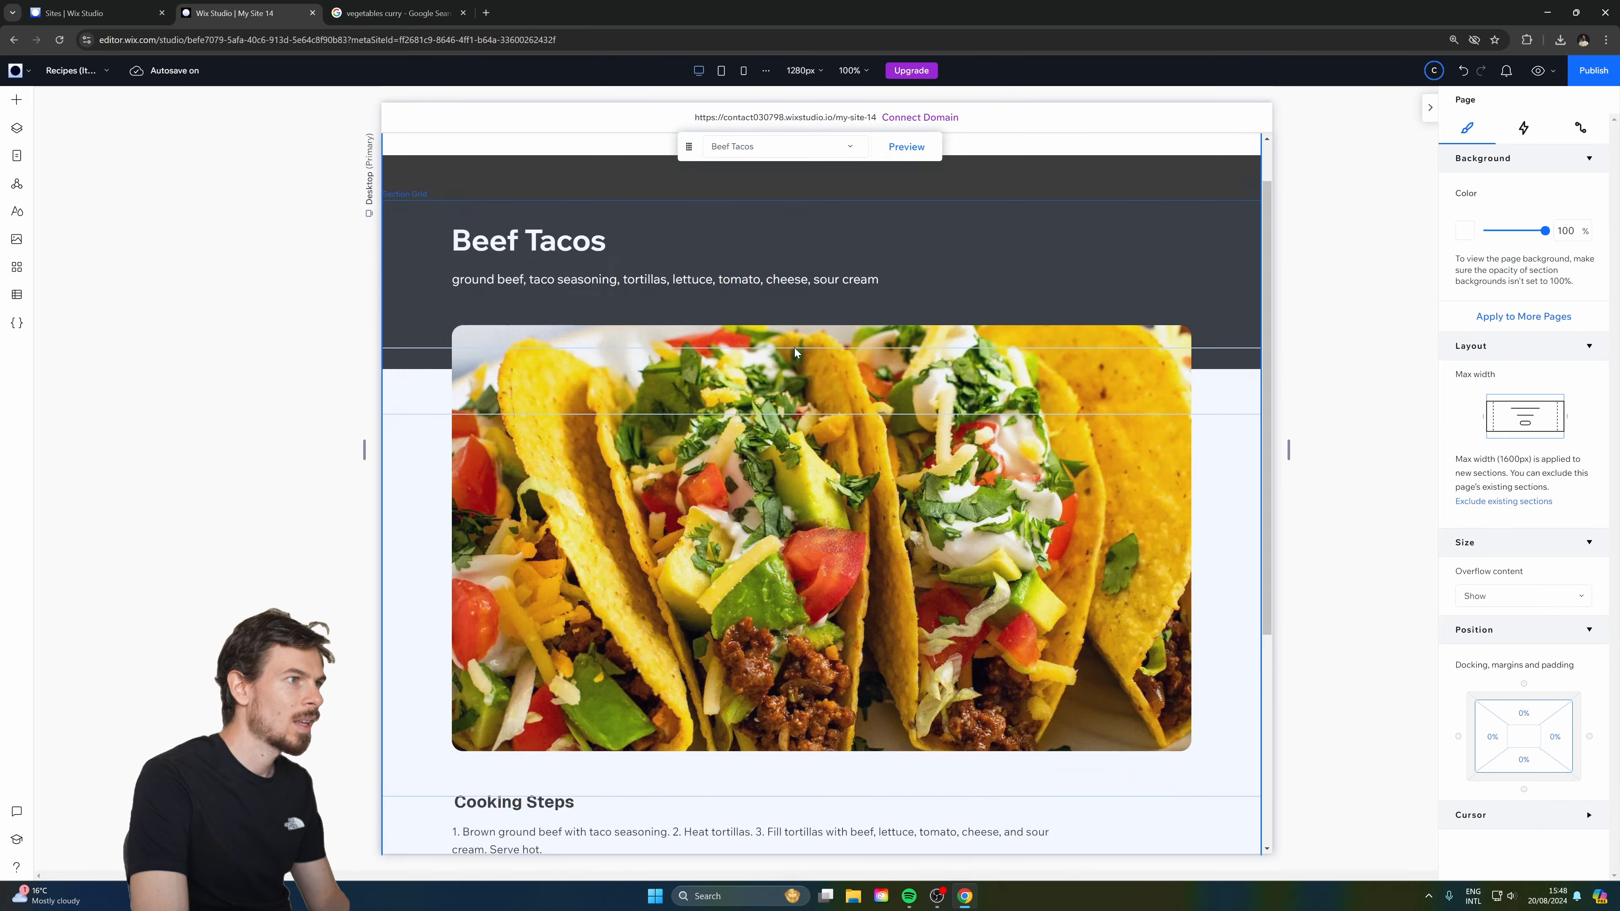
scroll(623, 471, "down", 3)
scroll(624, 471, "up", 3)
scroll(623, 471, "down", 4)
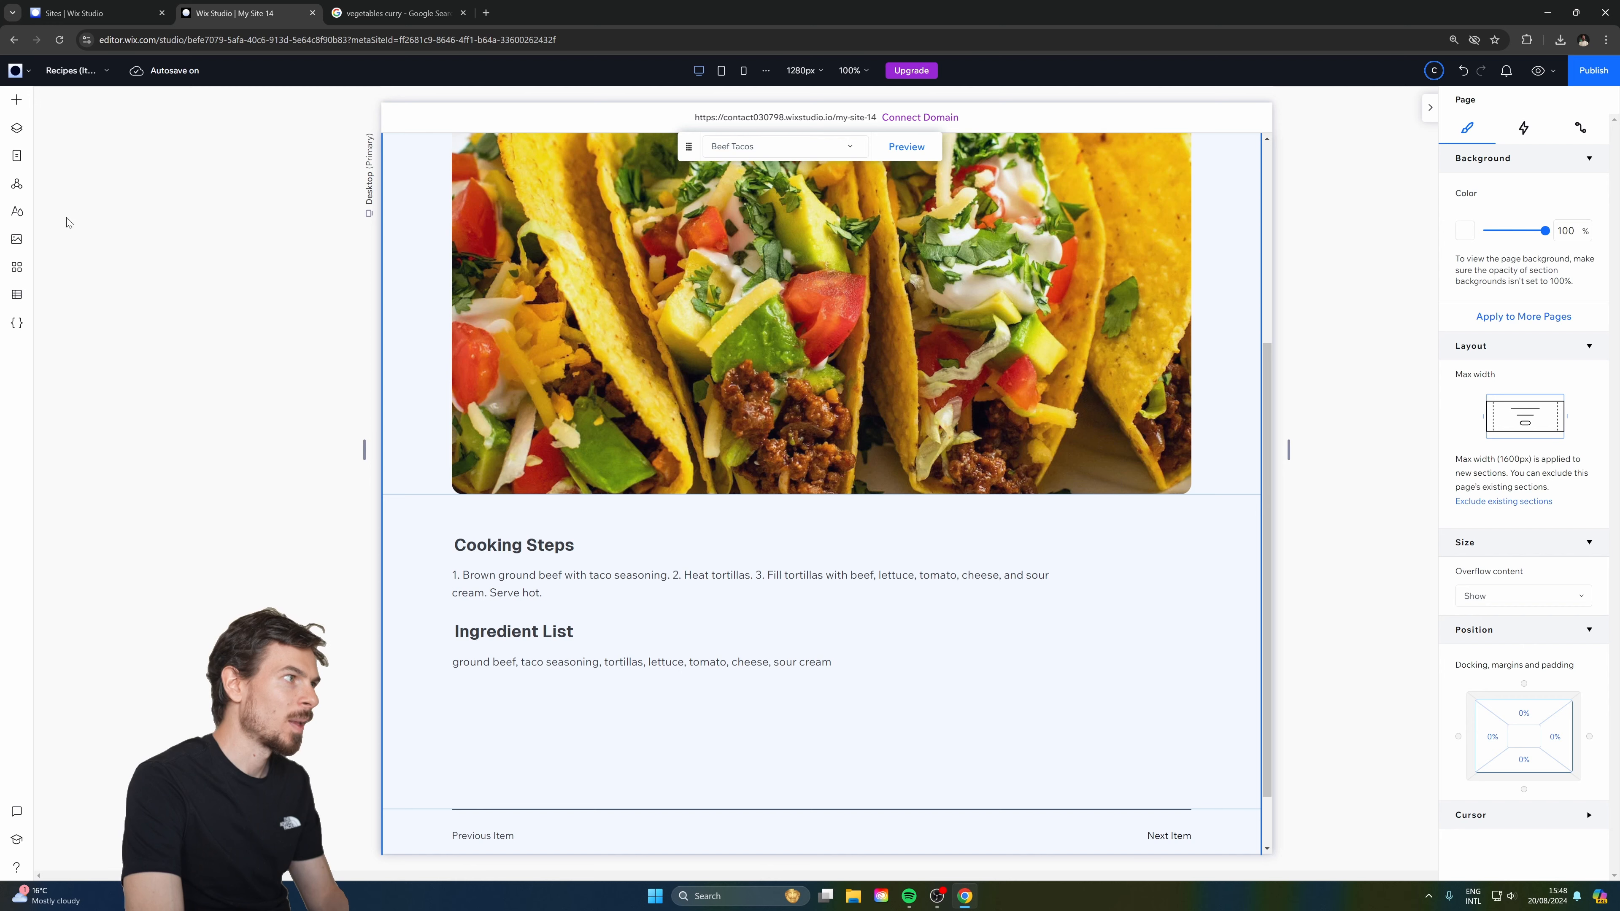
Search the App Market for 'wix mul', add Wix Multilingual to the site and start its setup.
left_click(17, 268)
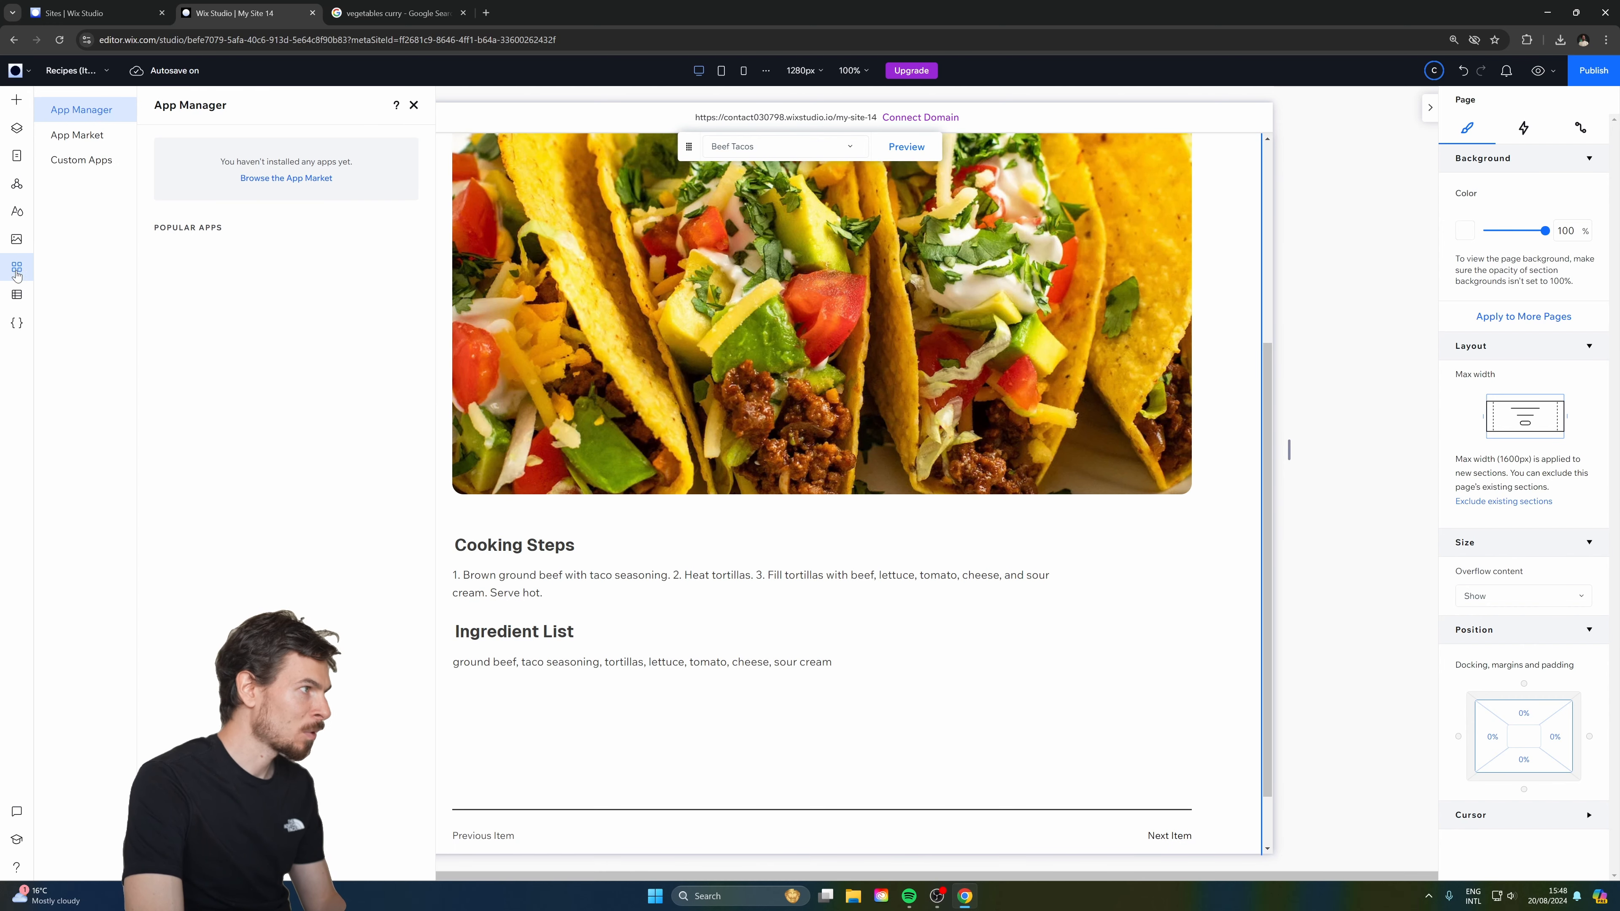
left_click(74, 137)
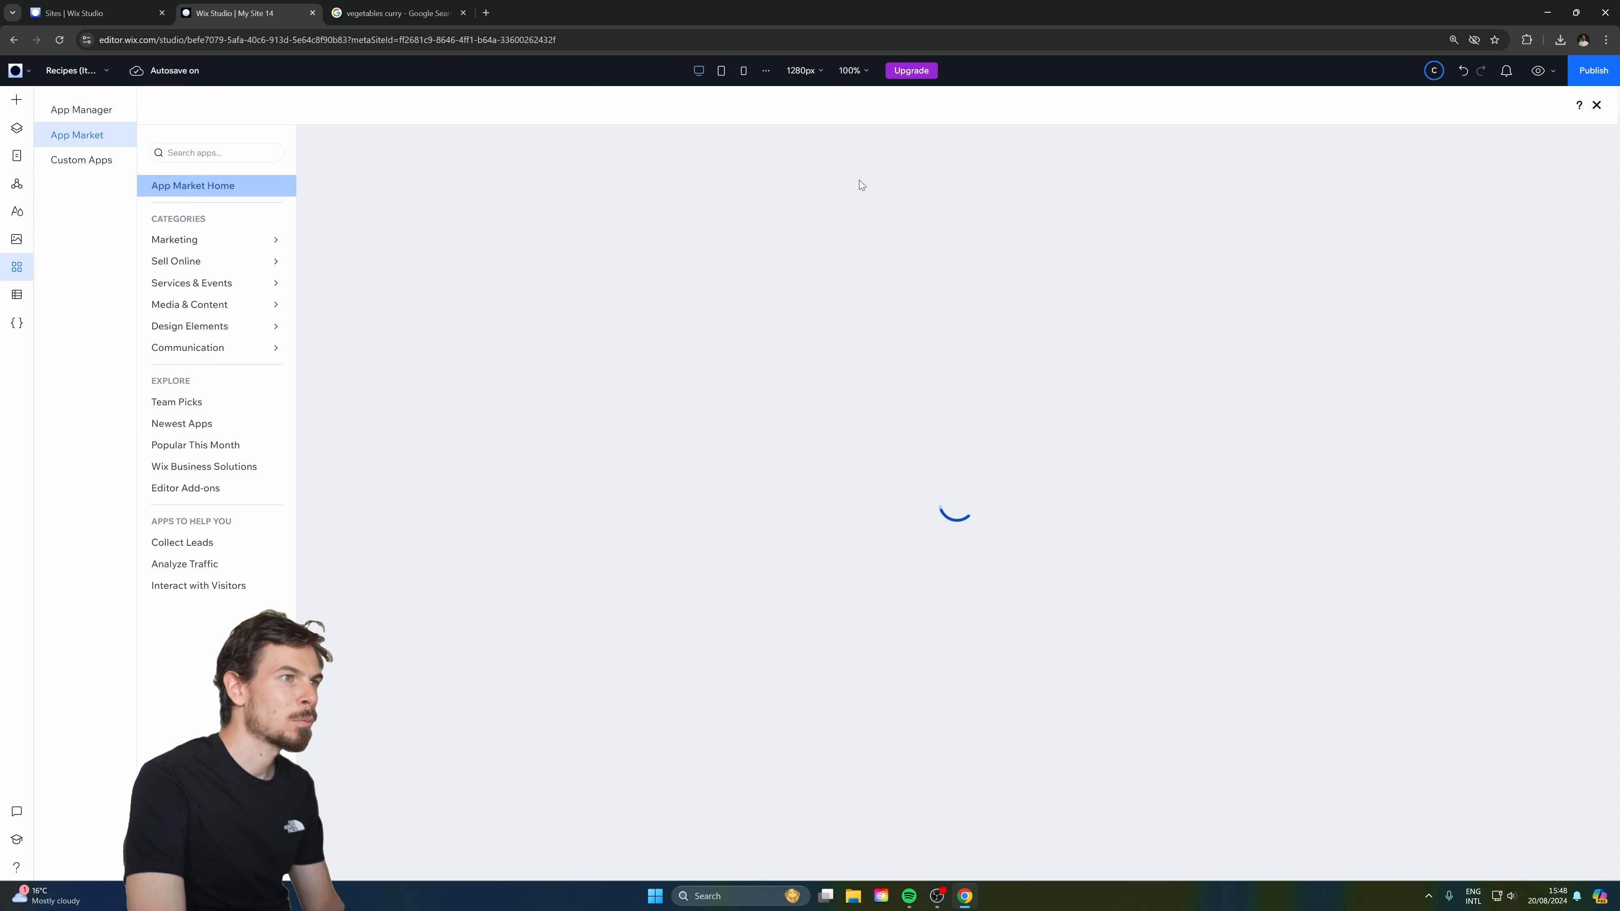
left_click(198, 153)
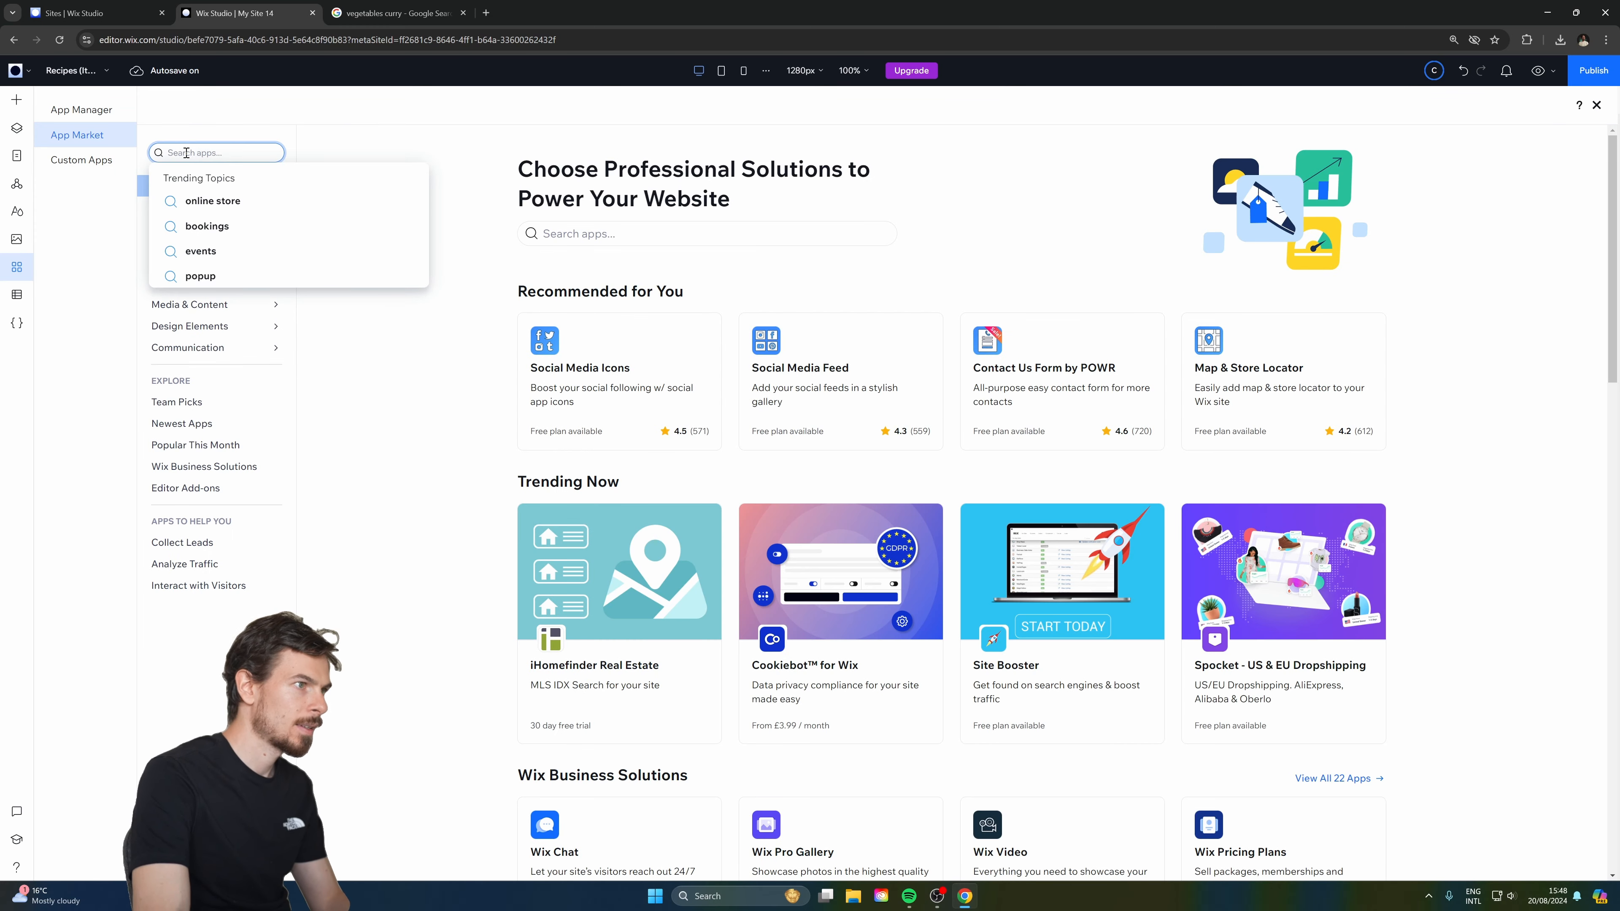
type("wix multi")
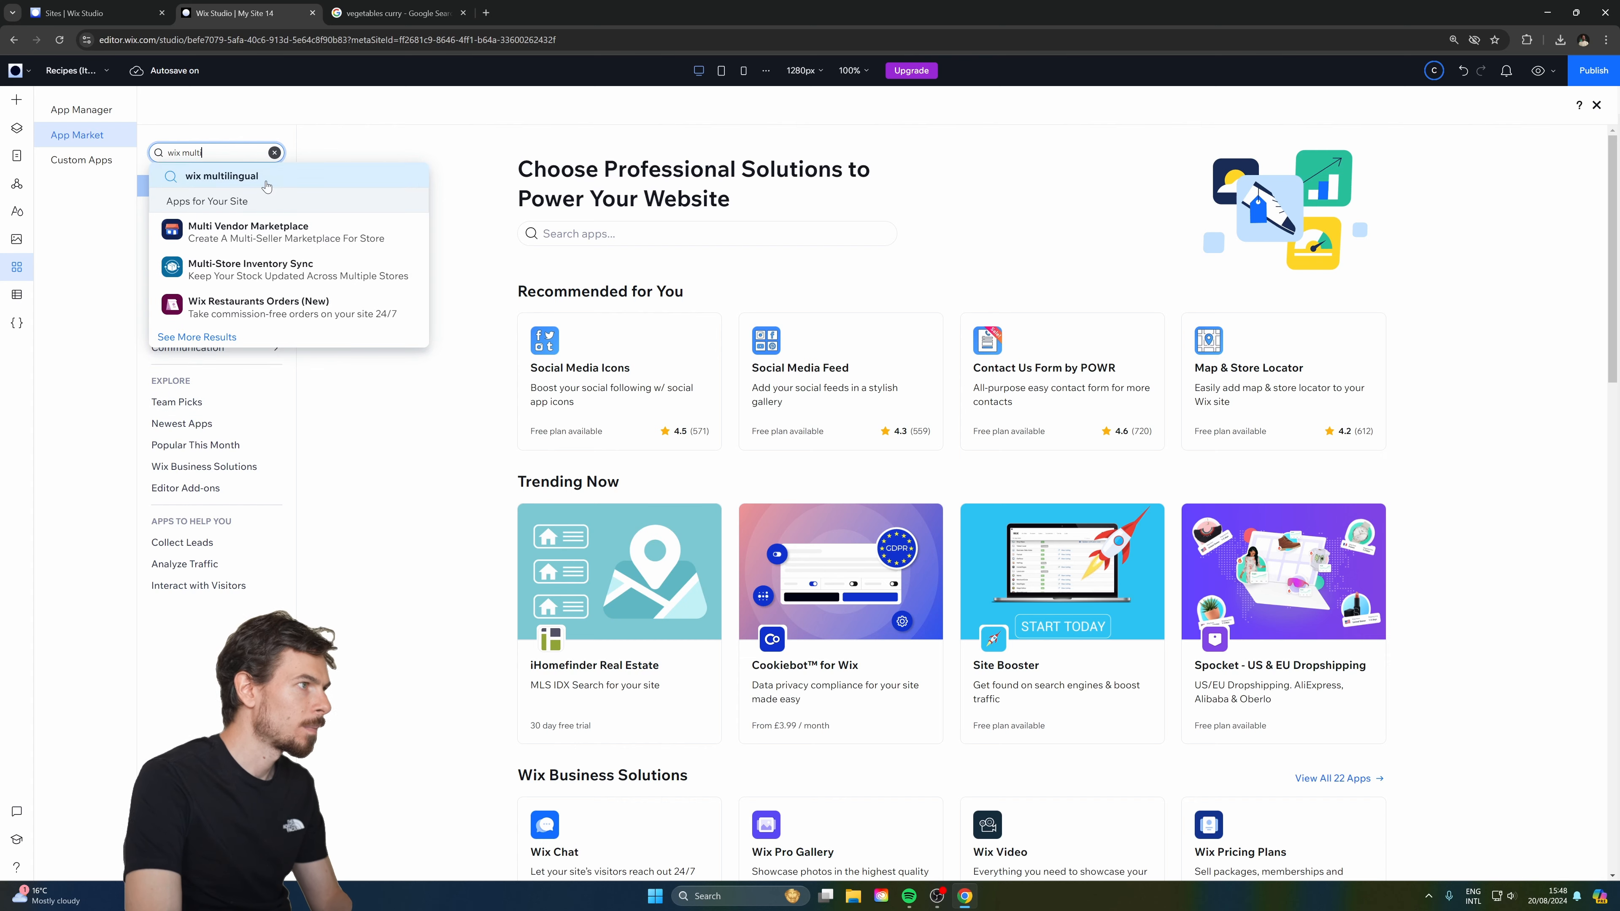
left_click(267, 186)
left_click(649, 292)
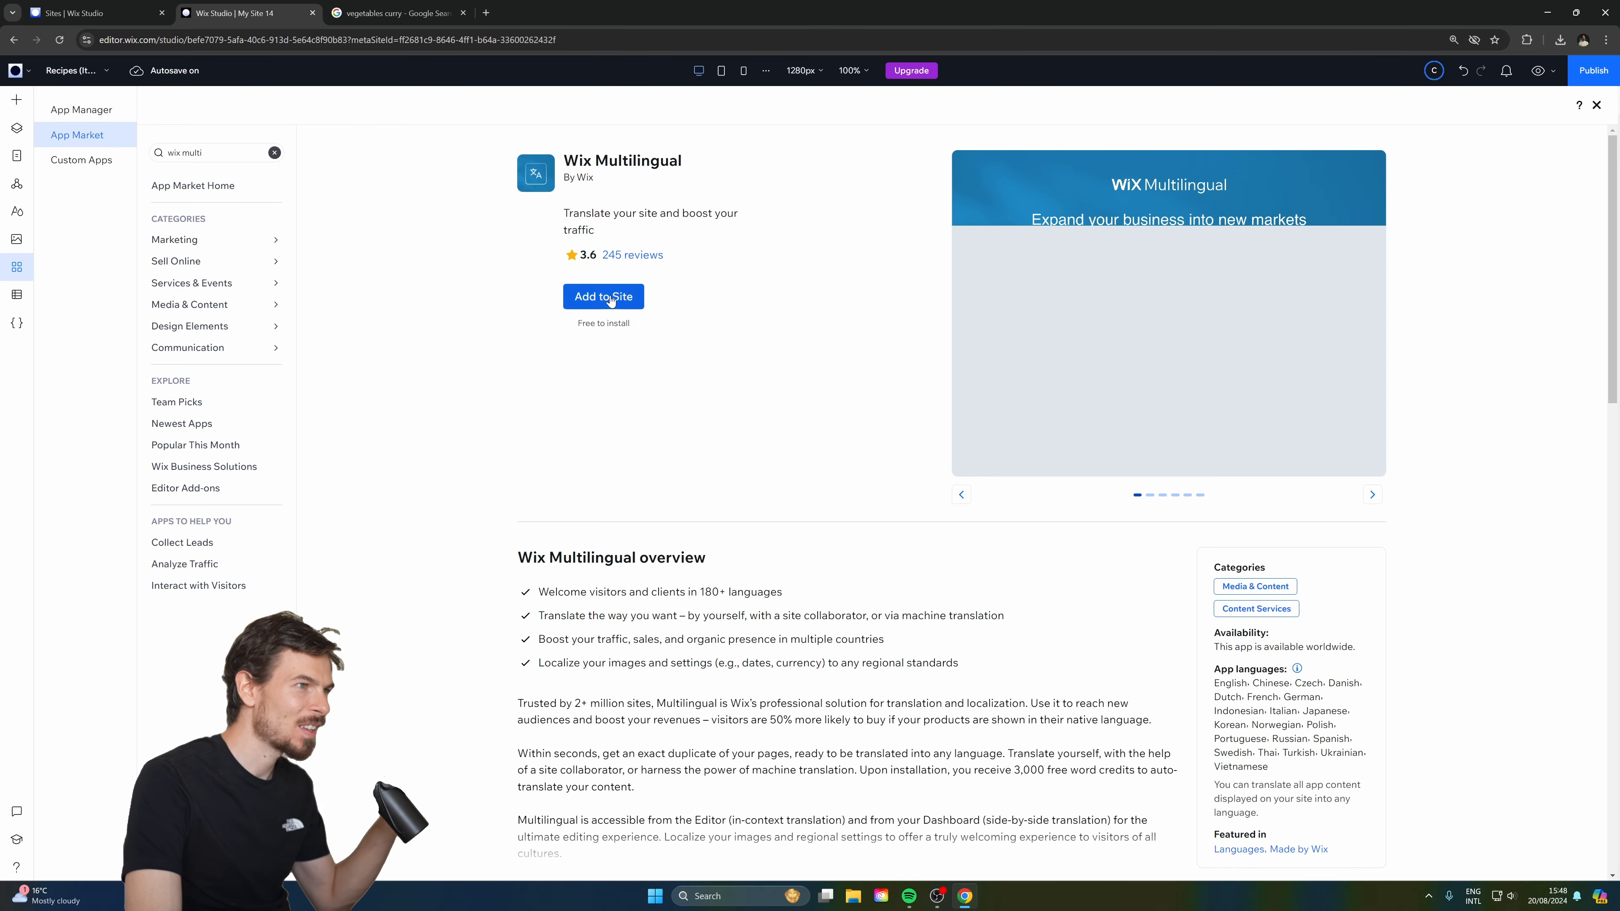
left_click(611, 299)
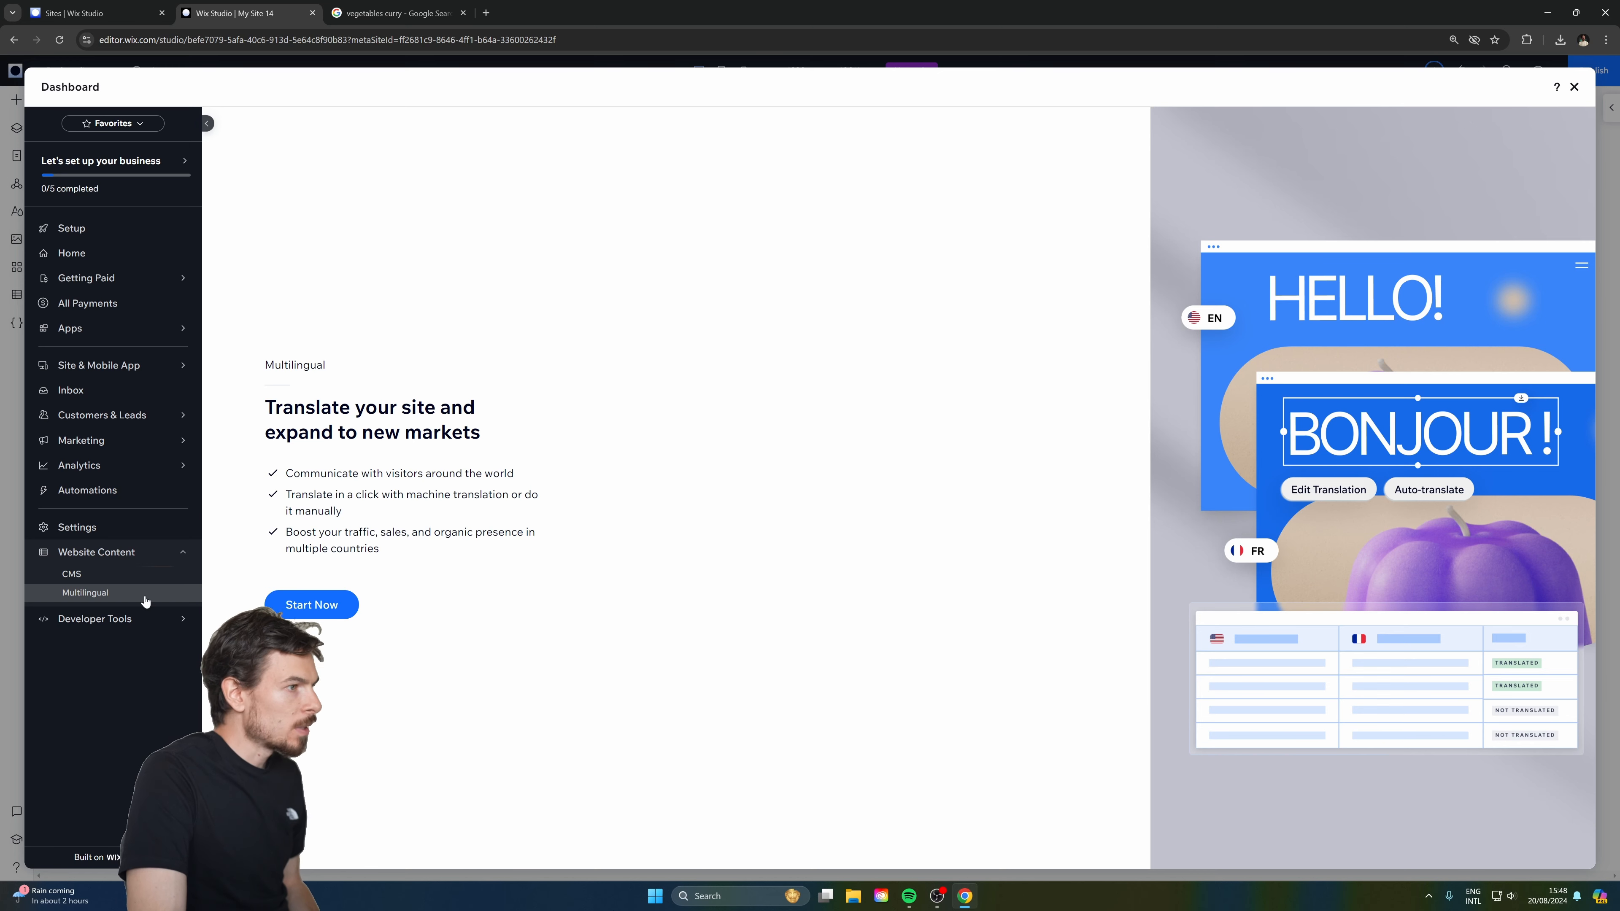
left_click(312, 604)
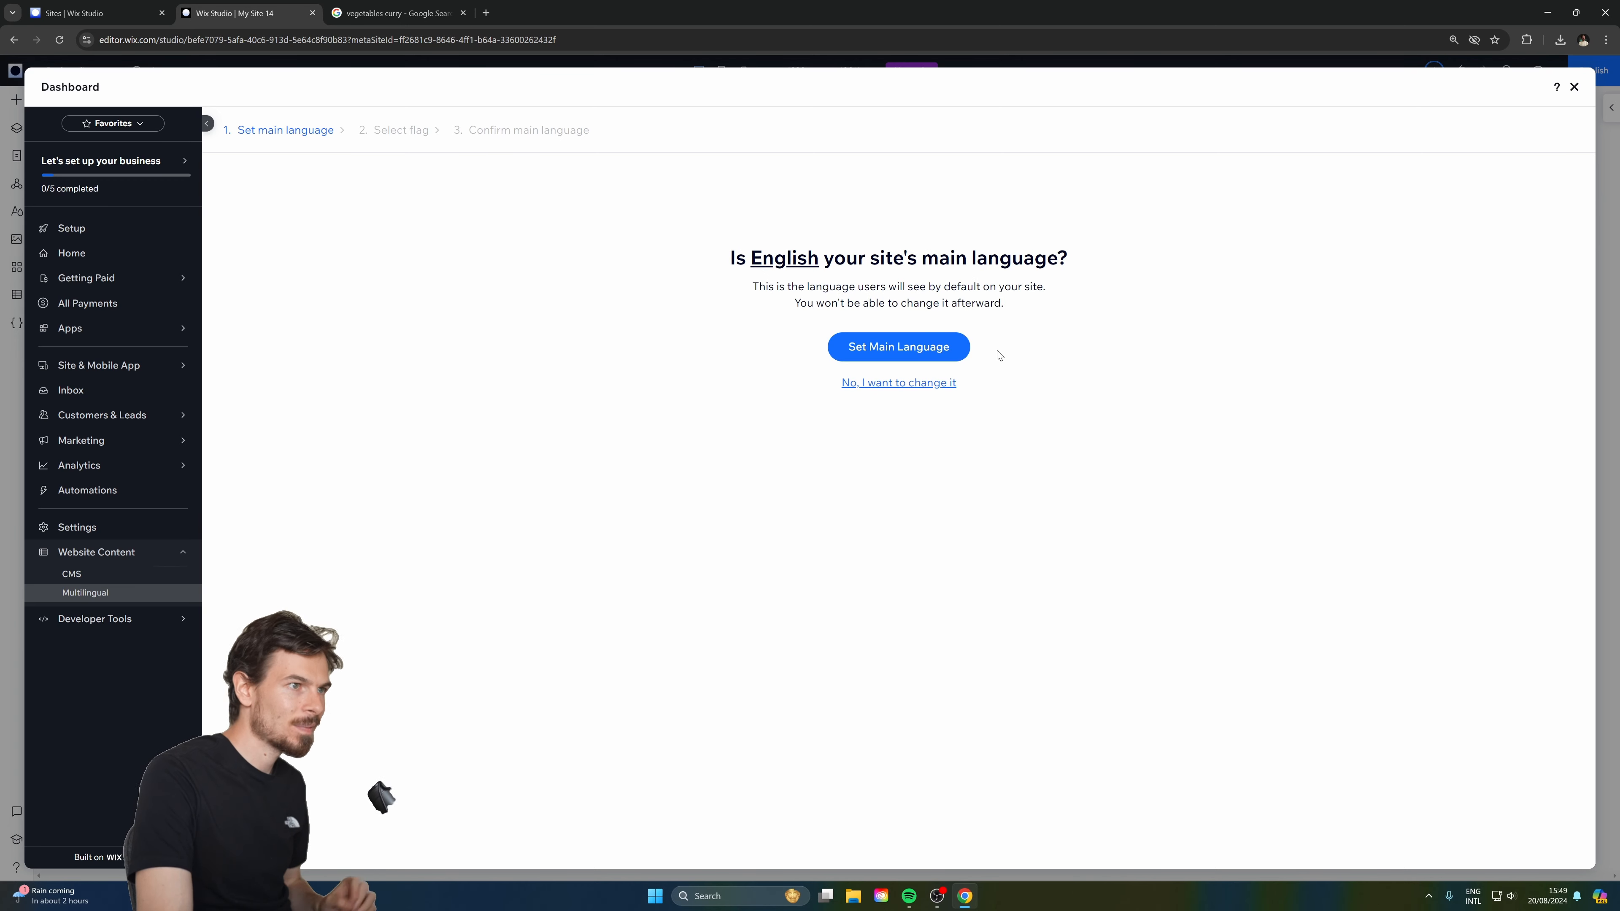
Confirm English as the main language with the United Kingdom flag.
left_click(947, 348)
left_click(555, 528)
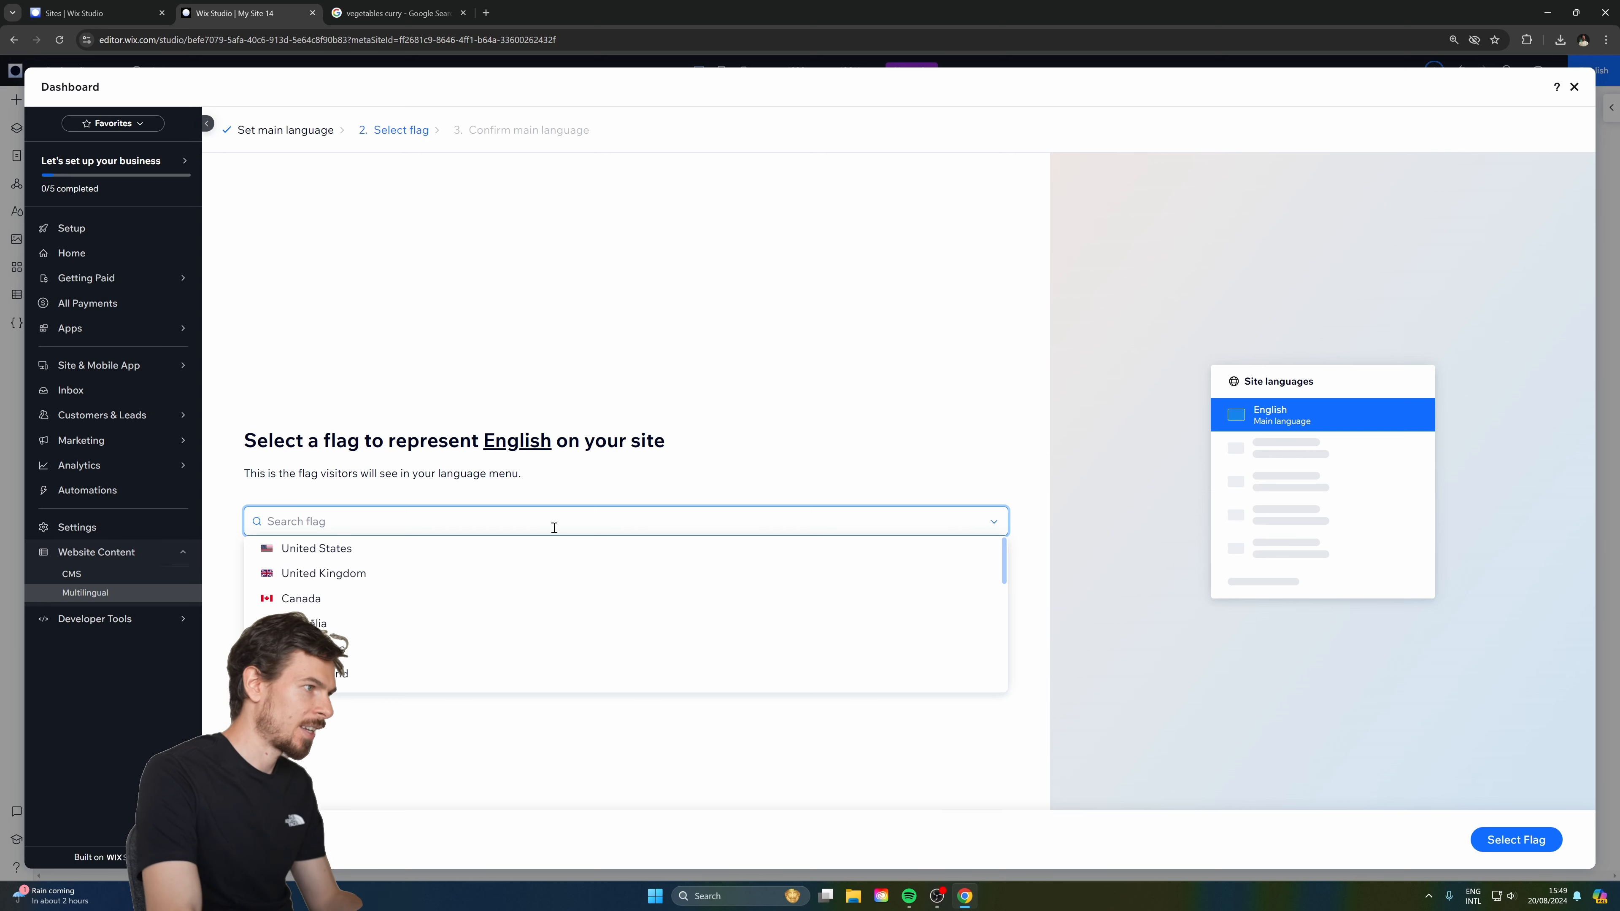
left_click(510, 573)
left_click(1512, 841)
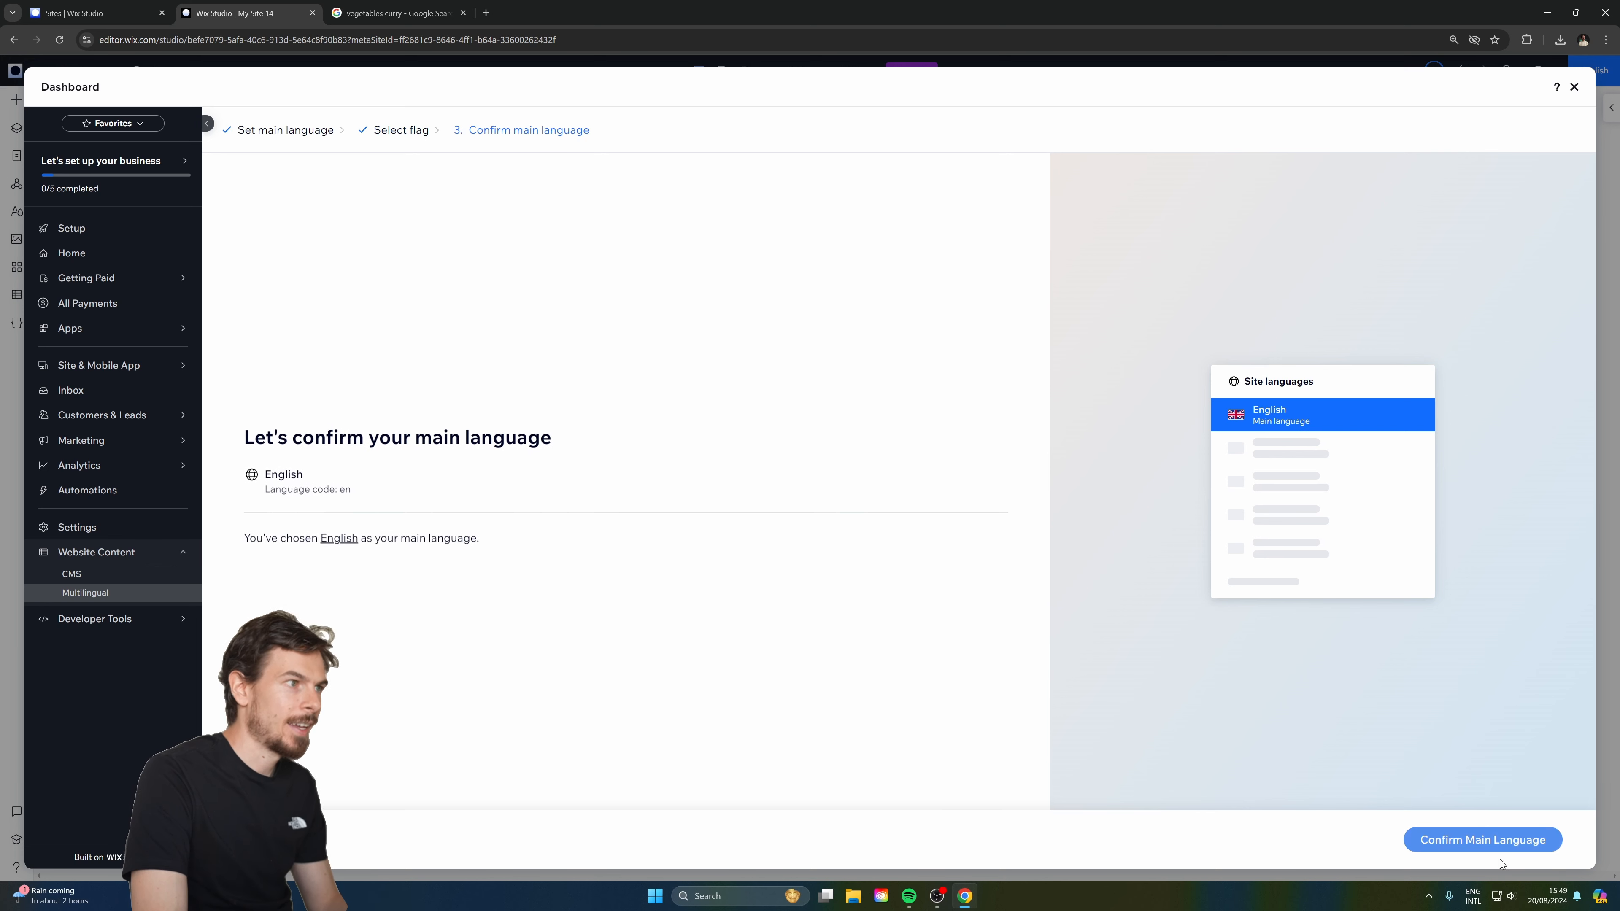
left_click(1436, 842)
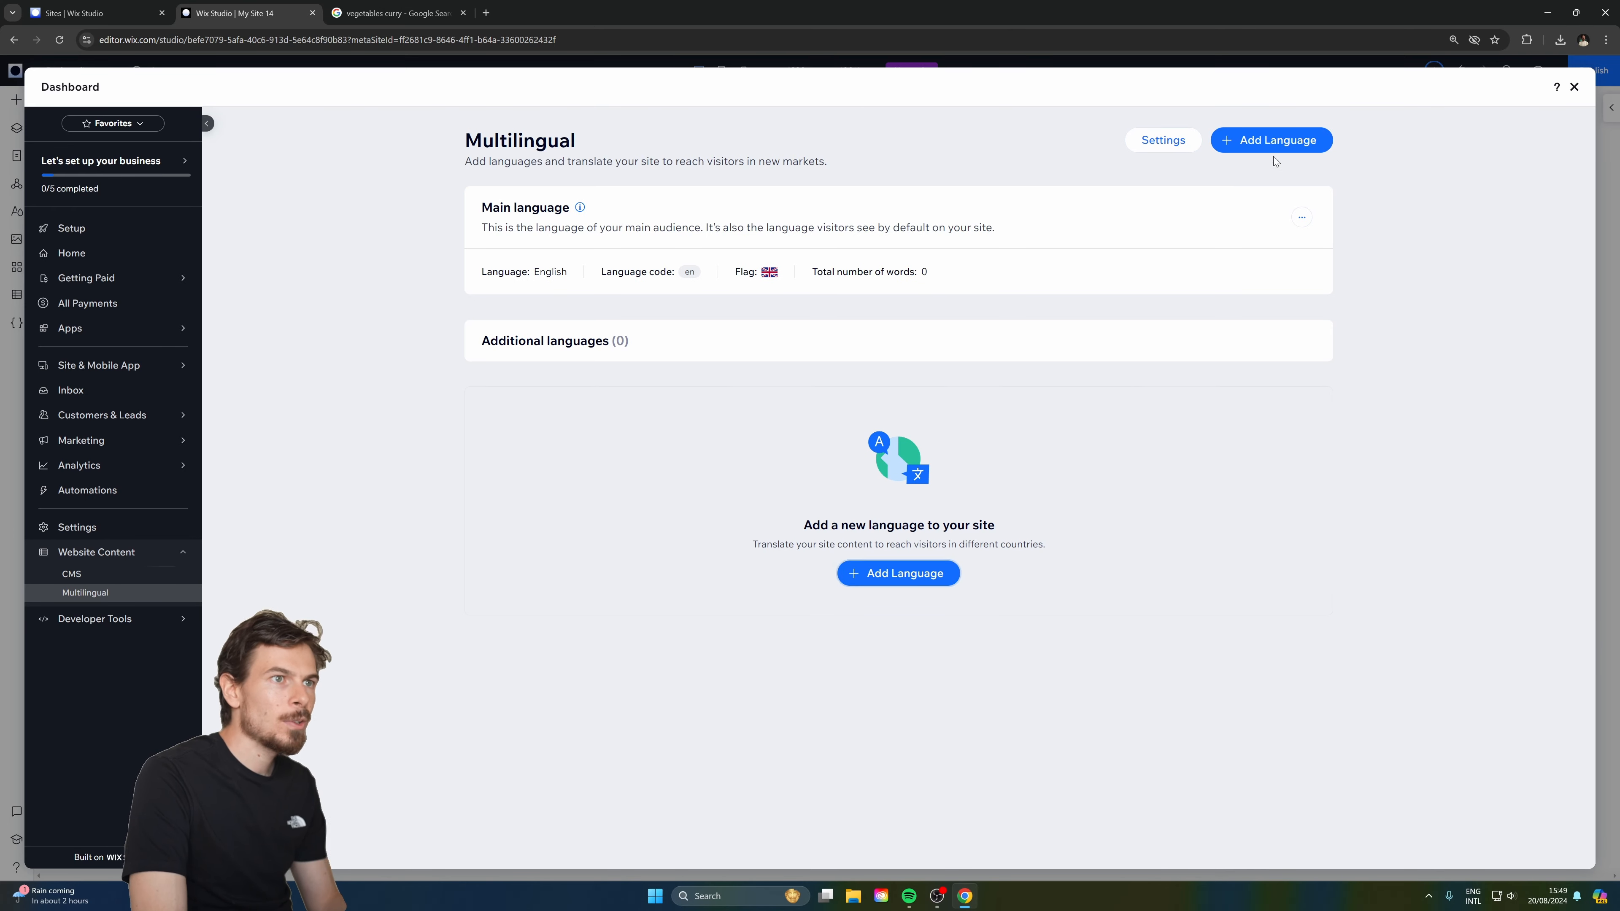
Start adding German as a new site language.
left_click(1272, 149)
left_click(730, 406)
type("ger")
left_click(698, 435)
Add German with the Germany flag, machine translation and immediate visibility.
left_click(878, 390)
left_click(888, 417)
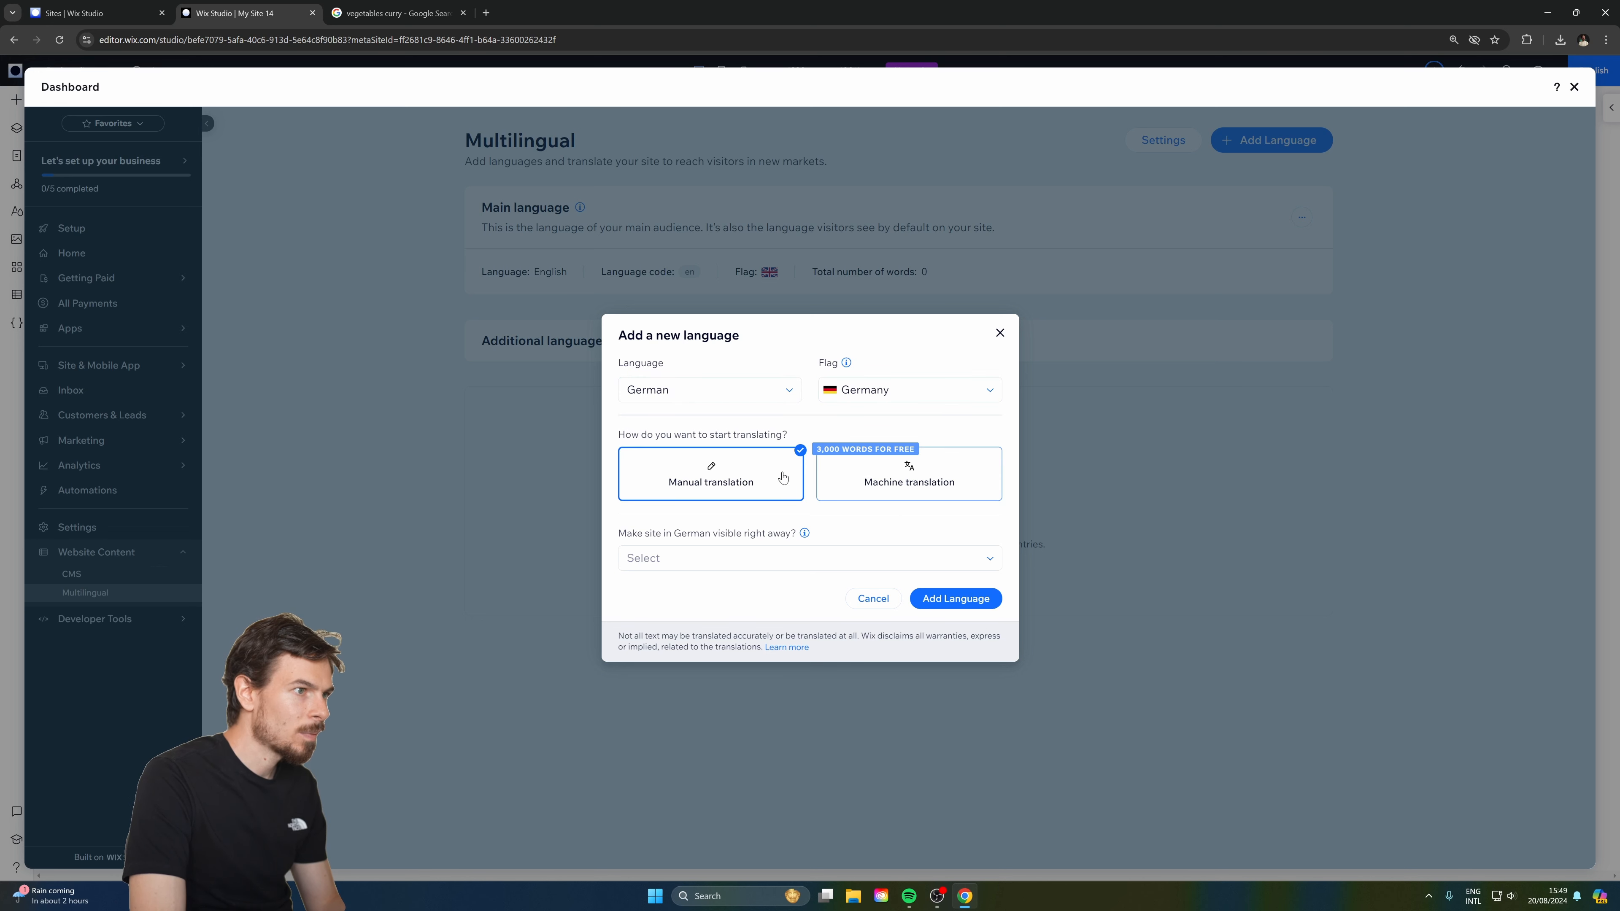
left_click(865, 476)
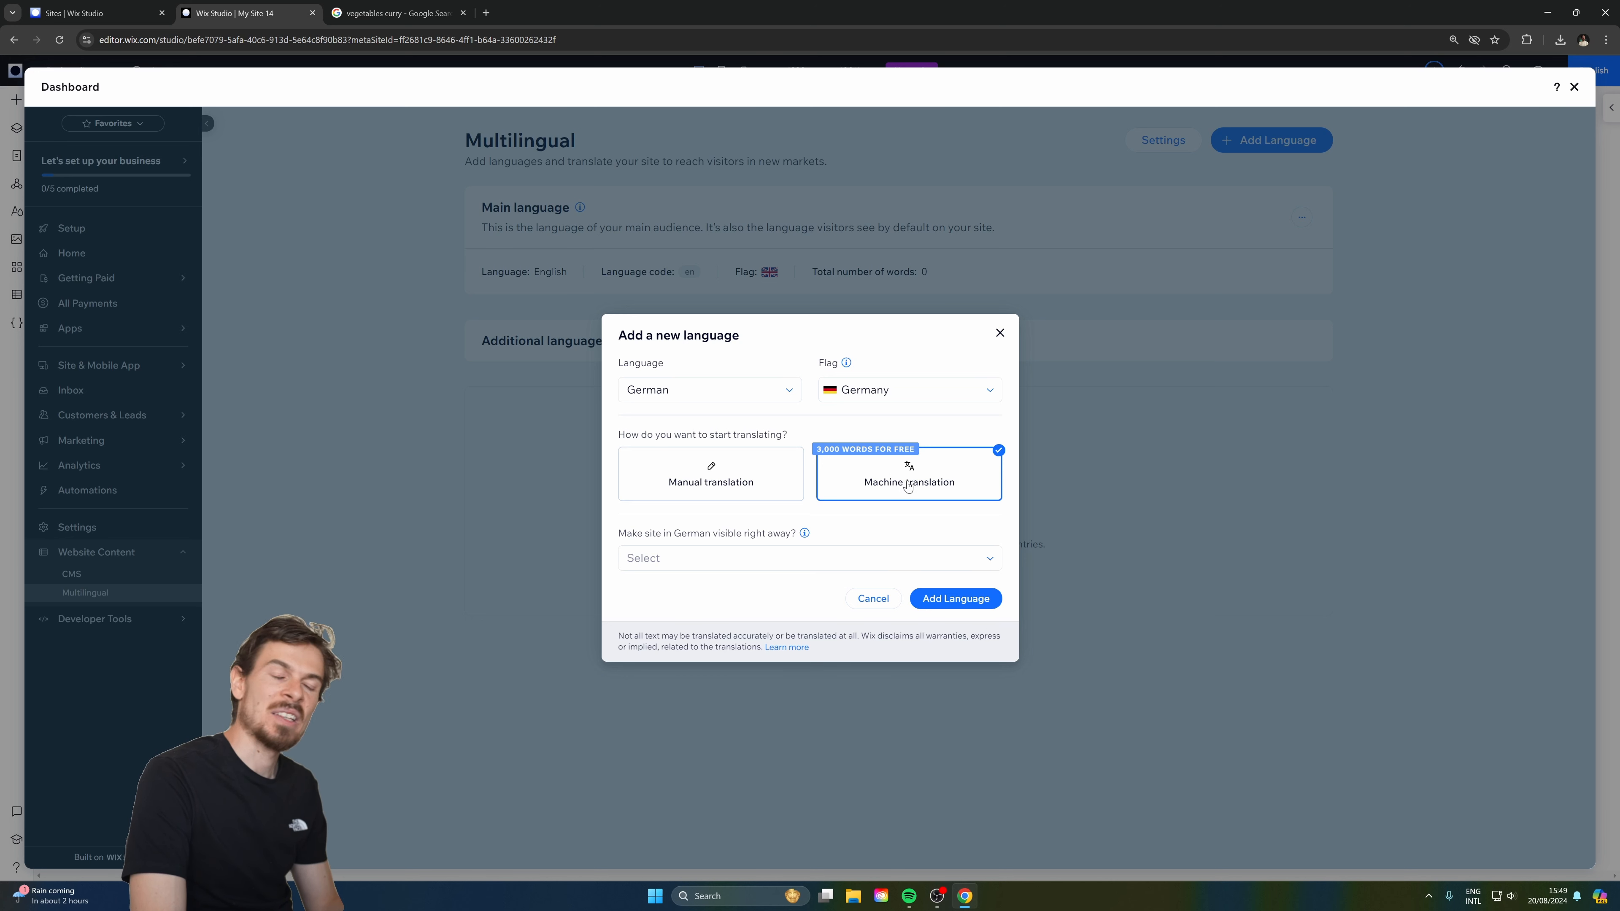
left_click(956, 563)
left_click(765, 609)
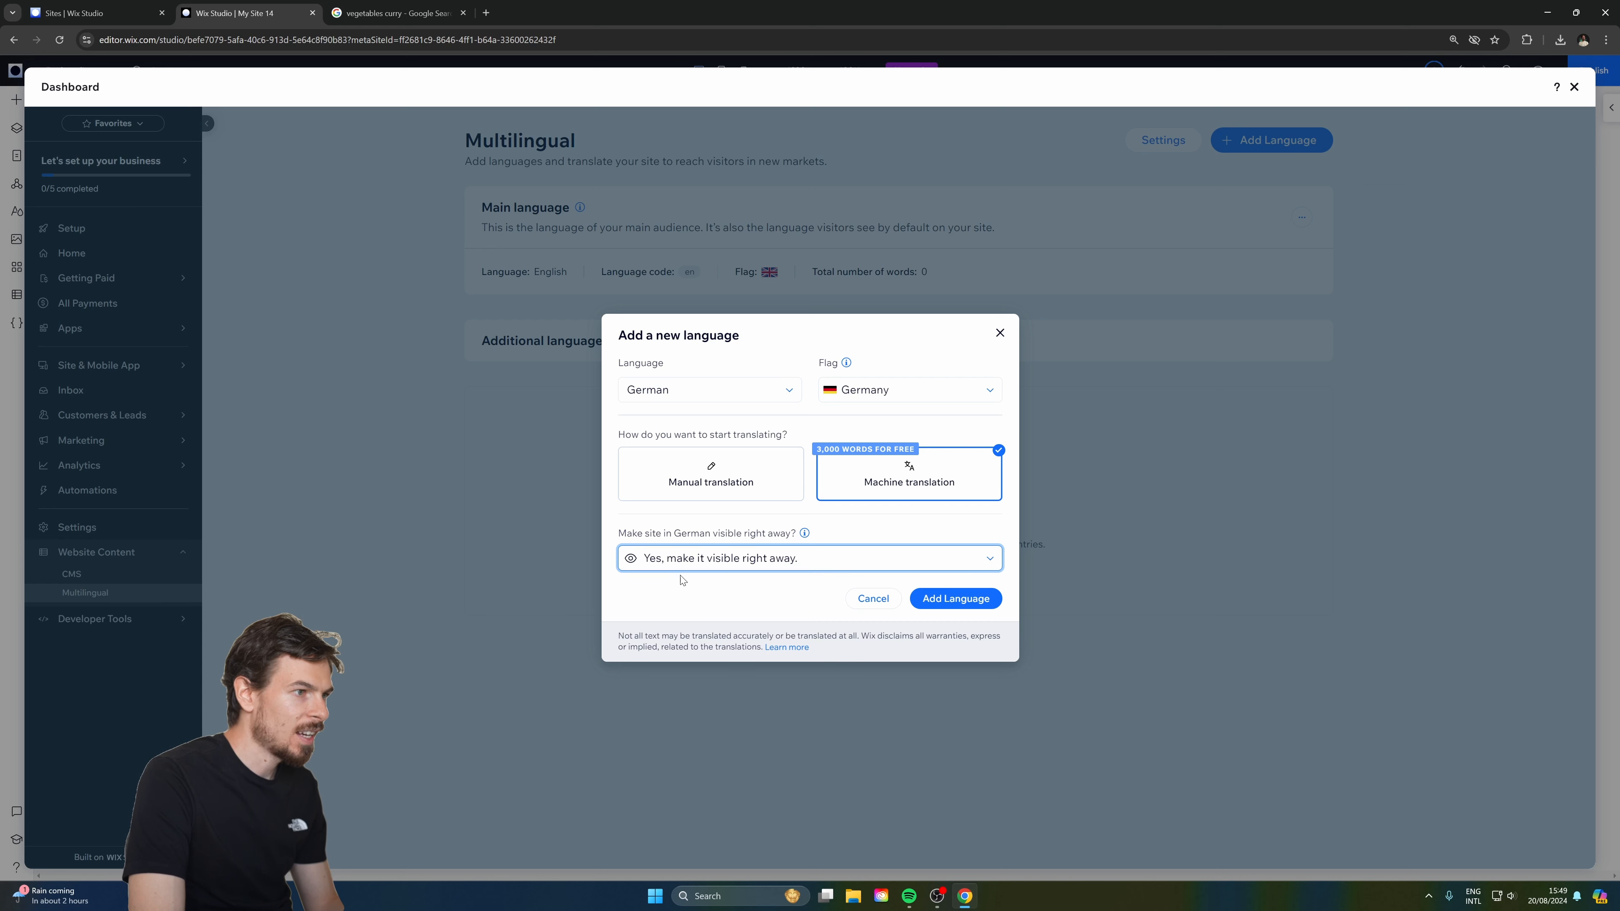
left_click(849, 572)
left_click(859, 563)
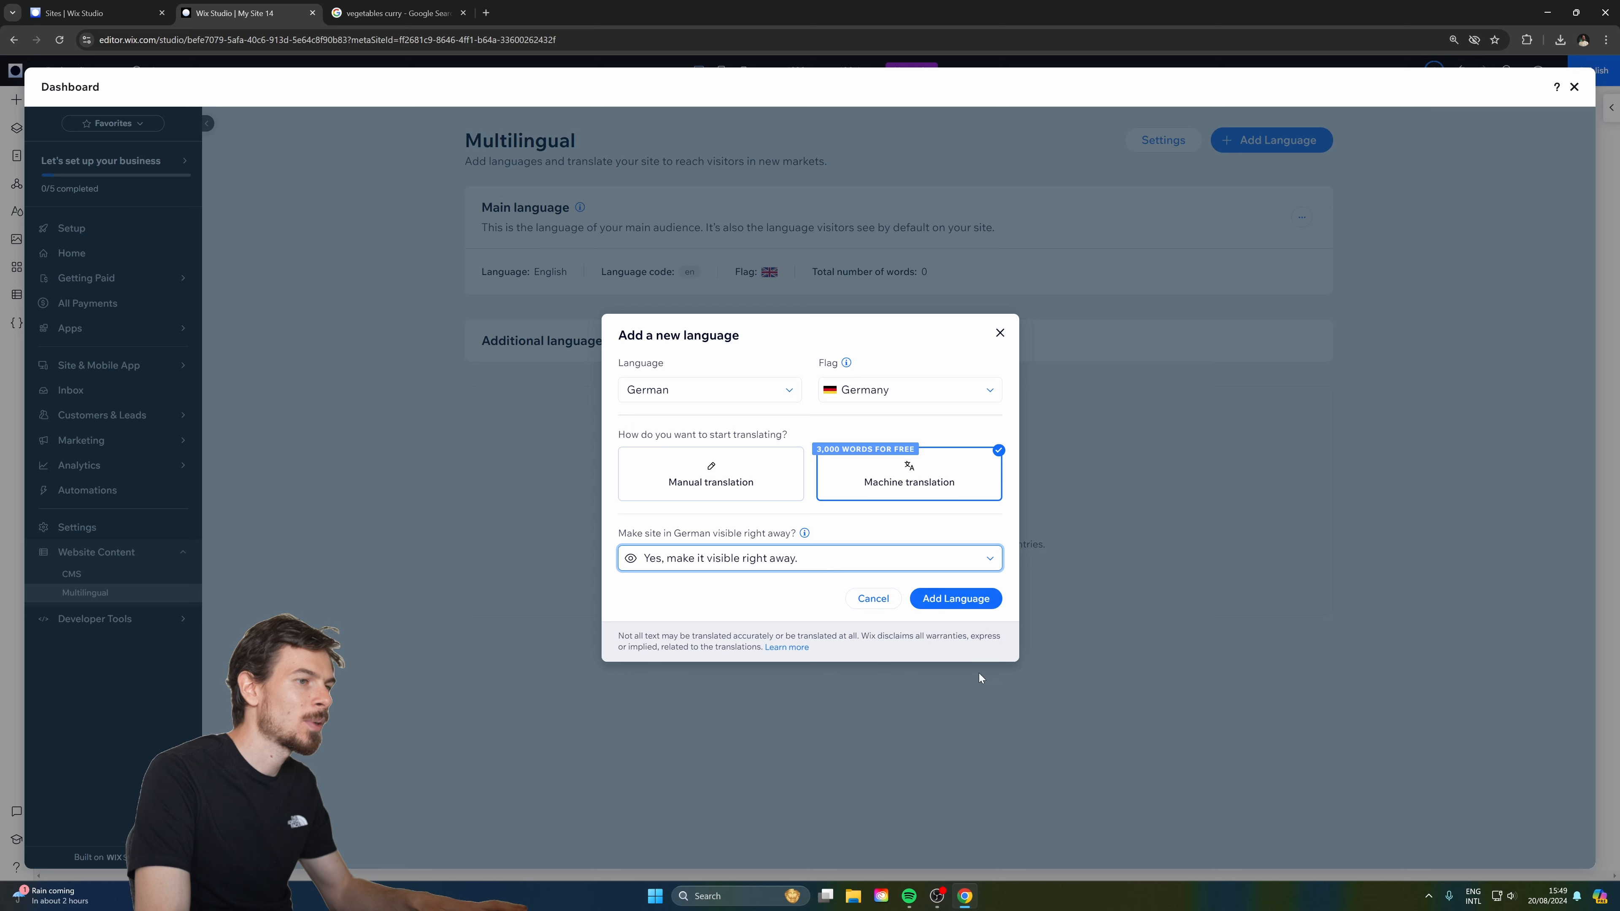
left_click(952, 597)
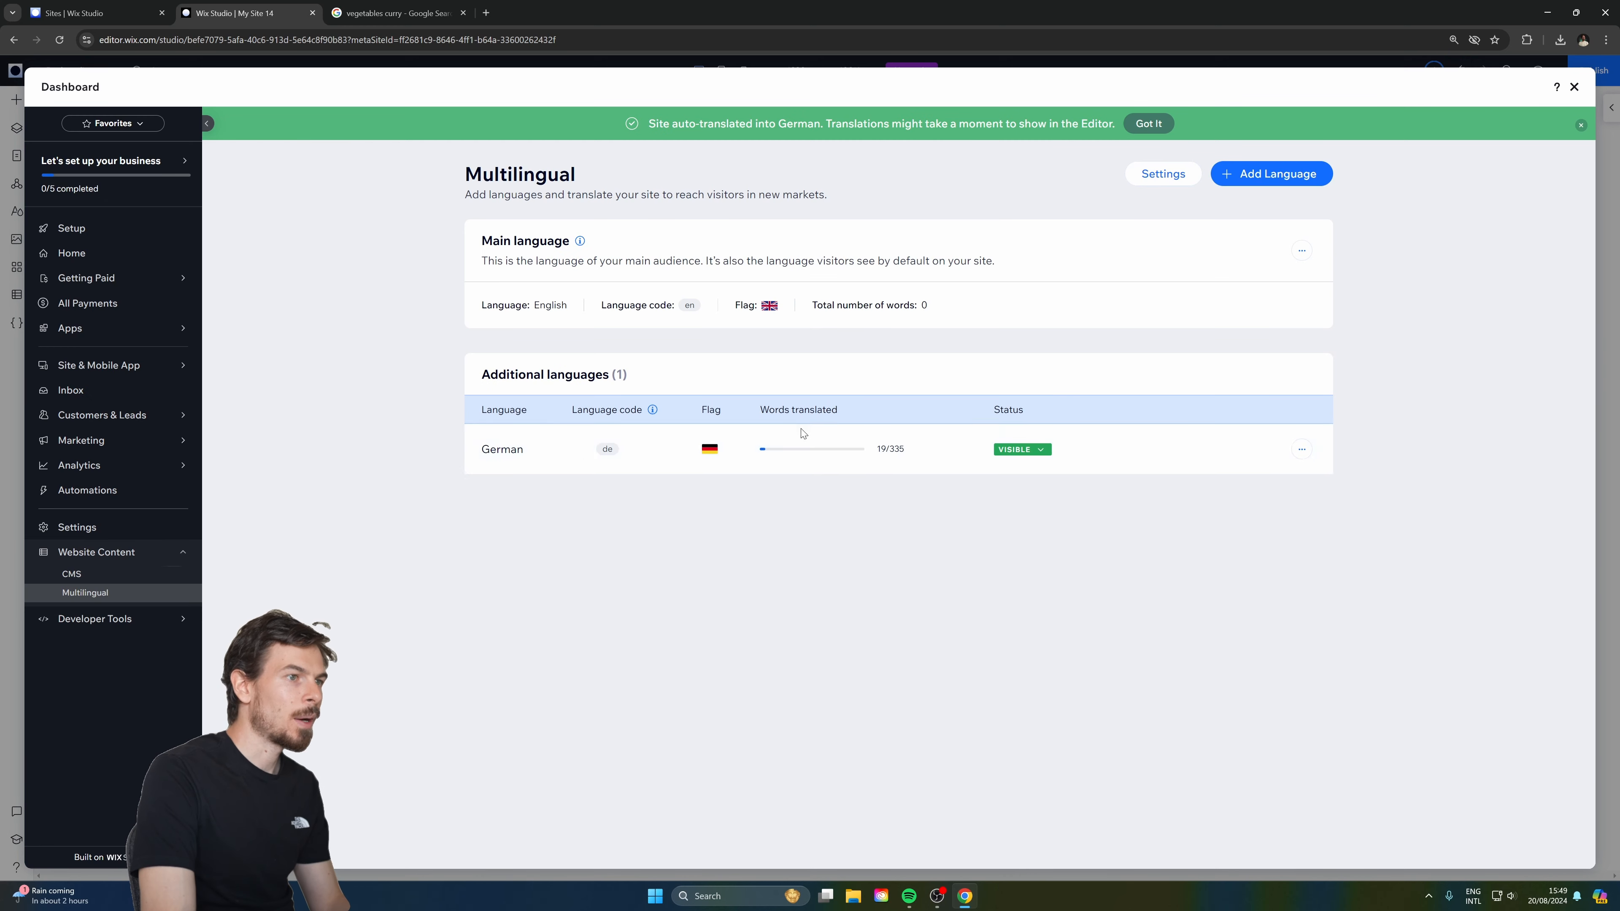
mouse_move(921, 451)
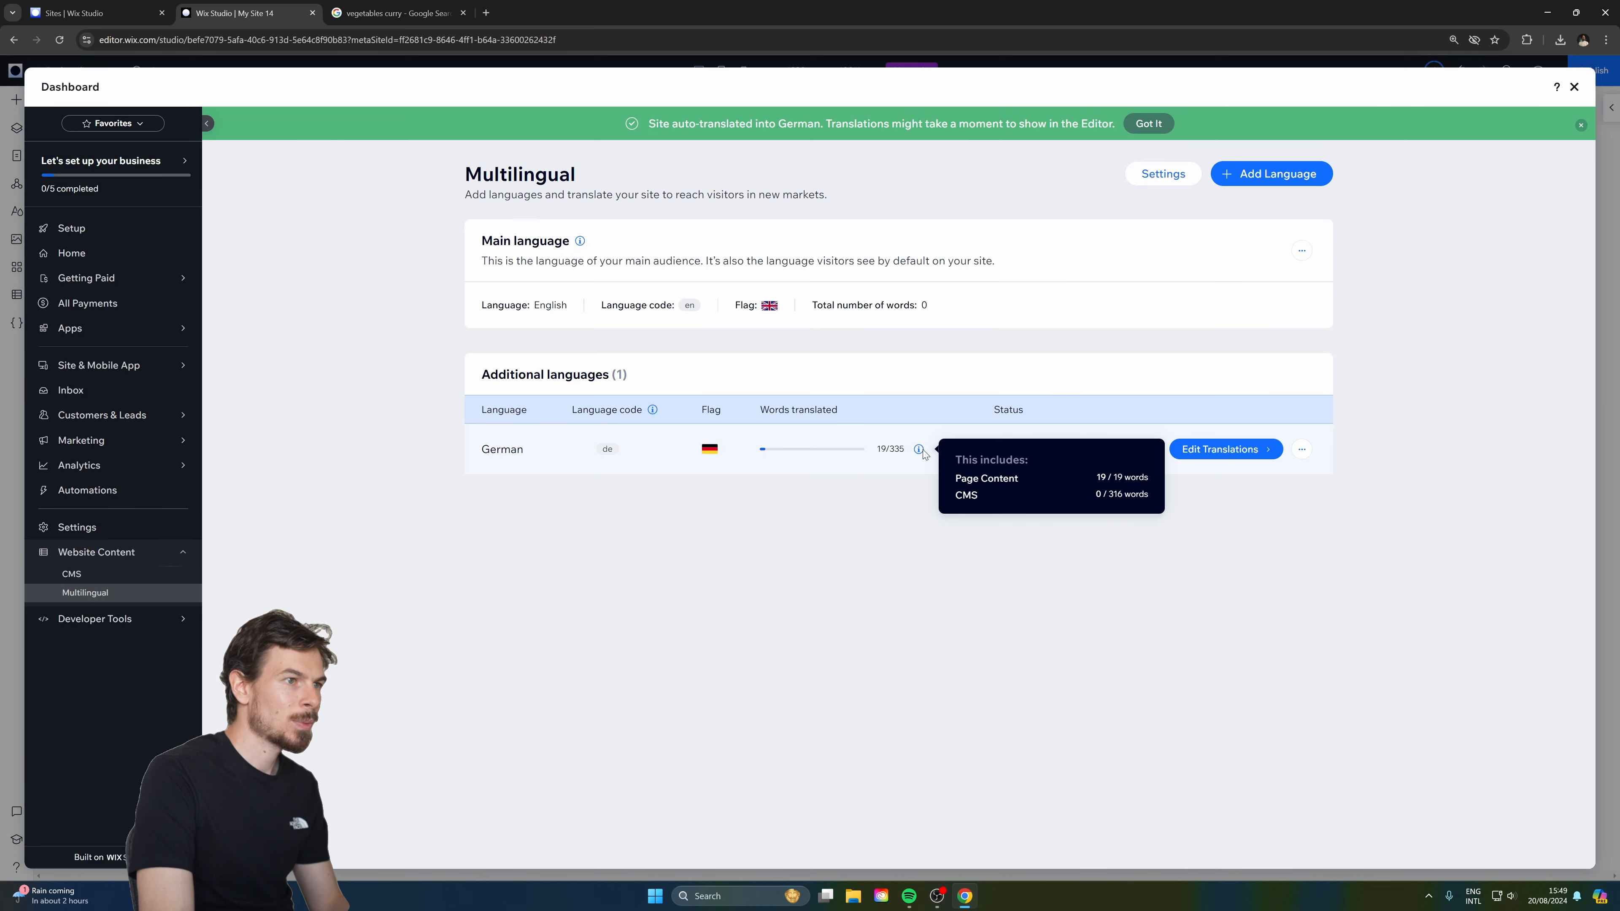
left_click(1302, 449)
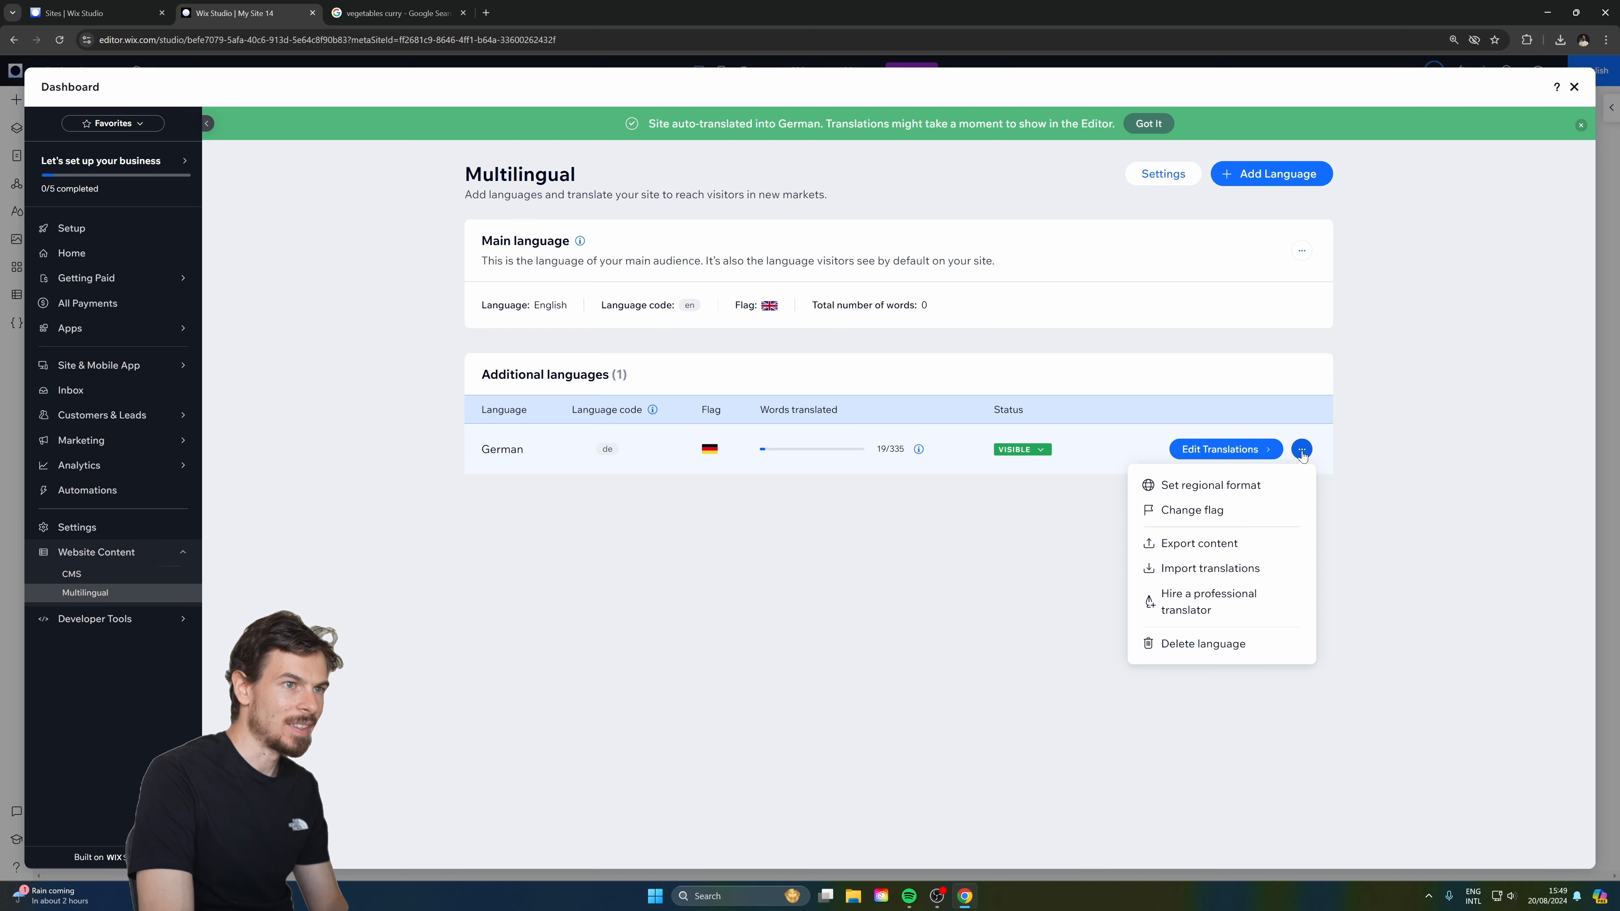
Add Italian with the Italy flag, machine translation and immediate visibility.
left_click(1266, 174)
left_click(692, 414)
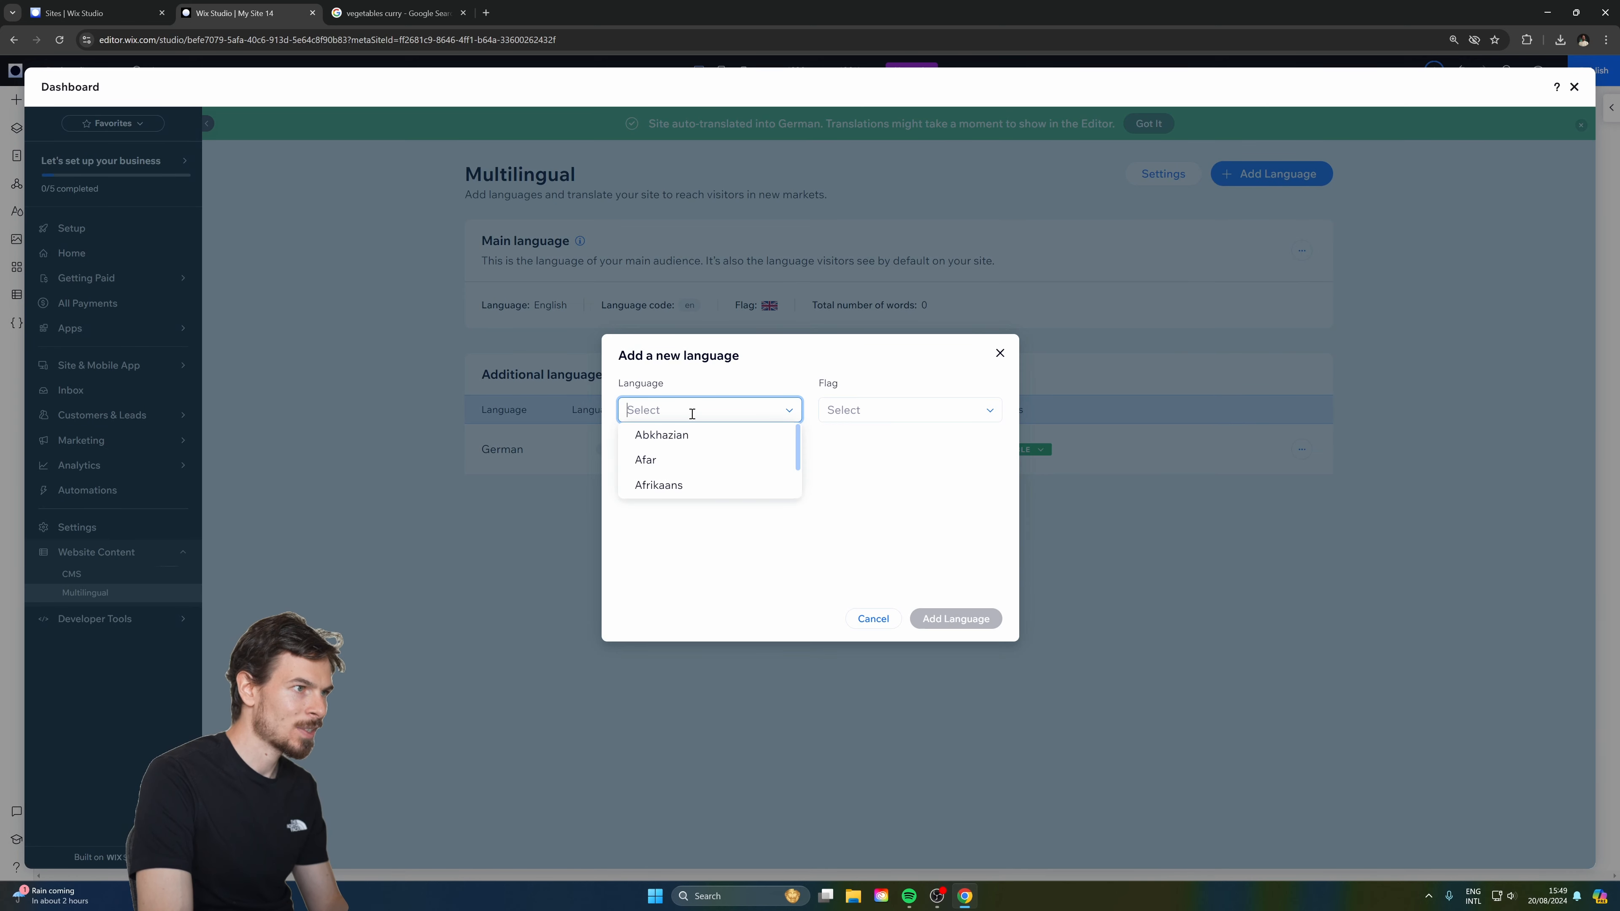
type("ital")
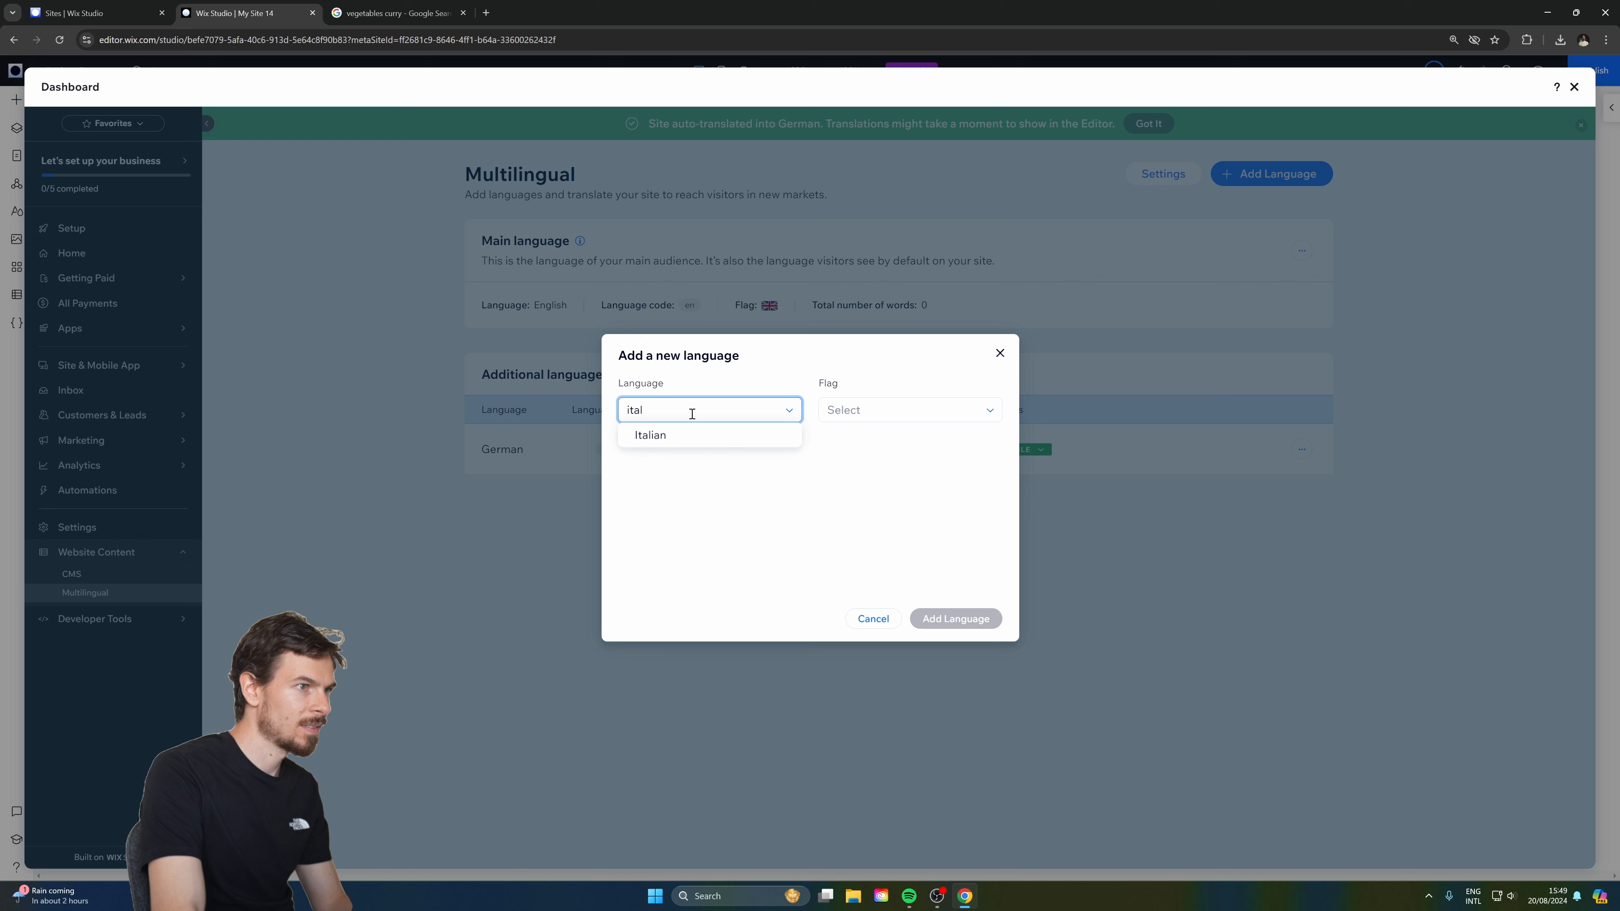
left_click(702, 437)
left_click(883, 386)
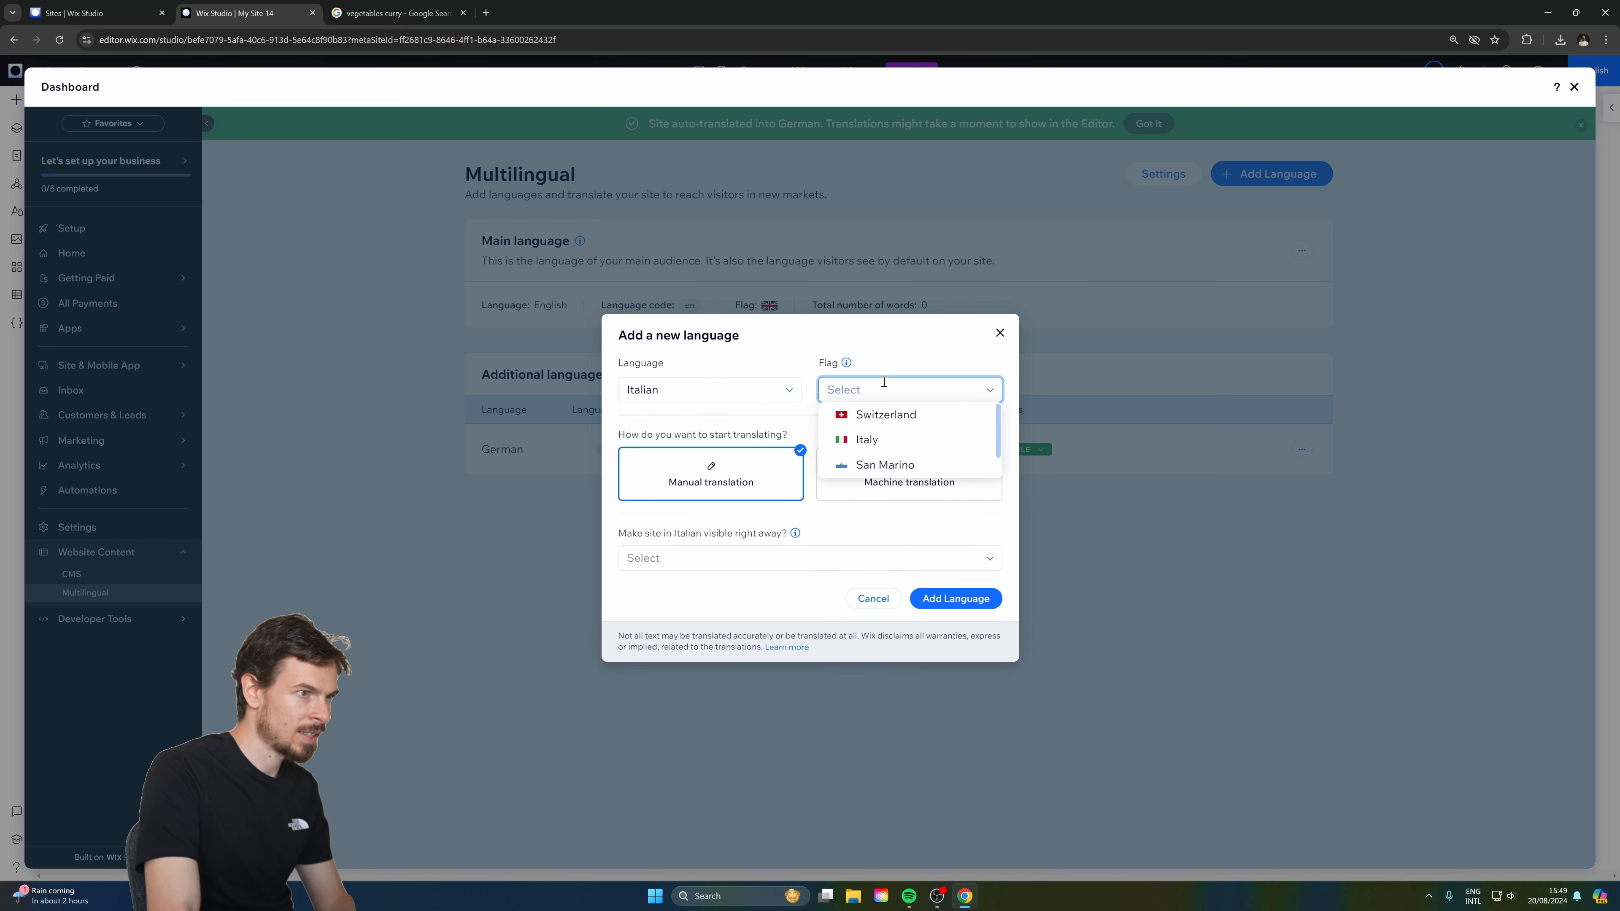
left_click(867, 439)
left_click(908, 472)
left_click(855, 563)
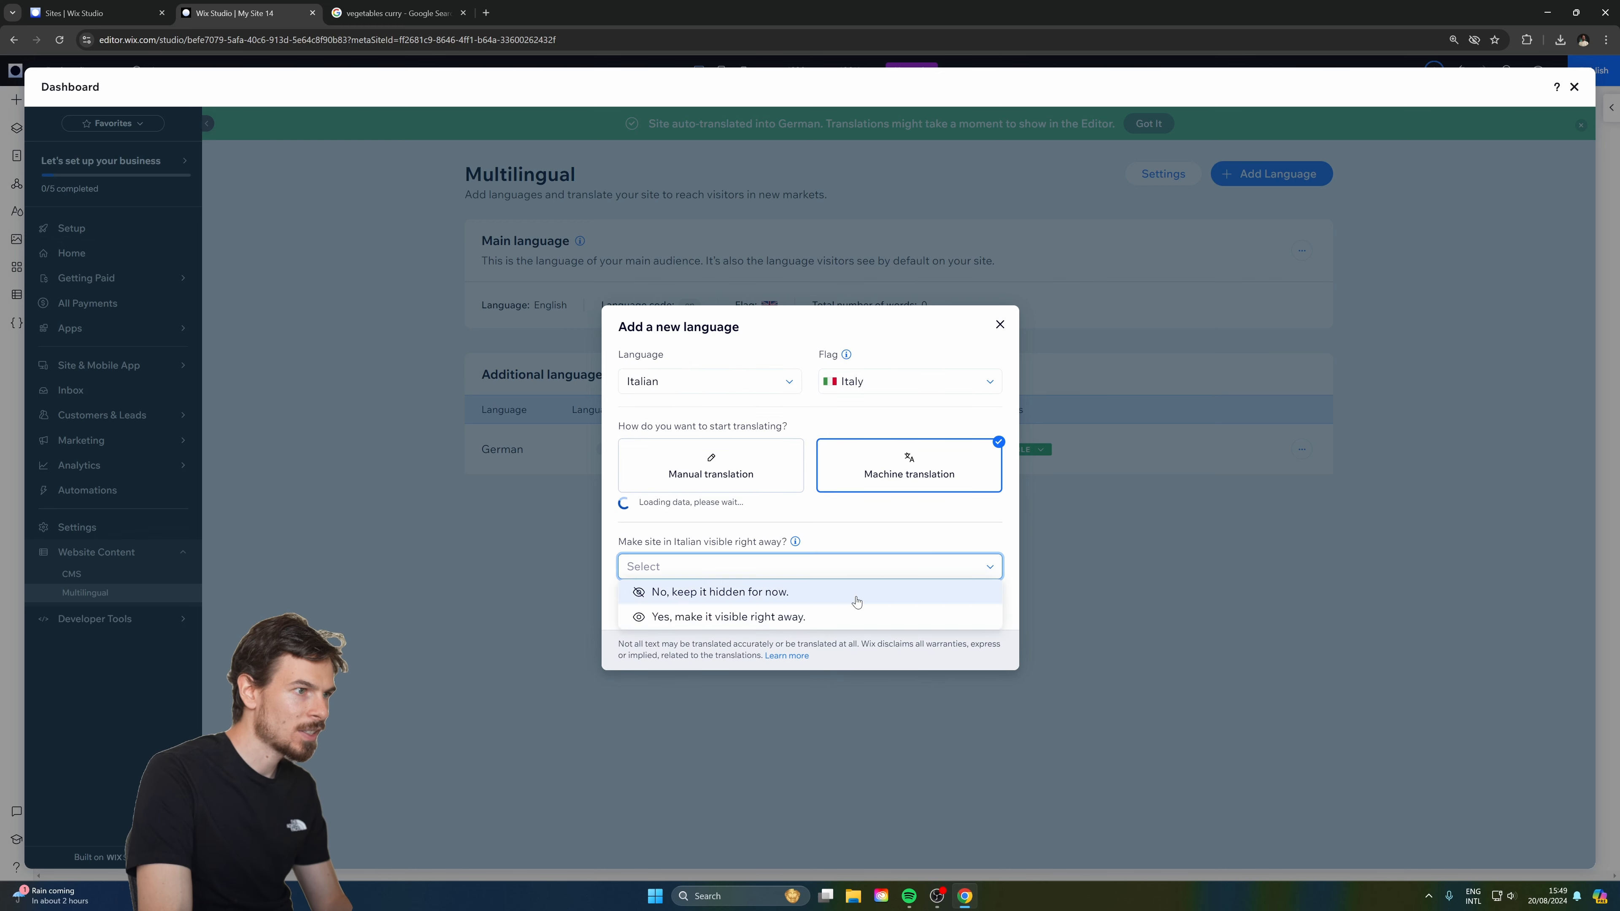
left_click(687, 617)
left_click(958, 607)
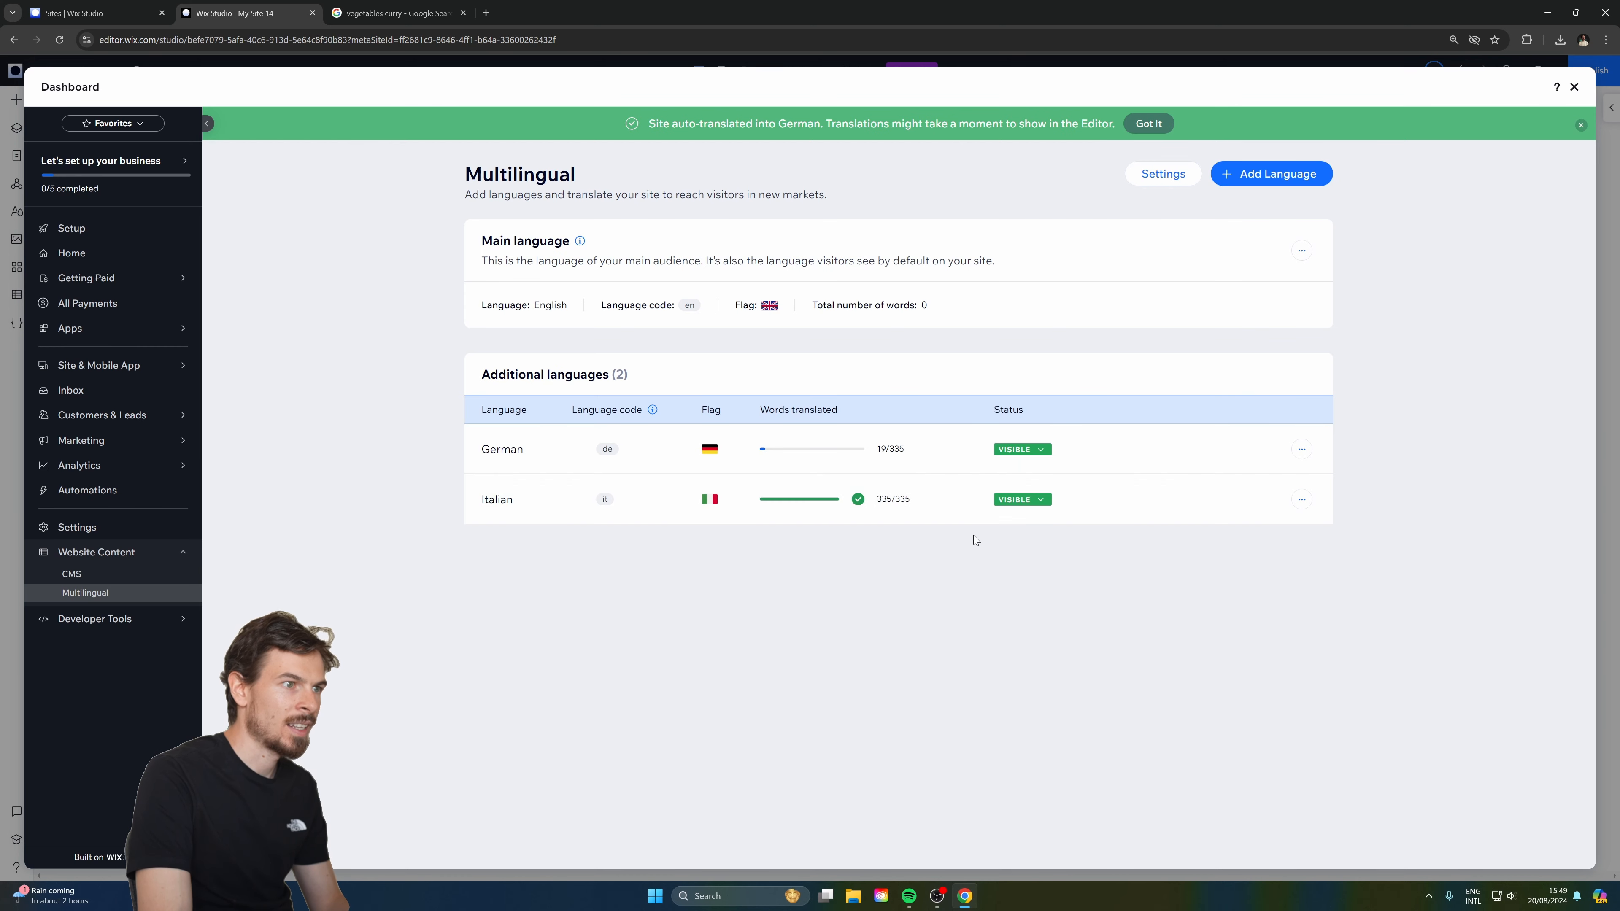
left_click(1574, 87)
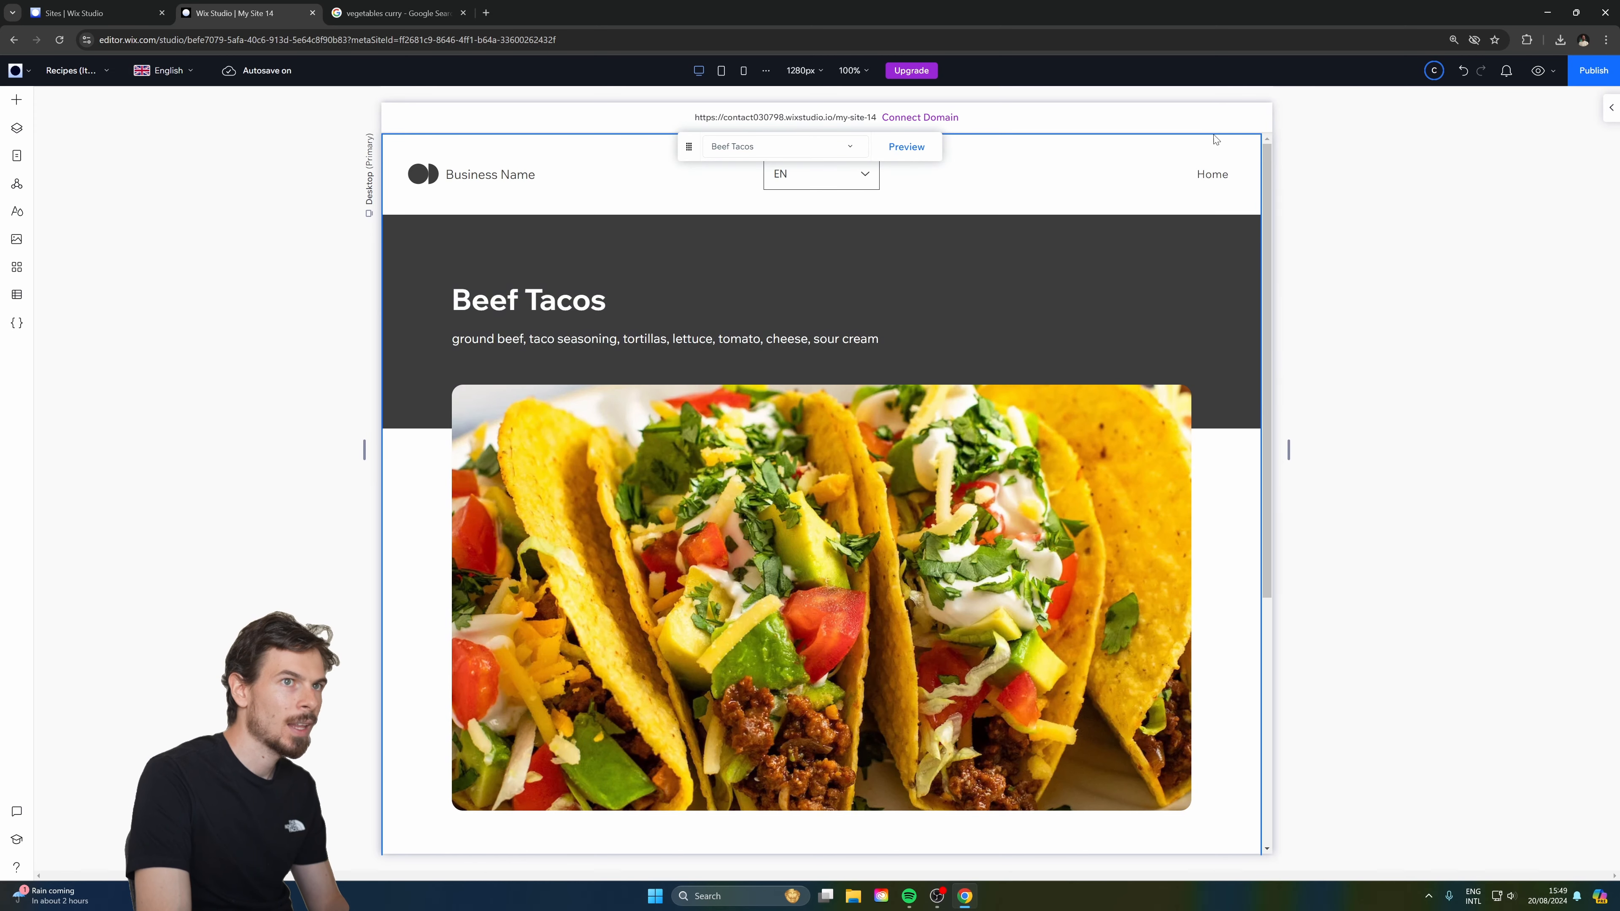
Preview the site, step to the next recipe page, then go back to Home.
left_click(849, 176)
left_click(1534, 68)
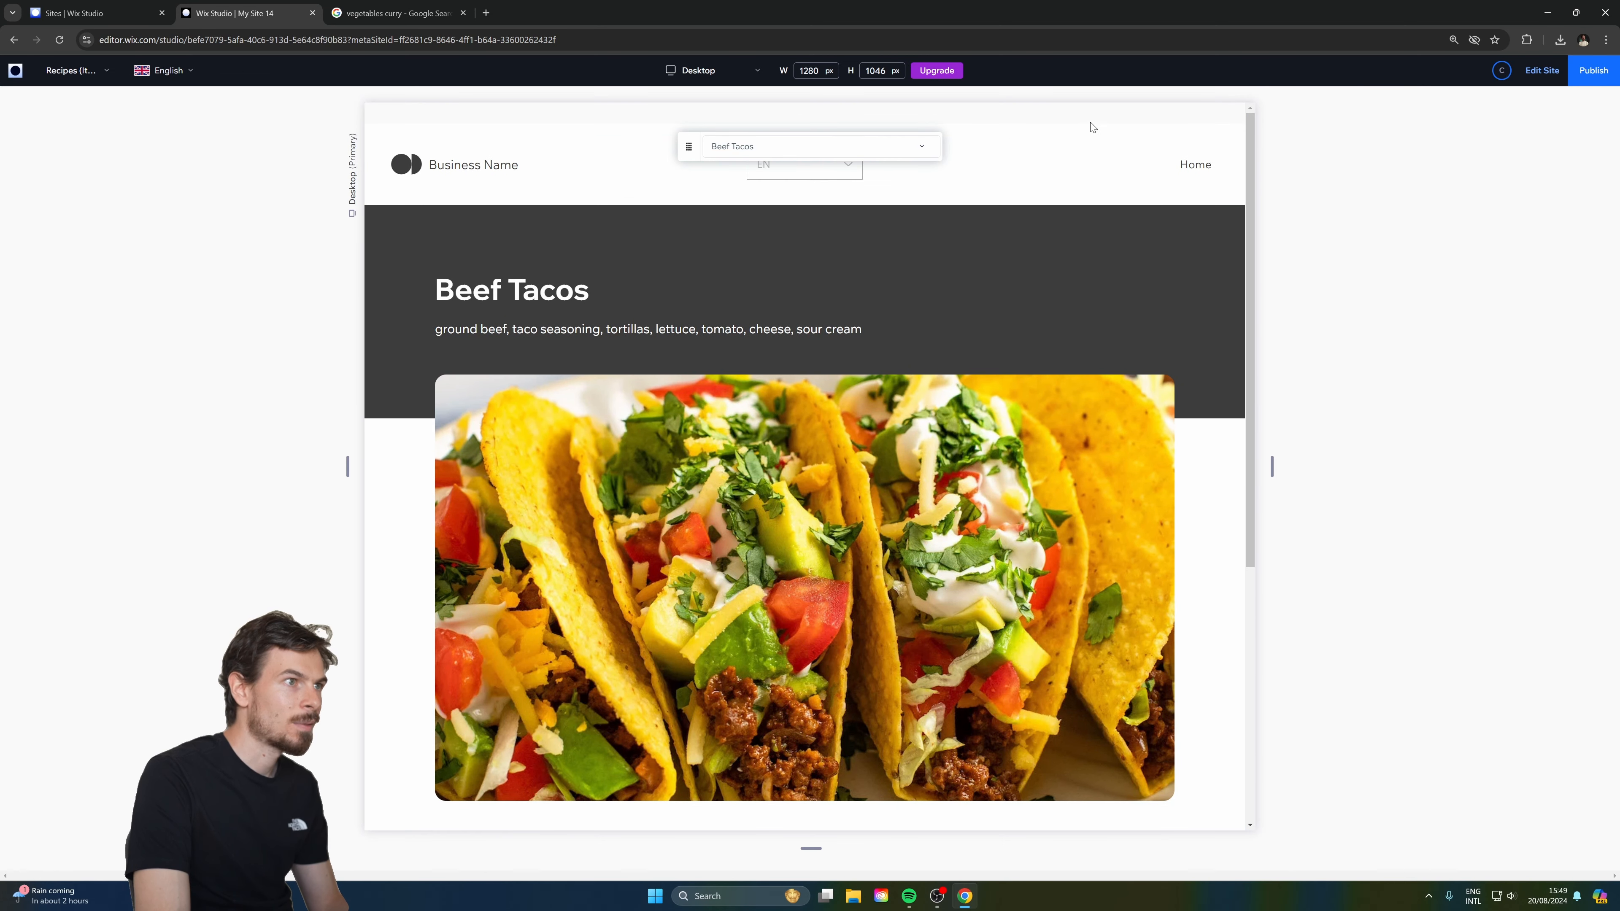
scroll(829, 466, "down", 5)
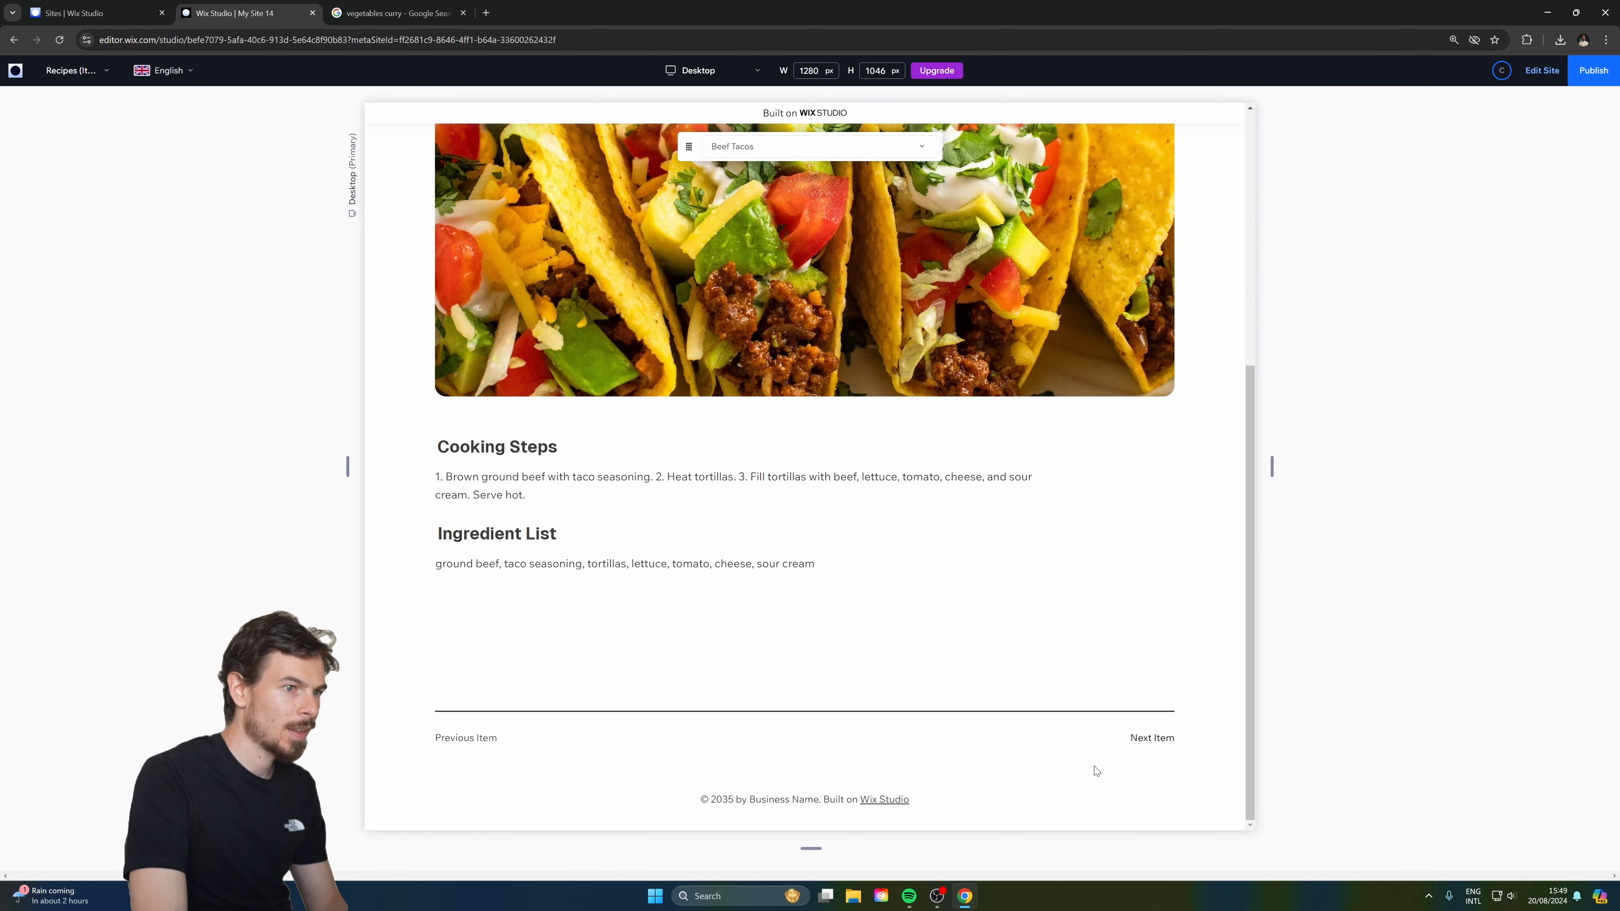
left_click(1153, 738)
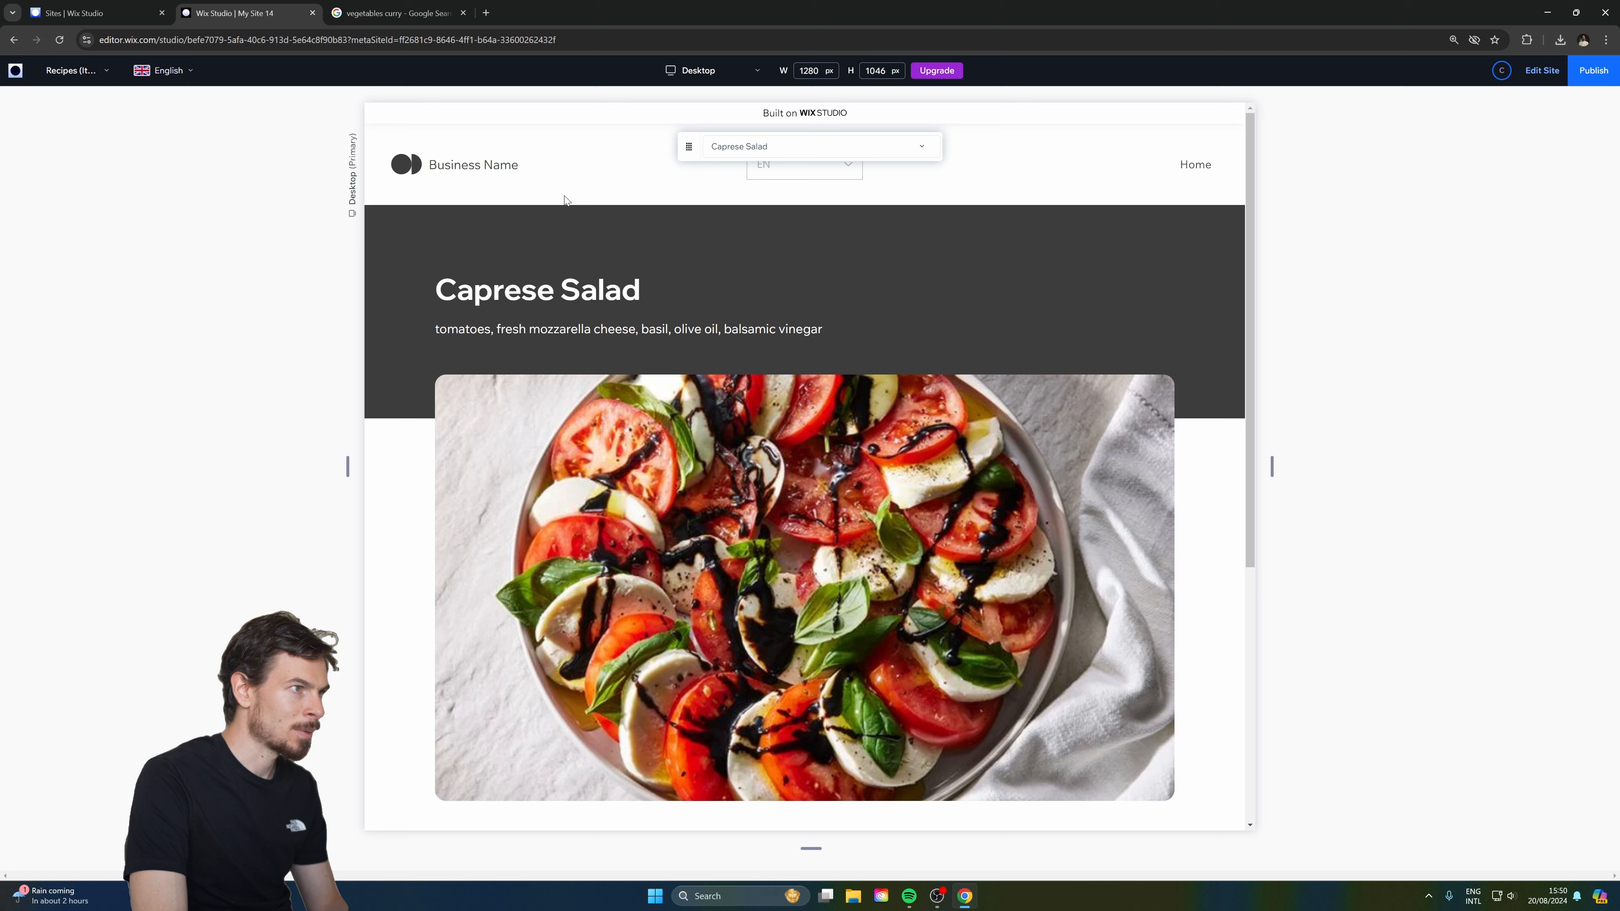
left_click(482, 163)
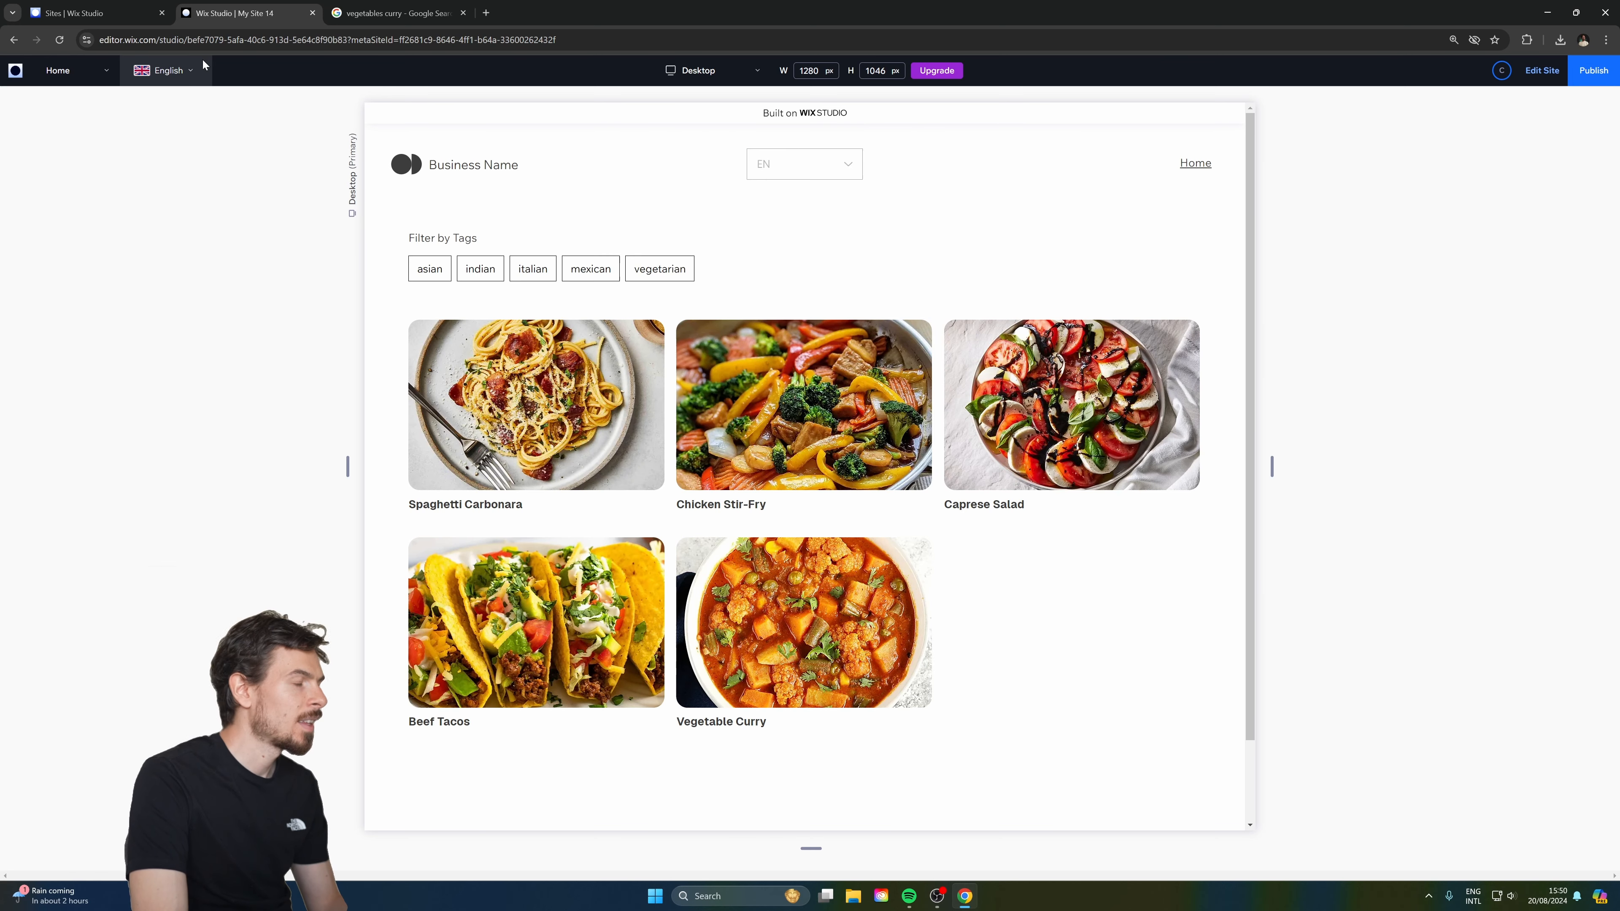
Check the EN language choices, then return to the editor and select the recipe grid.
left_click(179, 71)
left_click(1542, 71)
left_click(613, 456)
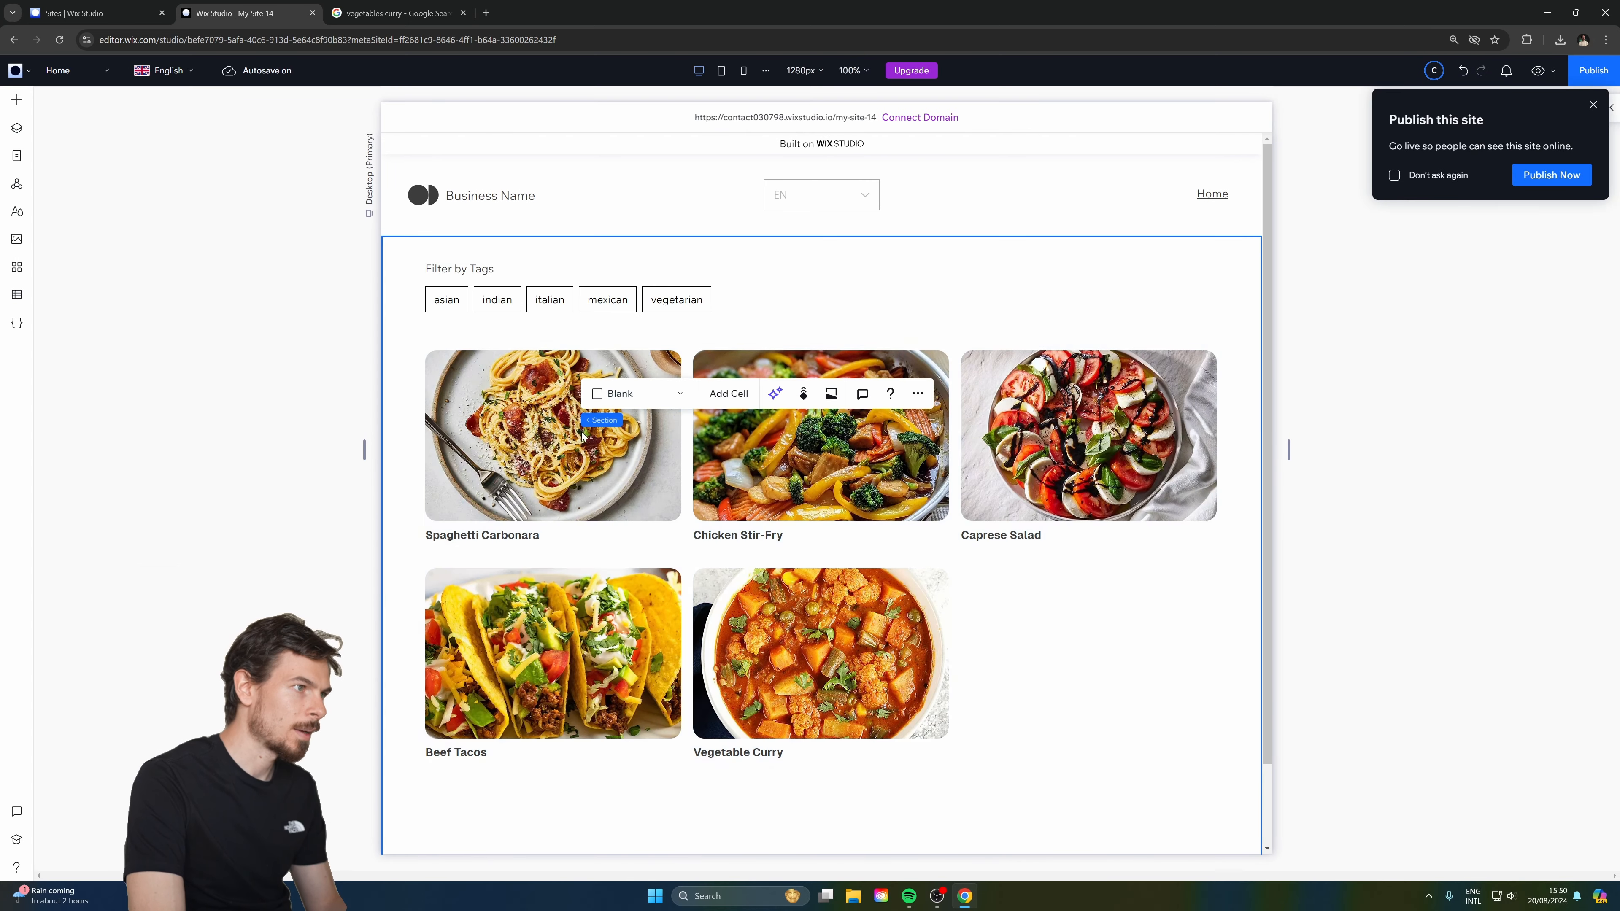
Connect the recipe card image's link to the Recipes (Item) page.
left_click(546, 427)
left_click(546, 427)
left_click(628, 428)
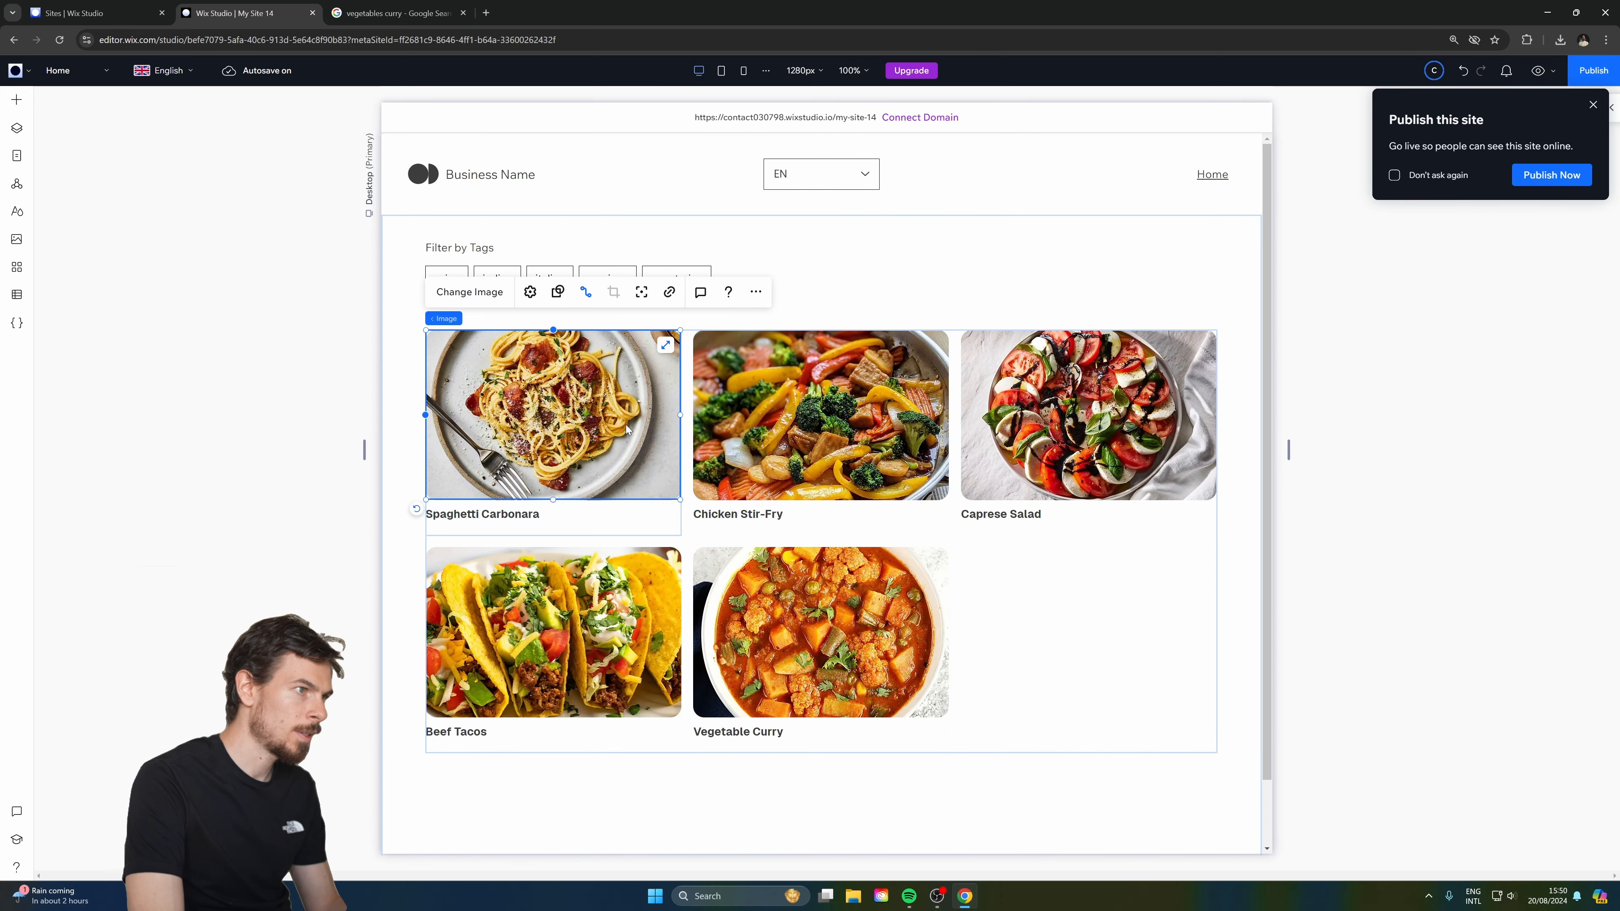
left_click(1594, 105)
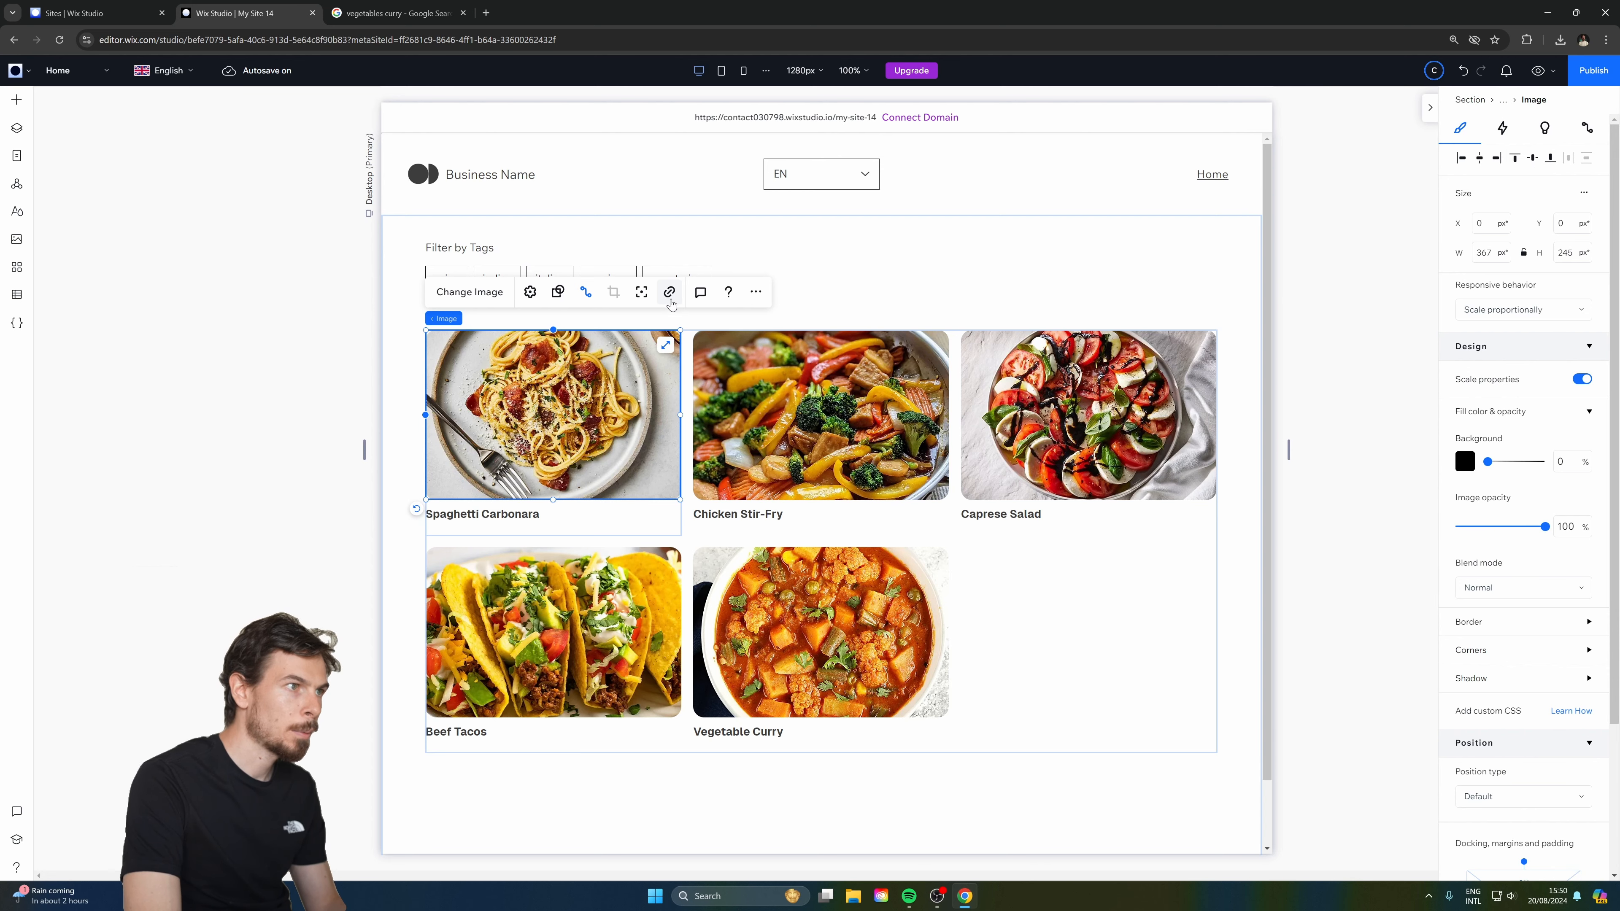
left_click(1587, 128)
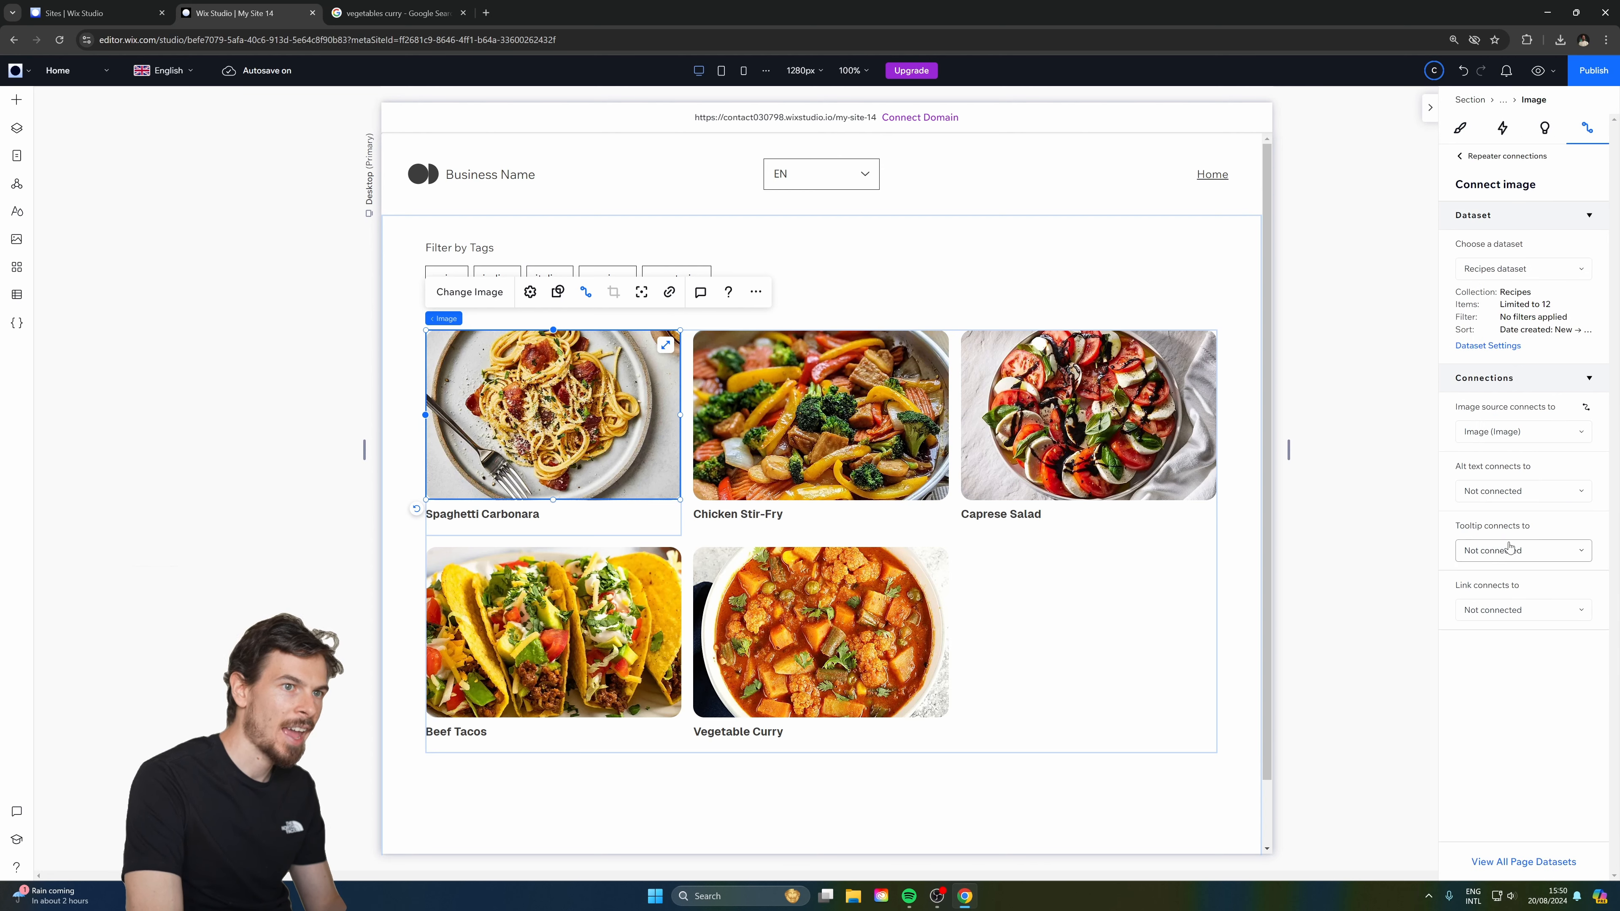
left_click(1488, 611)
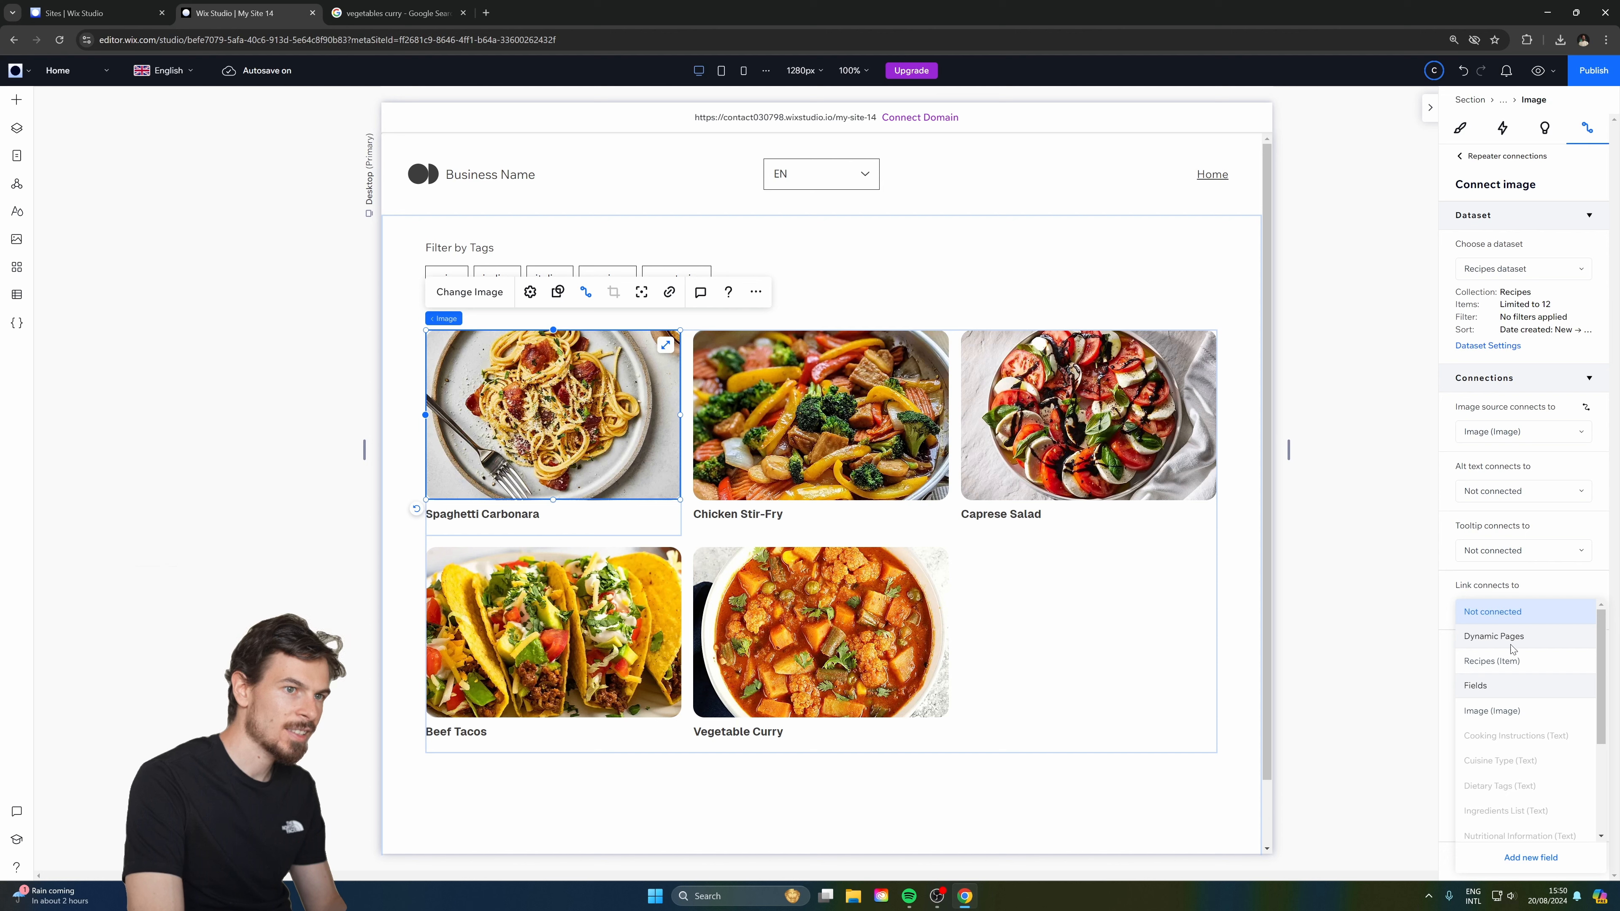
left_click(1486, 663)
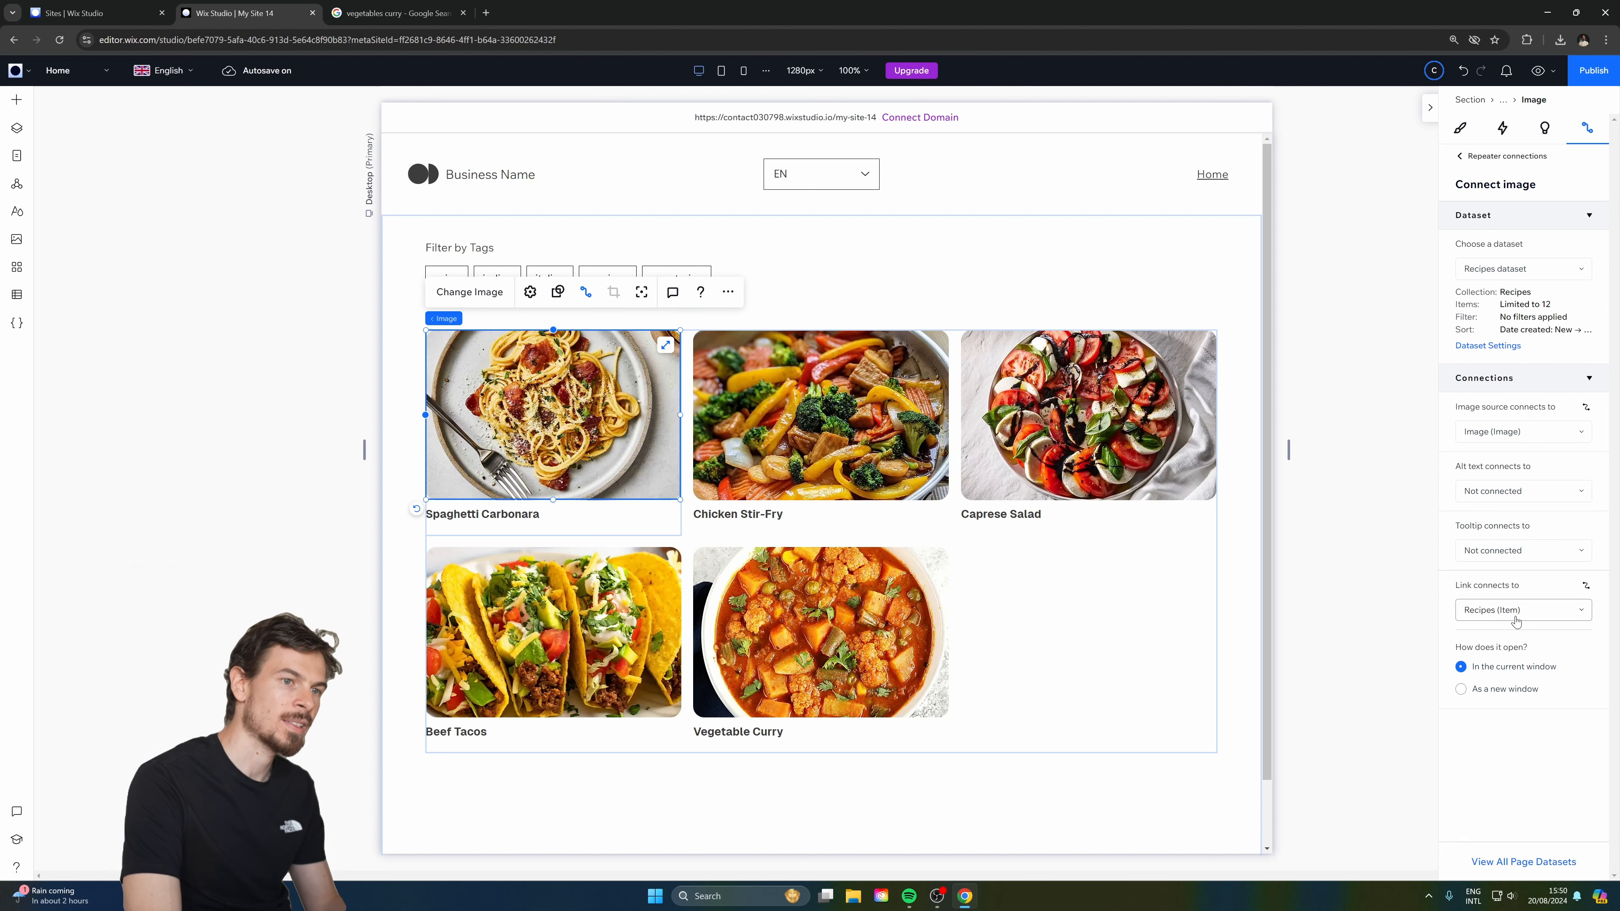
In preview, confirm the card image opens Spaghetti Carbonara, then return to the recipes list.
left_click(1539, 71)
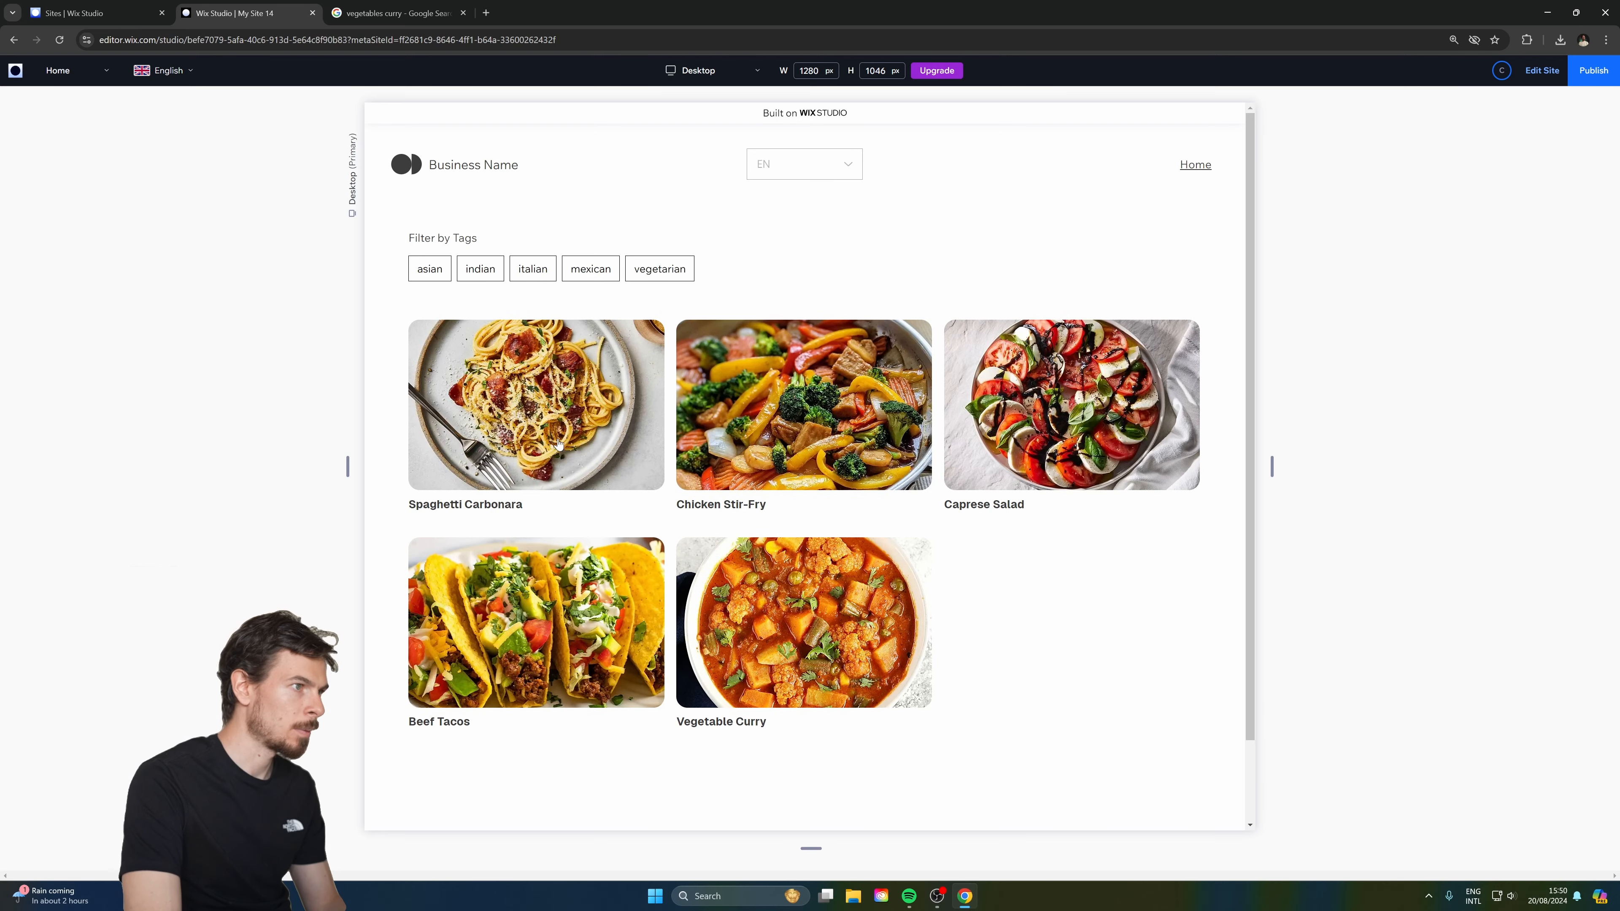
left_click(623, 608)
scroll(621, 362, "down", 5)
scroll(636, 429, "up", 3)
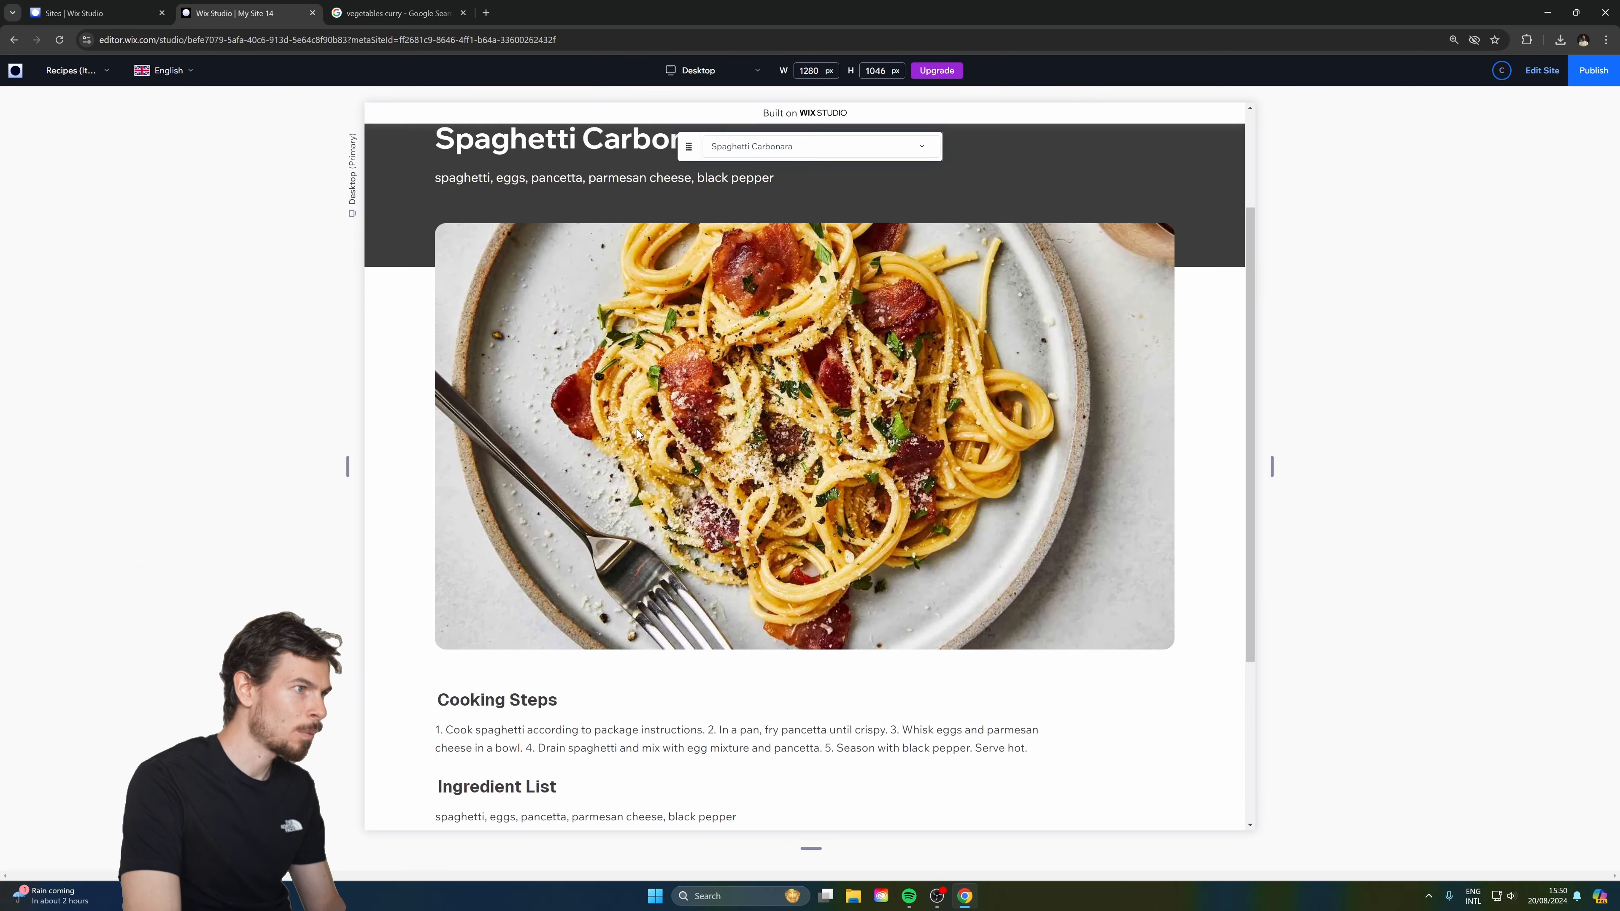
scroll(637, 430, "up", 3)
left_click(1195, 163)
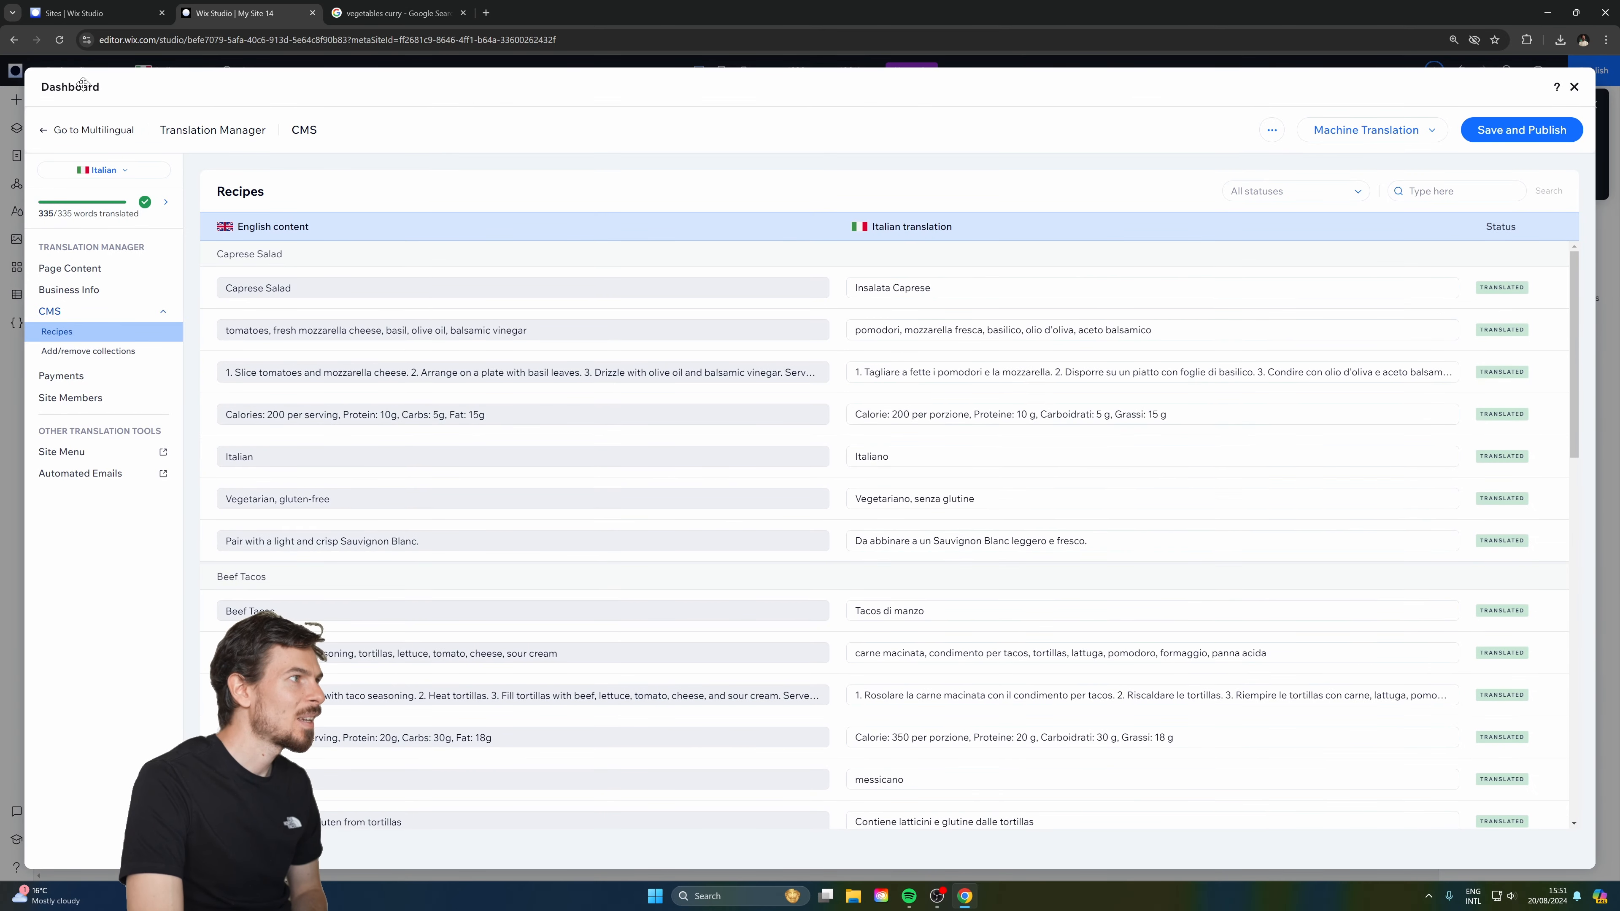
Review the Recipes collection's Italian translations, save and publish them, and close the dashboard.
left_click(68, 314)
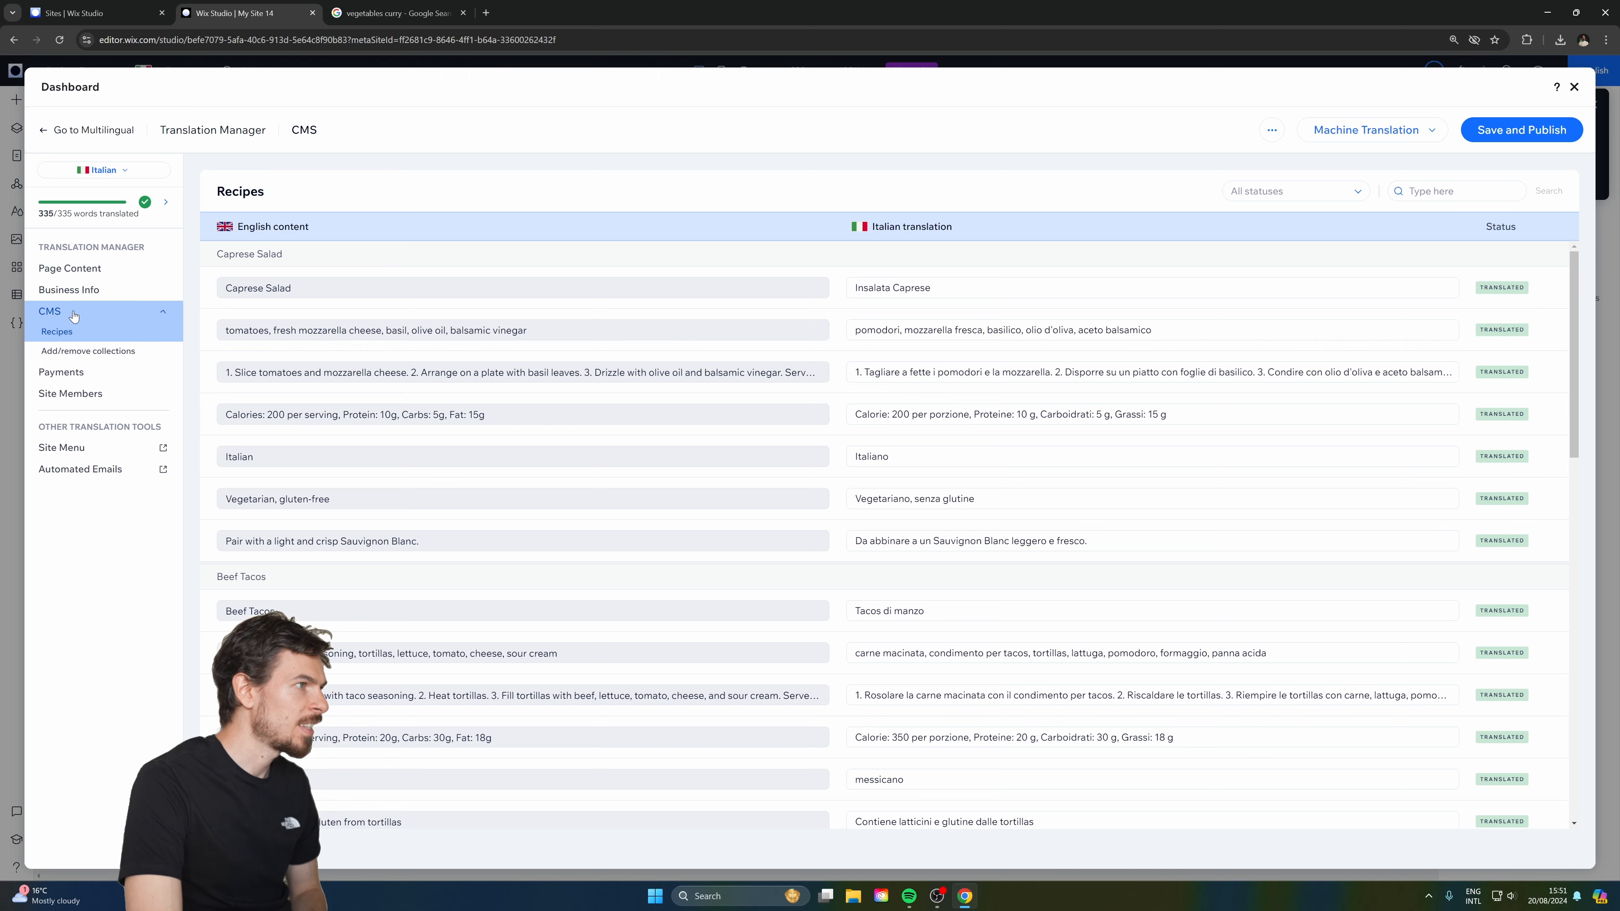
left_click(68, 333)
left_click(70, 317)
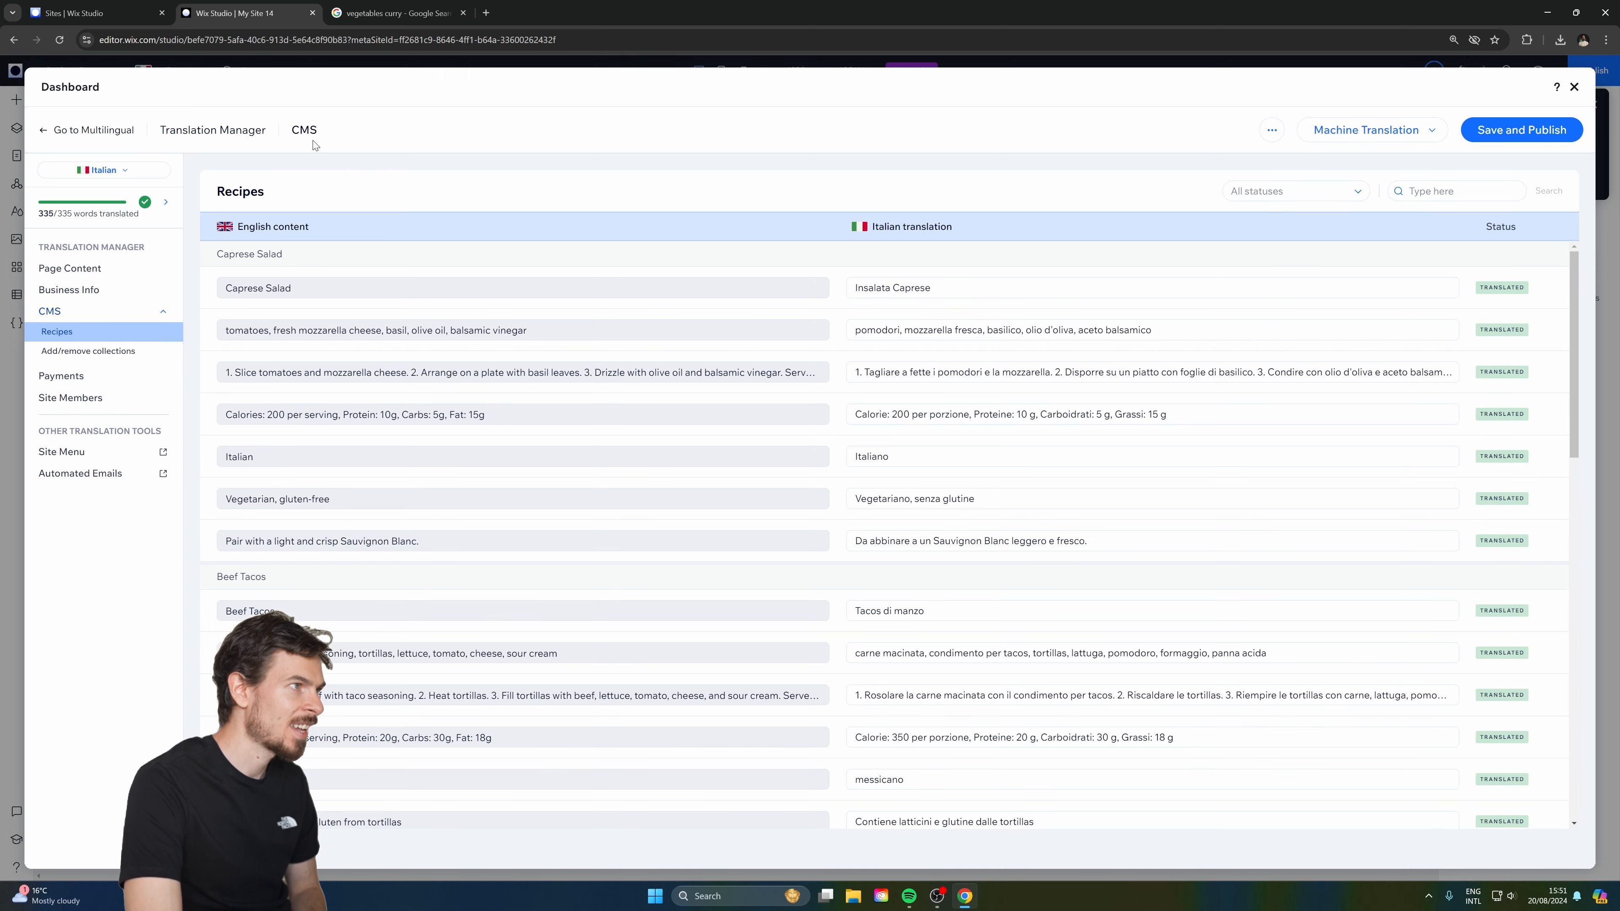
scroll(612, 345, "down", 15)
scroll(598, 342, "up", 15)
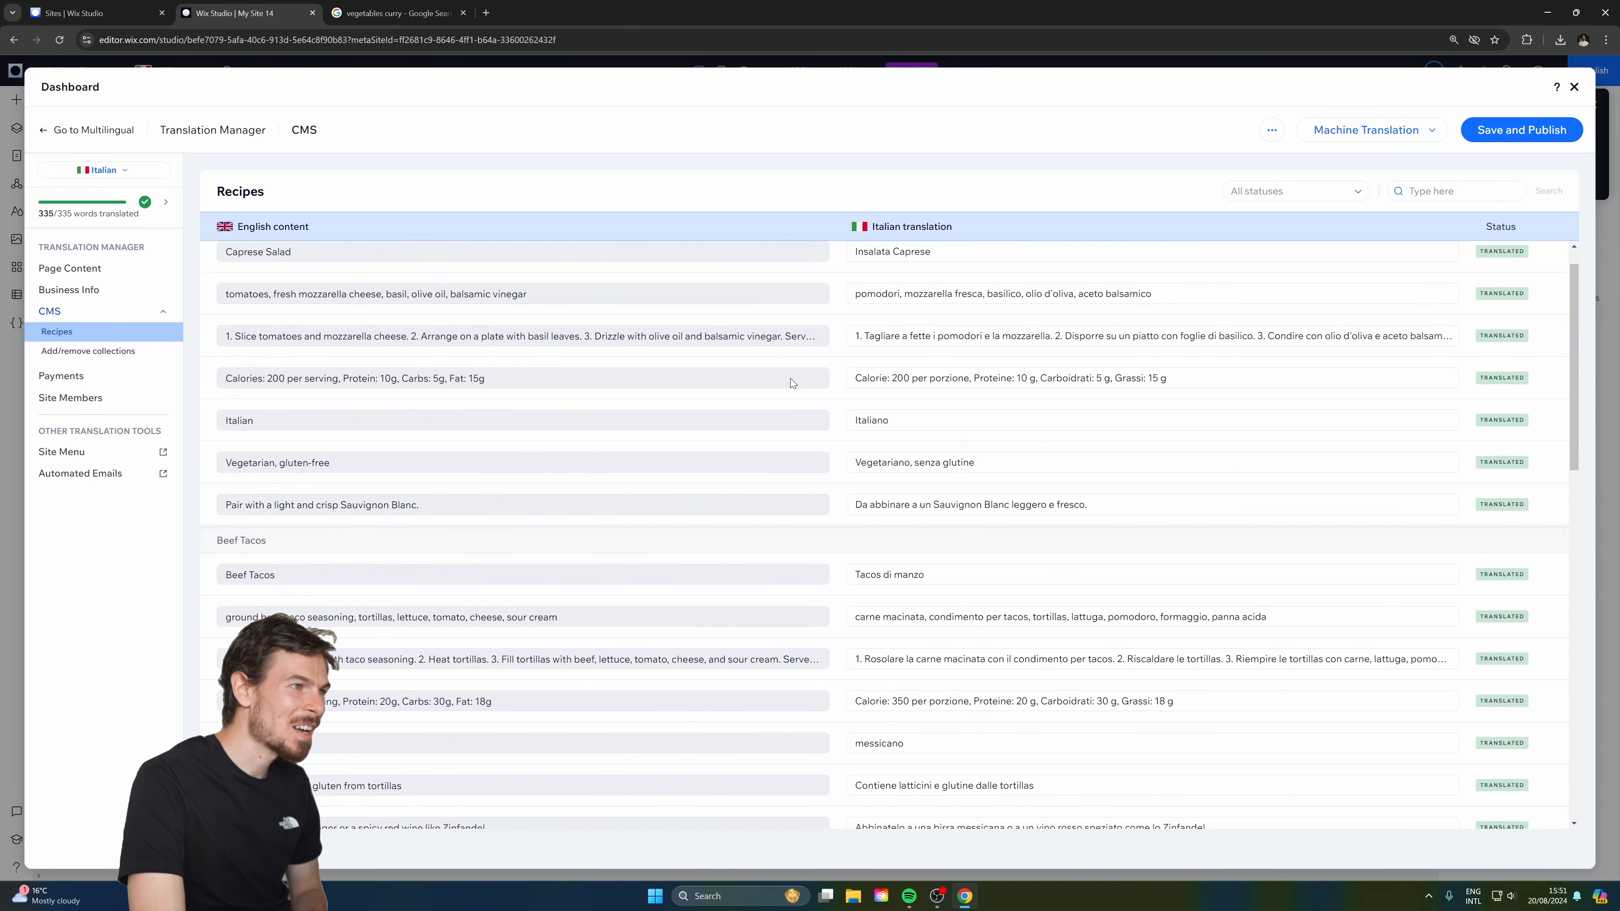
scroll(789, 381, "down", 15)
left_click(1520, 133)
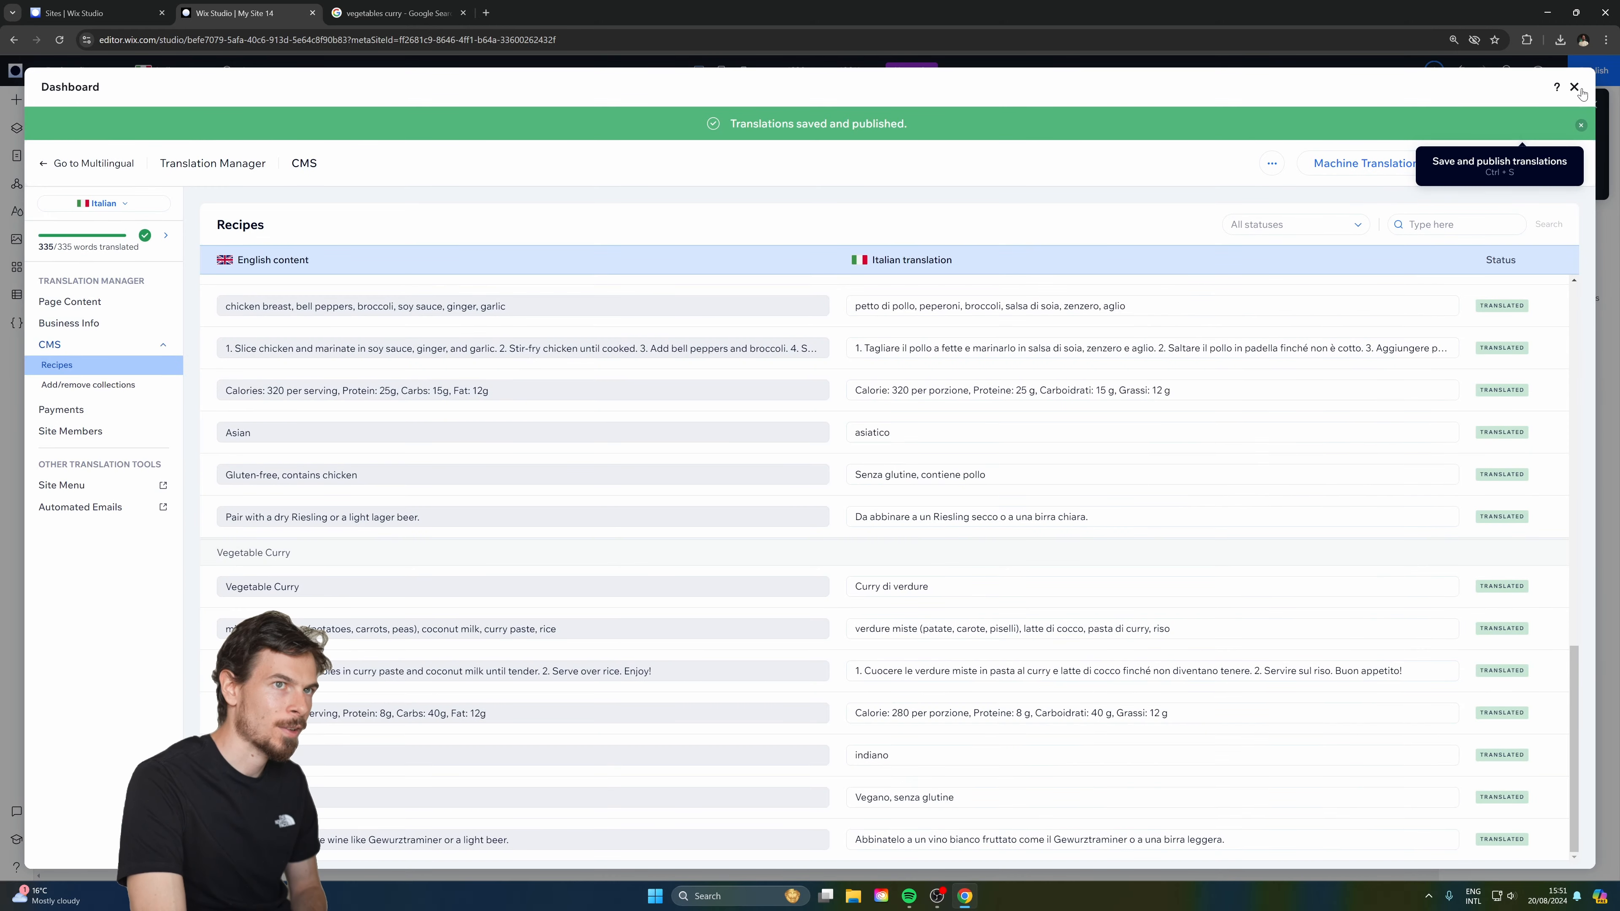
left_click(1577, 88)
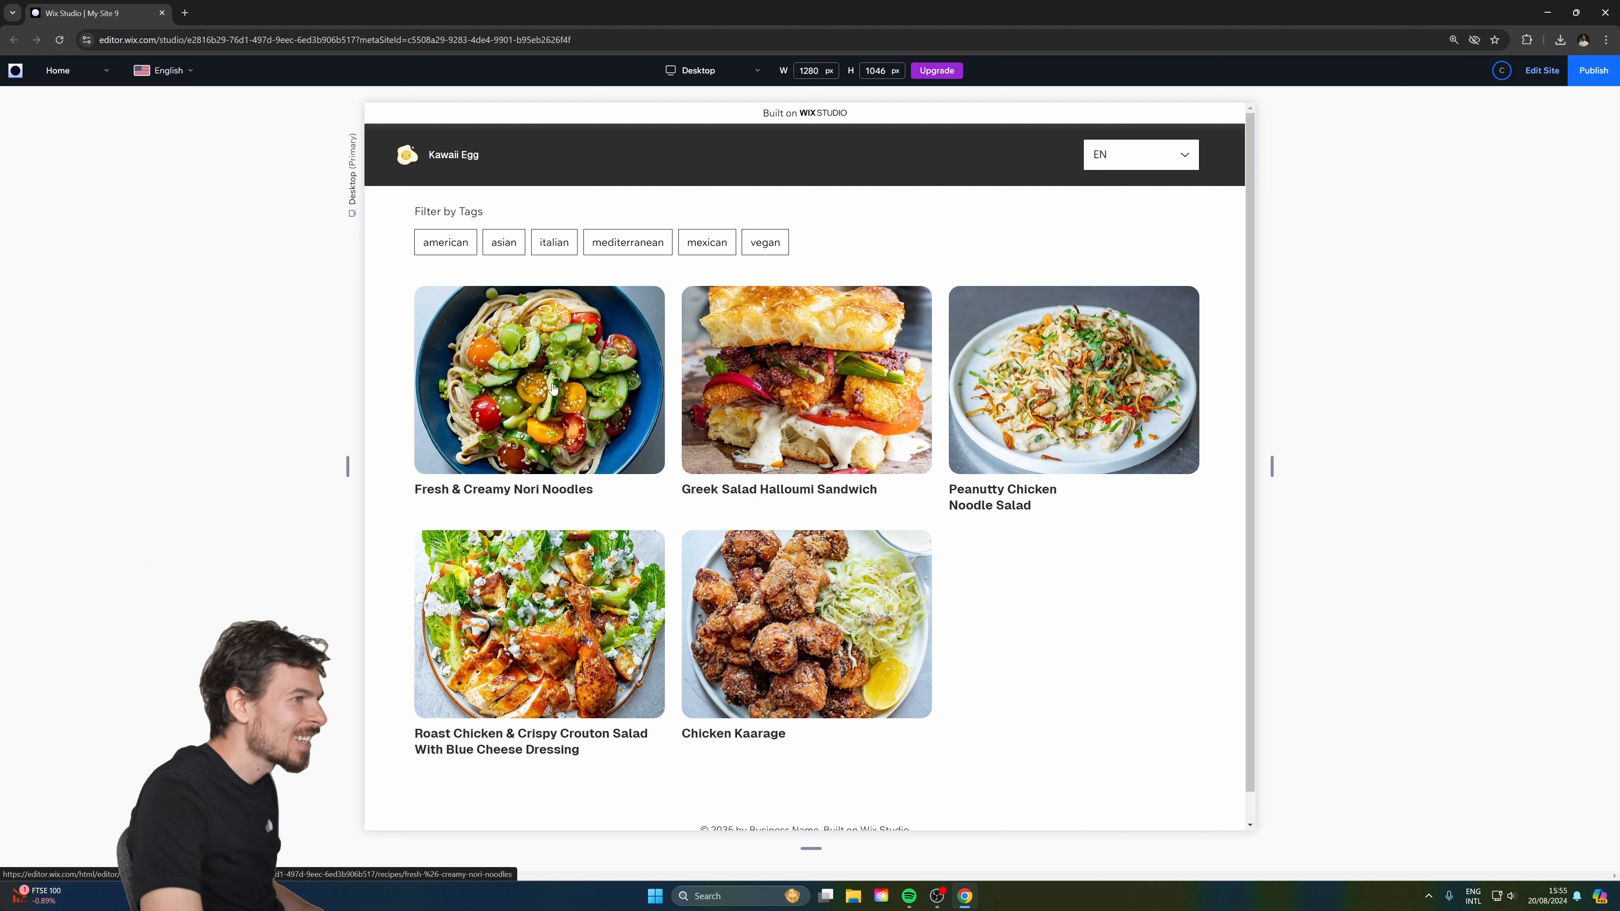
Open the Fresh & Creamy Nori Noodles page in preview and view it in German.
left_click(540, 358)
scroll(574, 337, "down", 5)
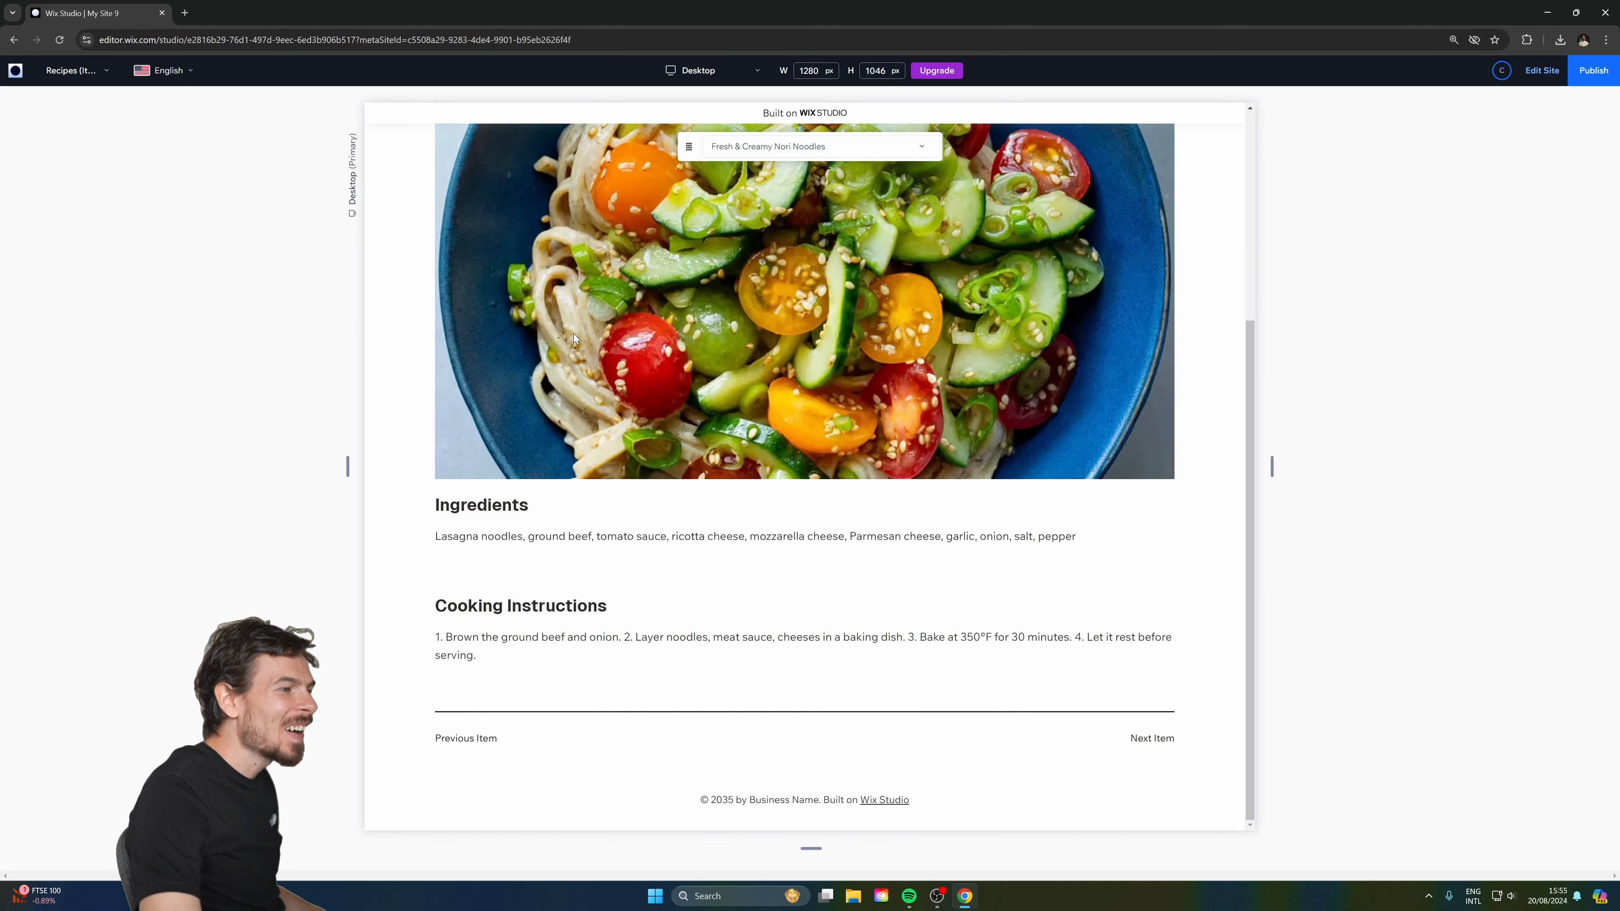
left_click(171, 70)
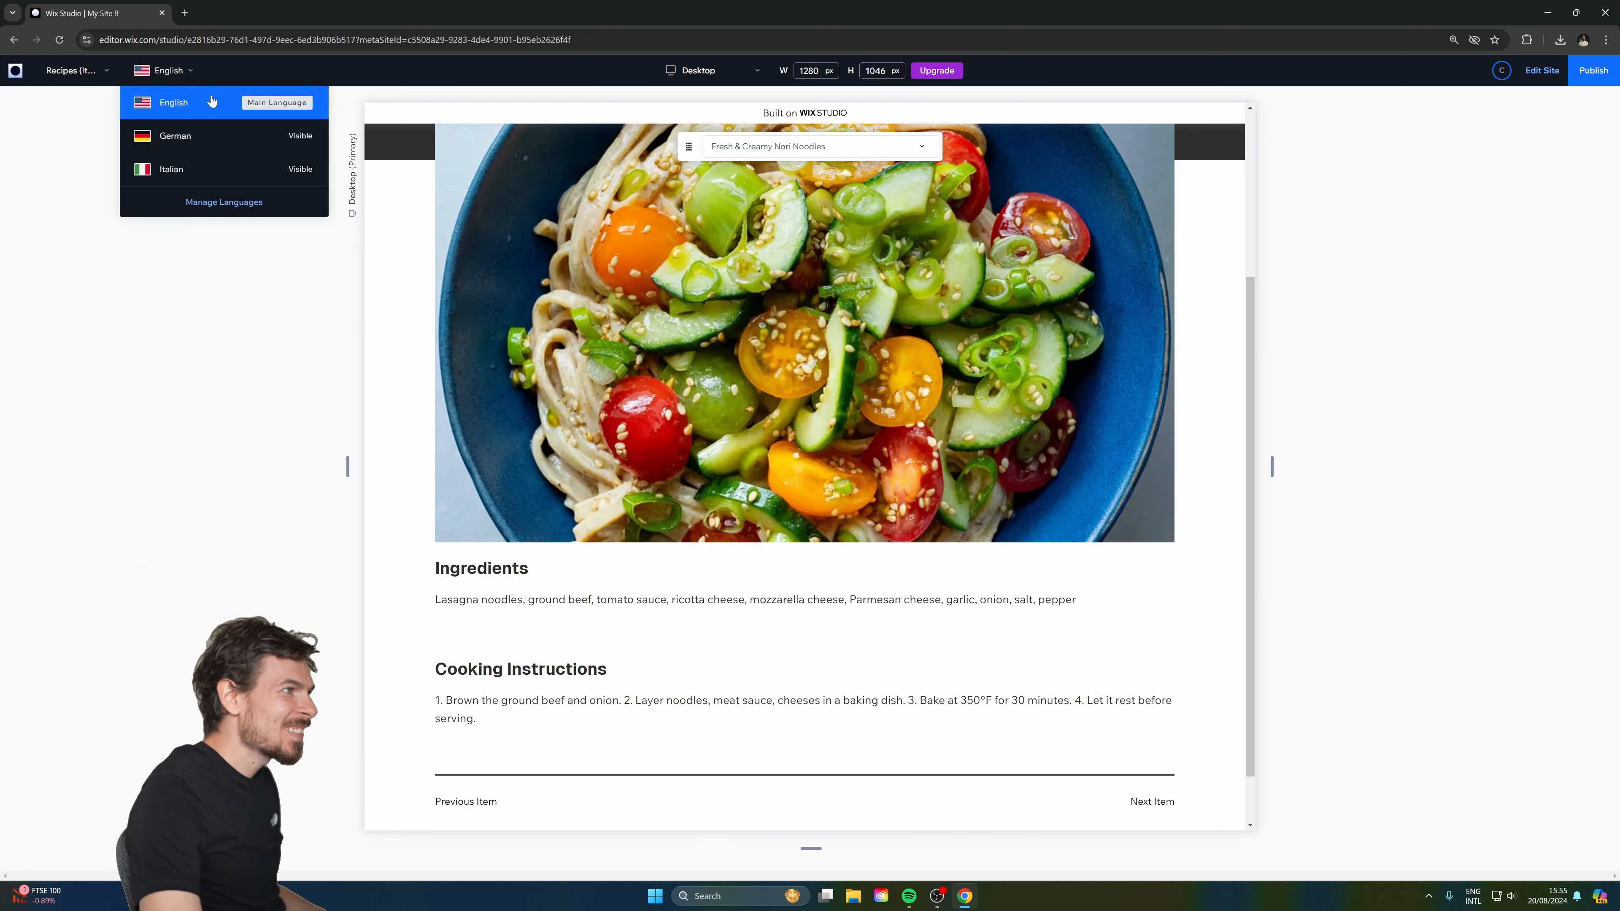
left_click(210, 135)
scroll(596, 552, "down", 3)
left_click_drag(415, 510, 728, 688)
scroll(730, 691, "up", 2)
scroll(684, 553, "down", 2)
Switch the recipe page to Italian, then return to the editor.
left_click(167, 70)
left_click(186, 170)
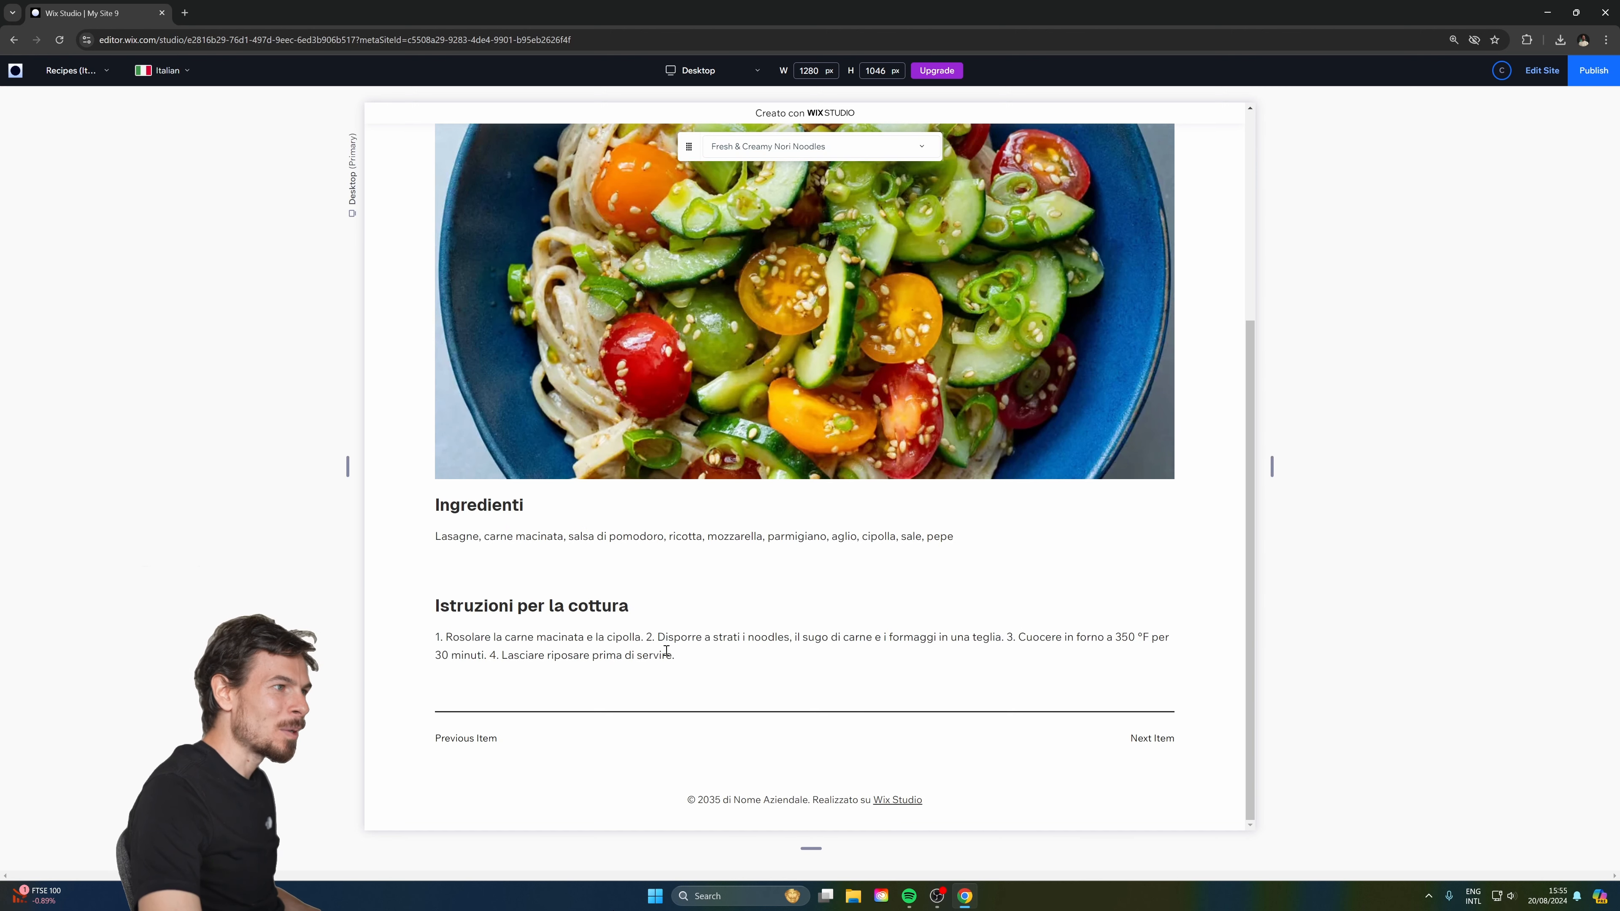
left_click_drag(674, 654, 350, 359)
left_click(788, 626)
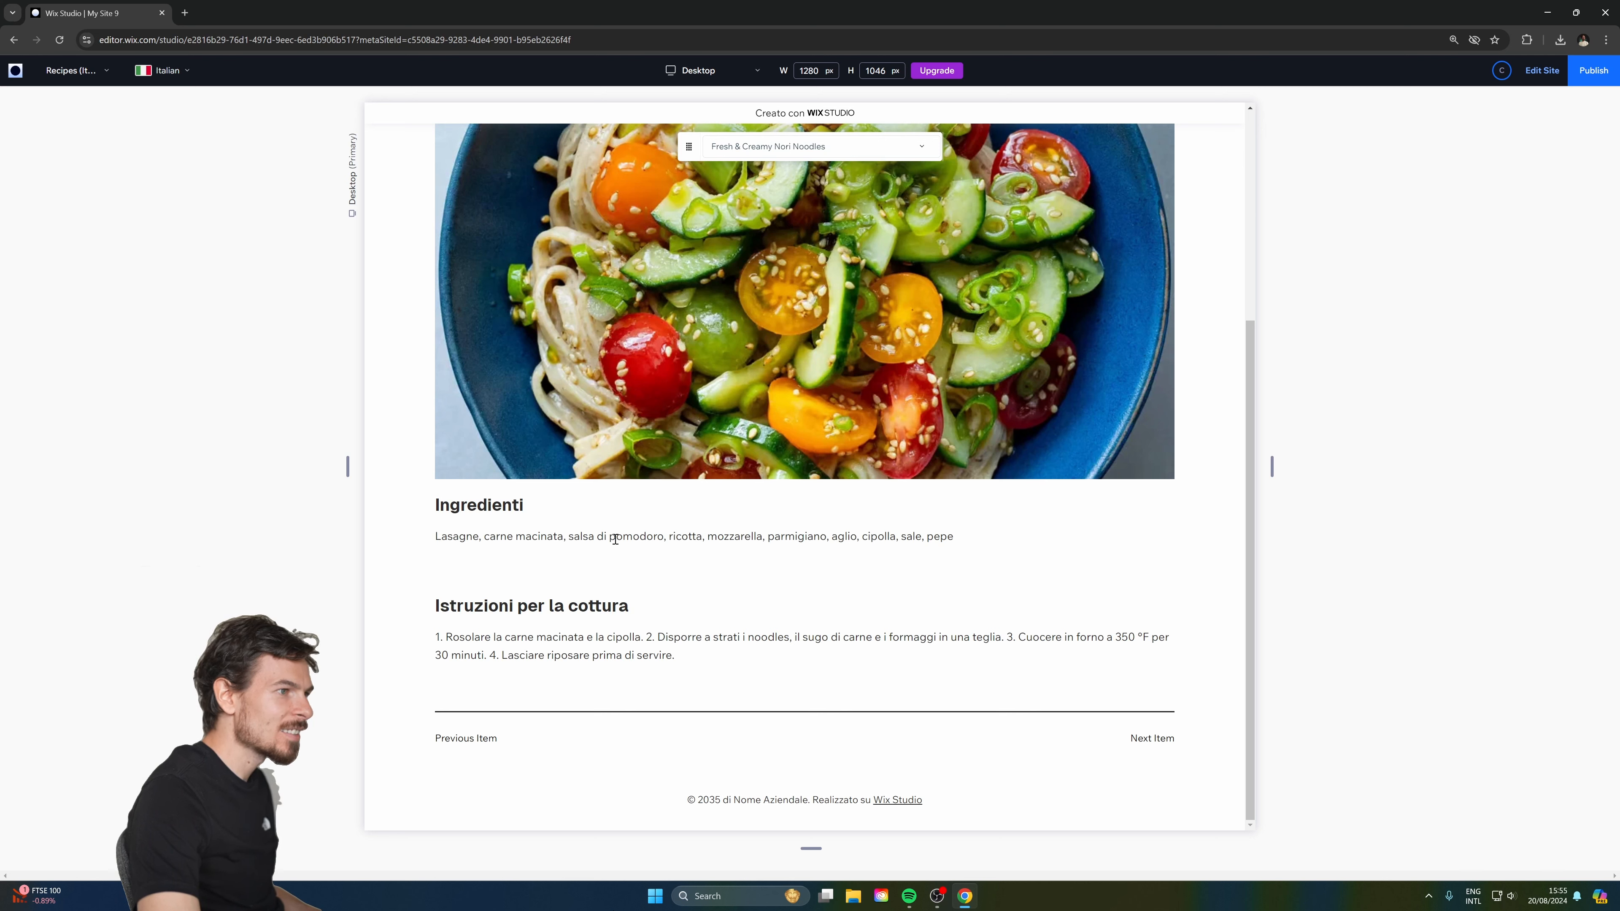
left_click(1541, 71)
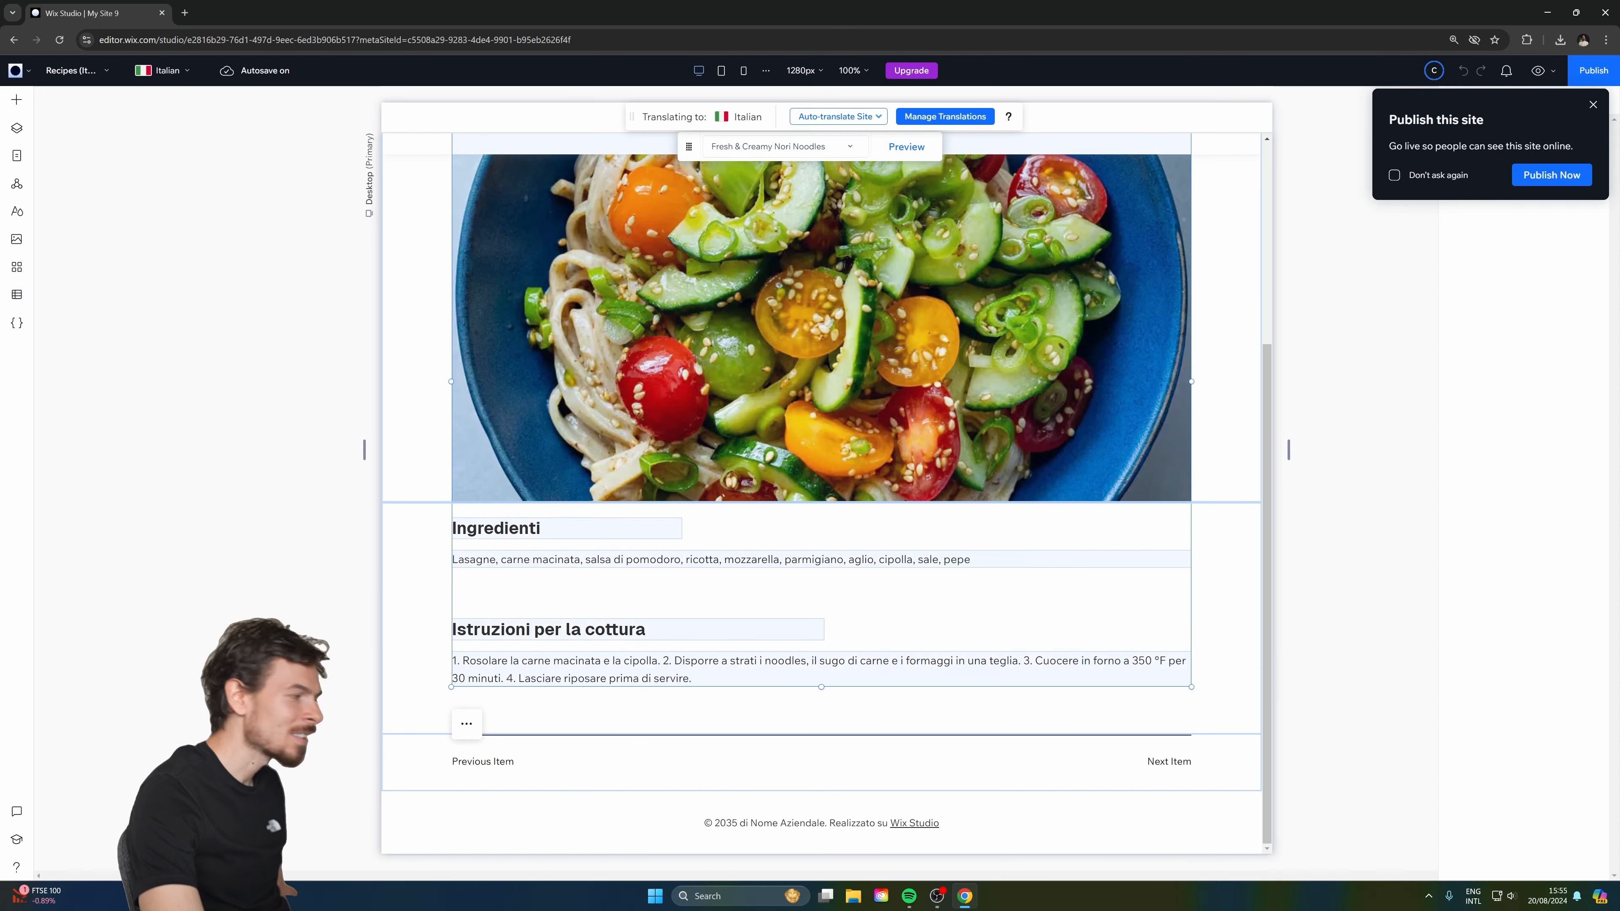